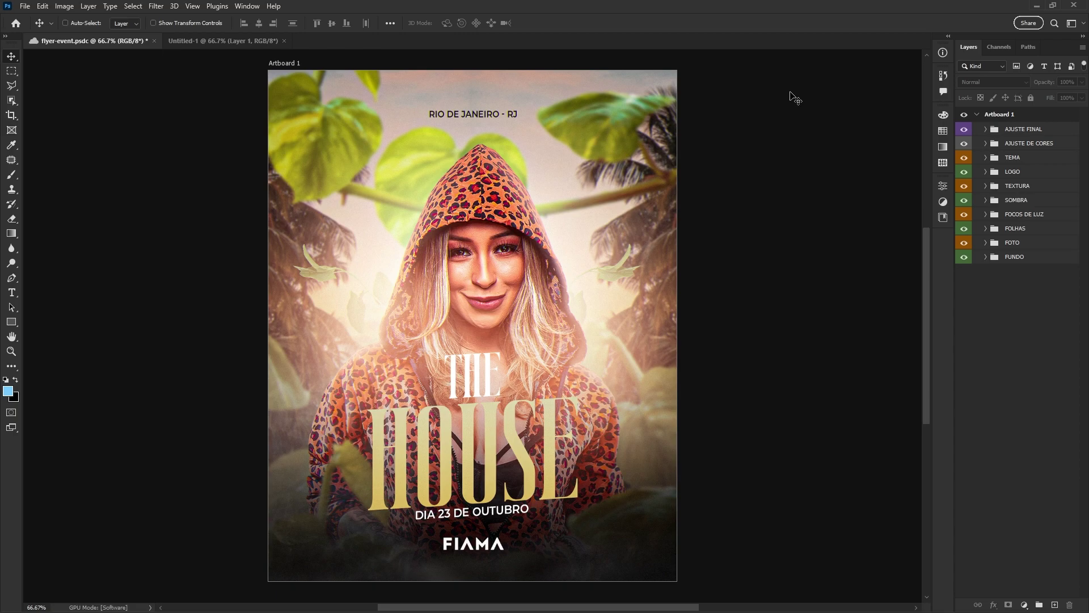
Switch to the blank Untitled-1 document beside the flyer-event reference.
left_click(253, 40)
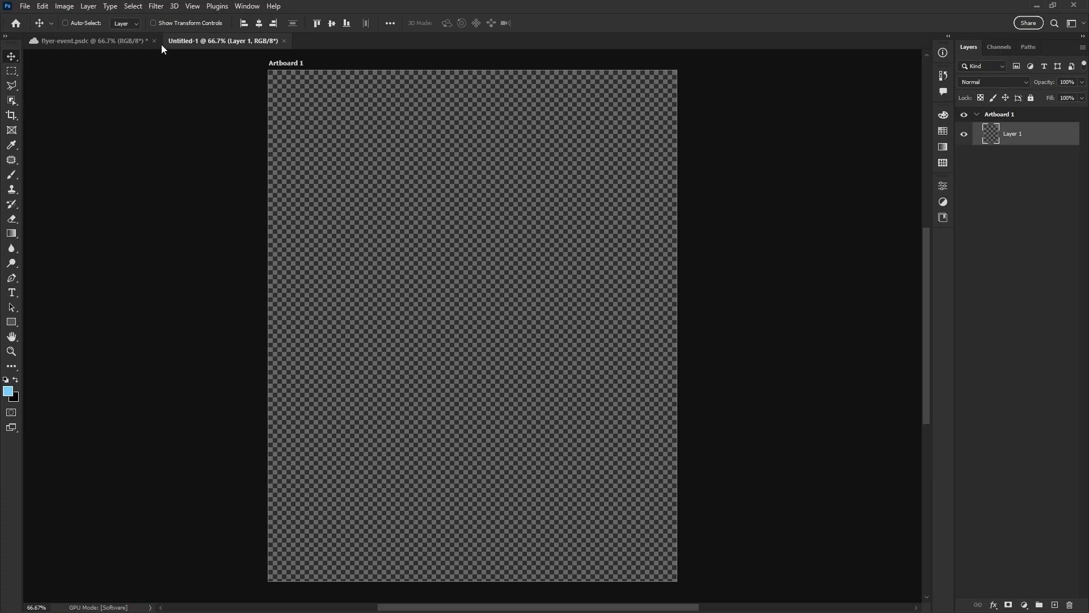
Add a guide layout of 3 columns, 3 rows and 80 px margins.
left_click(191, 6)
mouse_move(221, 304)
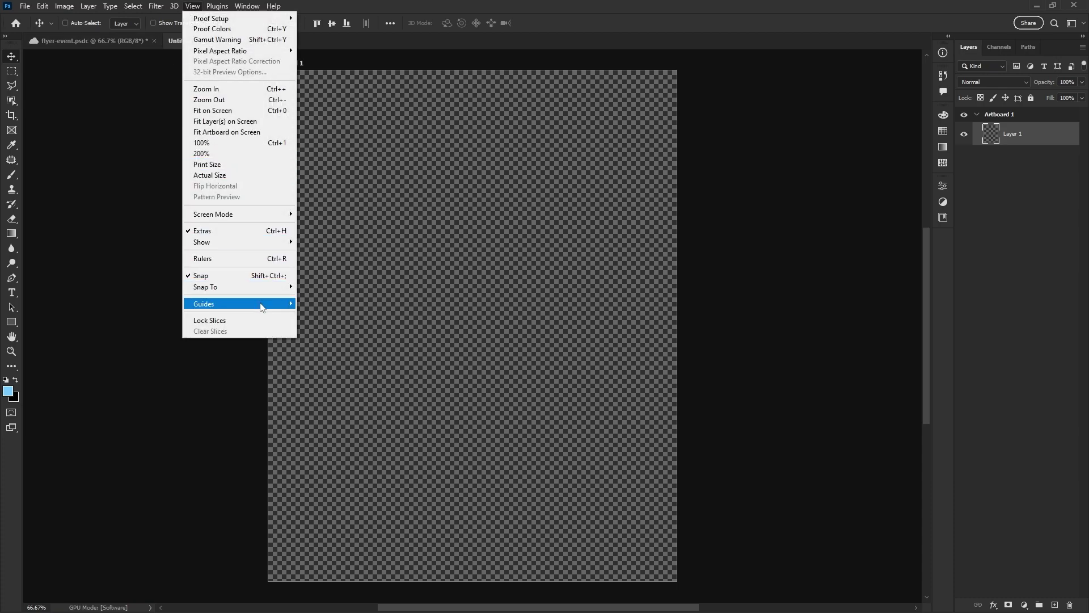
left_click(334, 379)
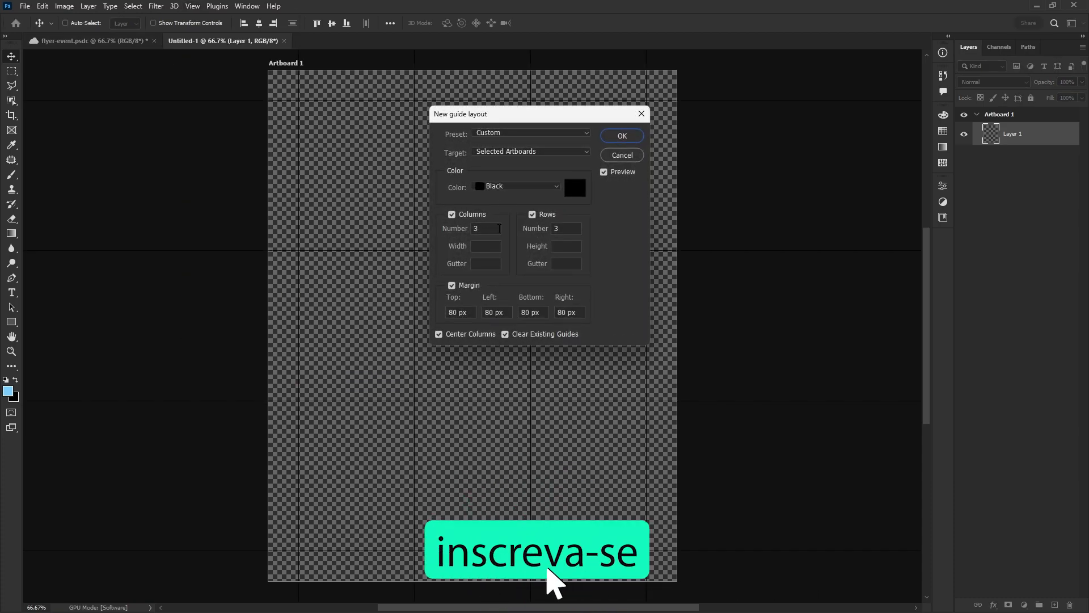
double_click(492, 230)
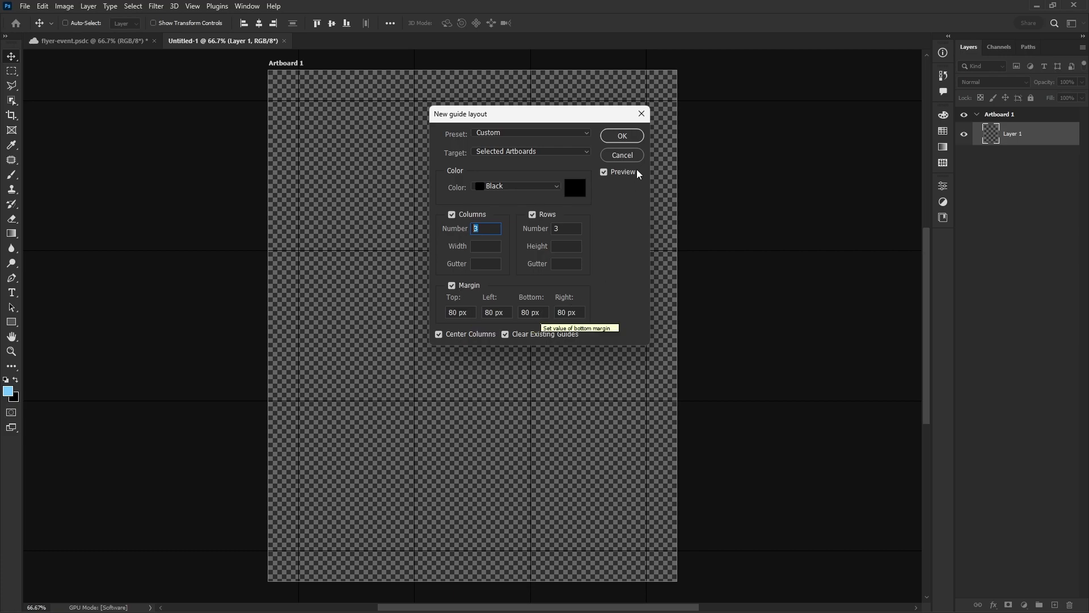
left_click(622, 136)
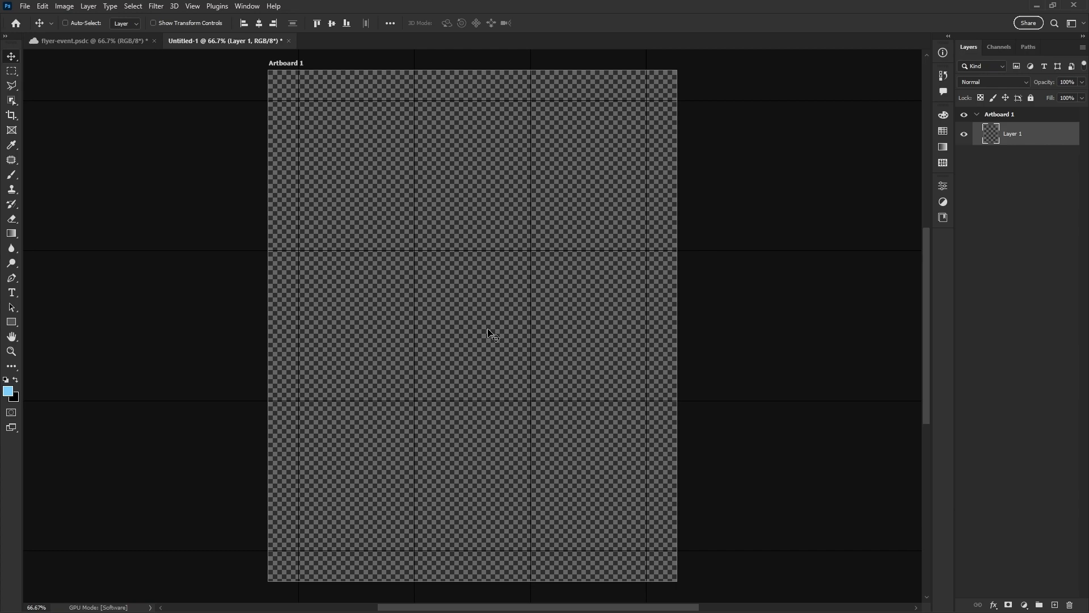
mouse_move(615, 605)
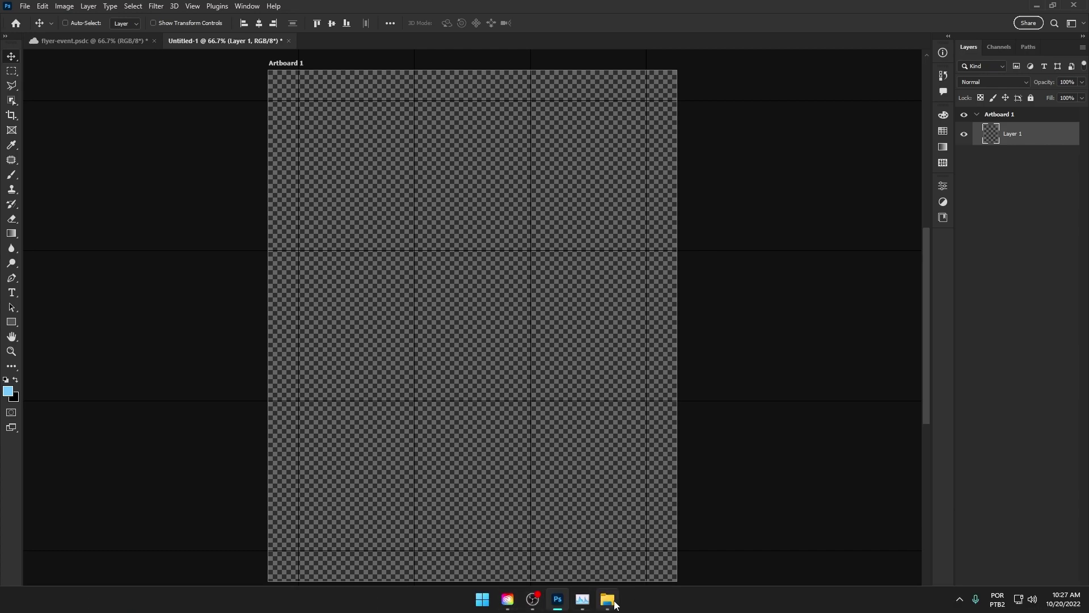
Drag the pexels-mohamed-sarim-1033729 palm-road photo from the assets folder toward Photoshop.
left_click(607, 599)
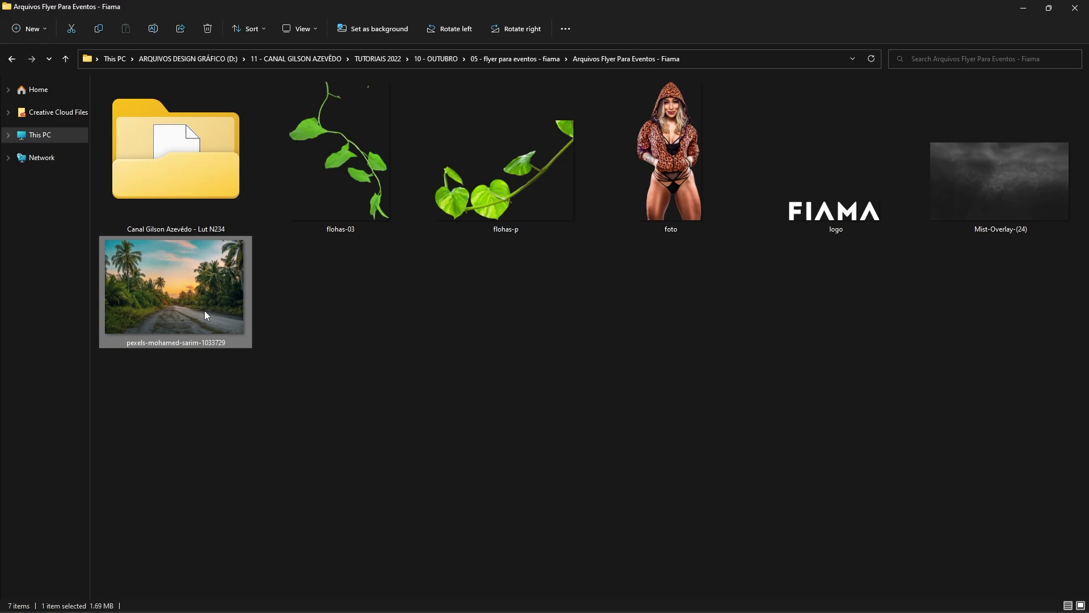
left_click_drag(174, 294, 266, 361)
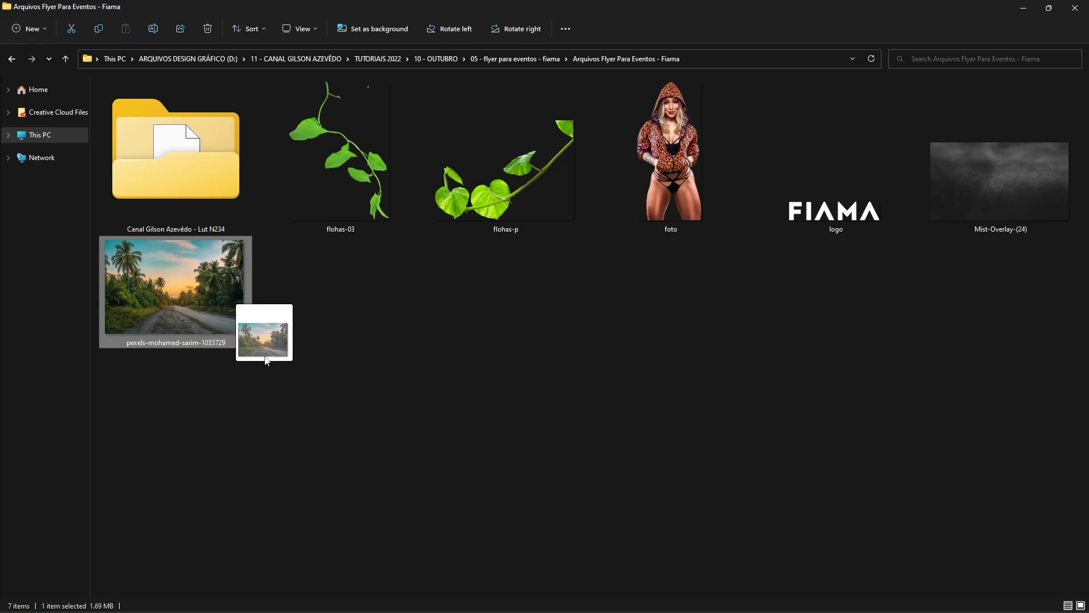
key("alt+Tab")
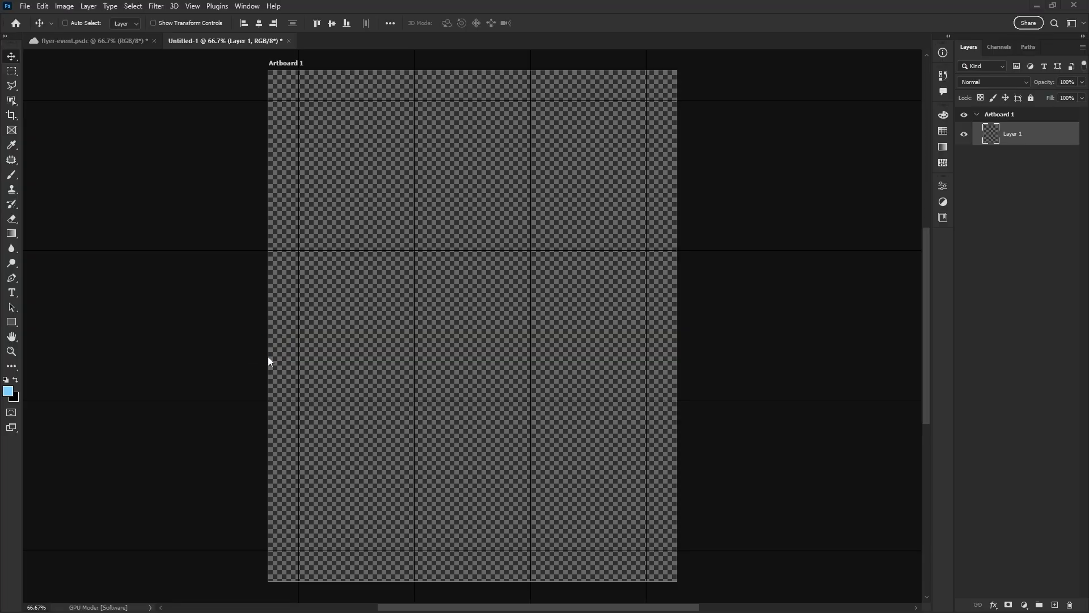
Place the palm-road photo, scaled to the full artboard height and nudged right.
left_click_drag(265, 356, 399, 384)
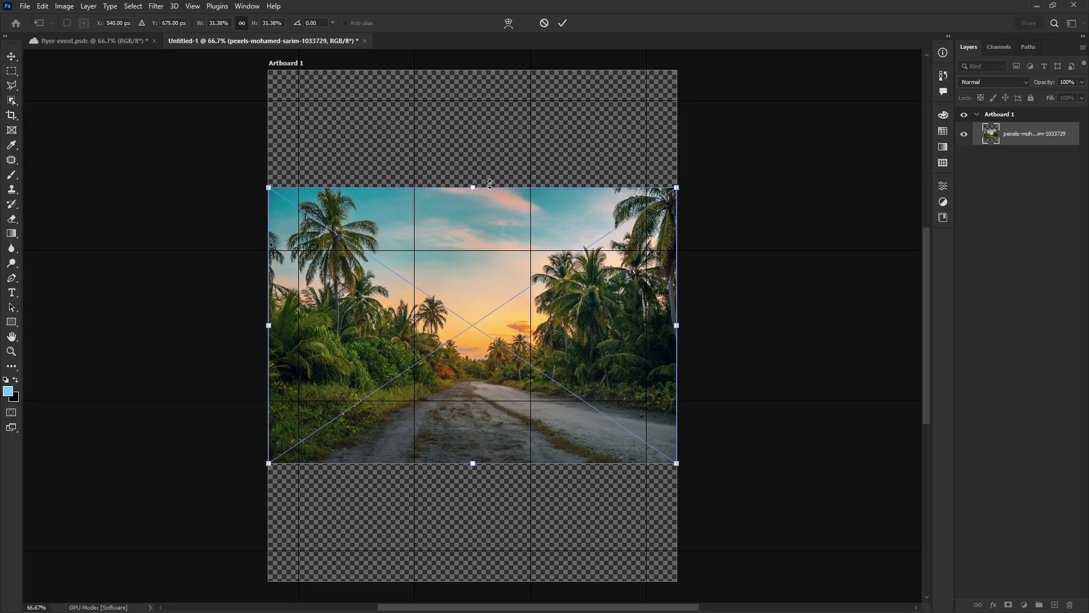
left_click_drag(472, 189, 488, 72)
left_click_drag(491, 292, 522, 292)
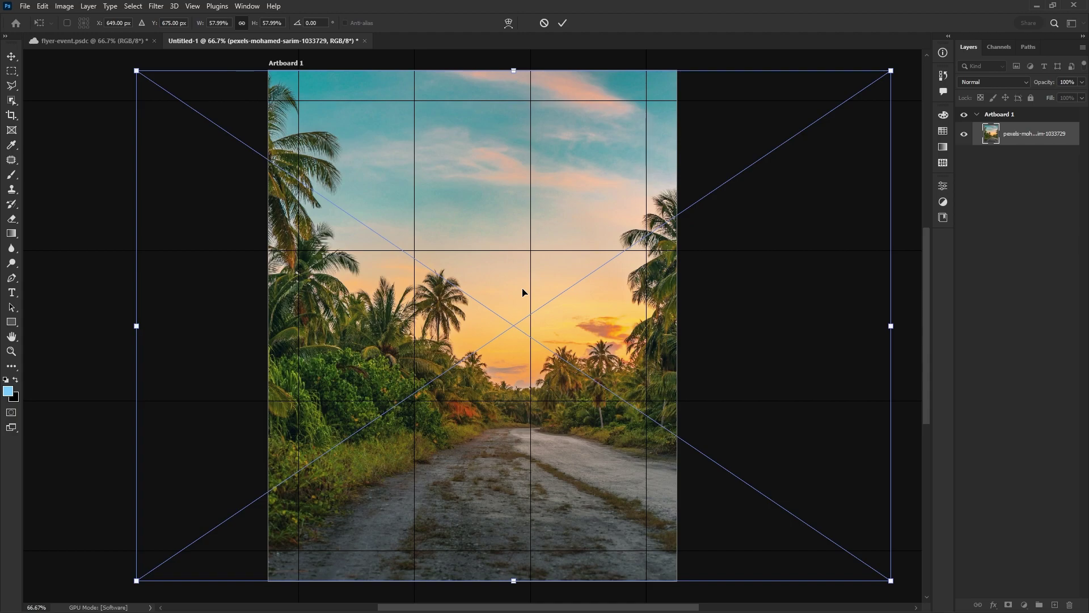
key("Return")
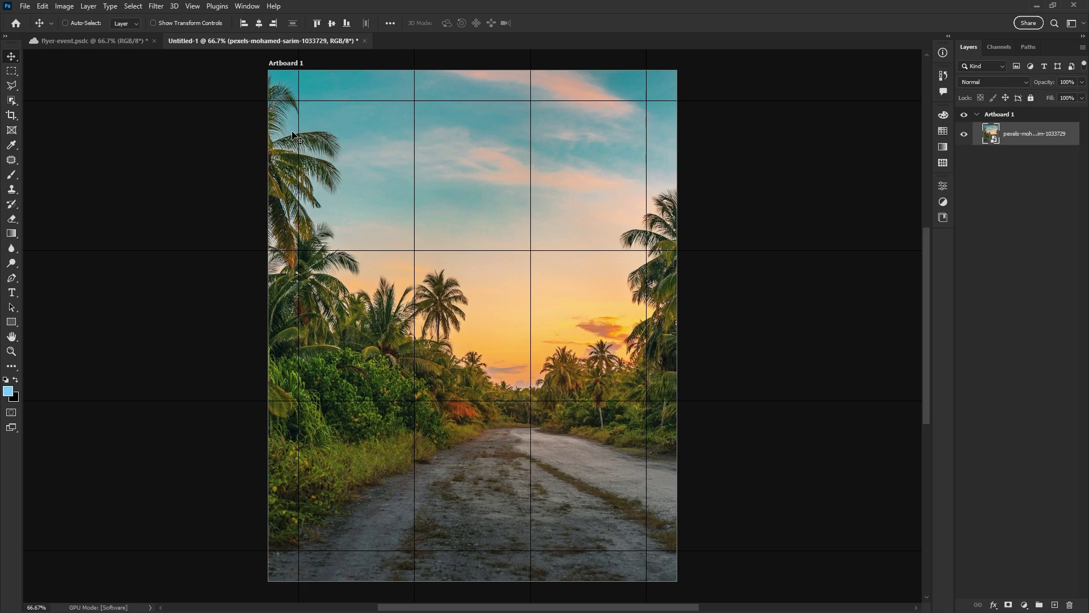
Add a vertical centre guide and select the left half of the artboard.
key("ctrl+r")
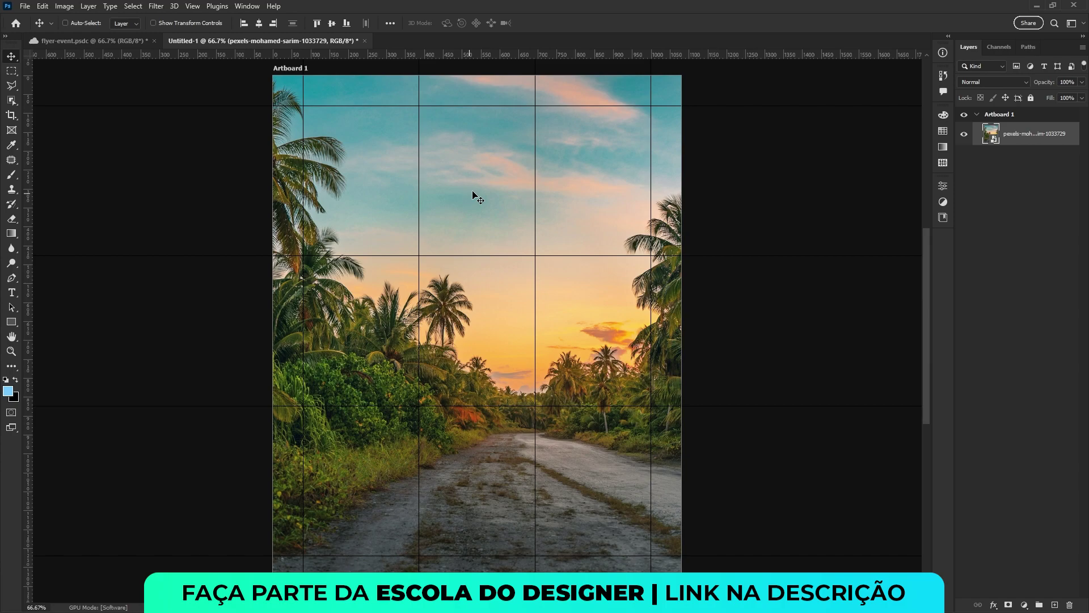
left_click(1009, 119)
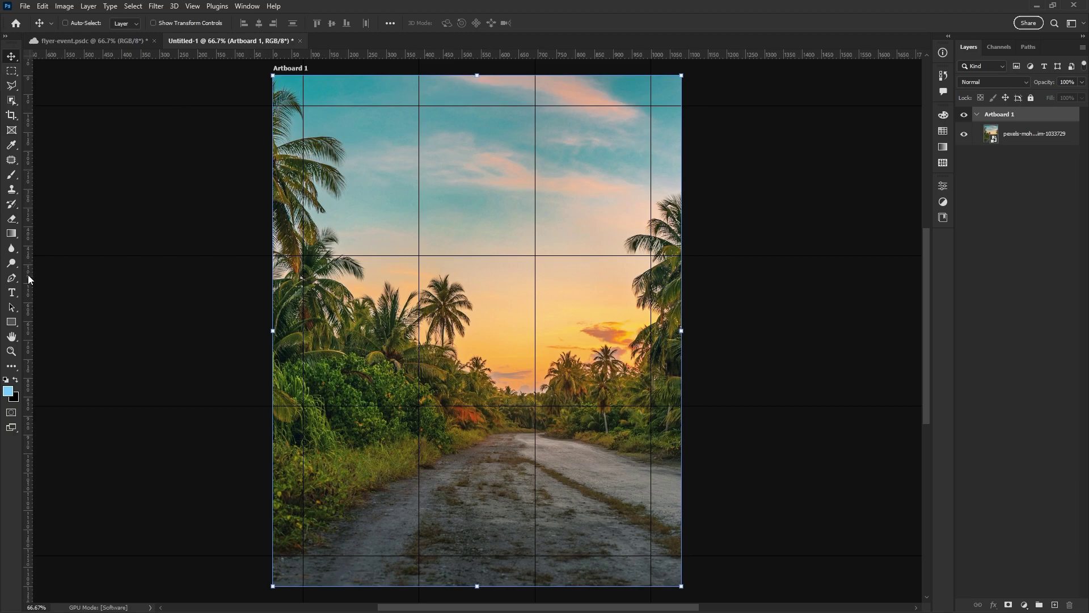
left_click_drag(28, 277, 478, 277)
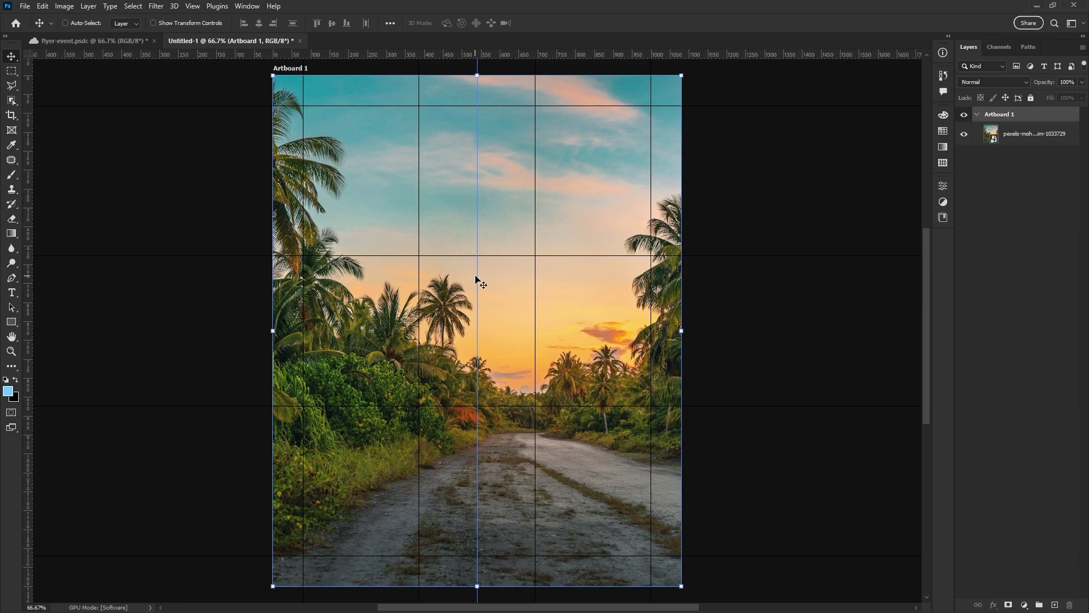
left_click(11, 71)
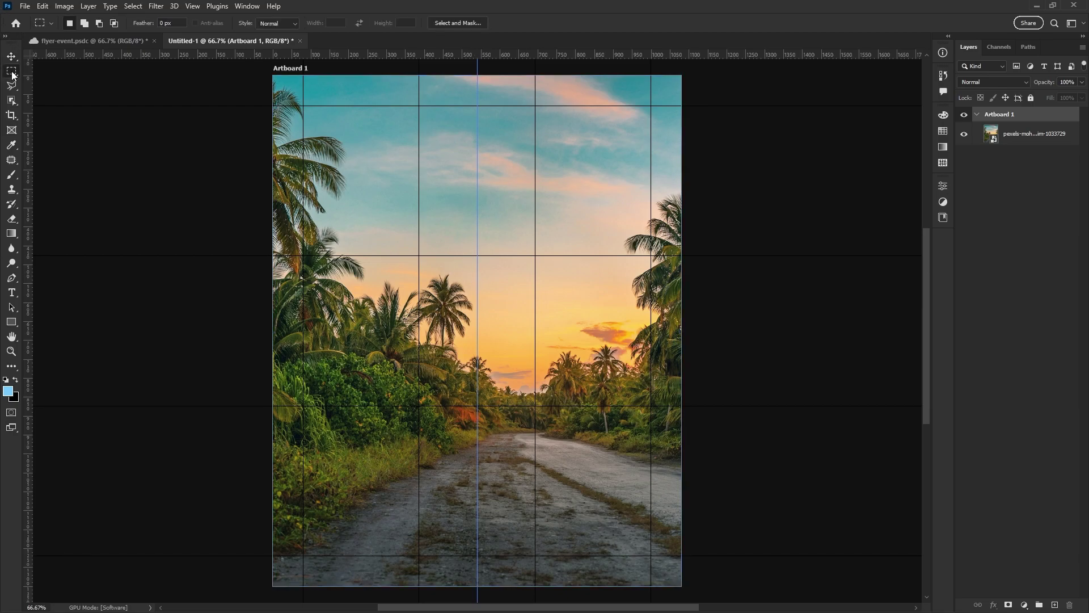
left_click_drag(340, 133, 478, 585)
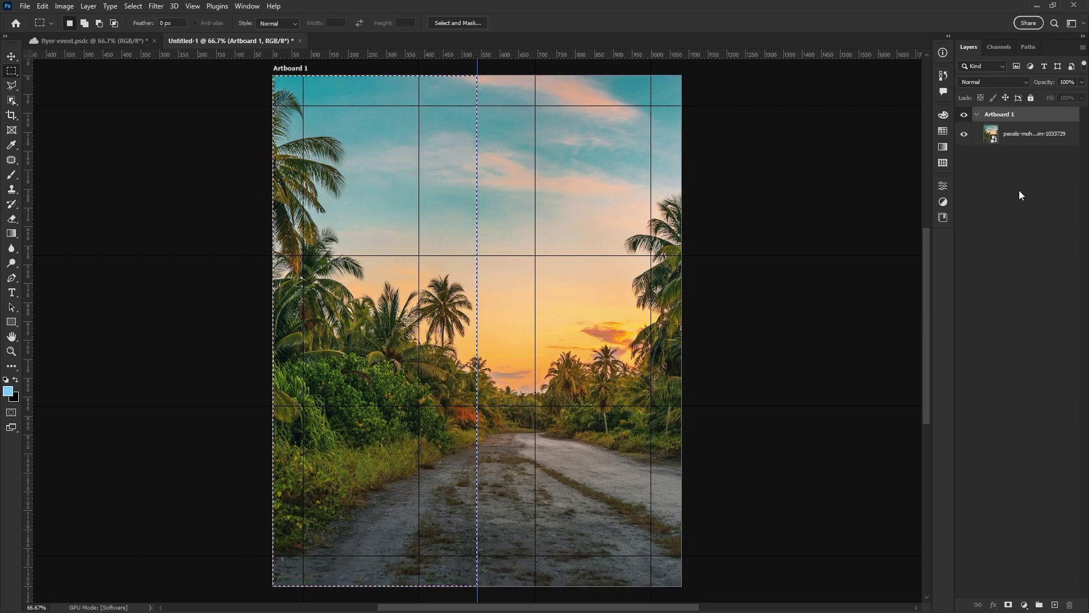
Copy the left half to Layer 1, flip it horizontally onto the right side.
left_click(1020, 143)
key("ctrl+j")
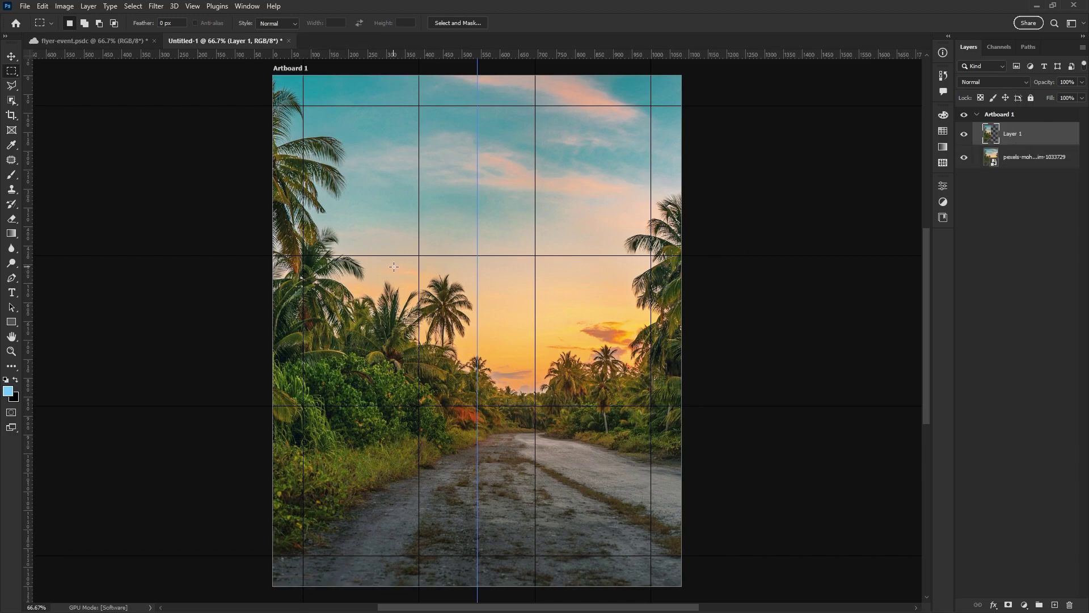
key("ctrl+t")
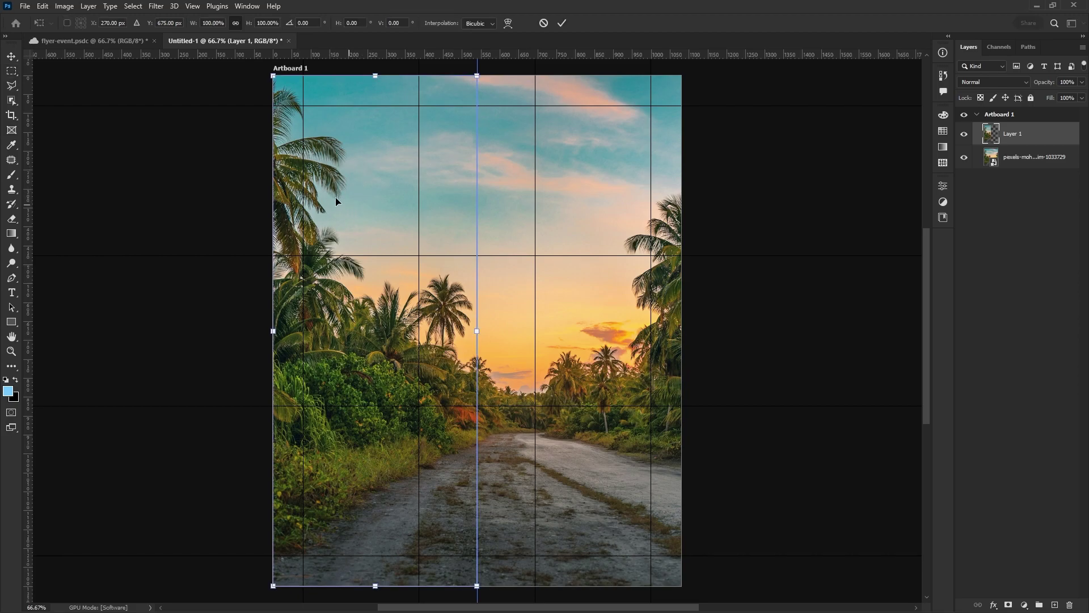
right_click(347, 194)
left_click(385, 418)
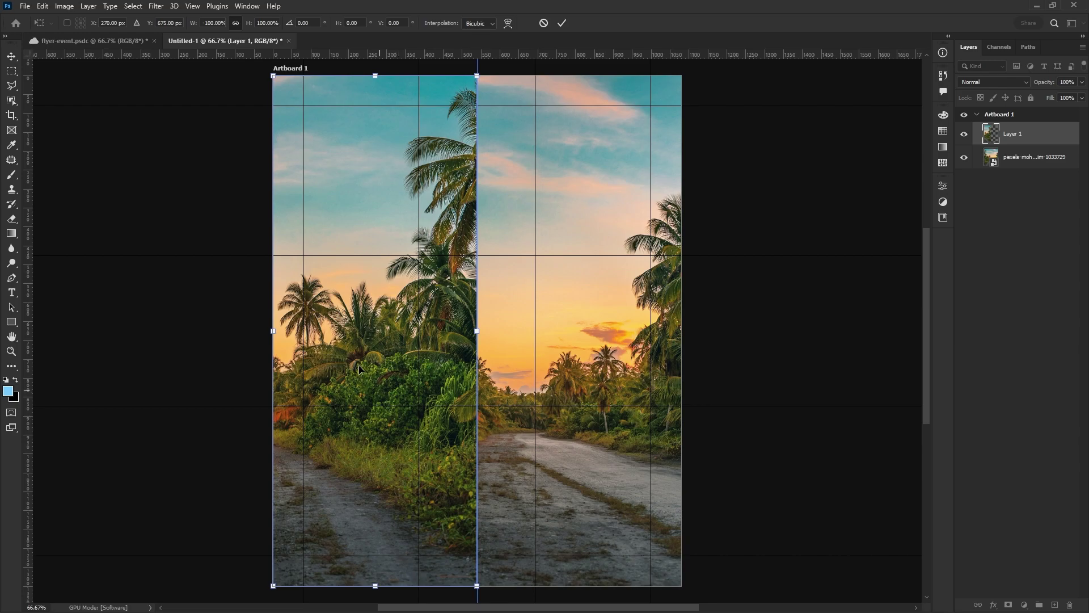
left_click_drag(359, 369, 565, 373)
key("Return")
key("m")
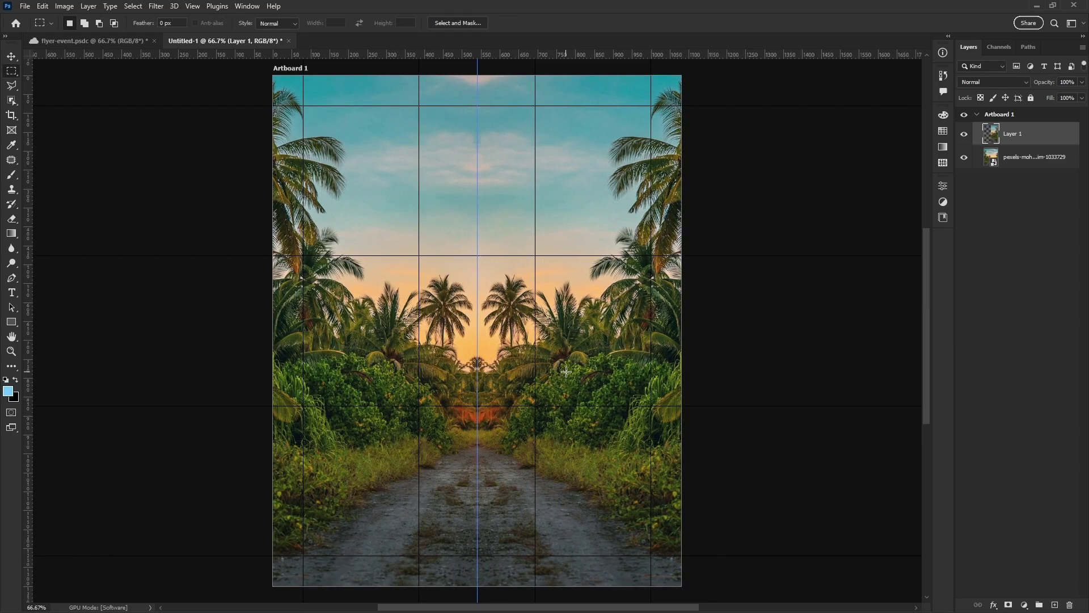
key("ctrl+h")
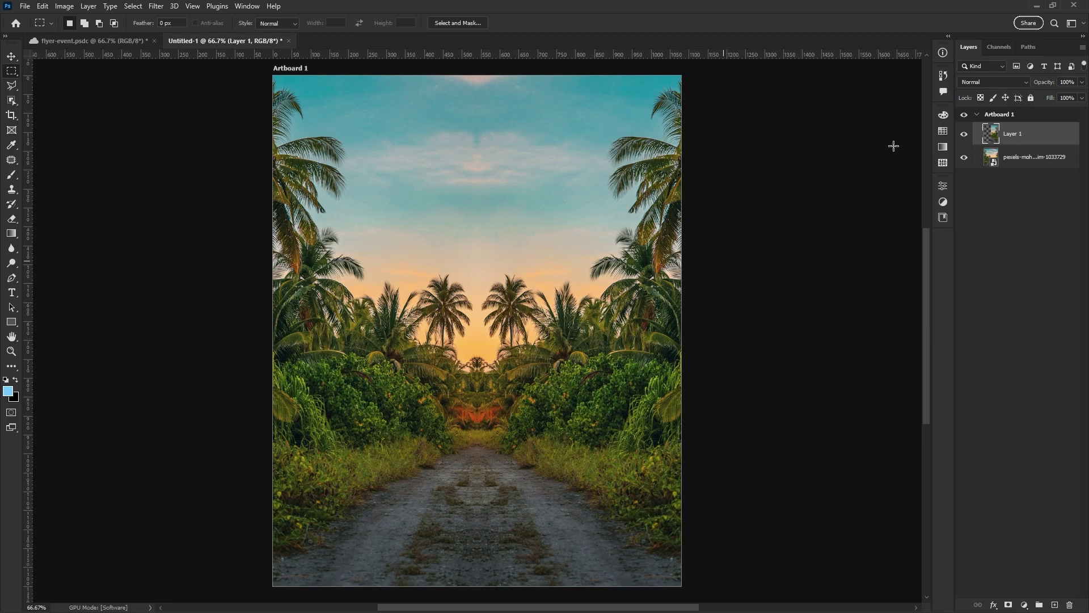
Convert both palm background layers into a single smart object.
left_click(1015, 165, "shift")
right_click(1017, 166)
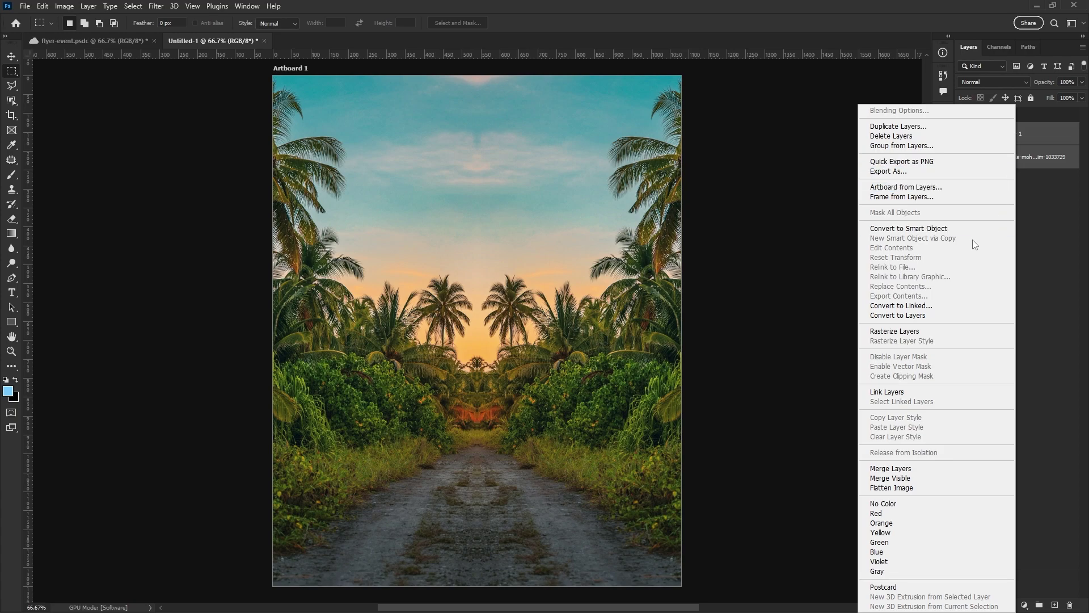
left_click(946, 226)
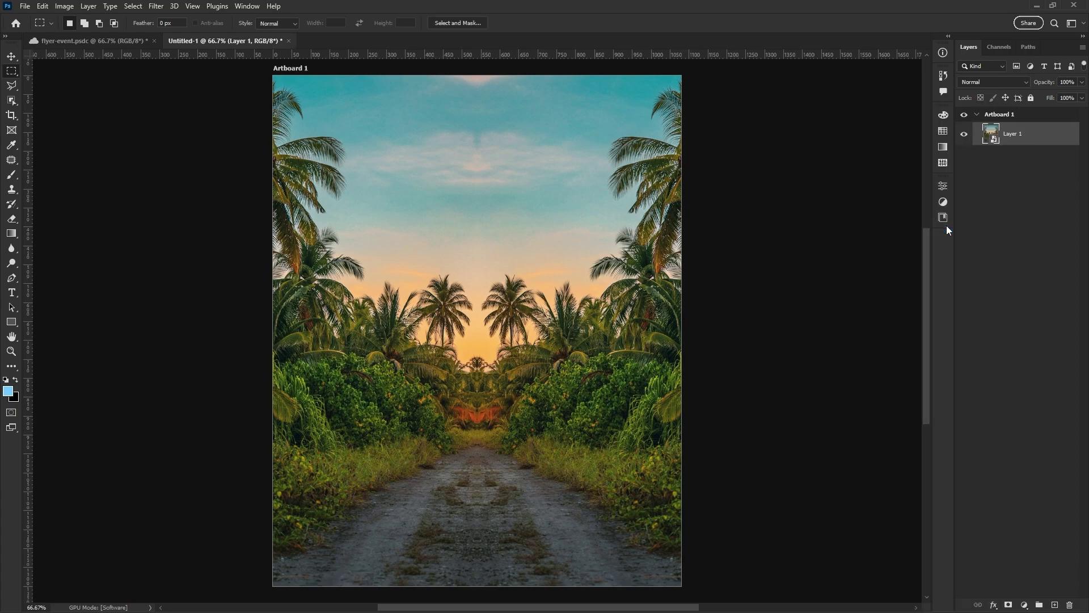
Put the smart object in a green-labelled group named FUNDO.
right_click(1034, 139)
left_click(919, 146)
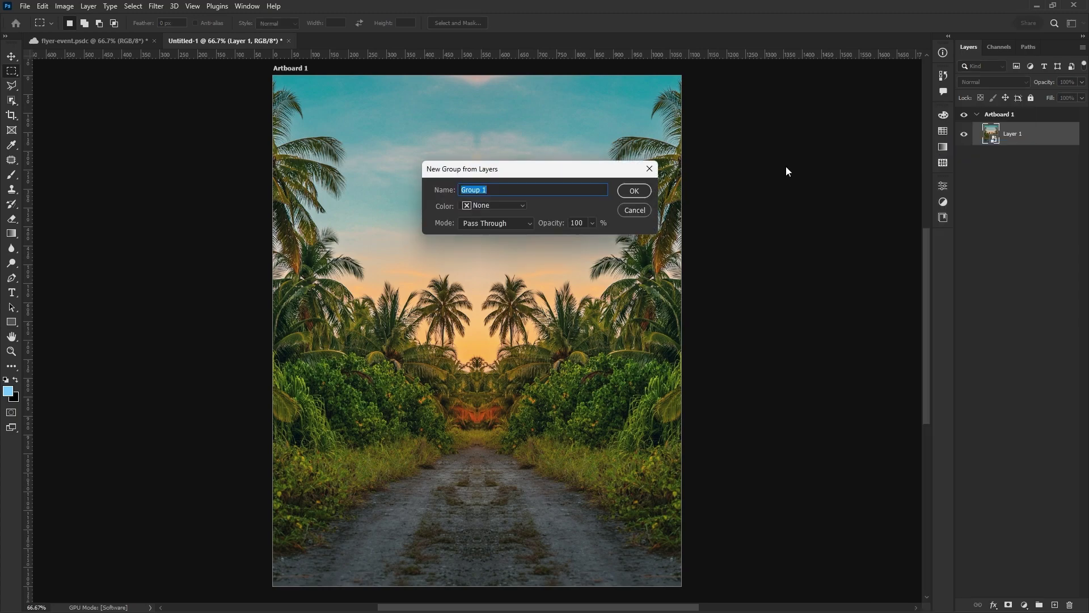
type("FUNDO")
left_click(470, 207)
left_click(496, 270)
left_click(634, 191)
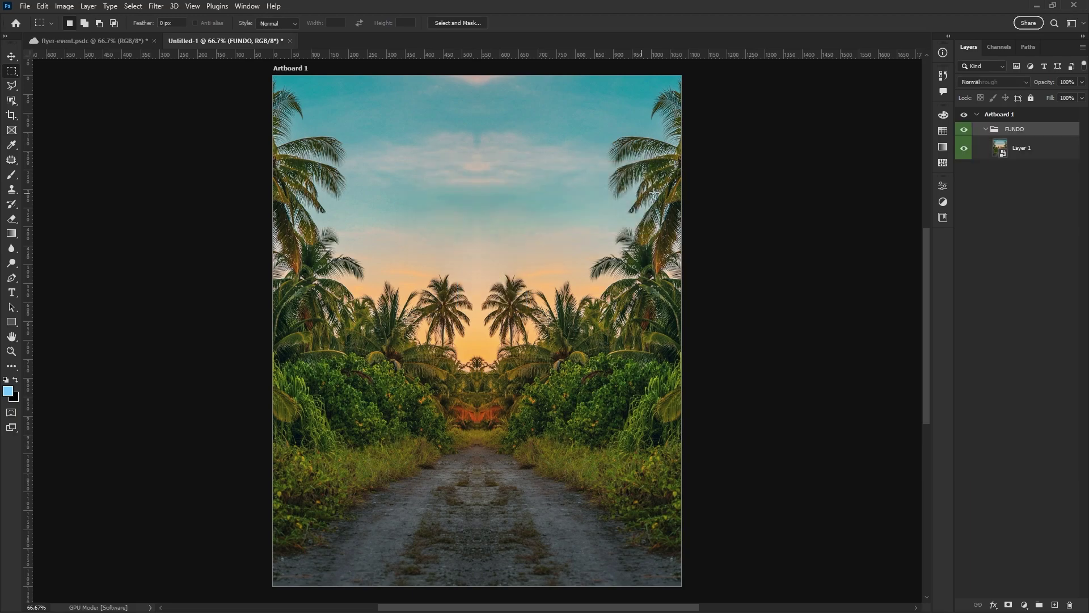
left_click(985, 130)
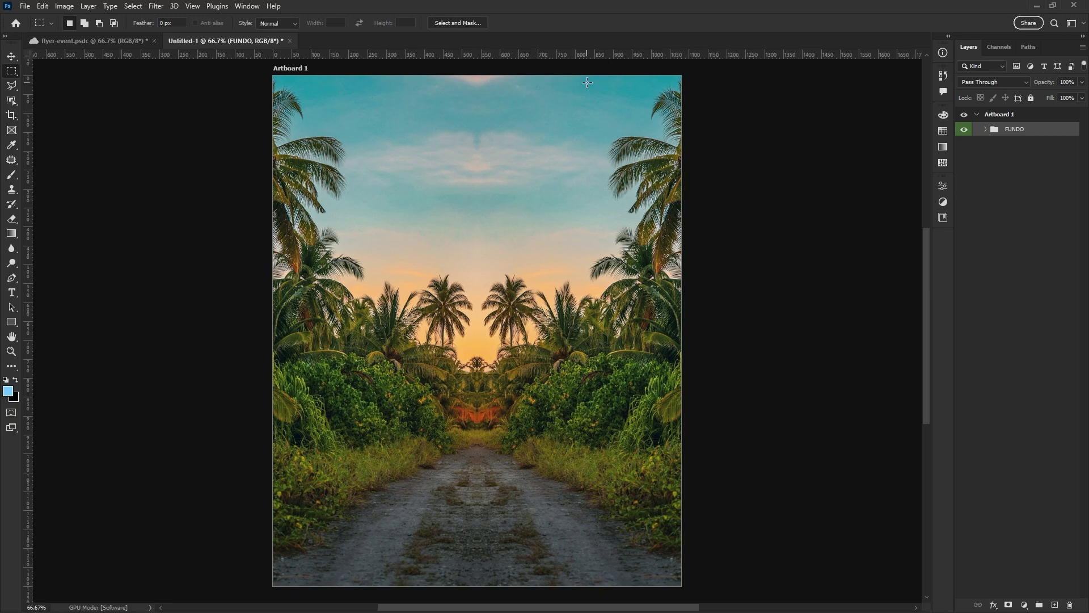
Show the guides again and drag the foto image from the assets folder into Photoshop.
key("ctrl+h")
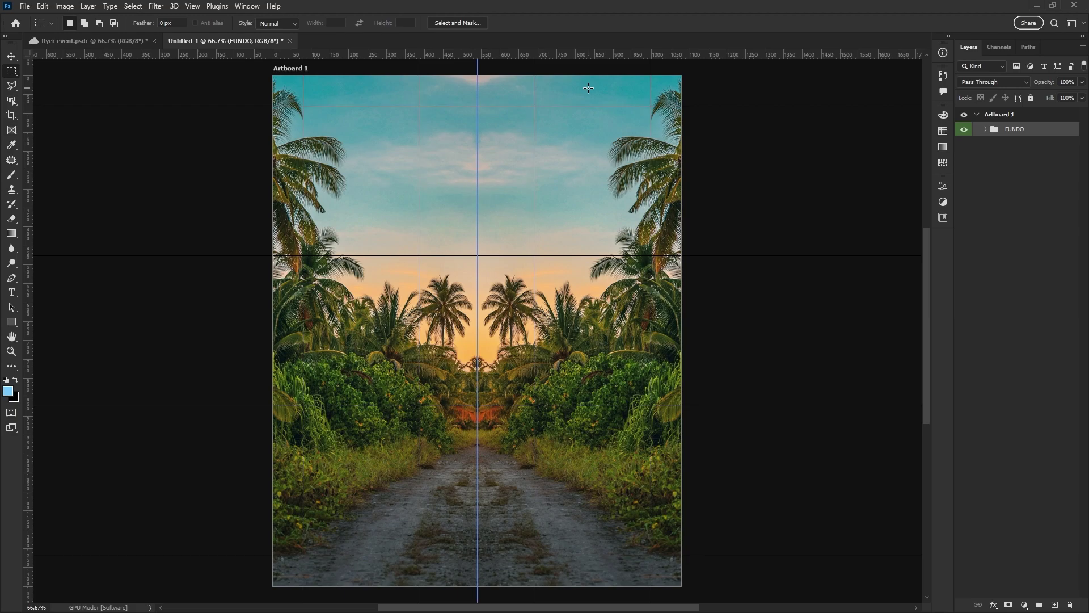
left_click(507, 599)
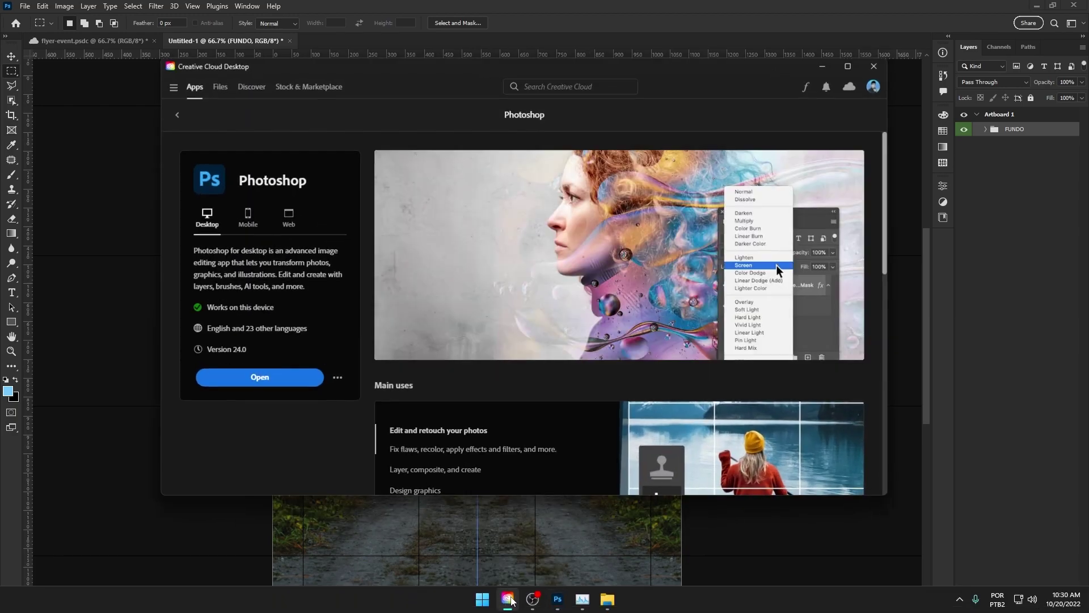
left_click(607, 602)
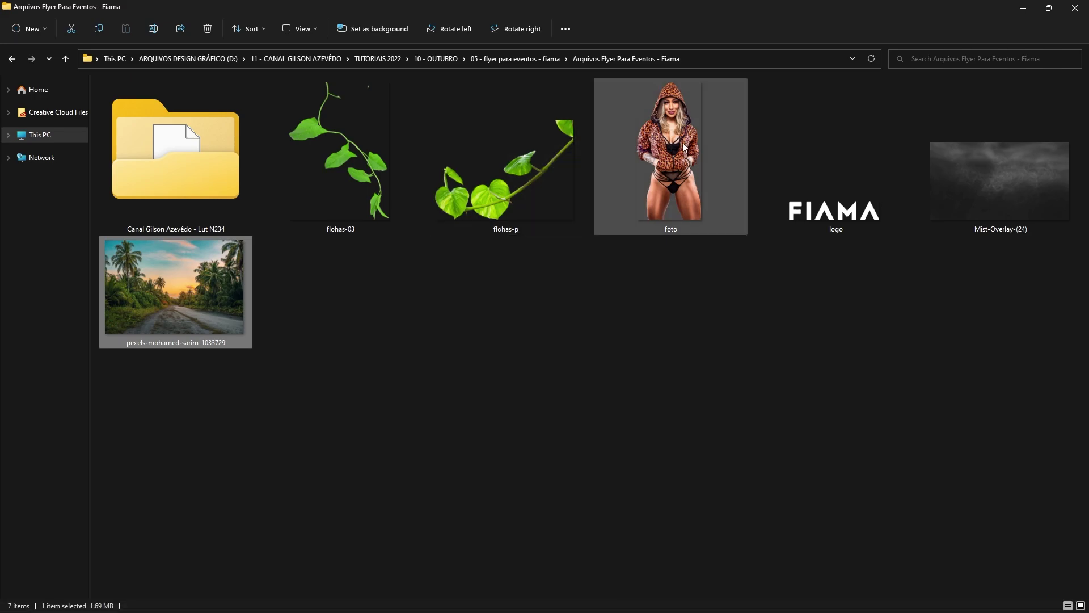
left_click_drag(679, 142, 656, 313)
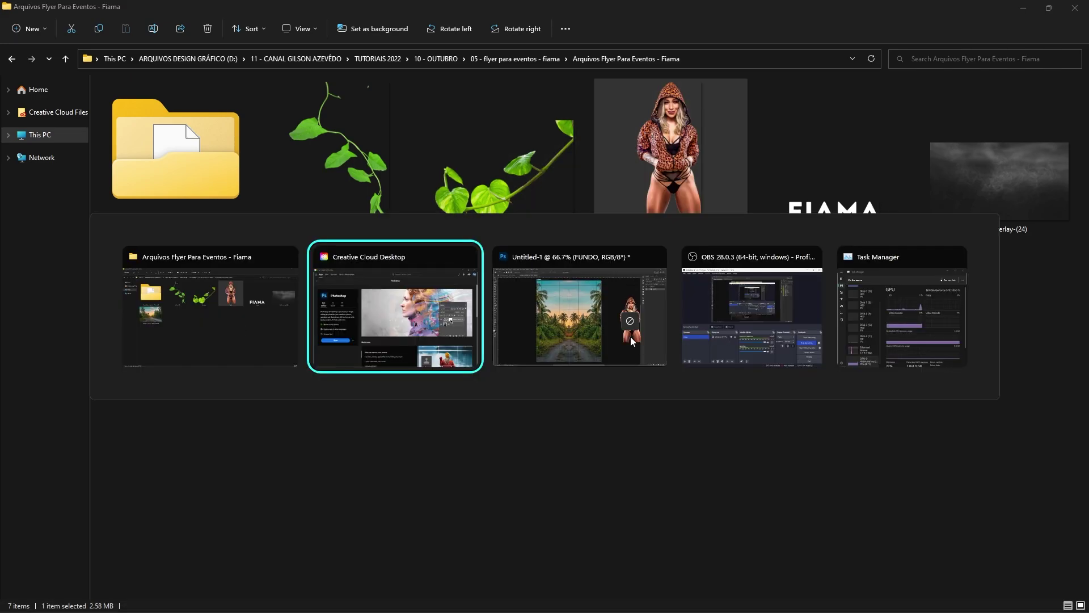
key("alt+Tab")
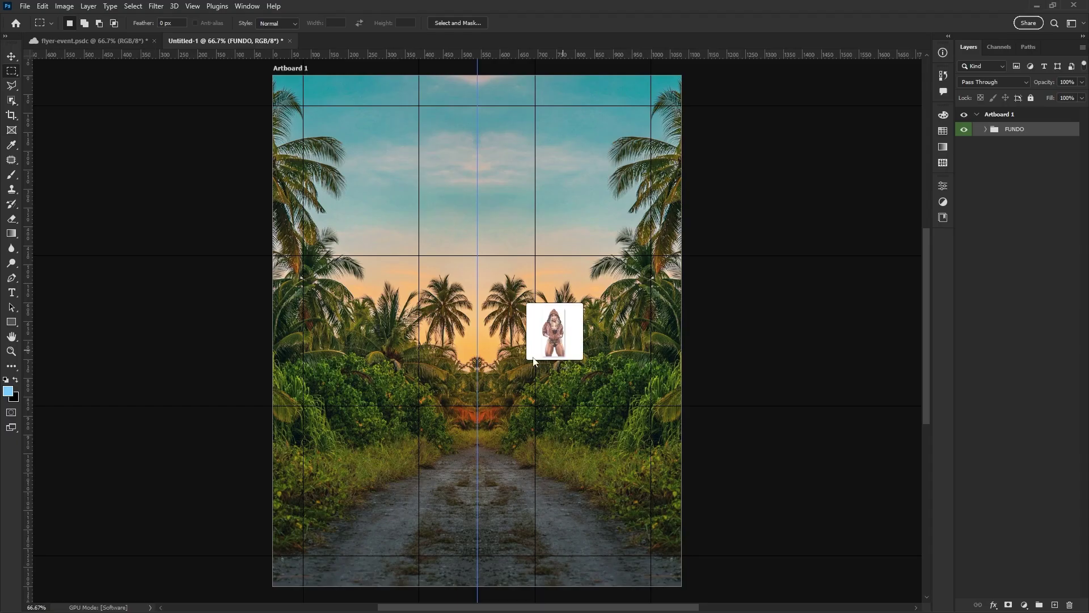
Place the foto portrait about 330 px lower, tilted slightly clockwise.
left_click_drag(563, 350, 625, 331)
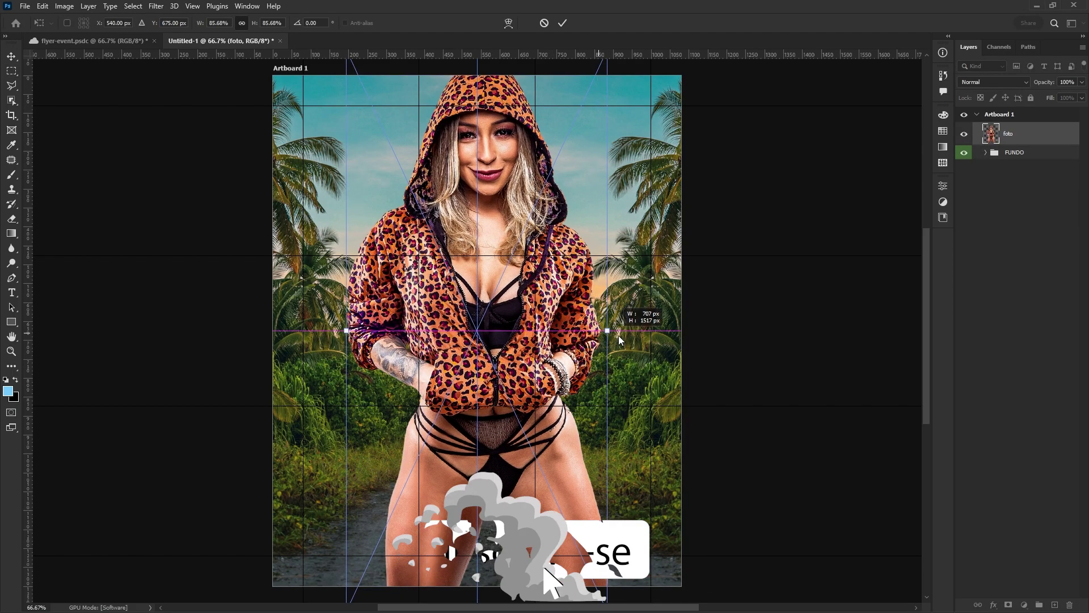
left_click_drag(514, 211, 513, 313)
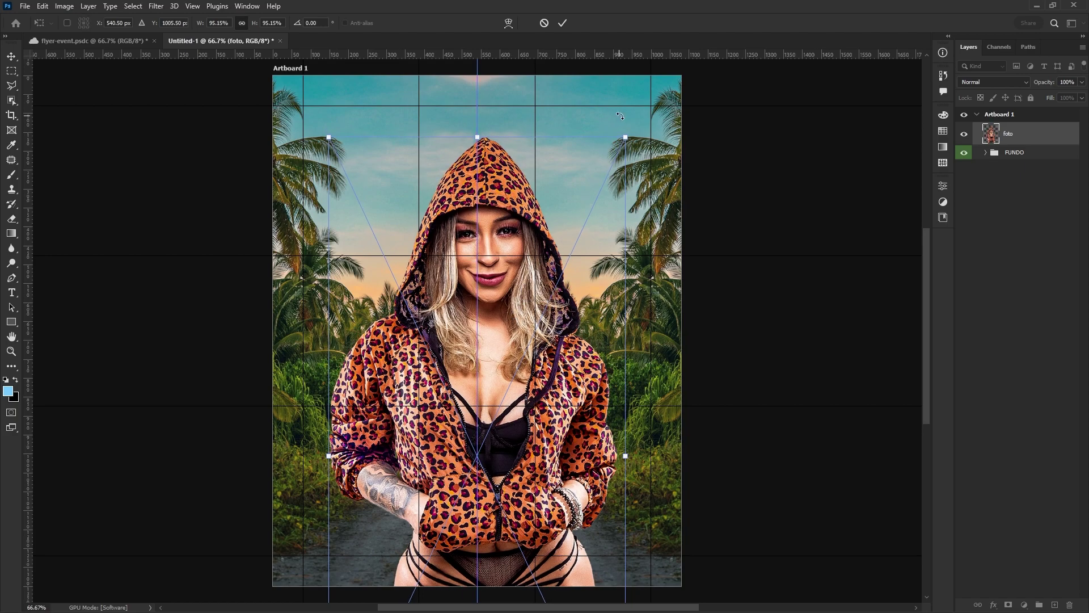
left_click_drag(620, 116, 624, 116)
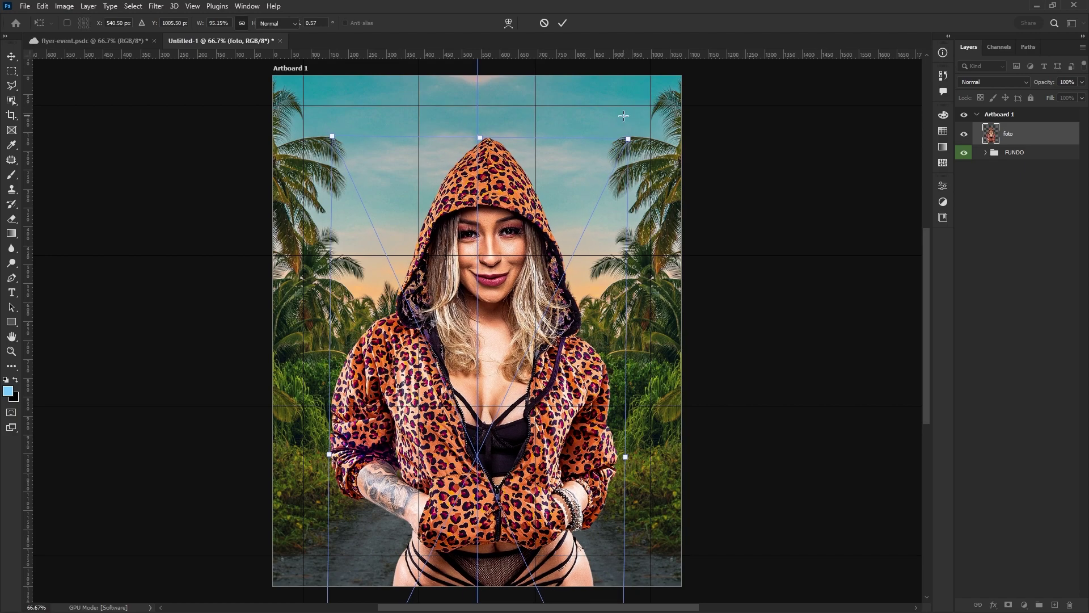
key("Return")
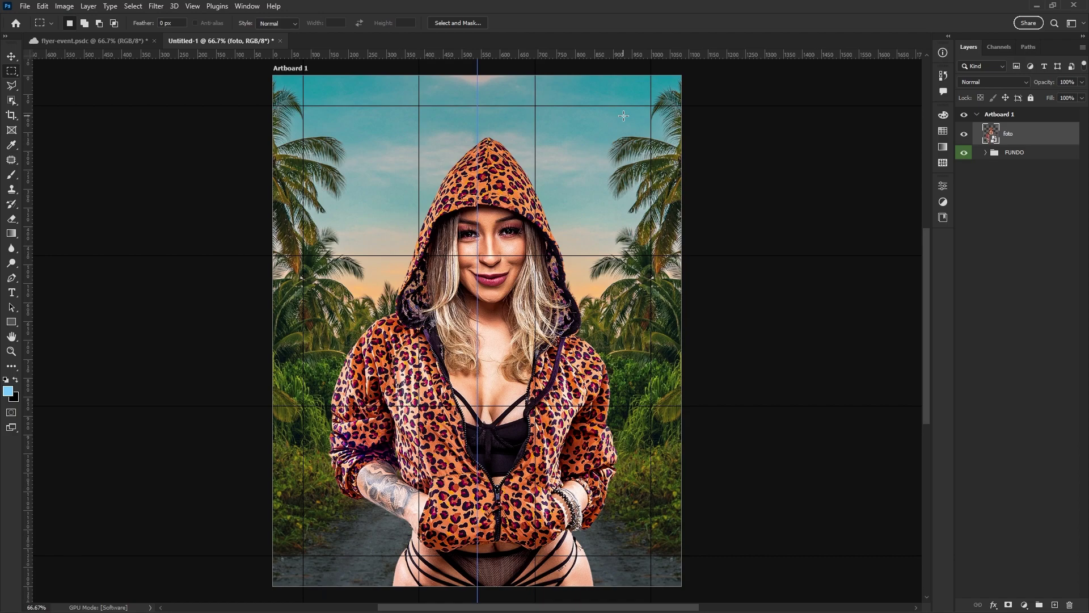
Recommit the portrait's transform, deselect the layer and hide the grid.
key("v")
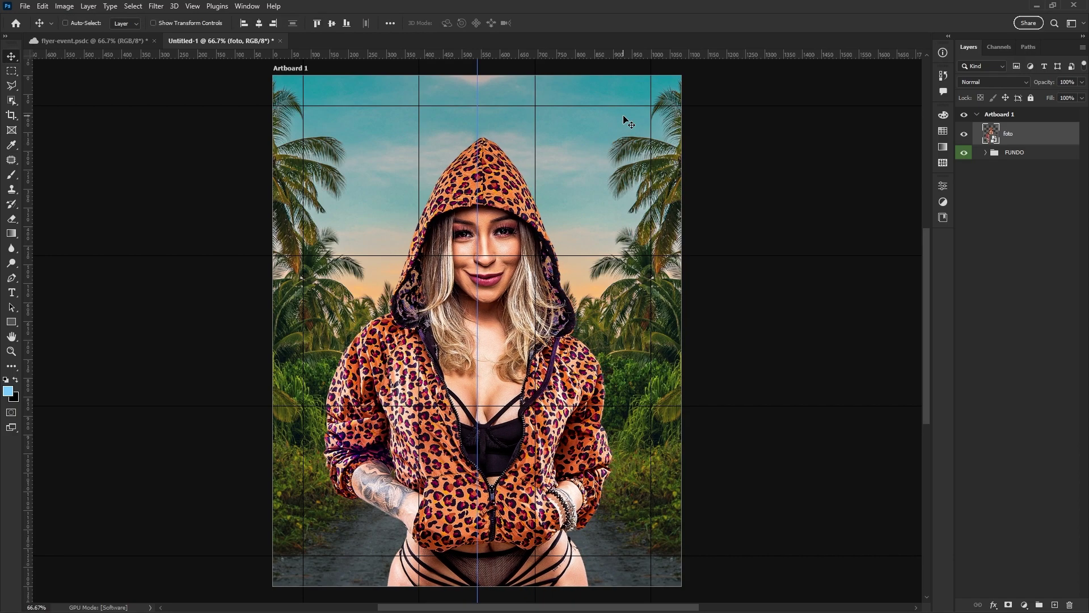
key("ctrl+t")
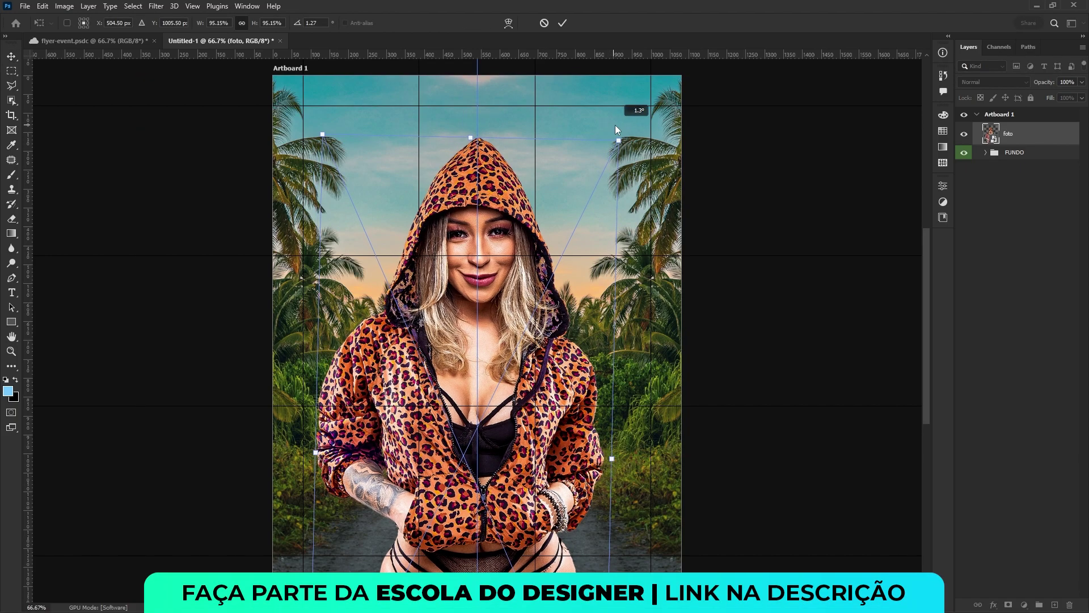
key("Return")
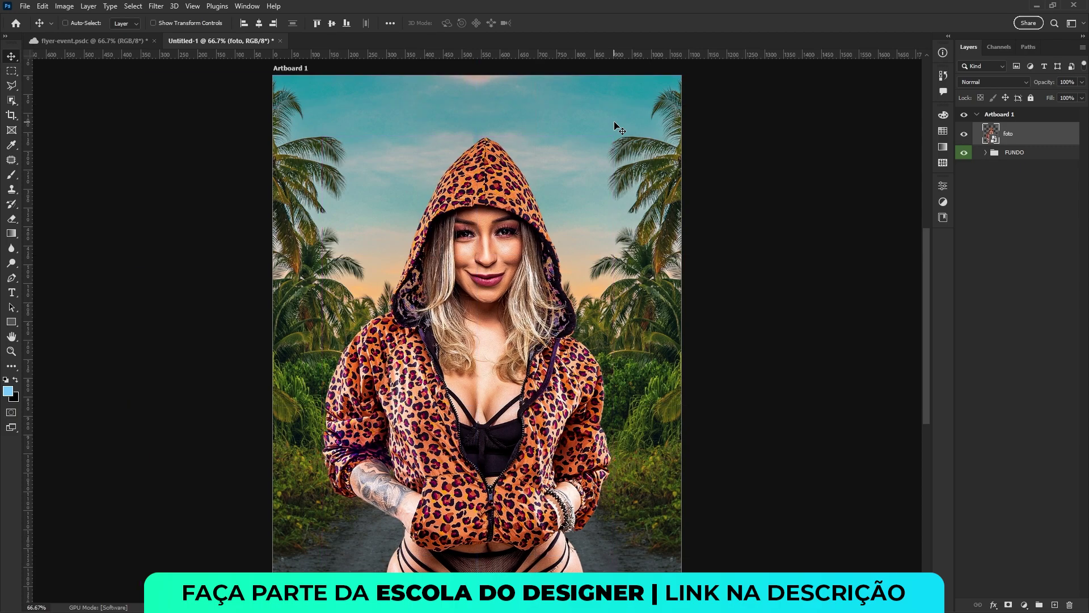
left_click(1034, 214)
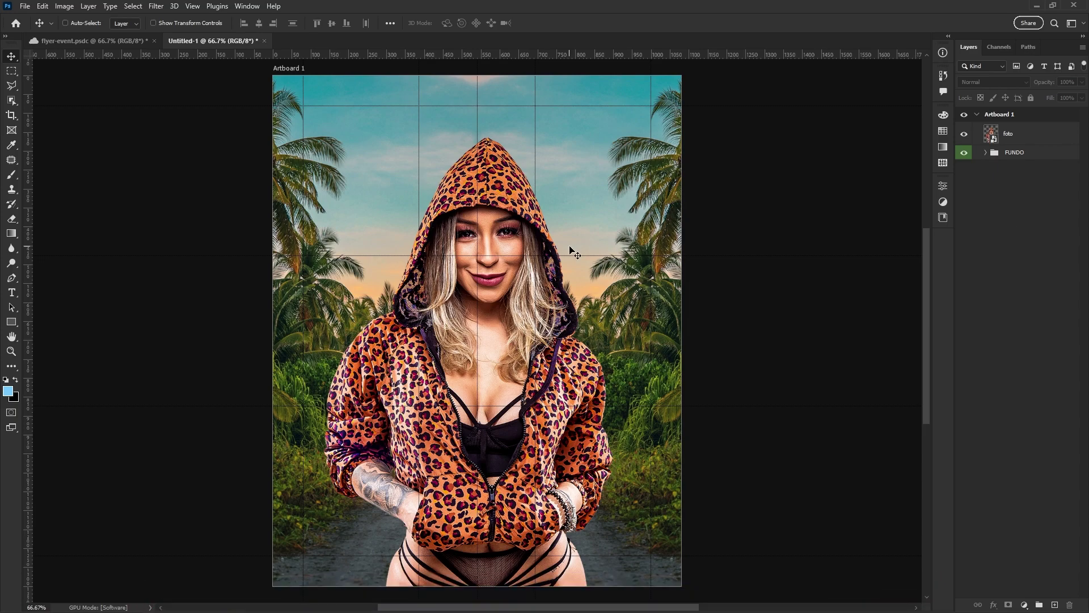
key("ctrl+apostrophe")
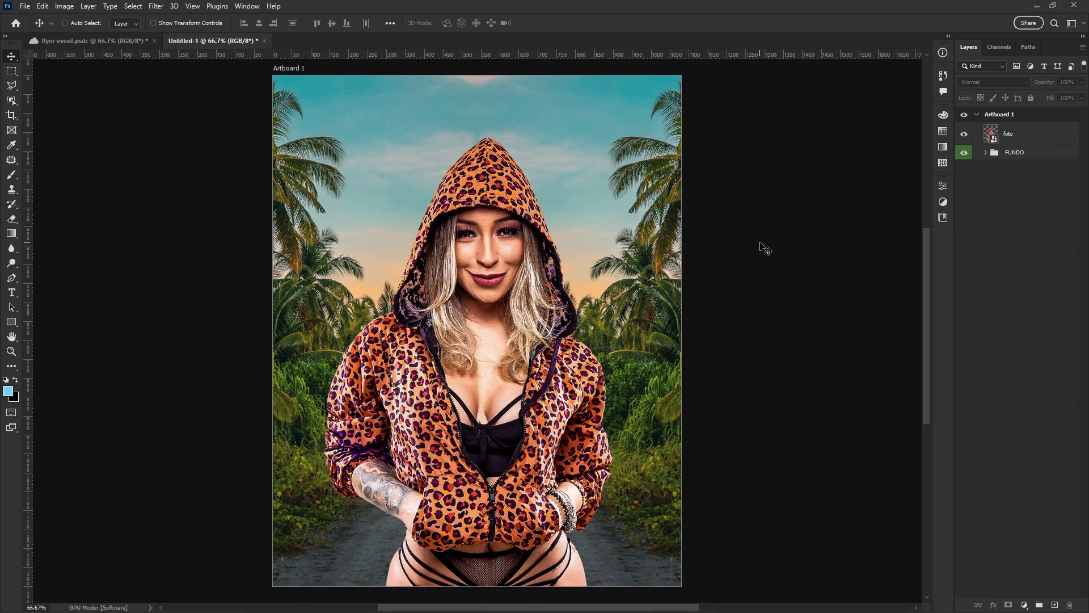
Put the foto layer in an orange-labelled FOTO group, then bring back the assets folder.
left_click(1018, 139)
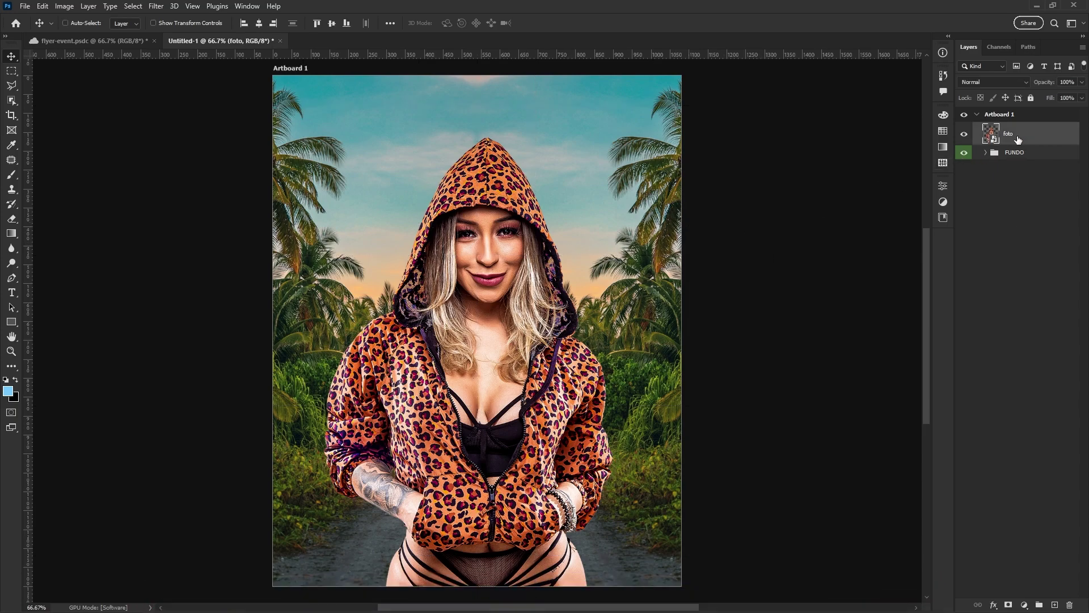
right_click(1047, 139)
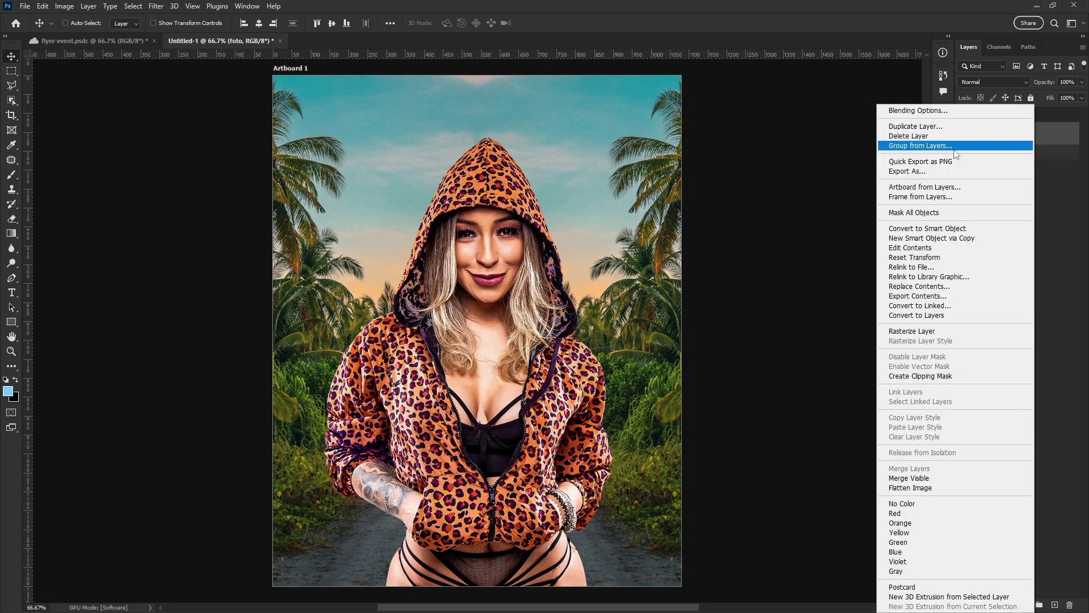
left_click(952, 145)
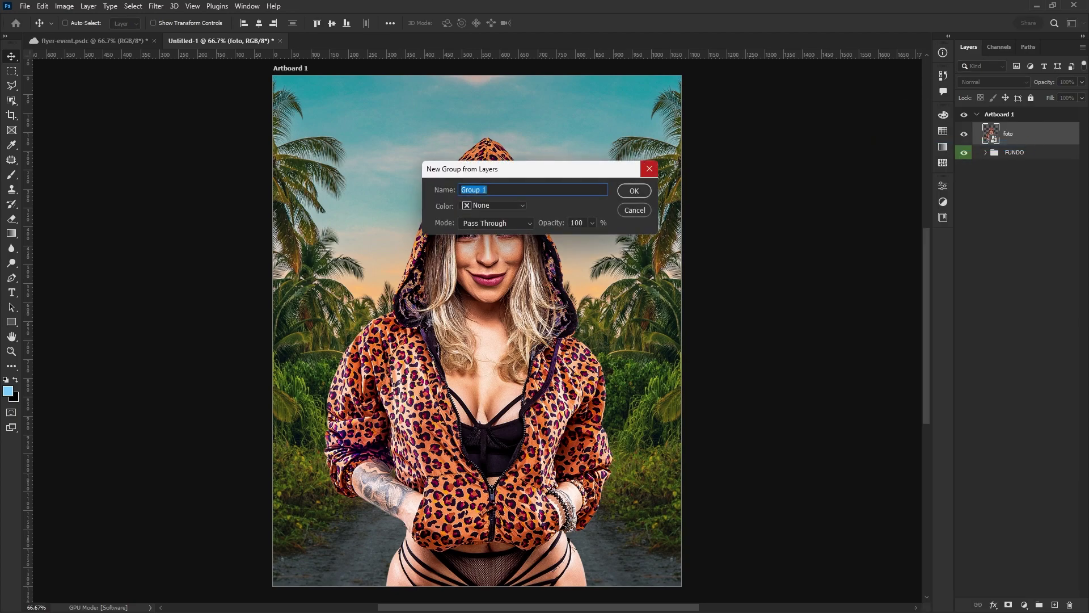
type("FOTO")
left_click(476, 205)
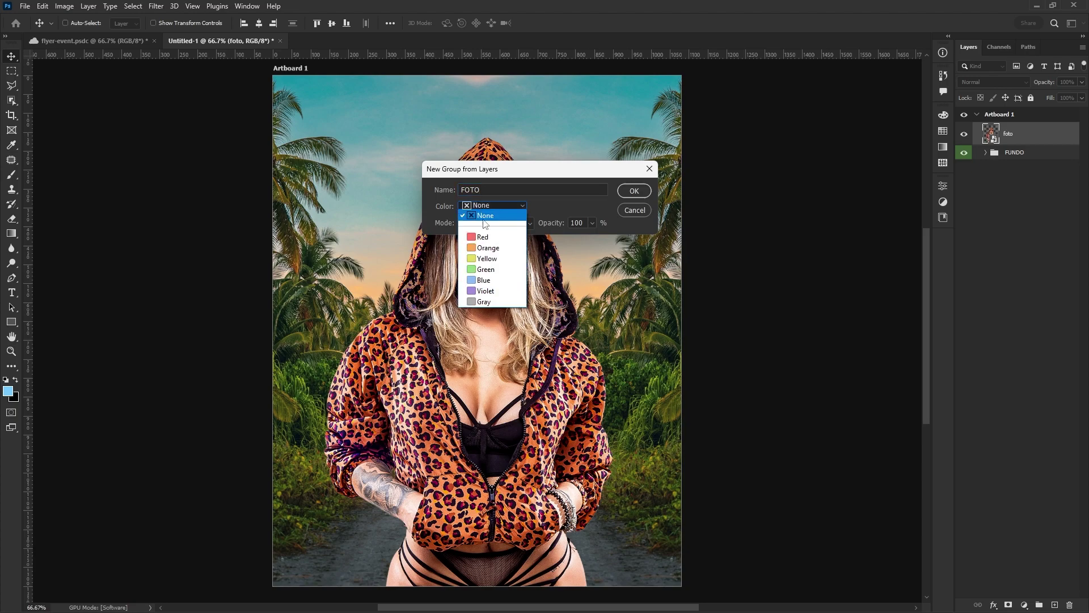
left_click(493, 259)
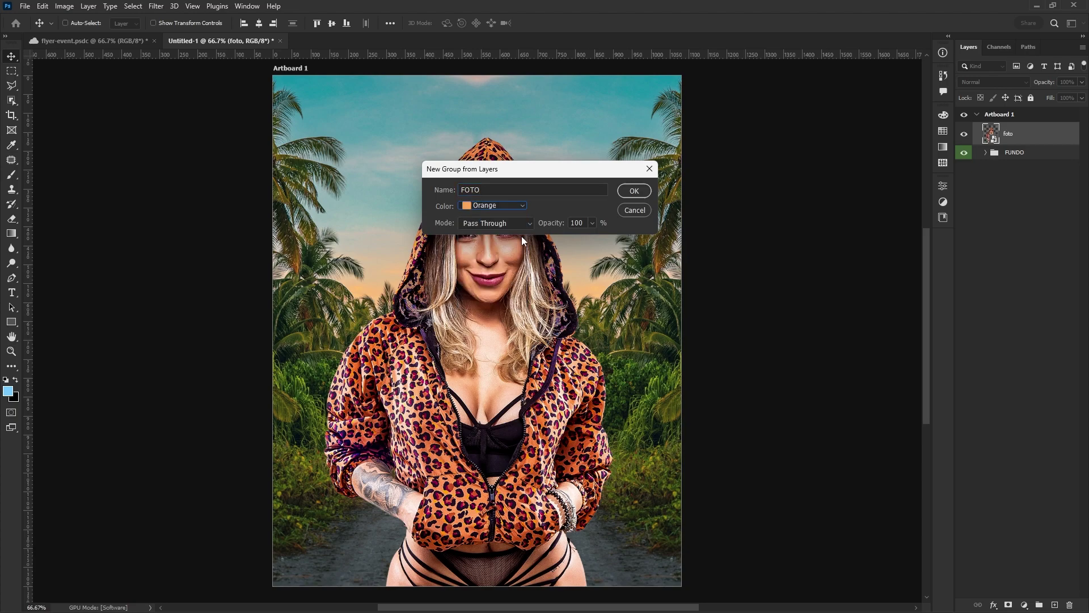
left_click(636, 190)
left_click(986, 129)
left_click(1006, 182)
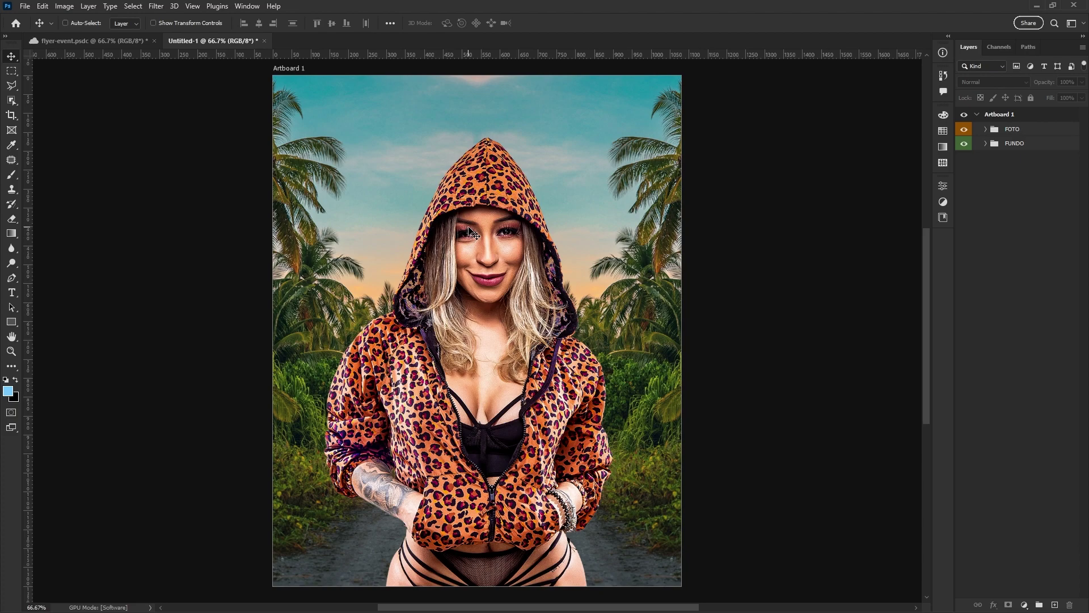
mouse_move(558, 599)
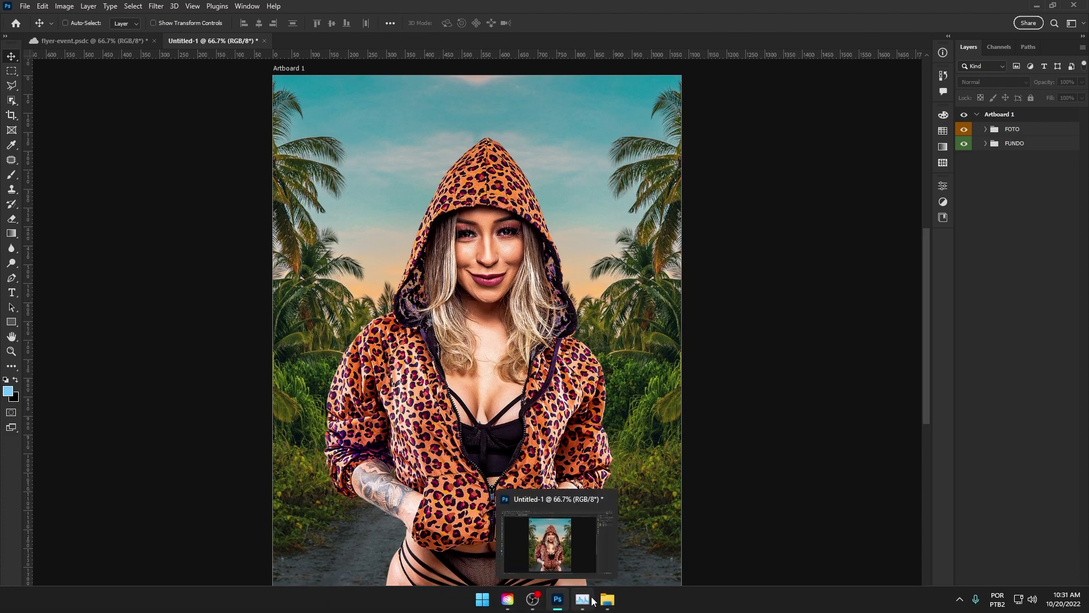
left_click(607, 599)
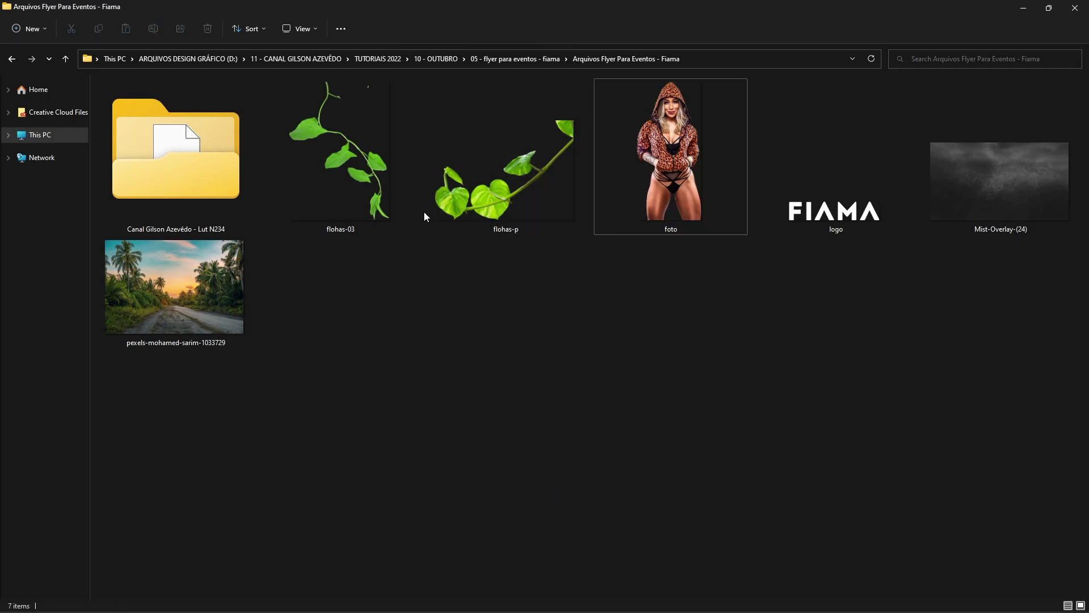
Select the flohas-p leaf image and drag it onto the Photoshop canvas.
left_click(365, 214)
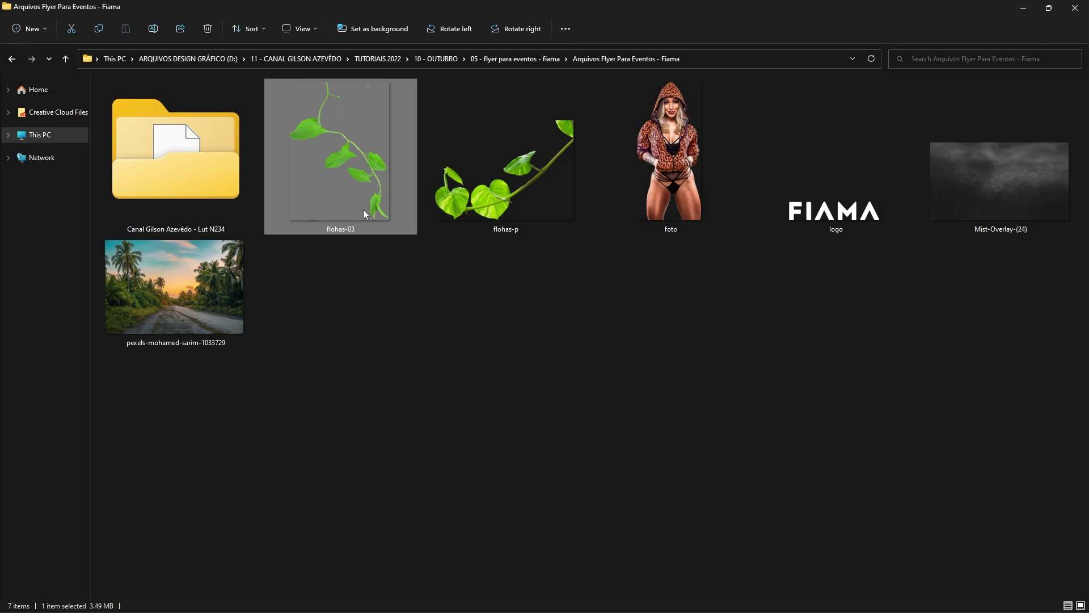
left_click(521, 211)
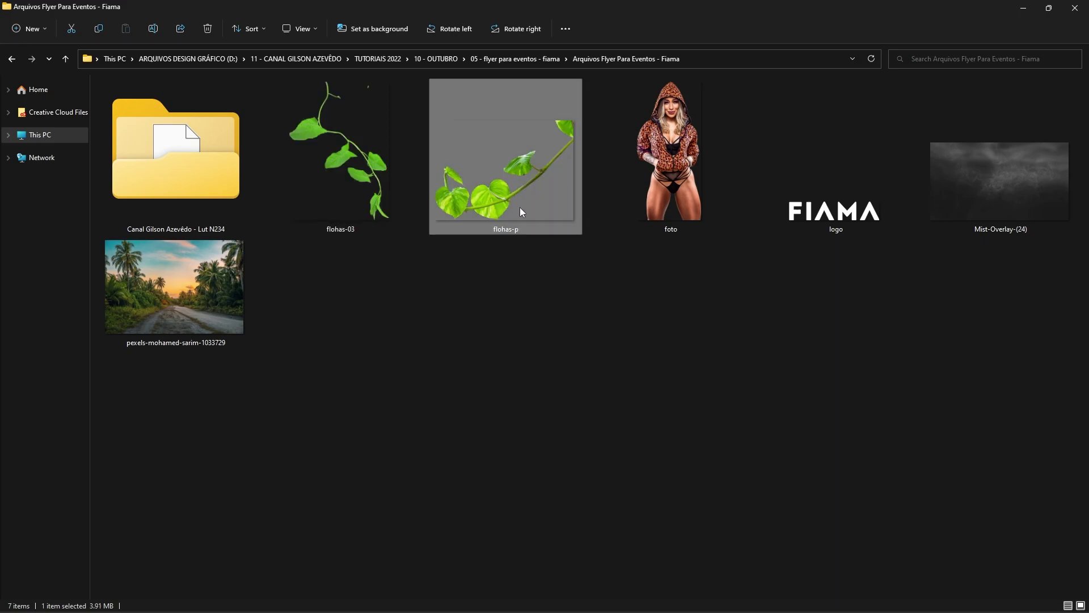
mouse_move(514, 176)
left_mouse_down()
mouse_move(503, 284)
mouse_move(366, 371)
left_mouse_up()
key("alt+Tab")
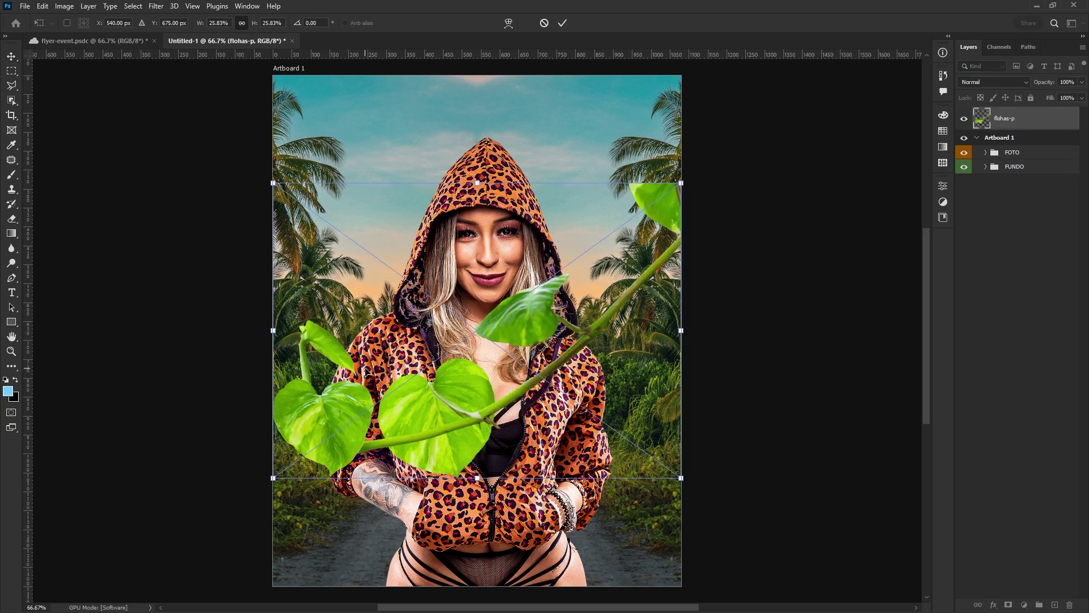
Commit the placed flohas-p leaves and apply a 5-pixel Gaussian Blur to them.
key("Return")
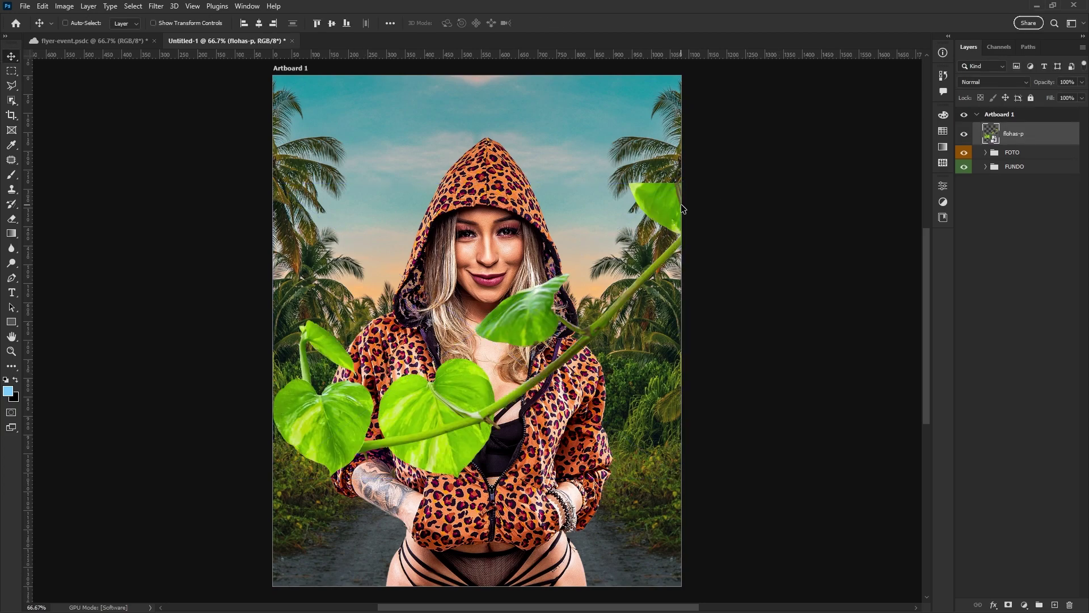
right_click(1035, 139)
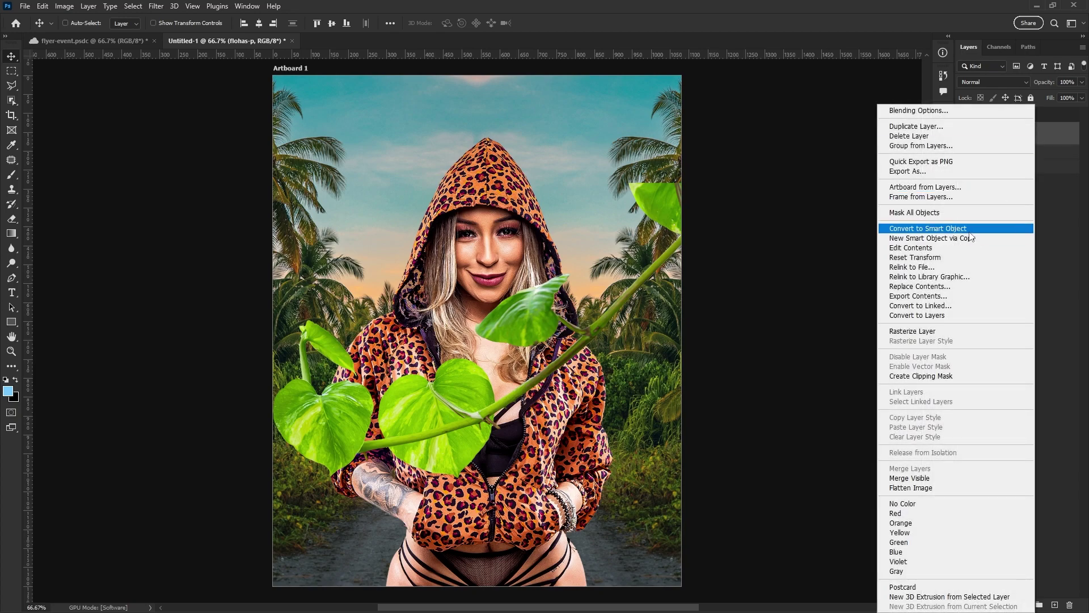
key("Escape")
left_click(163, 6)
mouse_move(162, 151)
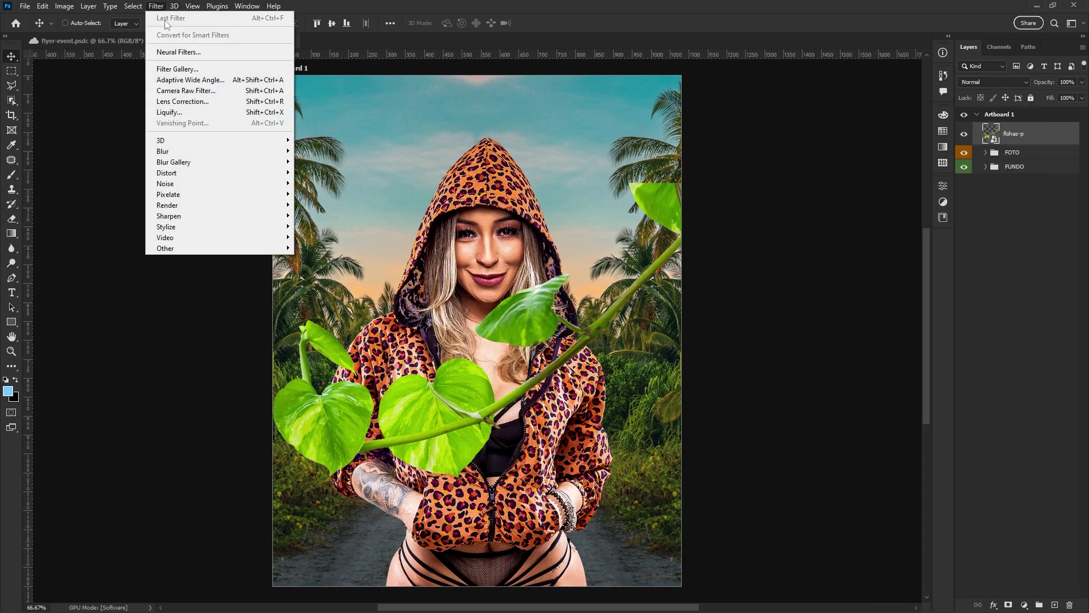
left_click(324, 194)
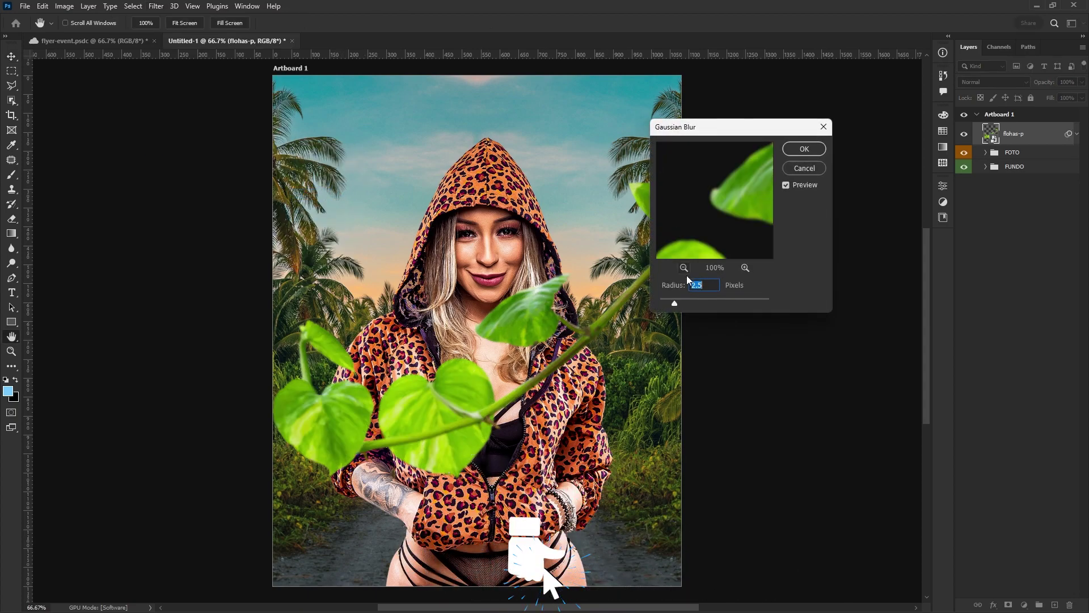
type("5")
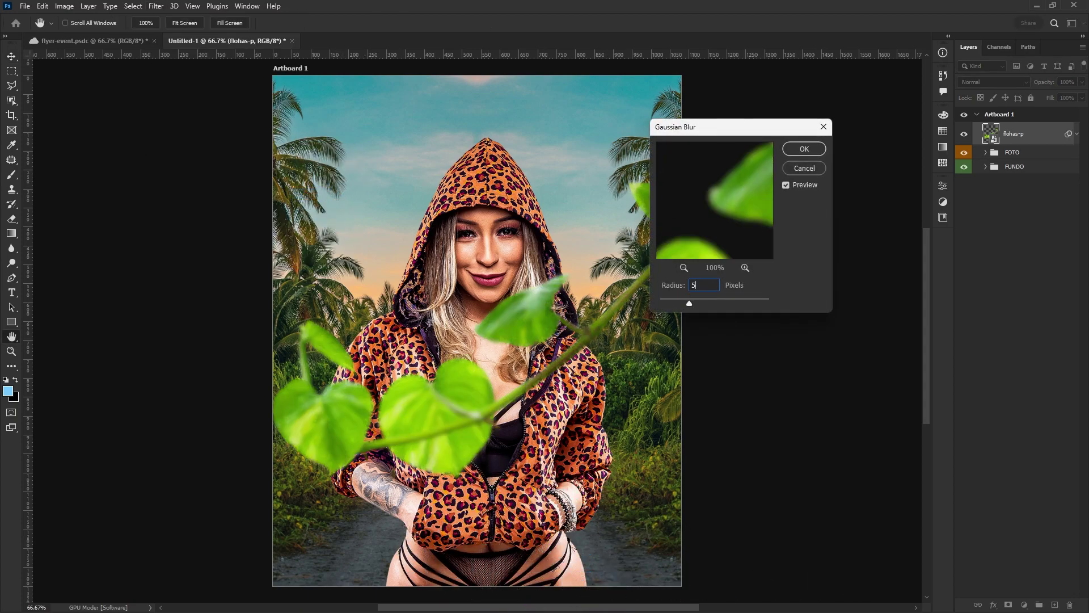
left_click(804, 149)
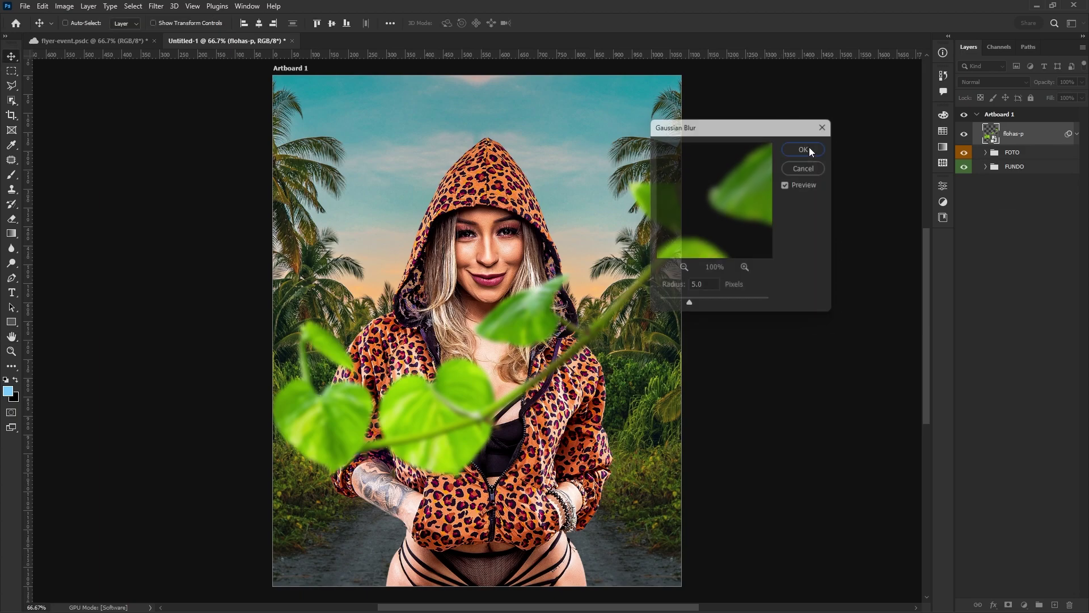
Lower and rotate the blurred leaf vine along the flyer's bottom, then duplicate the layer.
left_click(1076, 134)
scroll(676, 261, "down", 2)
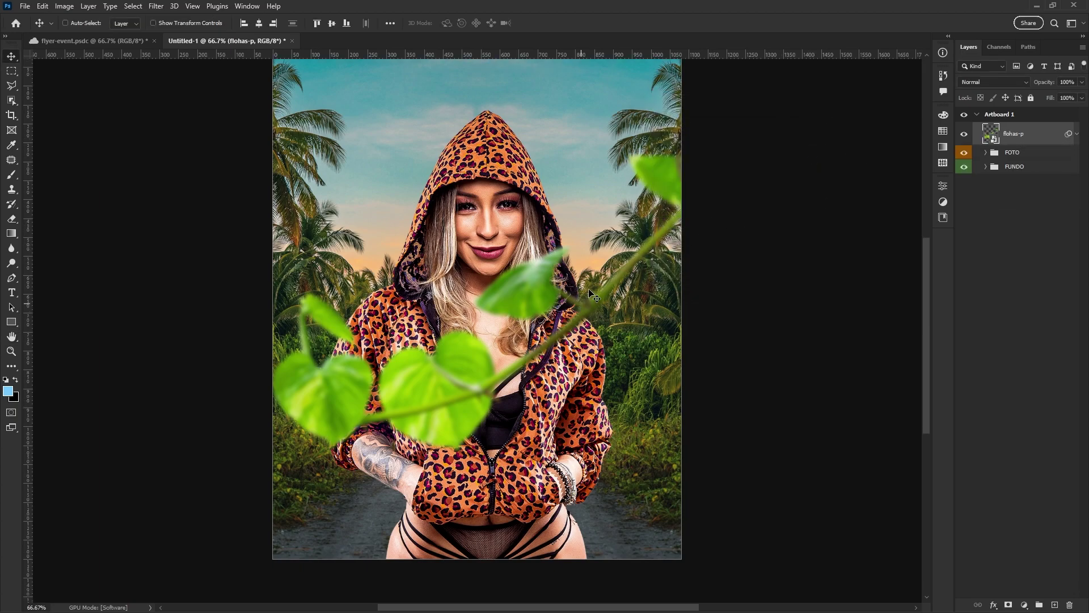
left_click_drag(628, 270, 625, 393)
key("ctrl+t")
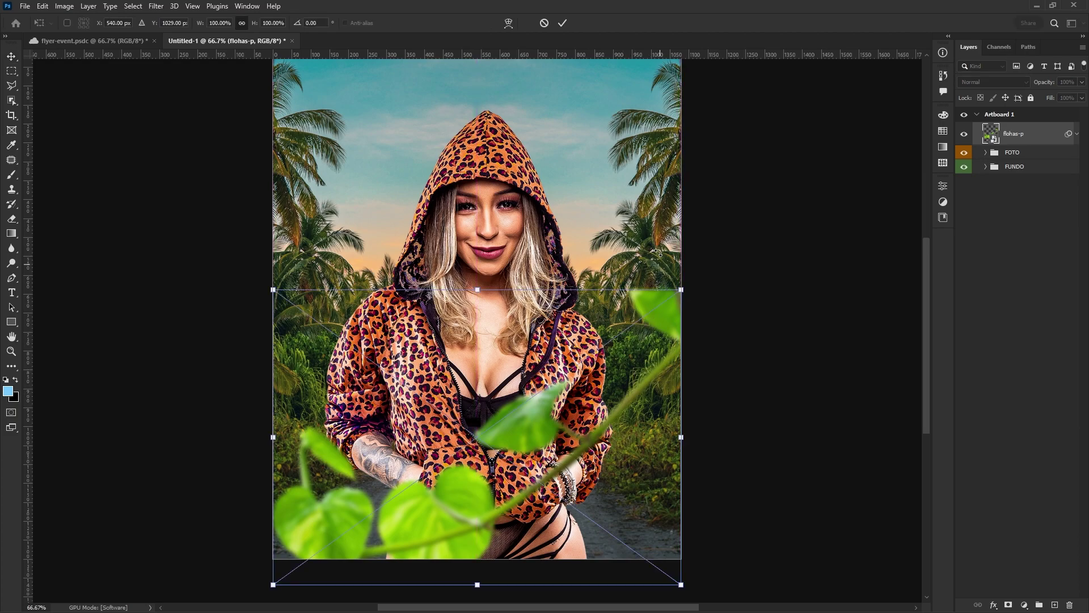
left_click_drag(659, 246, 704, 337)
left_click_drag(592, 416, 613, 471)
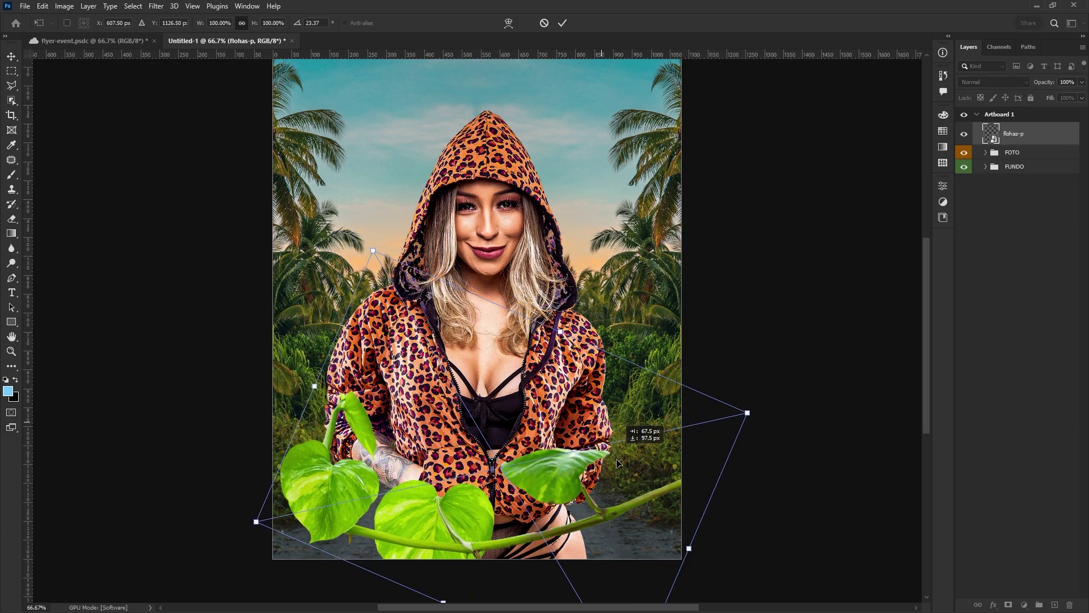
left_click_drag(705, 370, 693, 396)
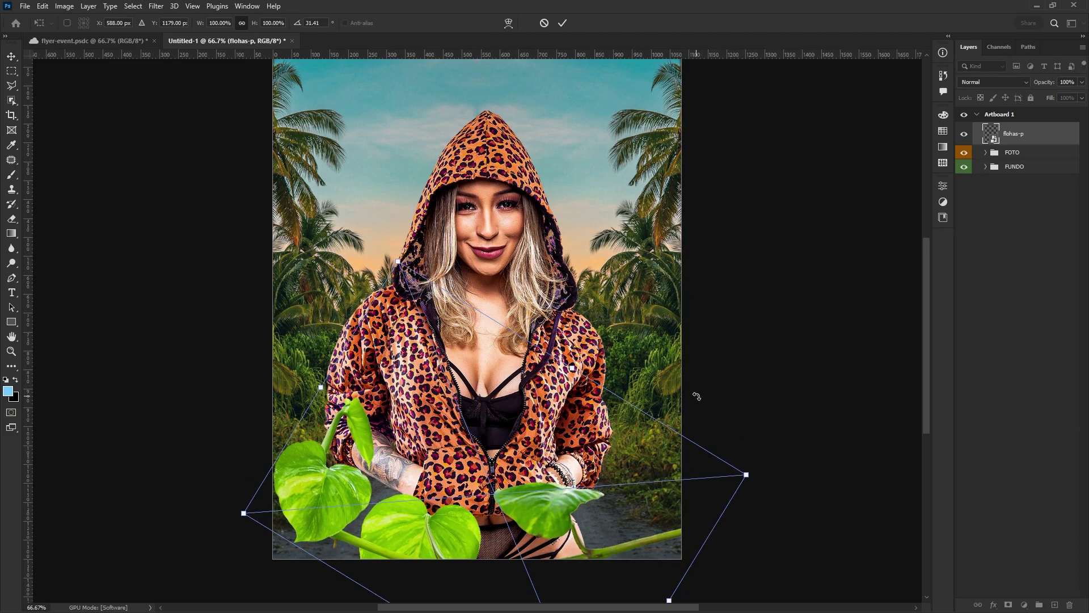
key("Return")
left_click_drag(451, 534, 445, 525)
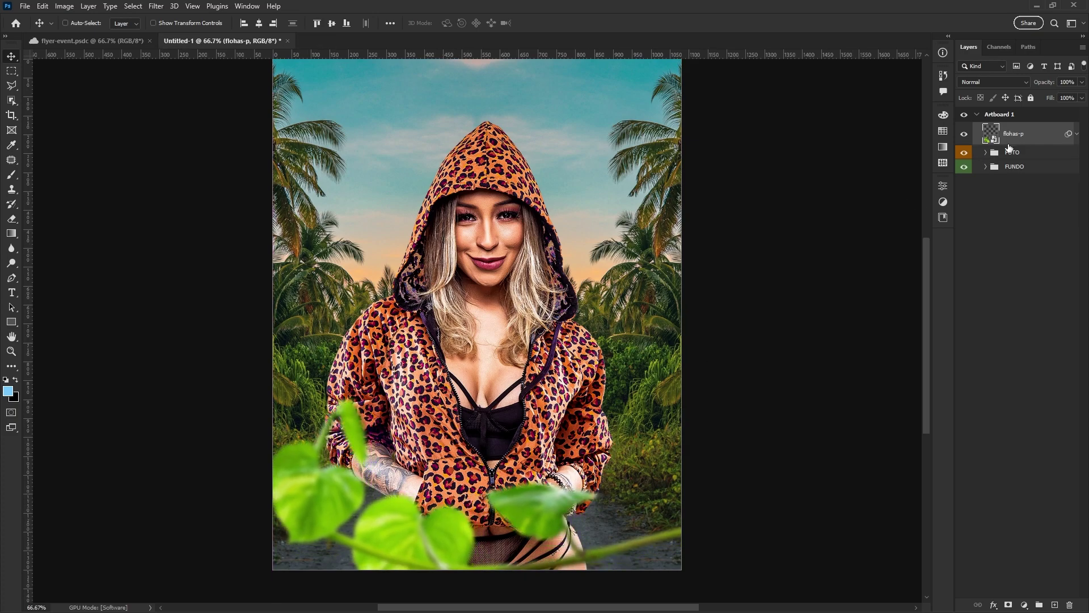
key("ctrl+j")
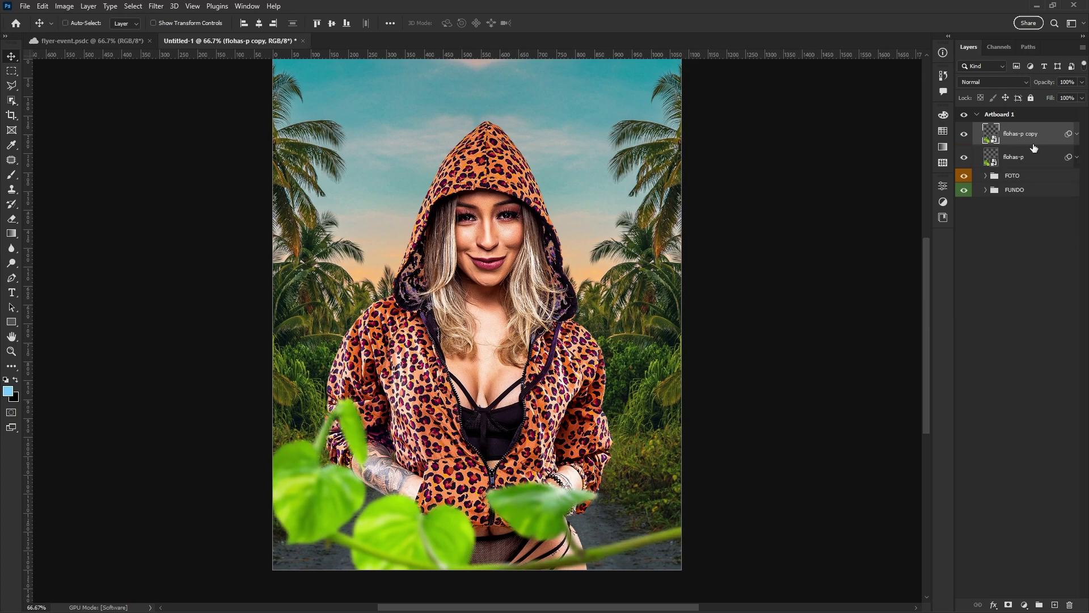
Move the flohas-p copy into FUNDO and rotate it across the flyer's top.
mouse_move(1023, 148)
left_mouse_down()
mouse_move(1006, 190)
mouse_move(986, 183)
left_mouse_up()
left_click(986, 168)
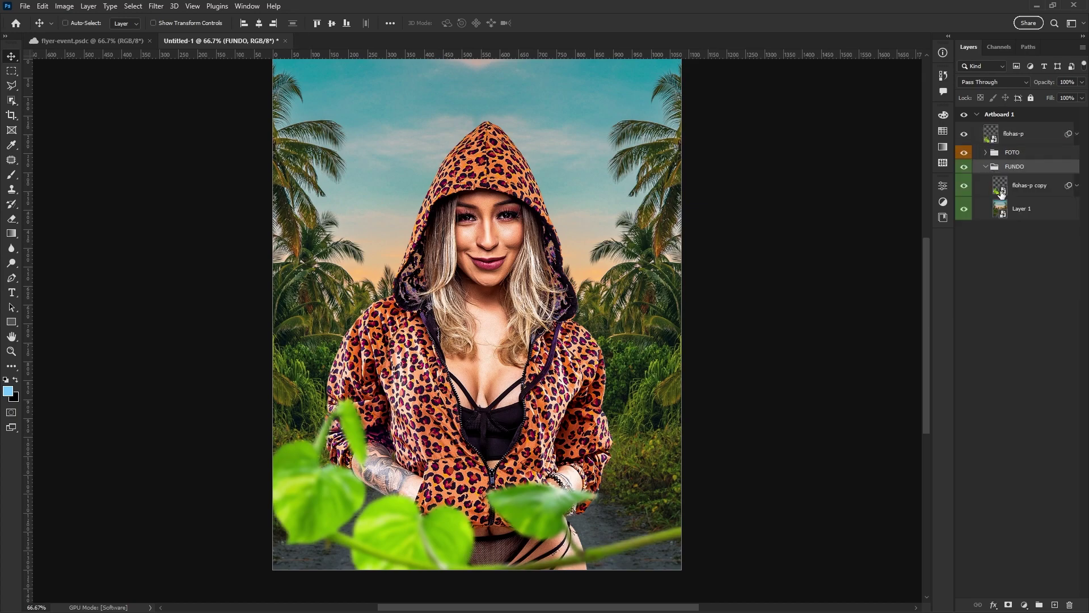
left_click(1030, 185)
left_click_drag(454, 518, 445, 230)
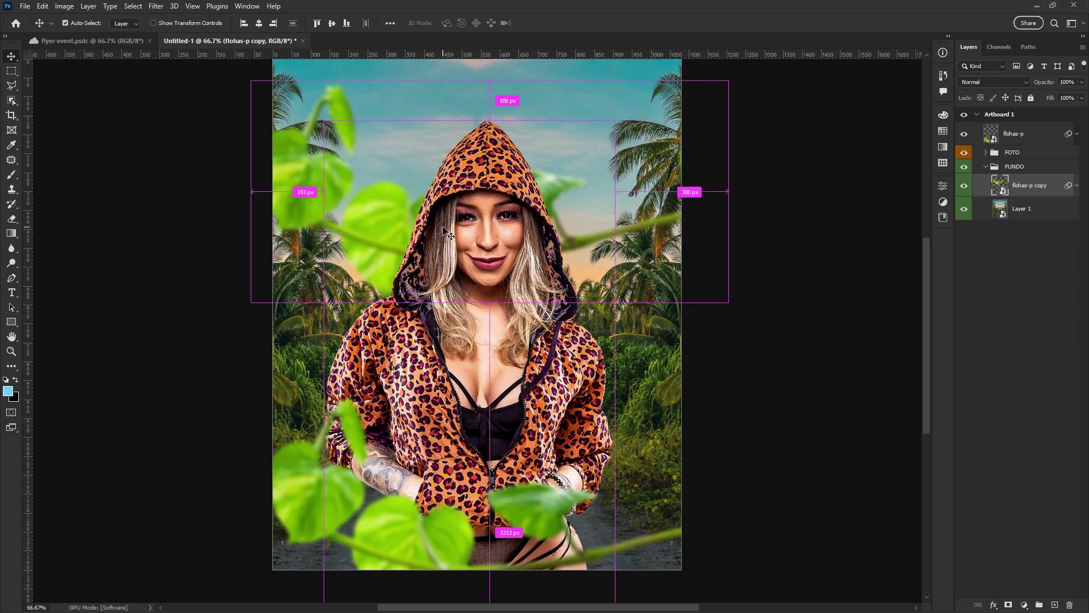
key("ctrl+minus")
key("ctrl+t")
mouse_move(723, 126)
left_mouse_down()
mouse_move(744, 261)
mouse_move(744, 216)
left_mouse_up()
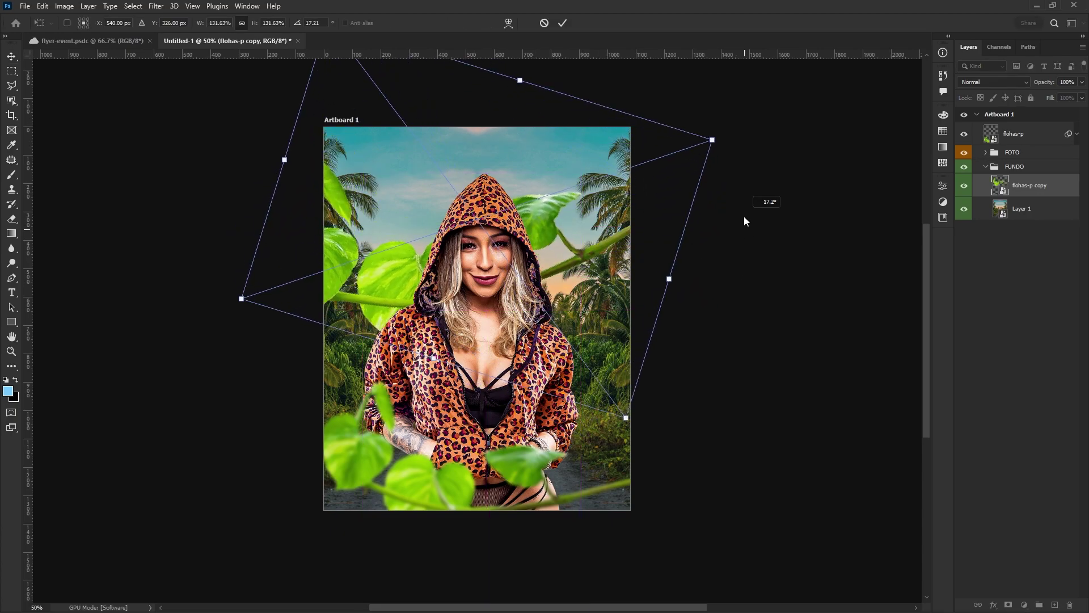
mouse_move(614, 284)
left_mouse_down()
mouse_move(654, 220)
mouse_move(702, 215)
mouse_move(693, 204)
left_mouse_up()
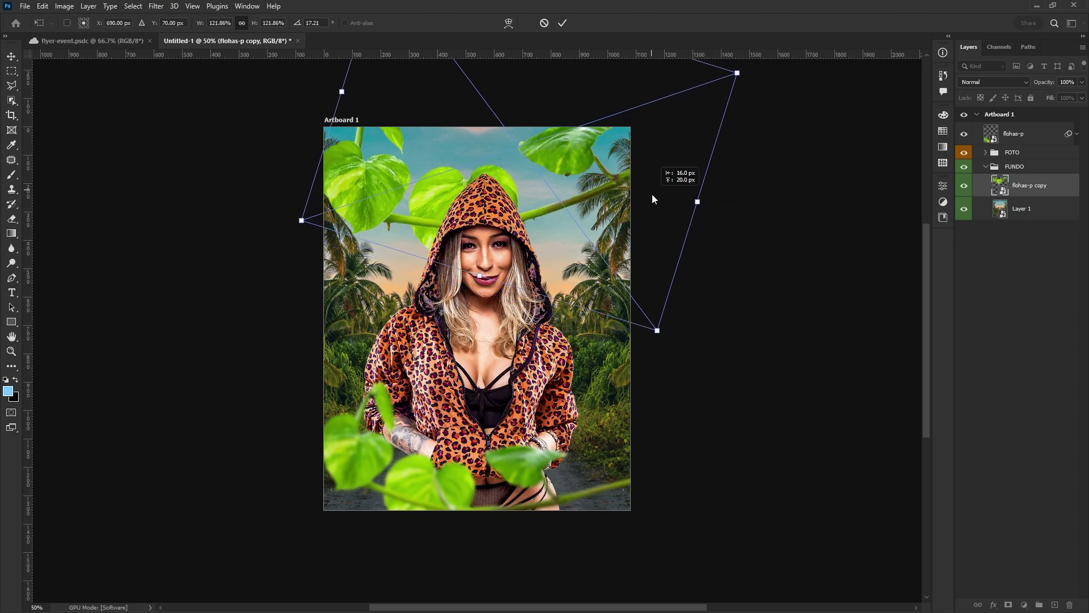
key("Return")
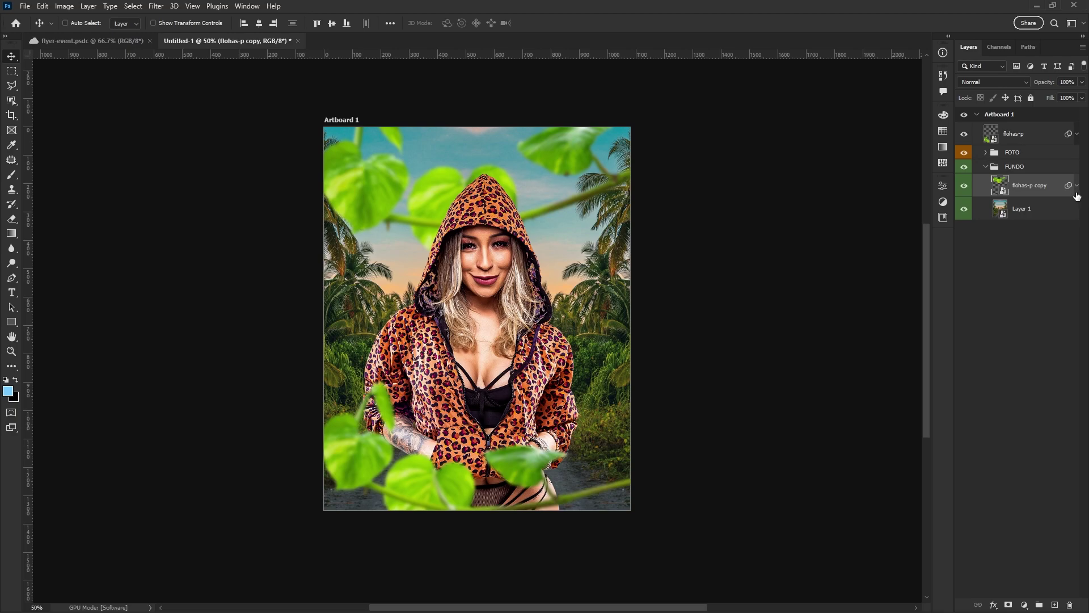
Change the copy's Gaussian Blur radius to 7 pixels and duplicate the layer.
left_click(1077, 187)
double_click(1035, 224)
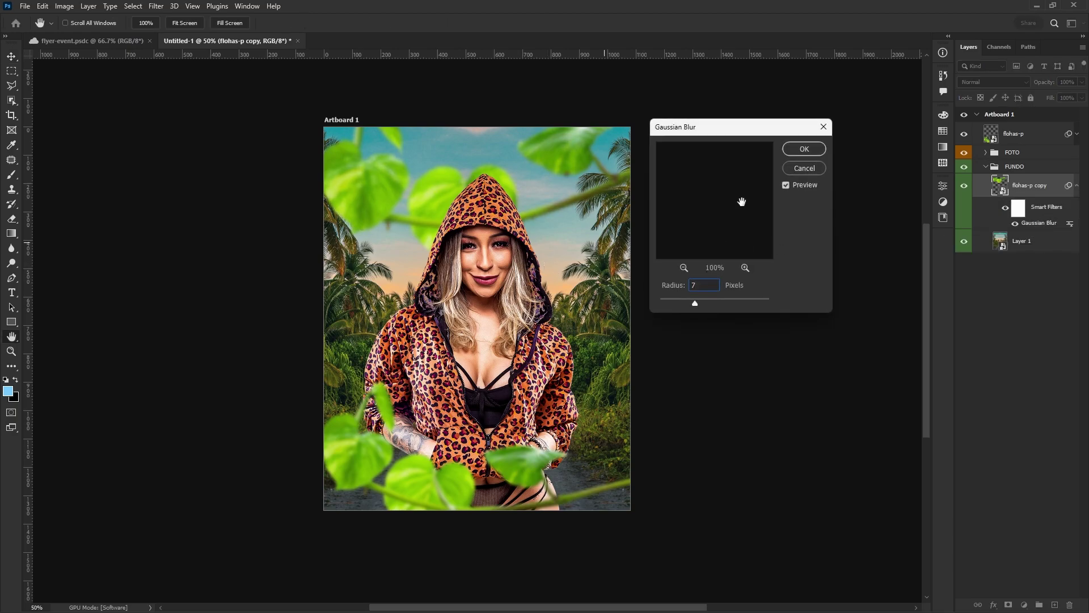
left_click(804, 148)
left_click(987, 241)
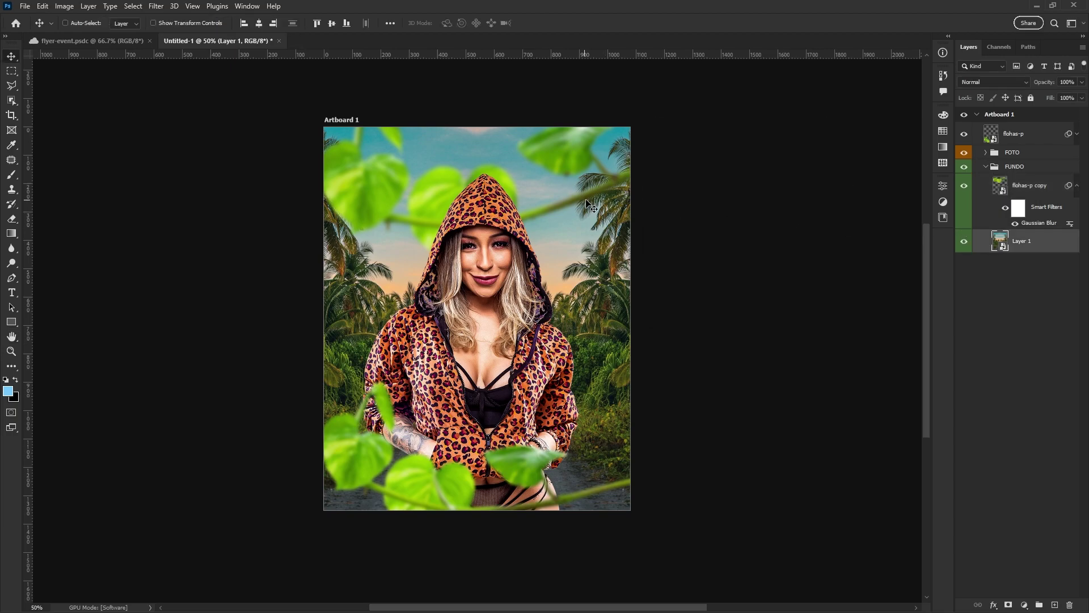
left_click(1039, 193)
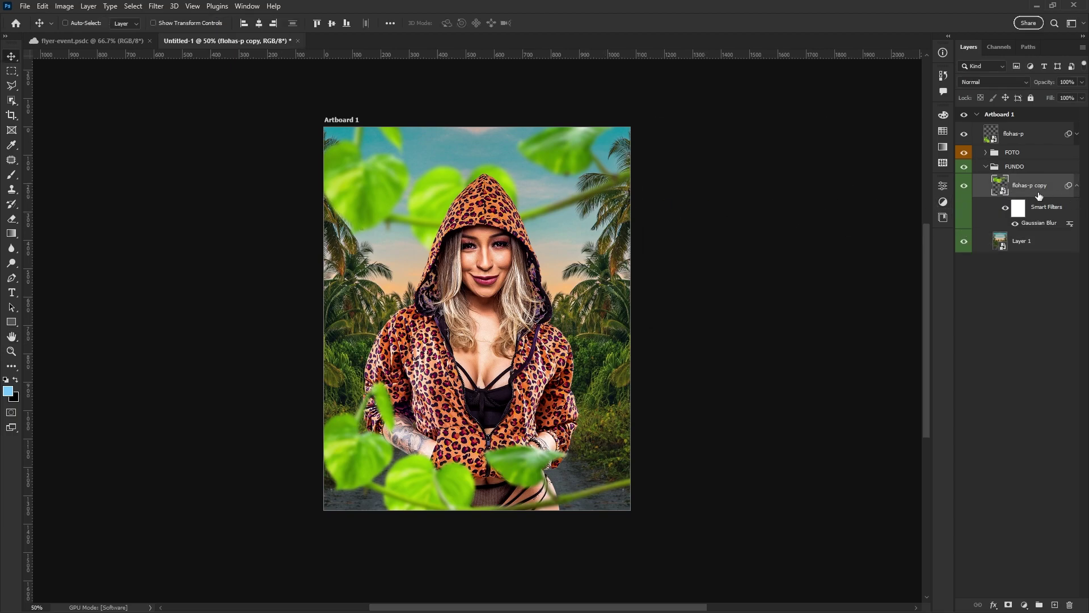
left_click(1077, 186)
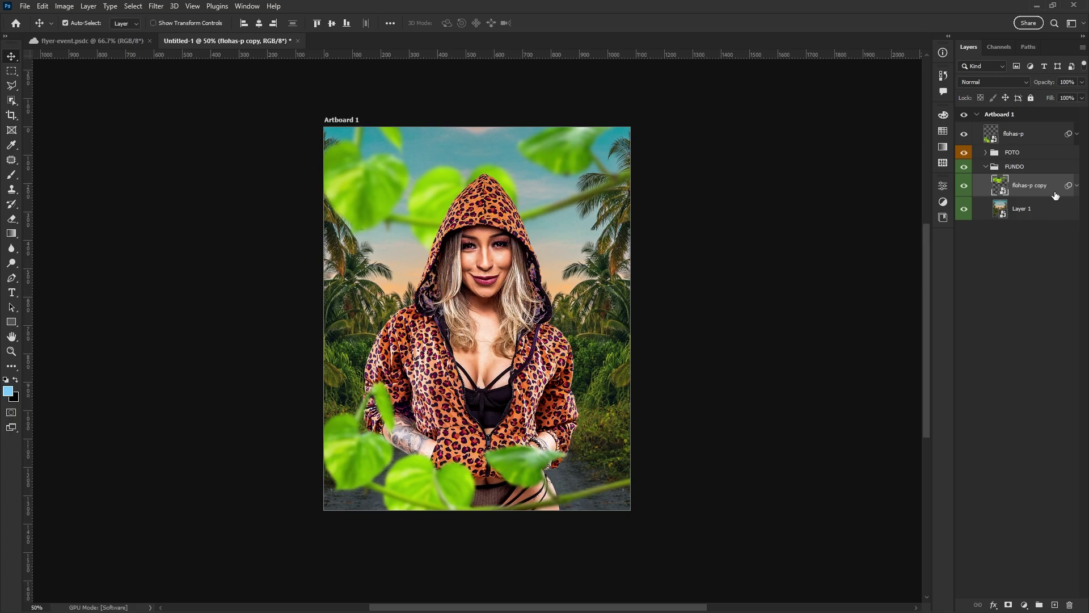
key("ctrl+j")
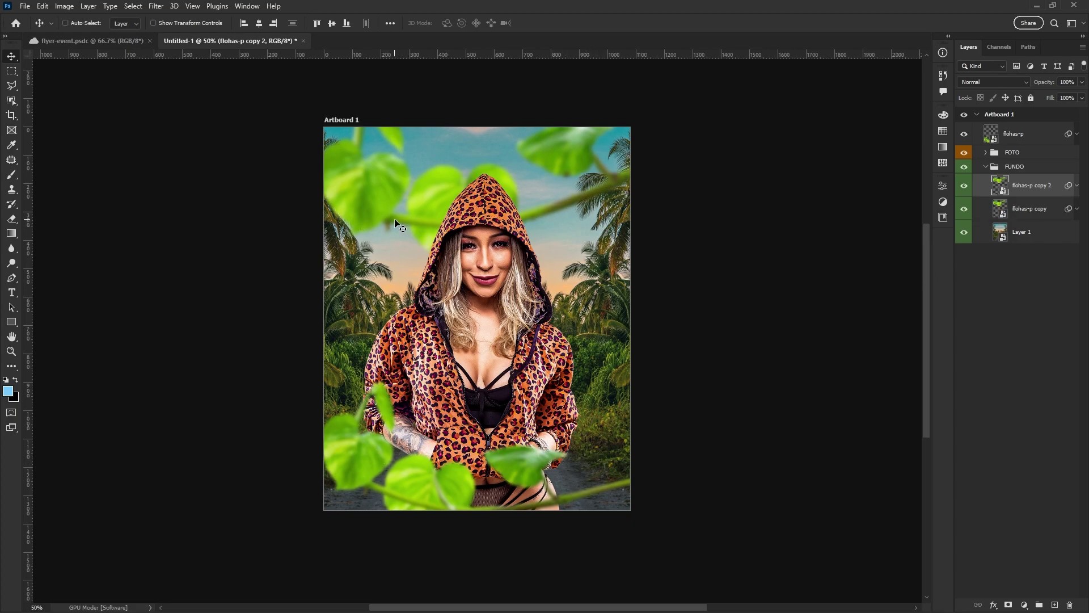
Place one leaf copy at lower right and a horizontally flipped copy on the left.
mouse_move(376, 193)
left_mouse_down()
mouse_move(421, 366)
mouse_move(266, 423)
mouse_move(492, 438)
left_mouse_up()
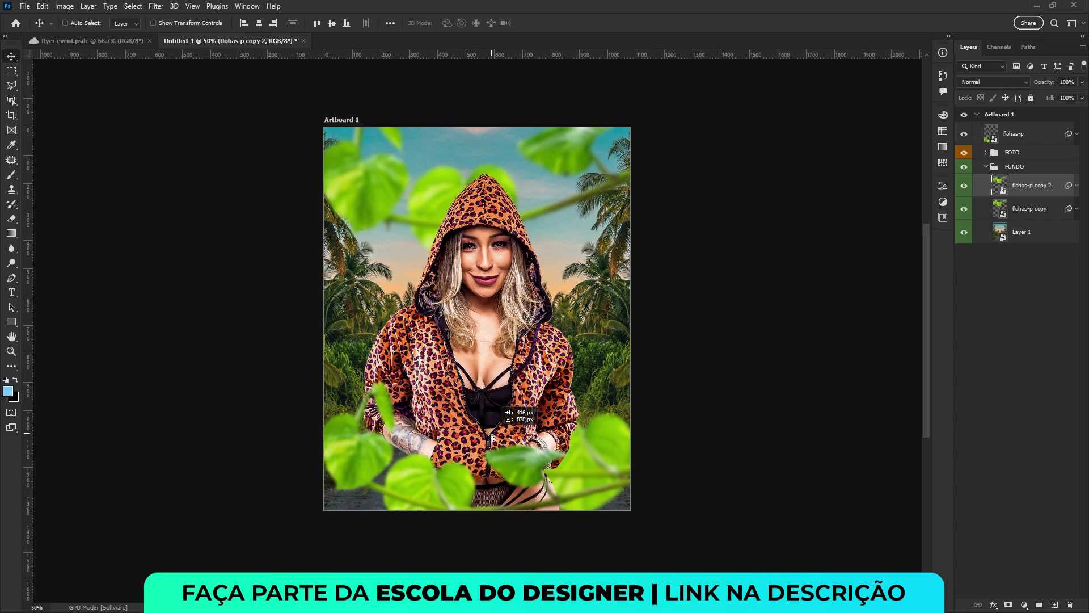
left_click_drag(493, 437, 498, 415)
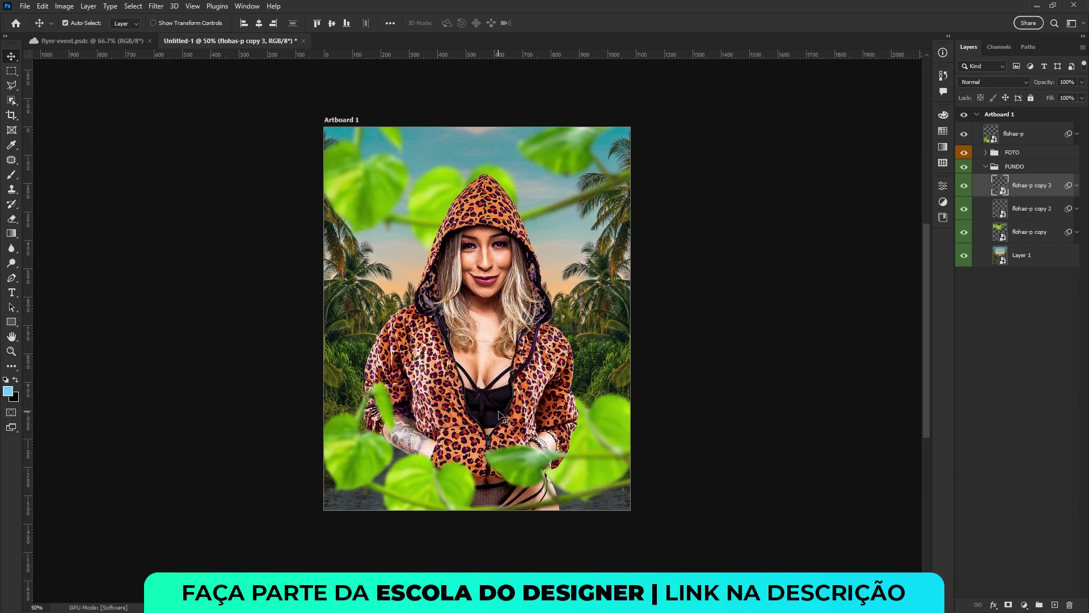
key("ctrl+t")
right_click(615, 435)
left_click(634, 420)
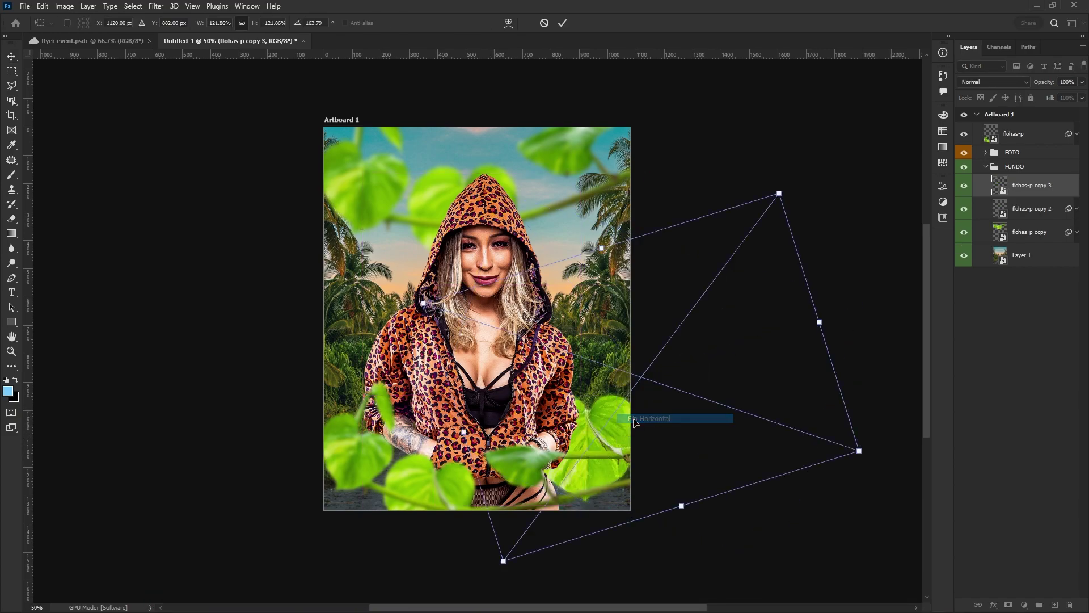
mouse_move(727, 425)
left_mouse_down()
mouse_move(383, 425)
mouse_move(383, 403)
left_mouse_up()
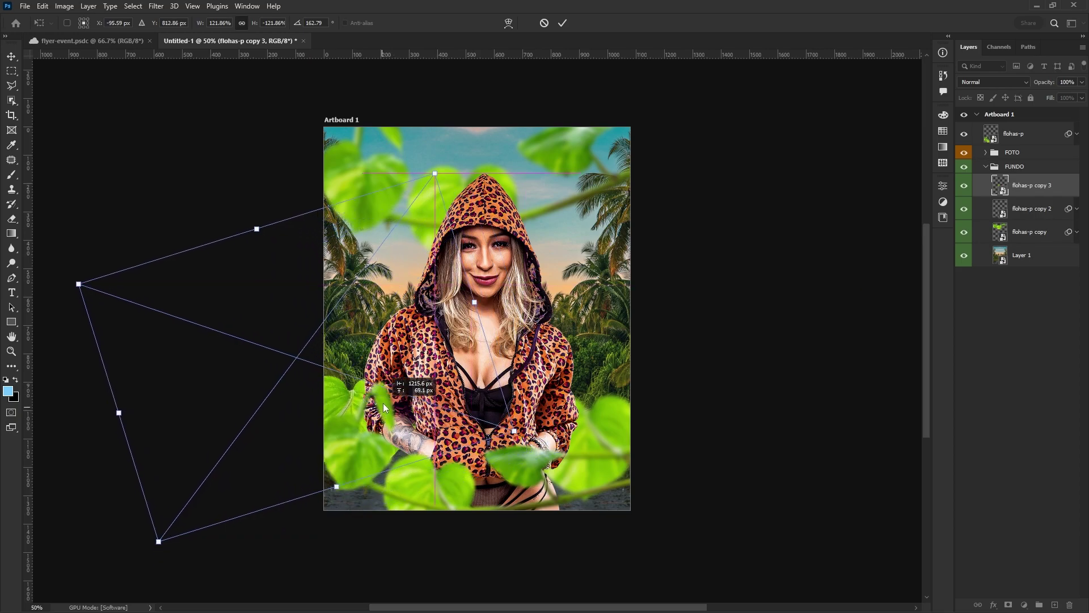
key("Return")
Group the front flohas-p leaves layer and name the group FOLHAS.
left_click(1021, 208)
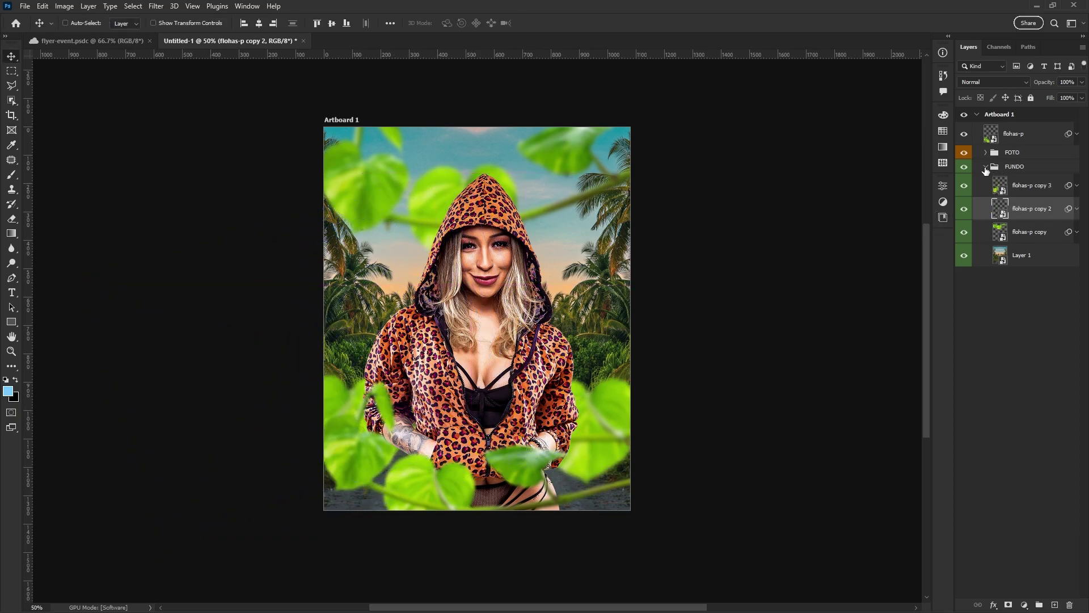
left_click(986, 168)
left_click(1021, 133)
key("ctrl+g")
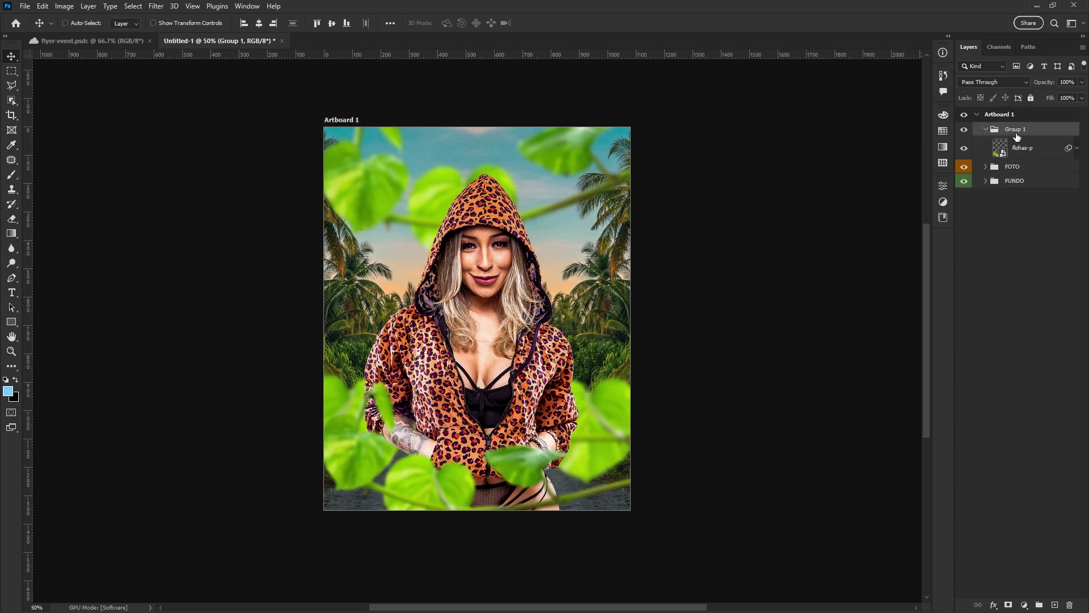
double_click(1016, 130)
type("FOLHAS")
key("Return")
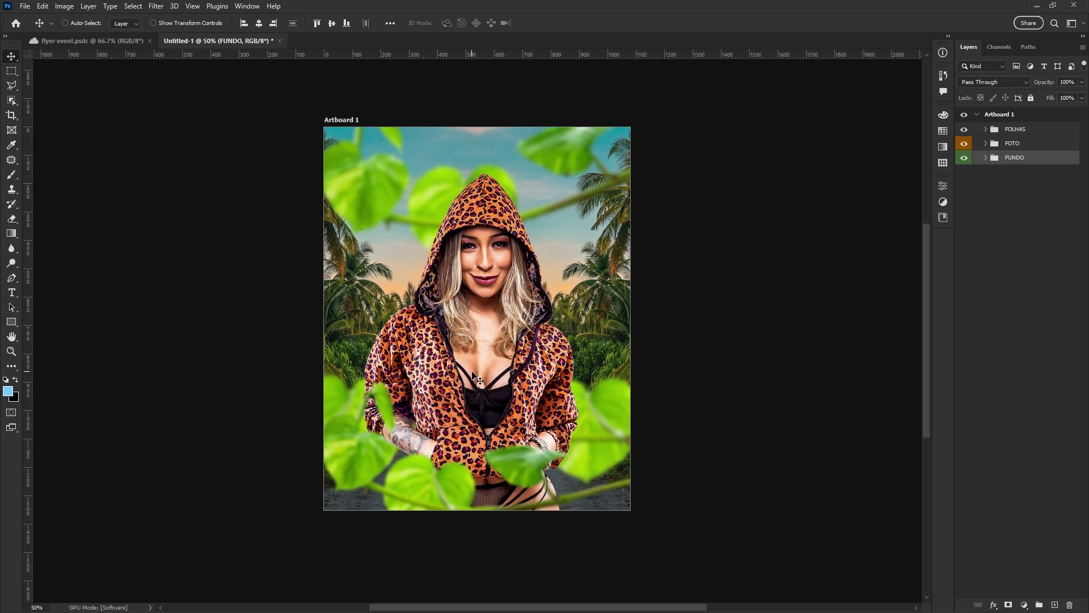
left_click(986, 157)
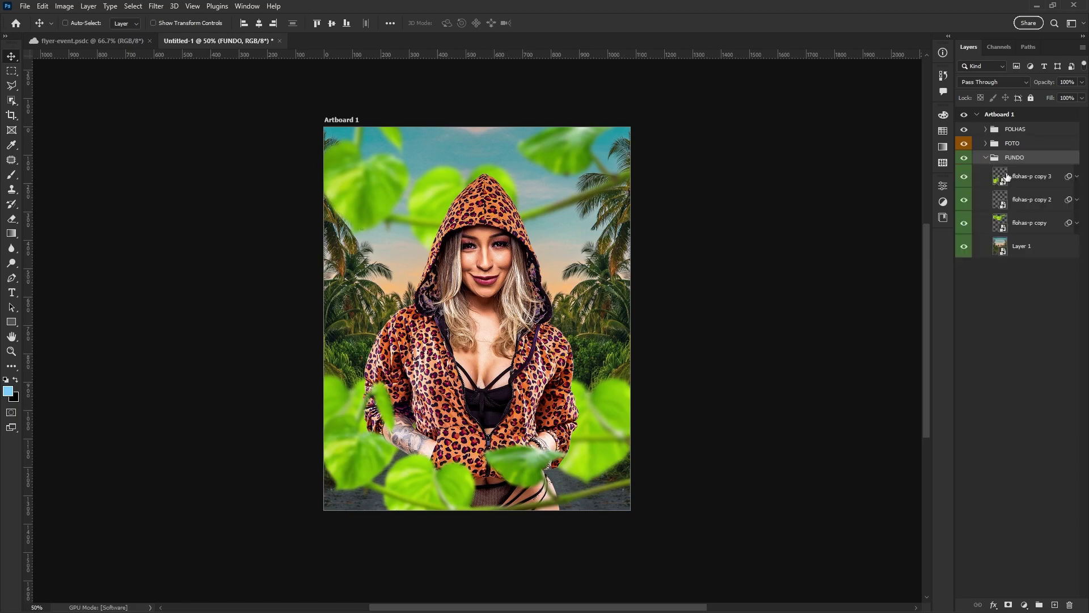
left_click(1005, 247)
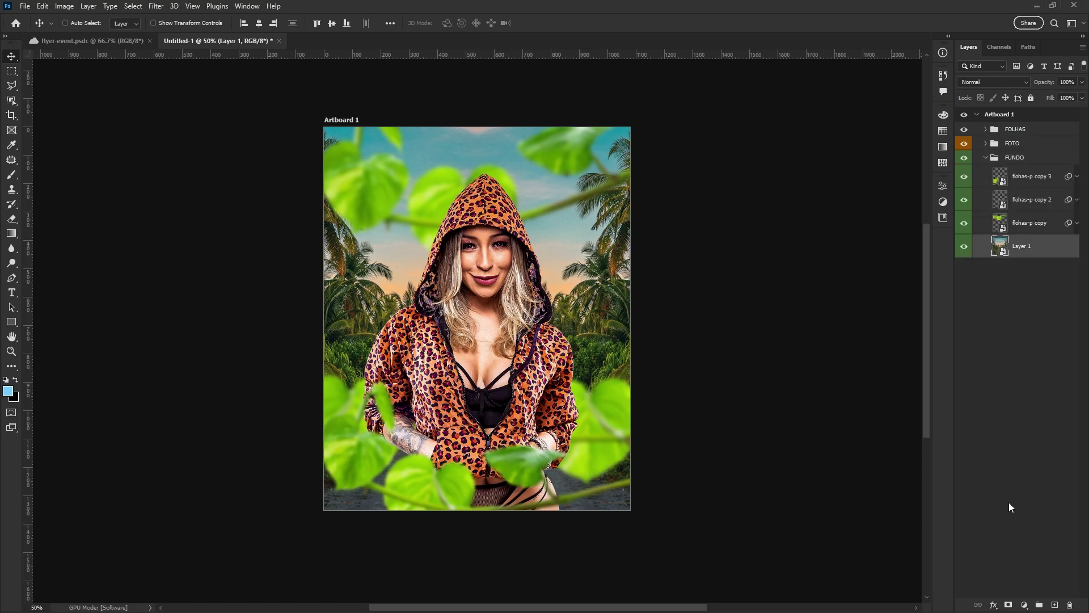
Add Layer 2 above Layer 1 and set up a fully soft black brush.
left_click(1055, 605)
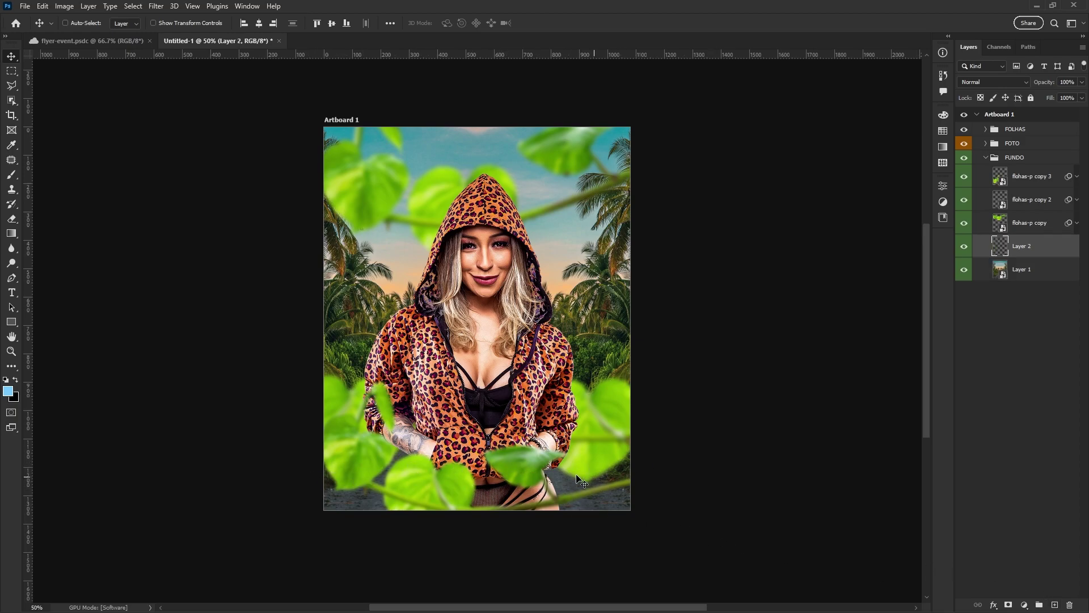
left_click(17, 380)
left_click(14, 176)
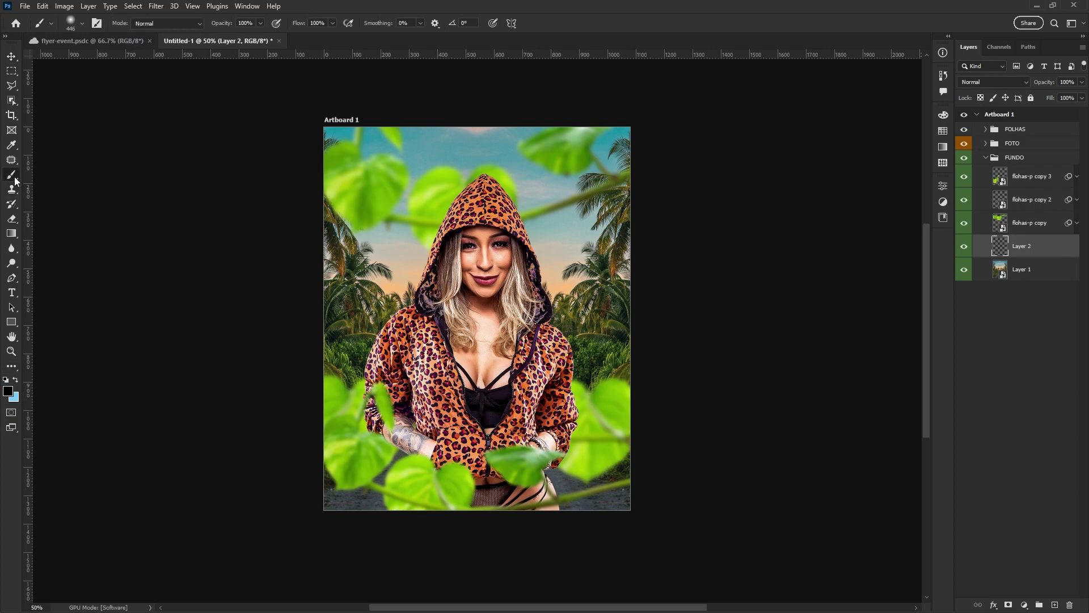
right_click(425, 195)
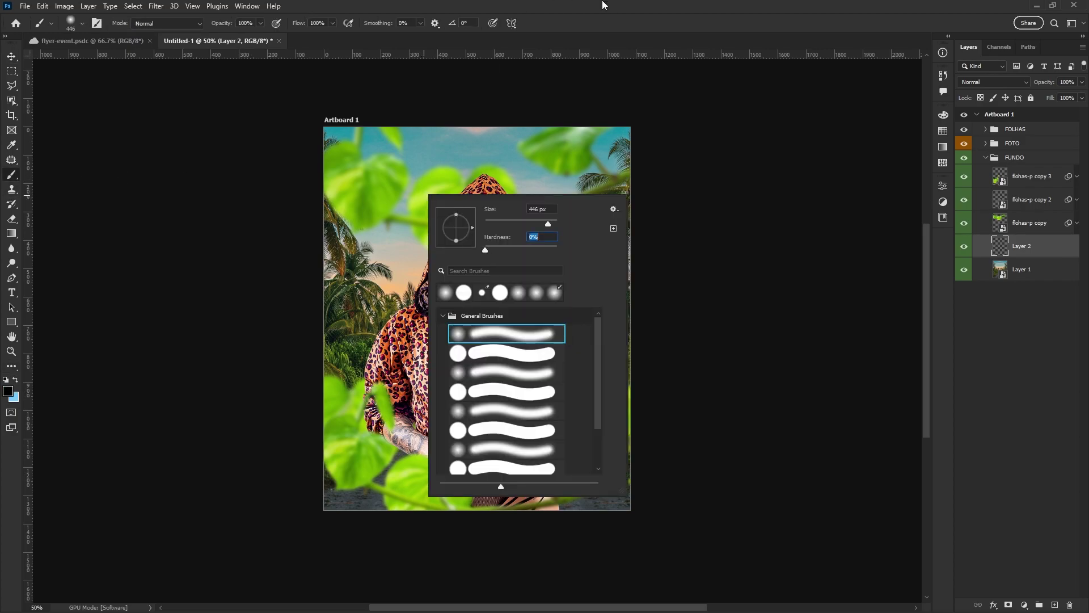
key("Return")
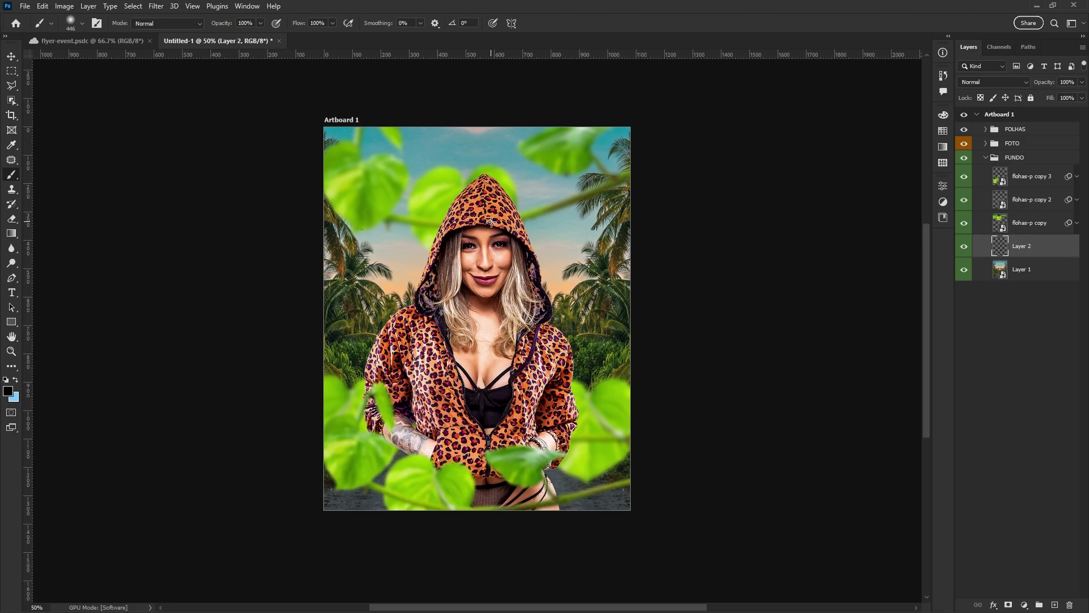
scroll(490, 222, "down", 1)
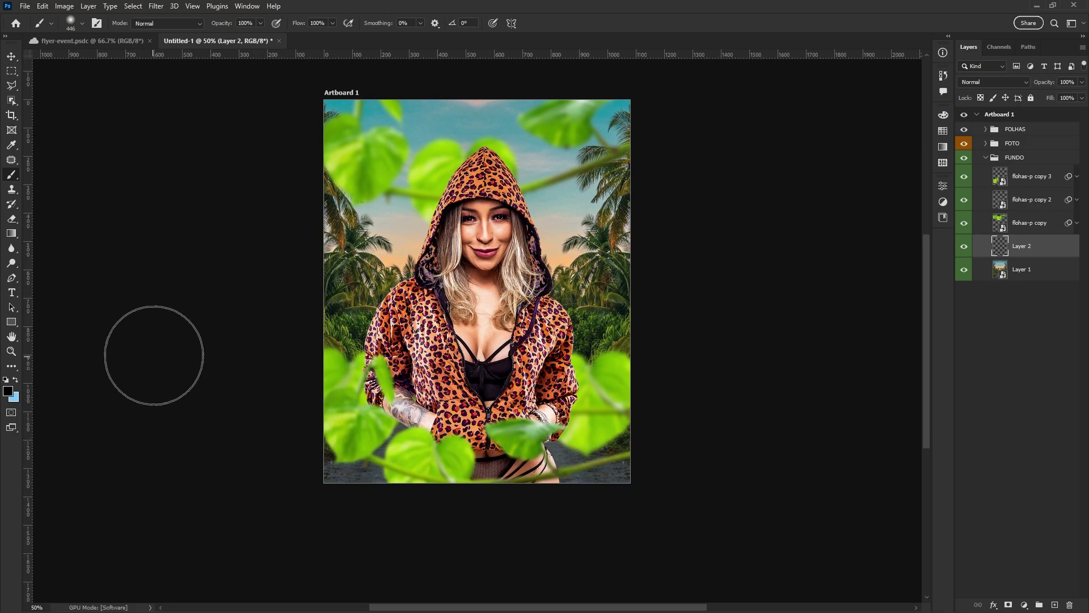
right_click(476, 277)
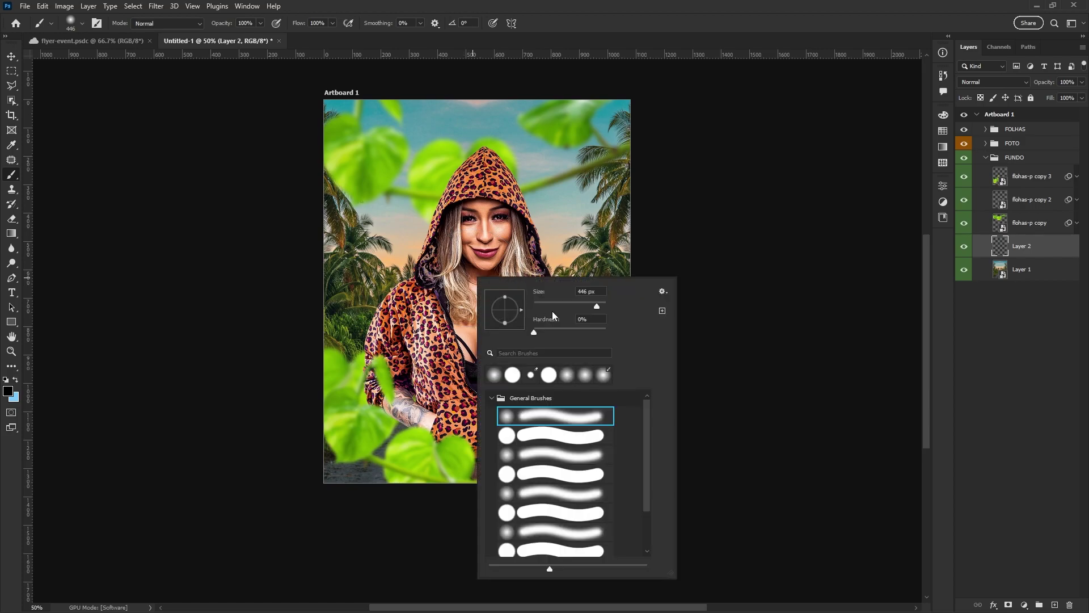
left_click(531, 335)
key("Return")
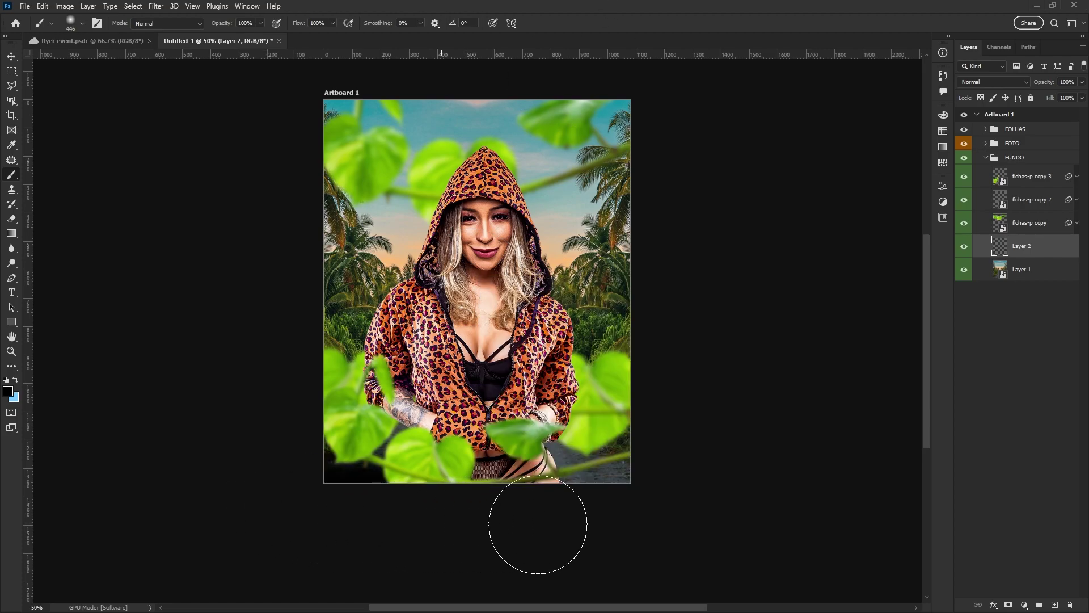
Paint a black band along the bottom, stretch it upward, and move Layer 2 to FUNDO's top.
left_click_drag(312, 515, 827, 530)
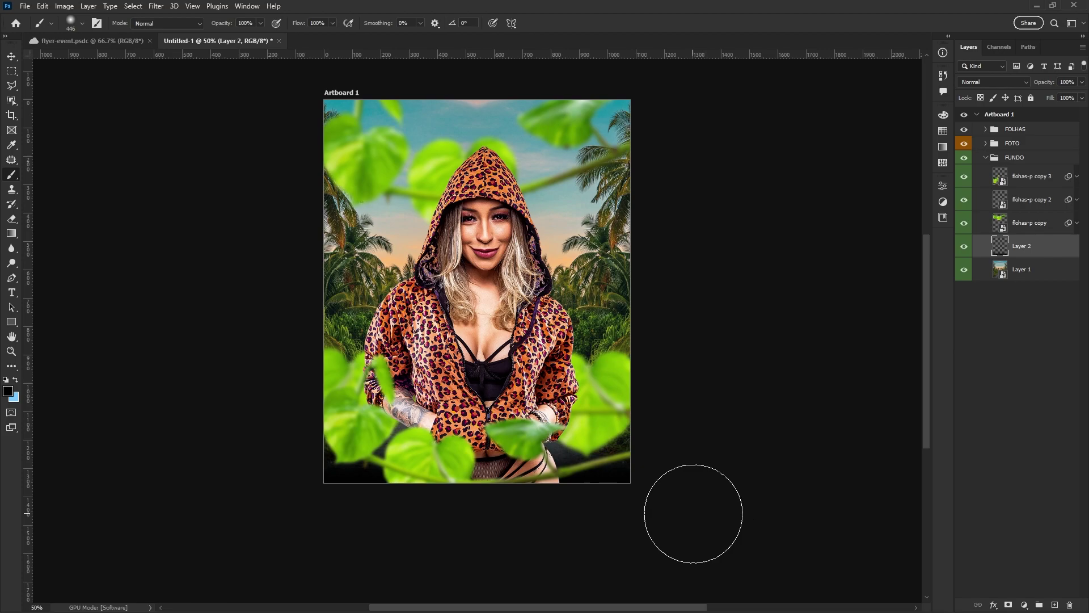
key("ctrl+t")
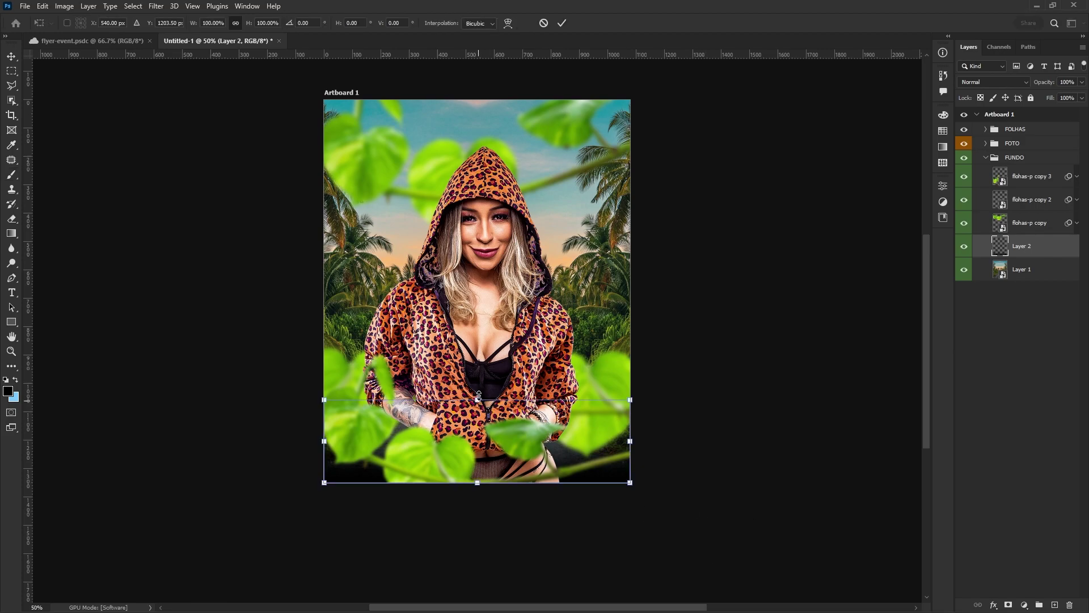
left_click_drag(477, 400, 478, 229)
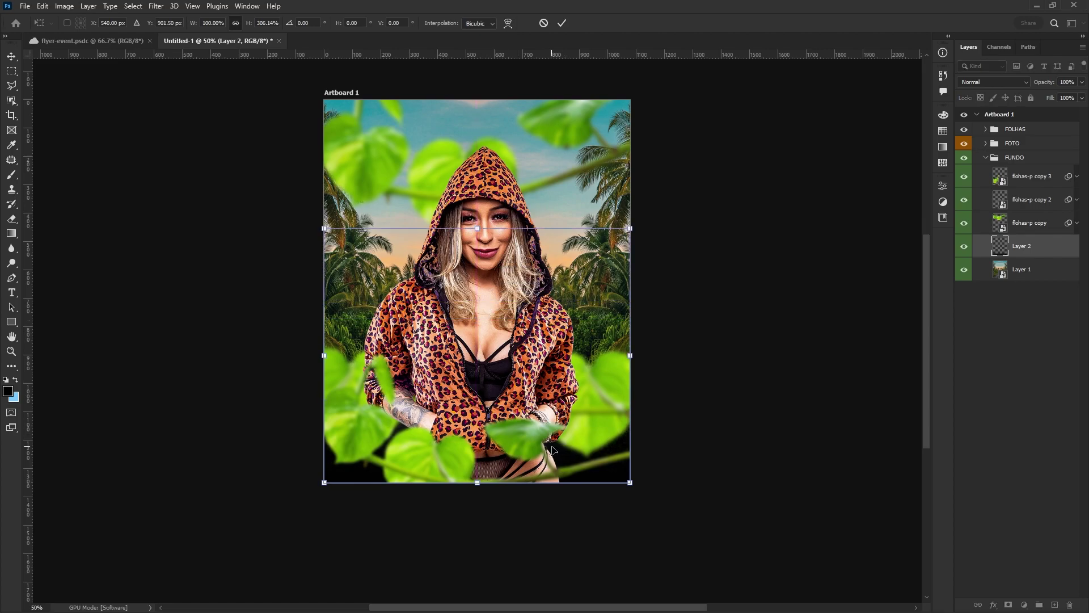
key("Return")
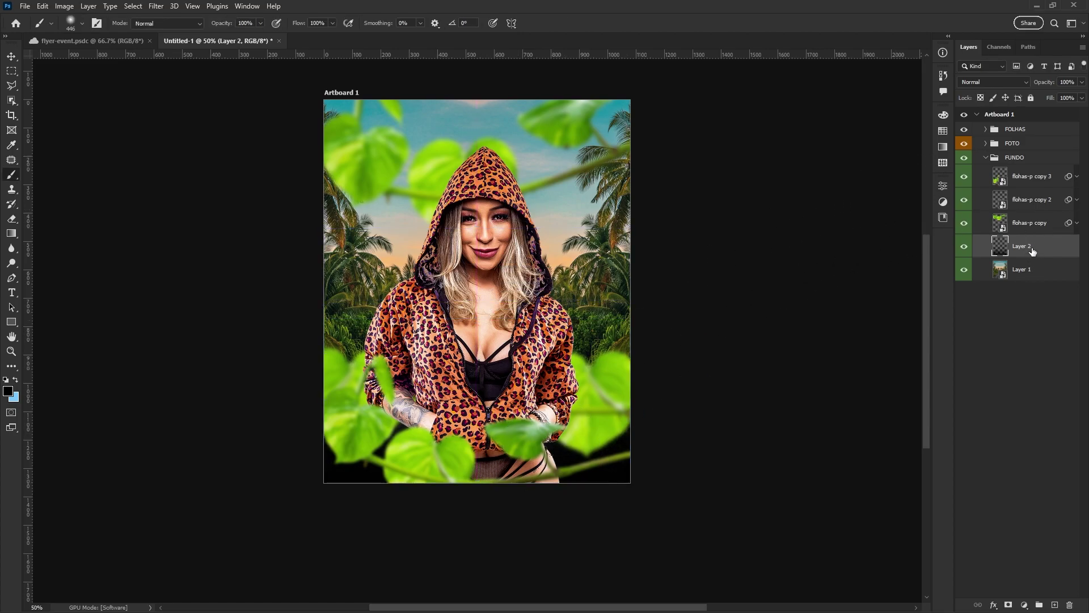
left_click_drag(1034, 259, 1033, 245)
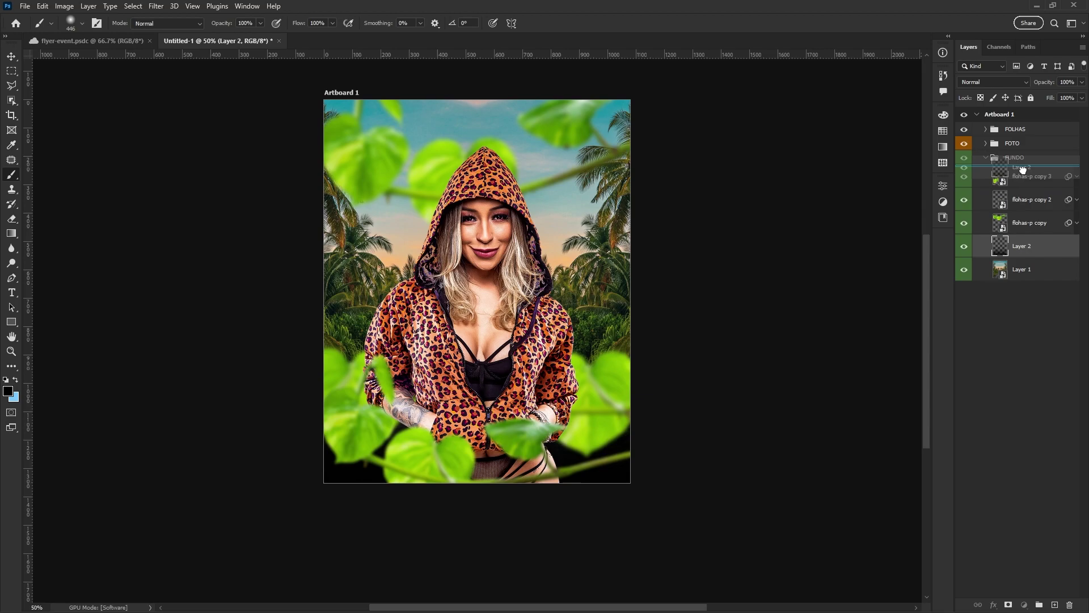
left_click_drag(1022, 176, 1021, 177)
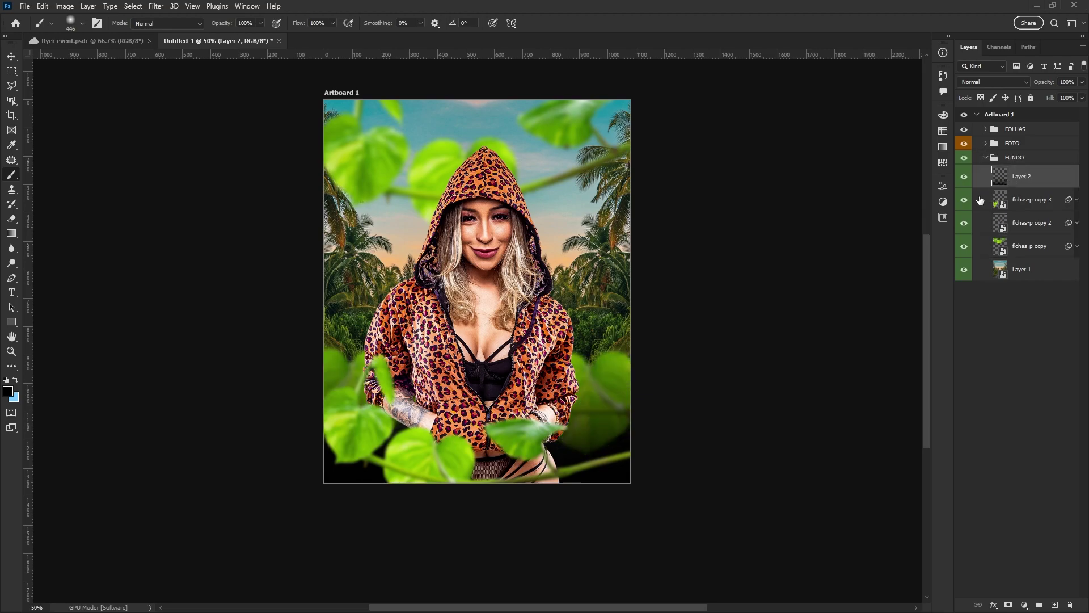
left_click(986, 157)
left_click(987, 145)
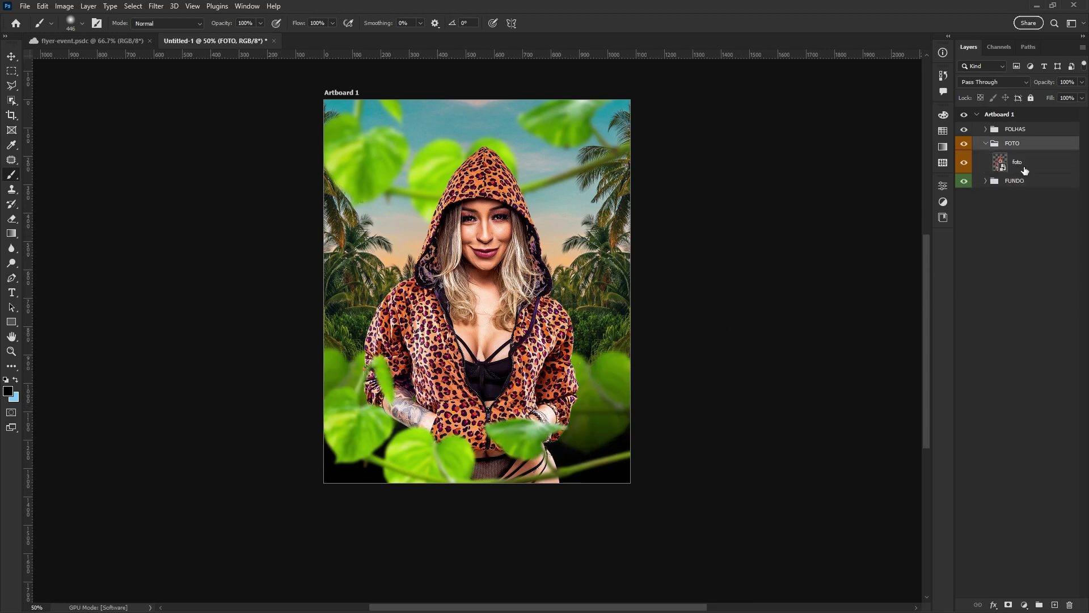
Create Layer 3 in FOTO with a dark band stretched up toward the face.
left_click(1024, 166)
left_click(1054, 605)
scroll(521, 429, "down", 2)
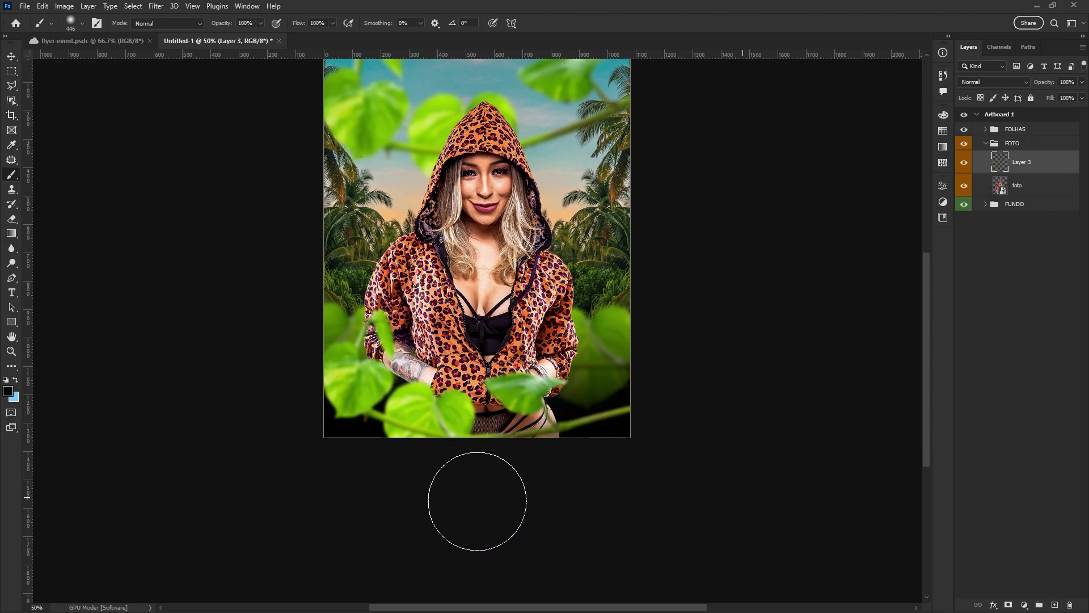
key("ctrl+t")
left_click_drag(478, 383, 492, 171)
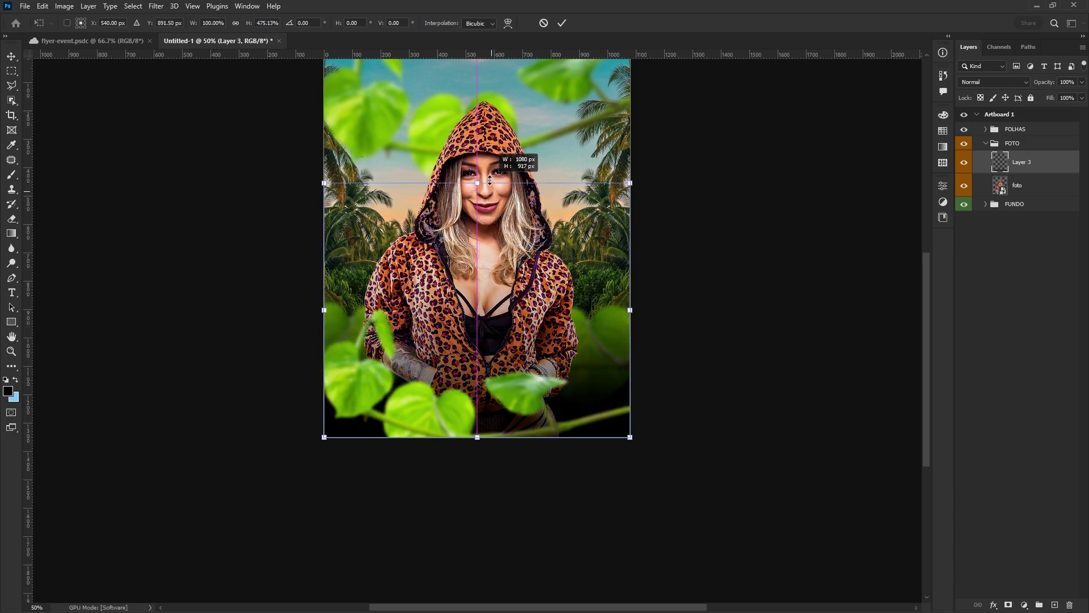
key("Return")
scroll(492, 170, "up", 2)
Move Layer 3 into the FOLHAS group above the flohas-p leaves.
left_click(984, 145)
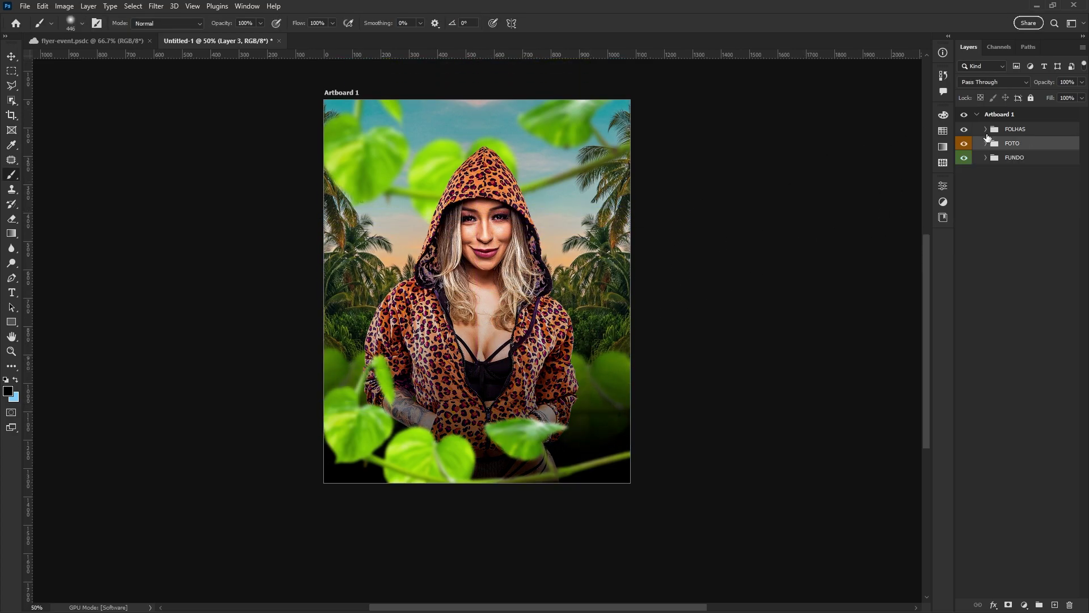
left_click(986, 129)
left_click(1022, 149)
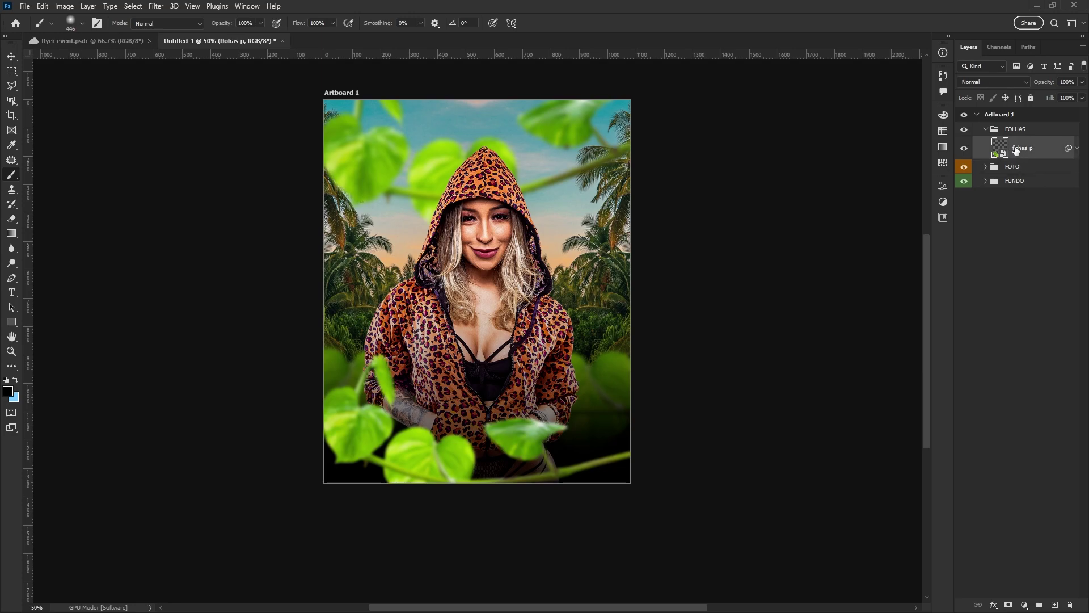
left_click(985, 166)
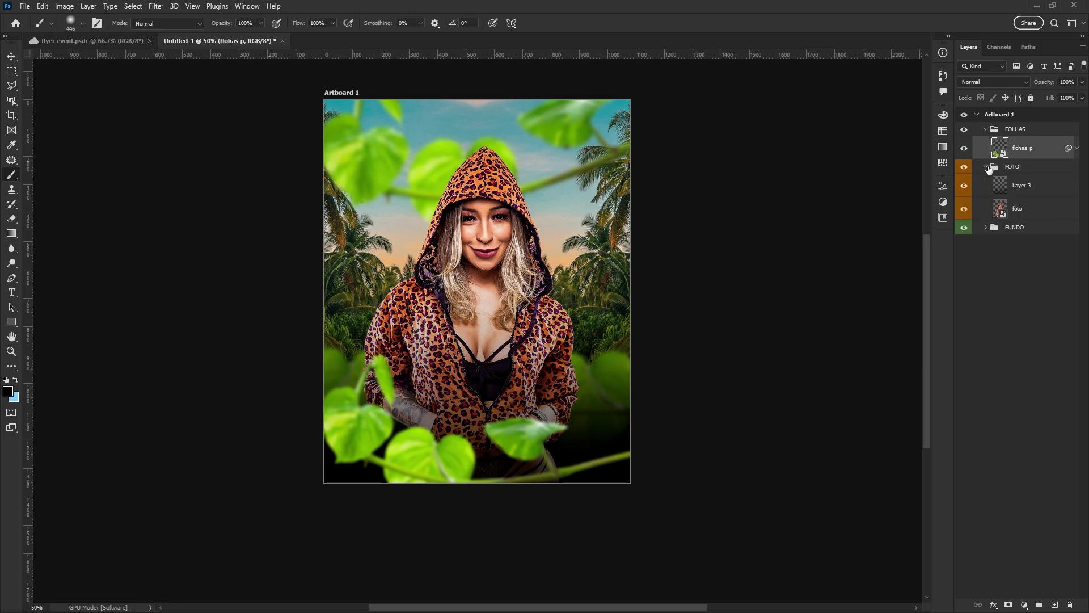
left_click(1024, 186)
left_click_drag(1039, 187, 987, 141)
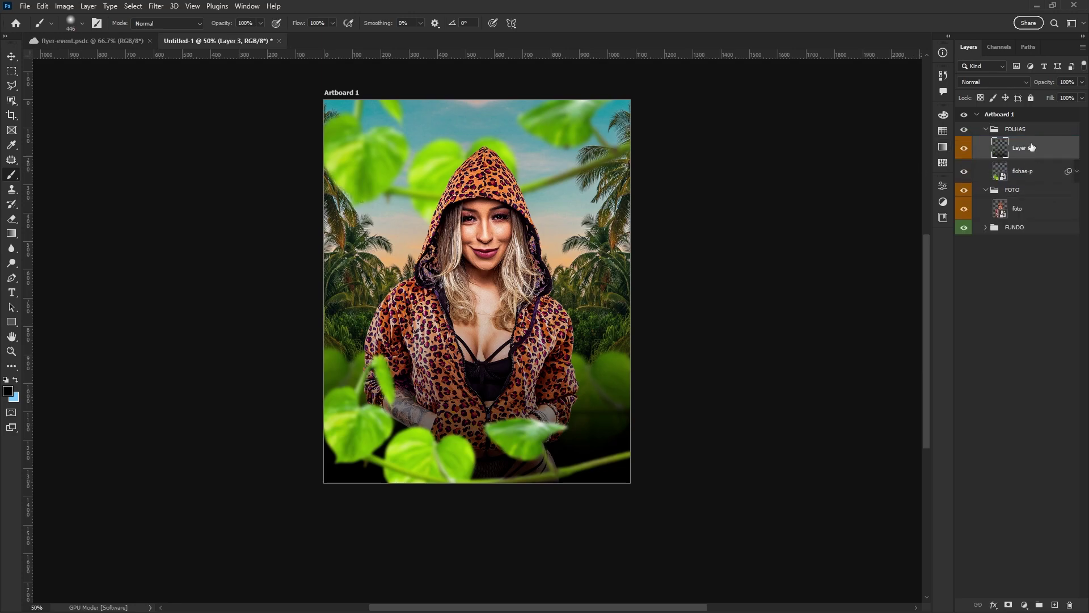
left_click(986, 129)
left_click(986, 234)
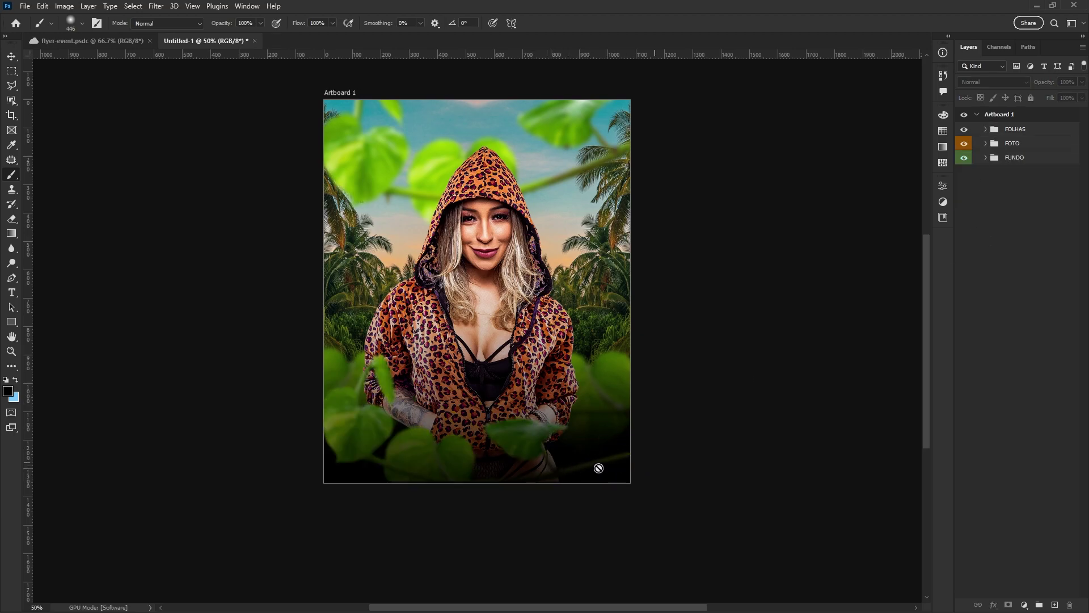
Extend Layer 3's dark band slightly past the flyer's bottom edge.
left_click(988, 129)
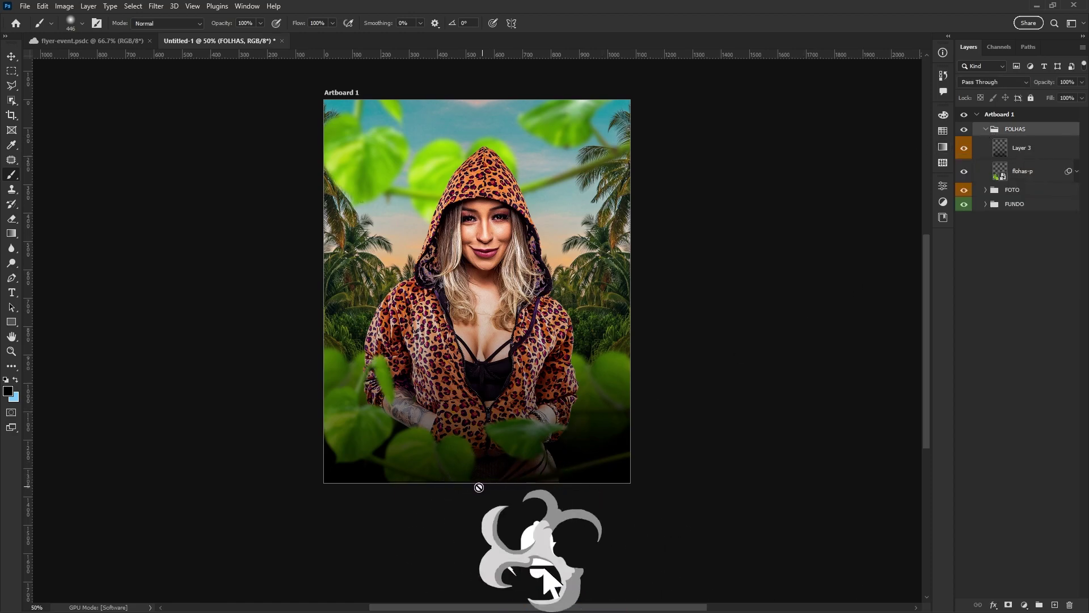
left_click(1014, 154)
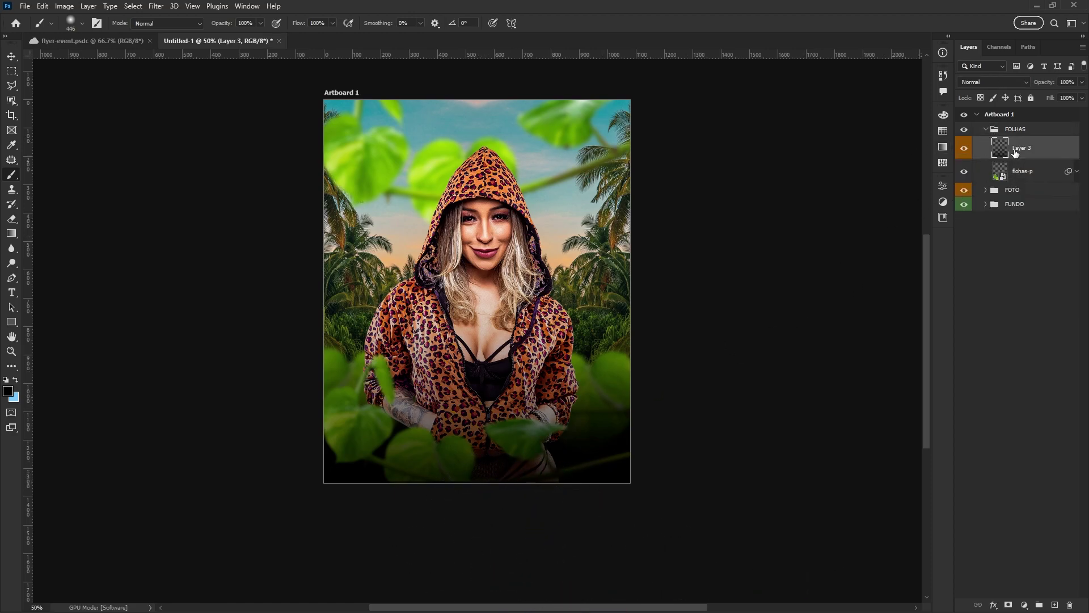
key("ctrl+t")
left_click_drag(477, 483, 477, 489)
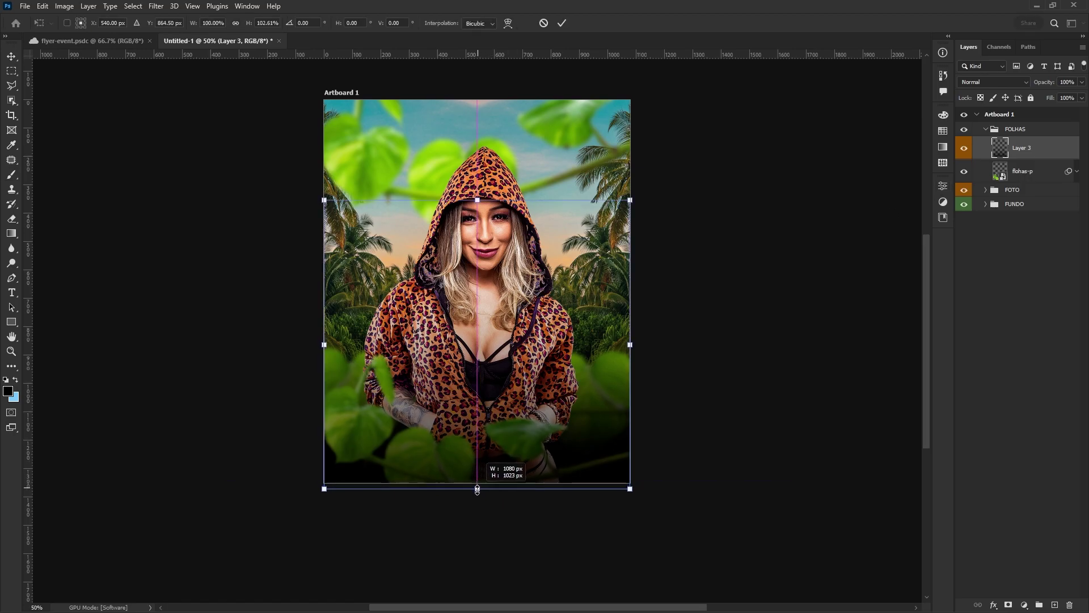
key("Return")
key("b")
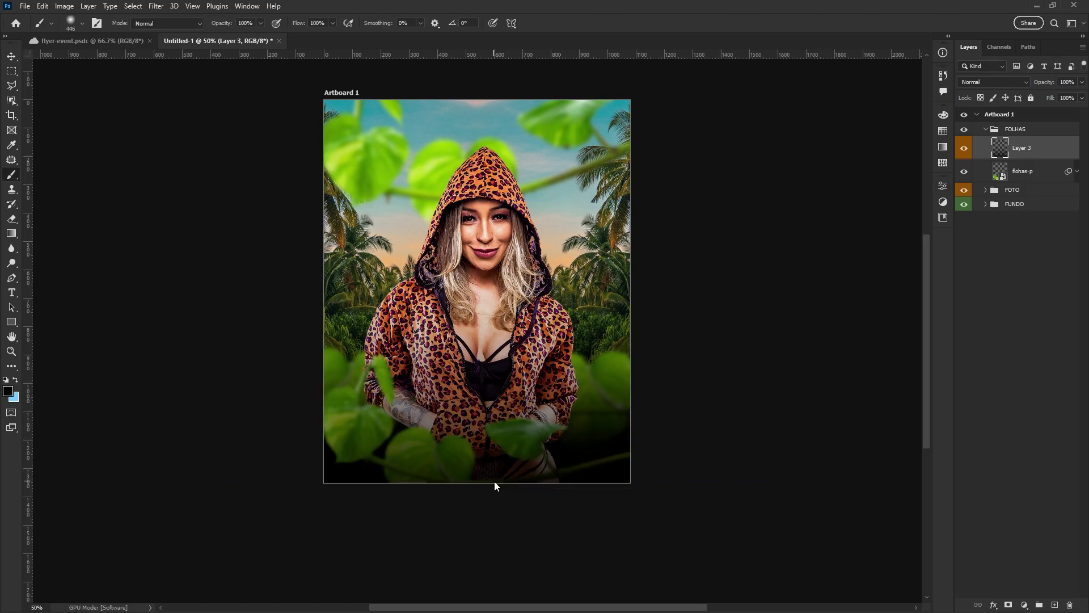
key("v")
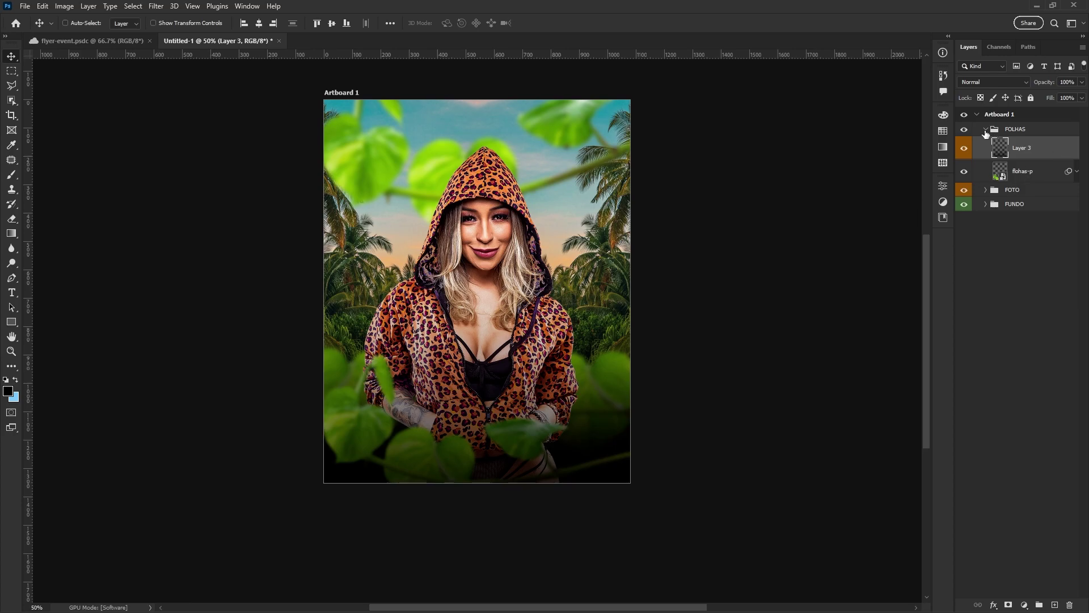
left_click(986, 129)
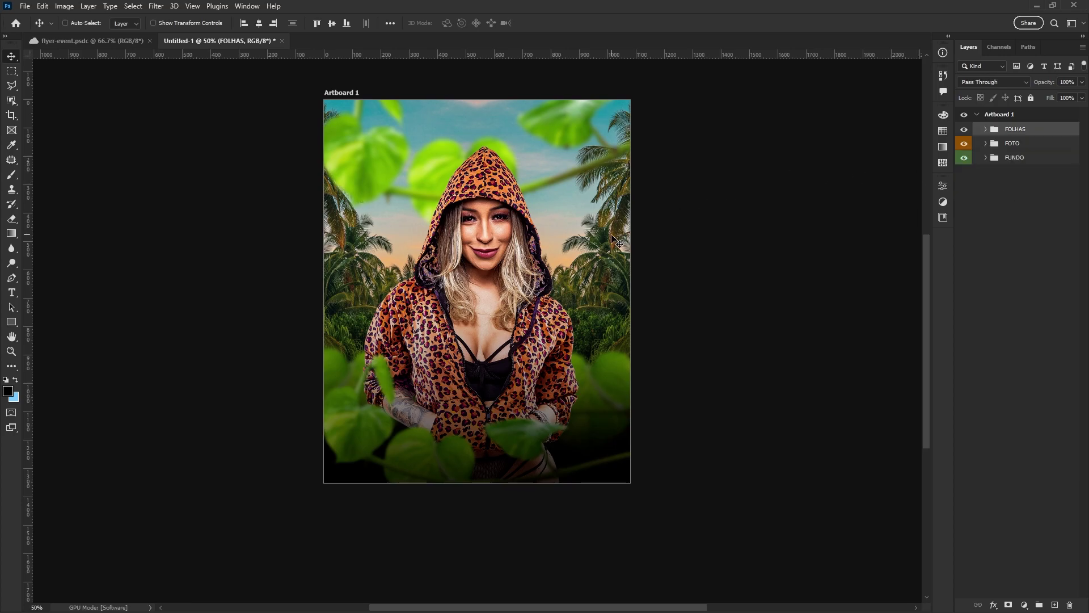
scroll(612, 239, "up", 2)
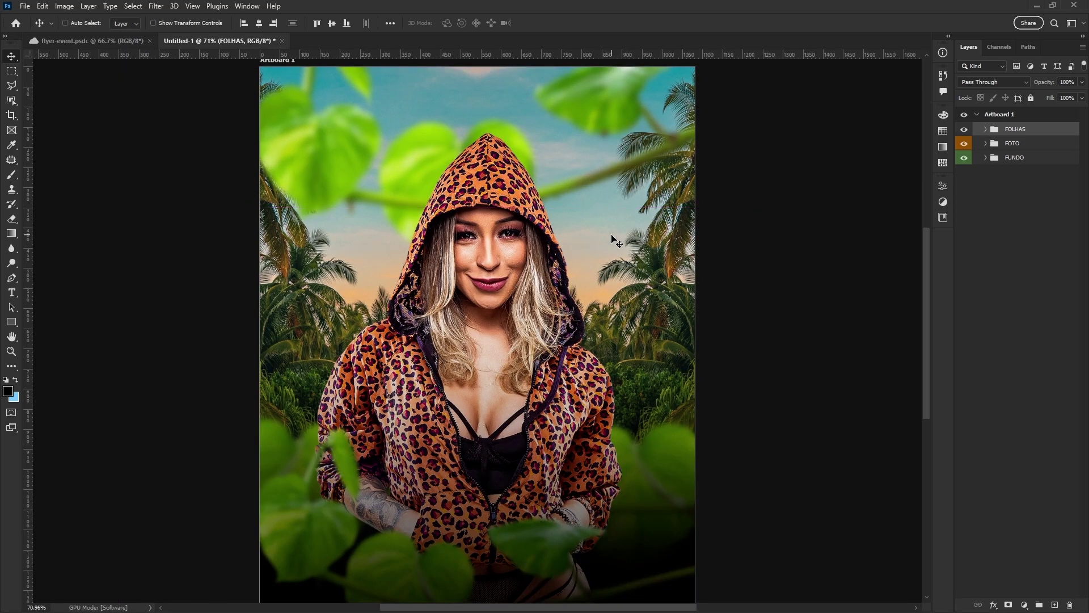
scroll(559, 244, "down", 1)
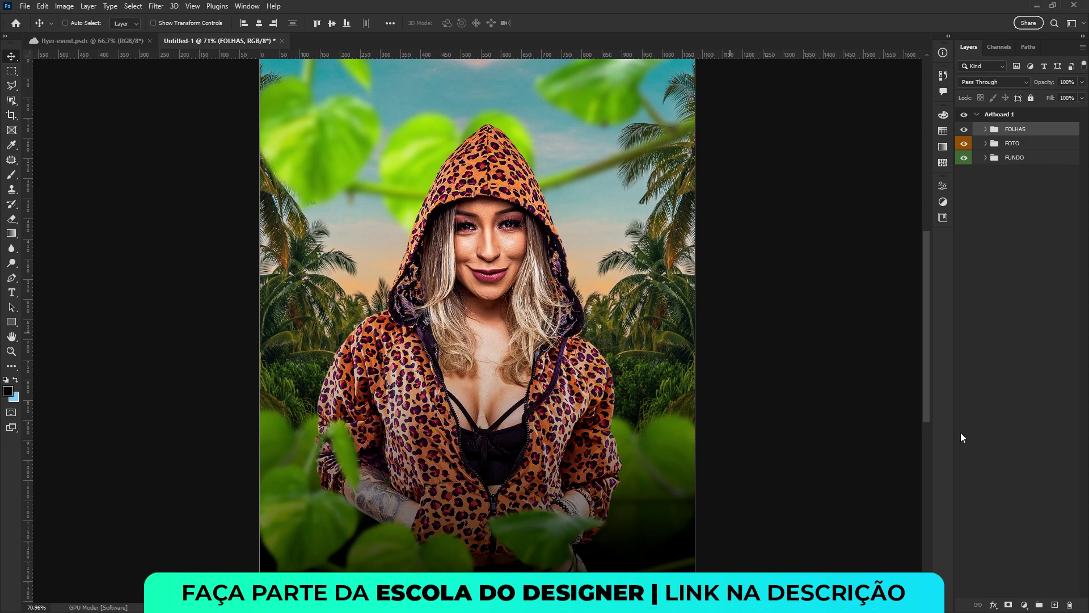
Add a Color Lookup adjustment loaded with the sem-ajuste.CUBE LUT file.
left_click(1024, 605)
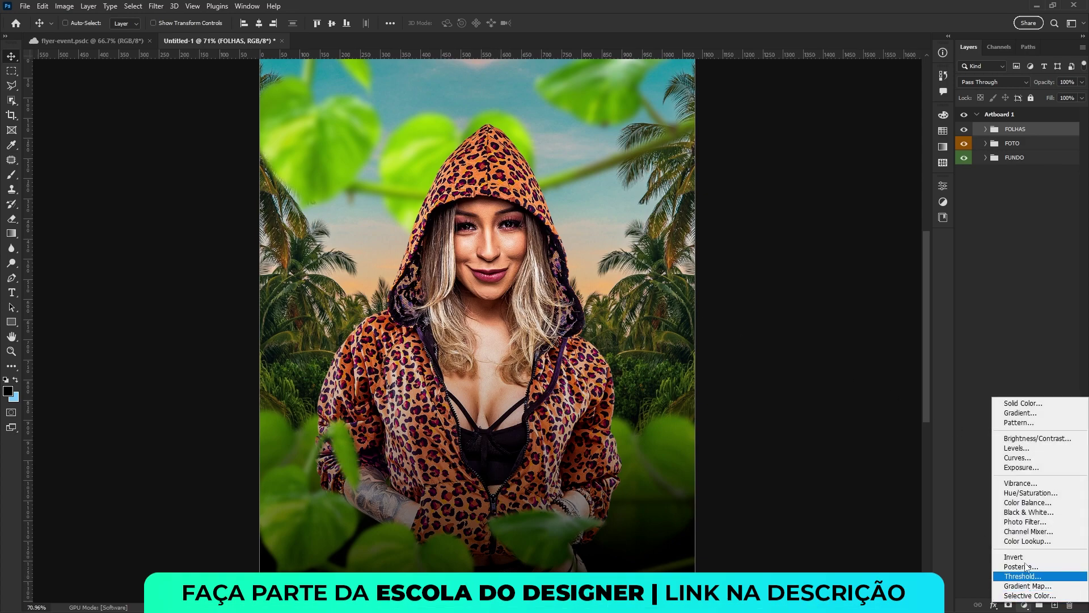
left_click(1023, 541)
left_click(877, 220)
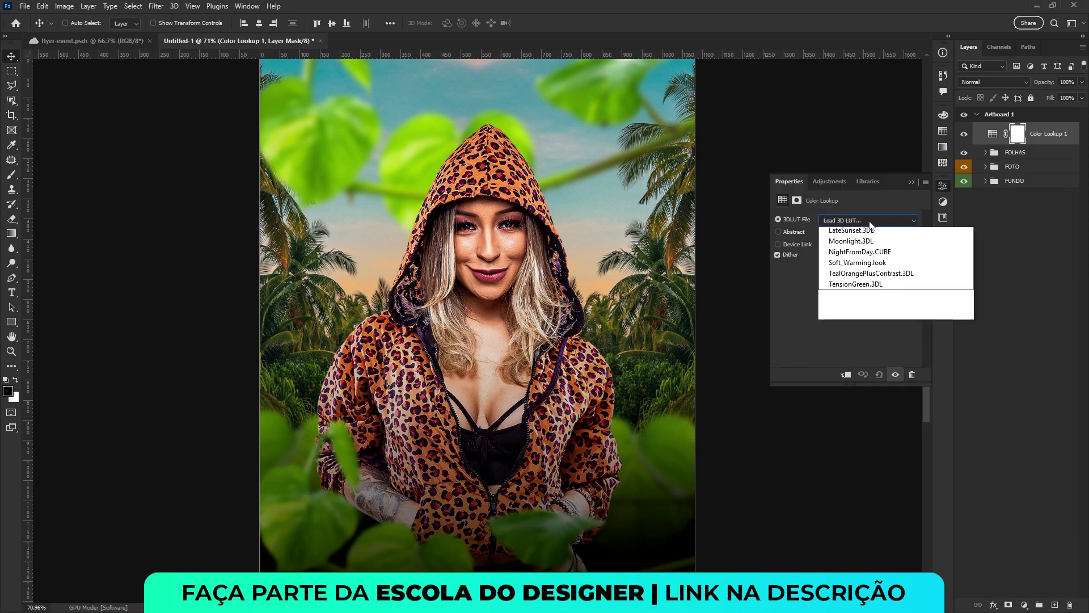
left_click(857, 233)
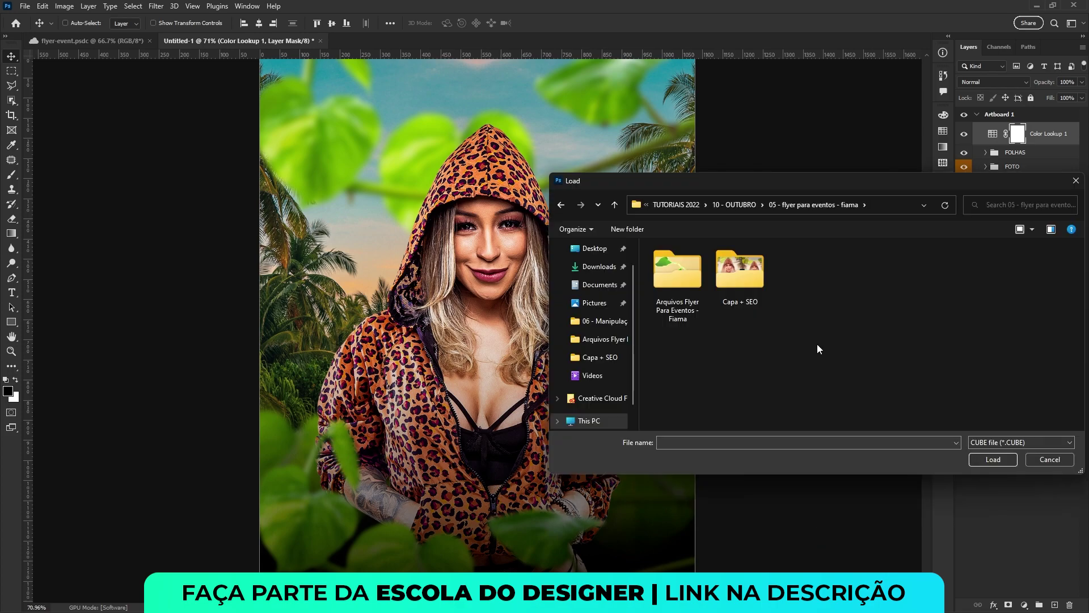
double_click(694, 292)
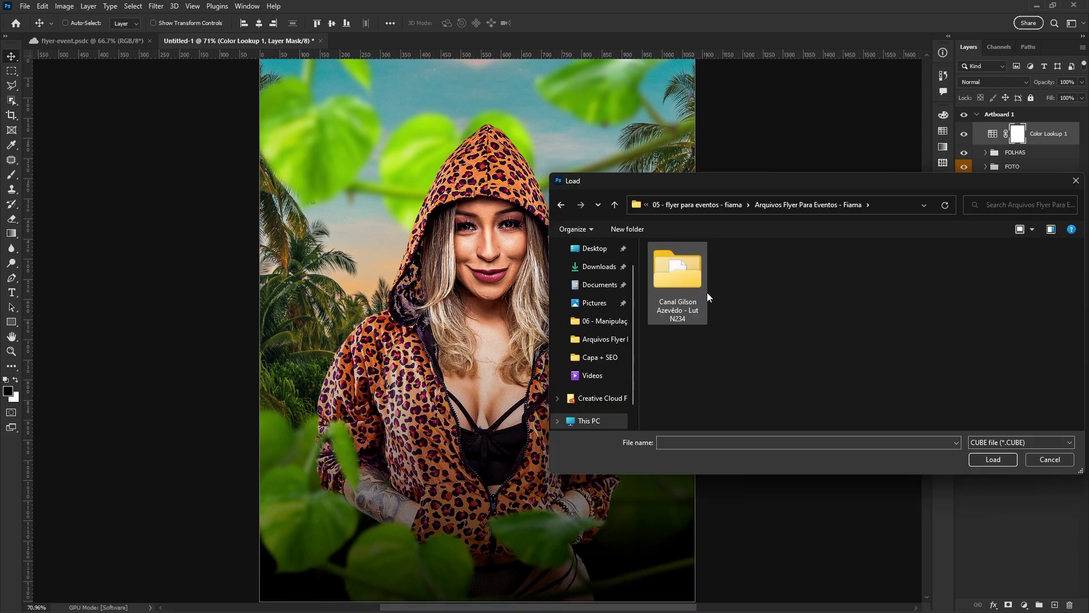
double_click(678, 286)
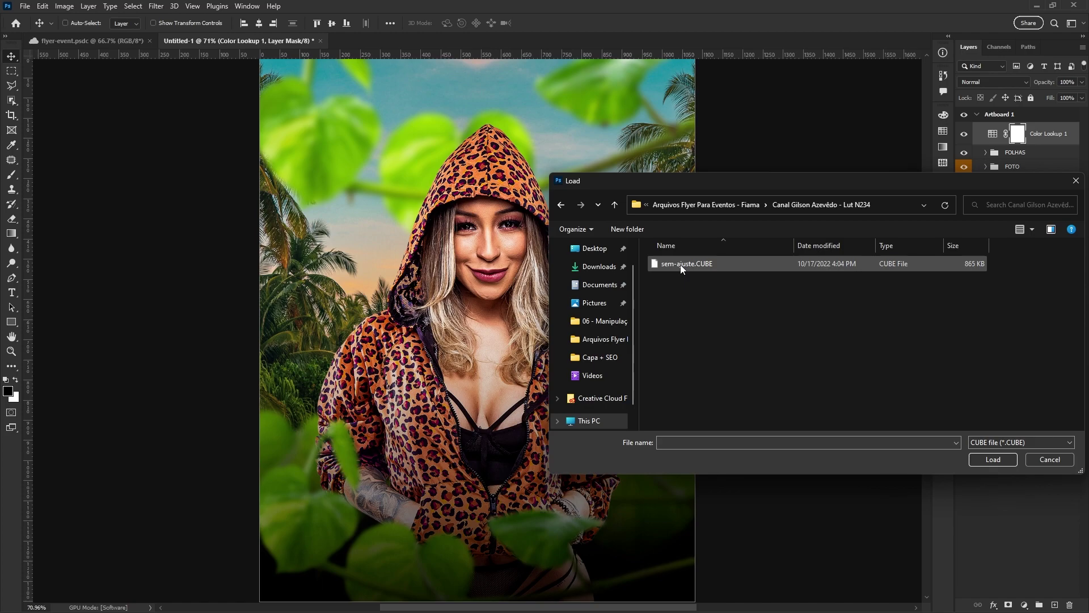
left_click(679, 264)
double_click(680, 264)
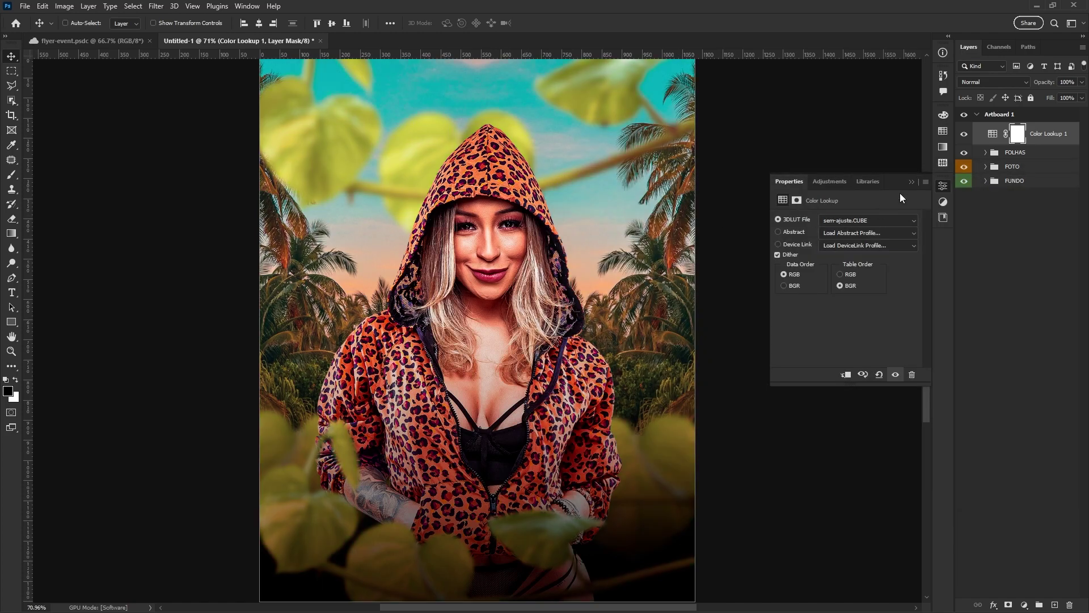
left_click(913, 184)
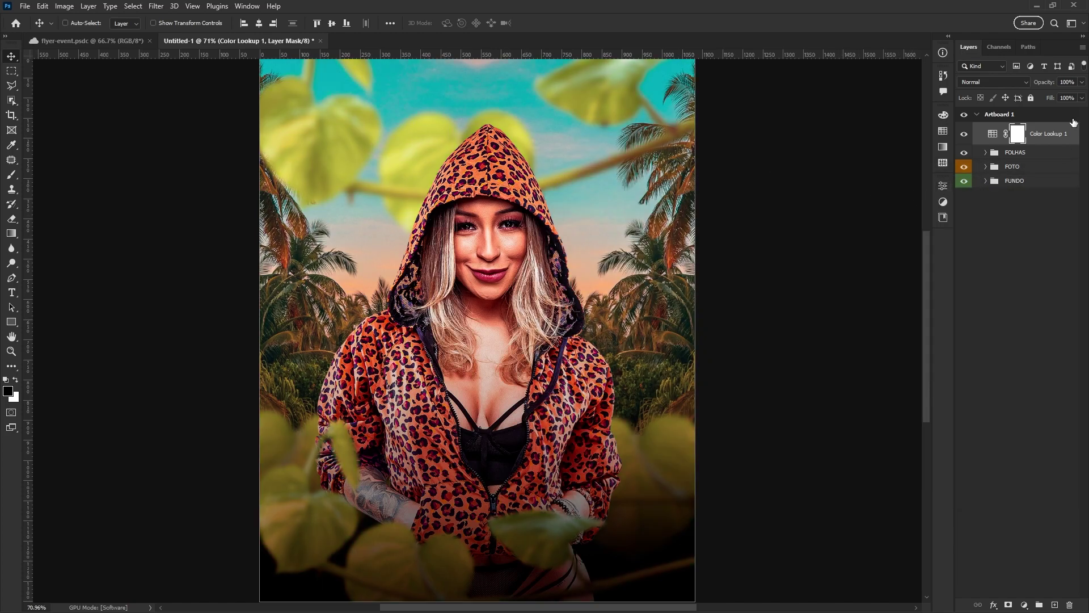
Group the Color Lookup as AJUSTE DE CORES and toggle it off and on to compare.
key("ctrl+g")
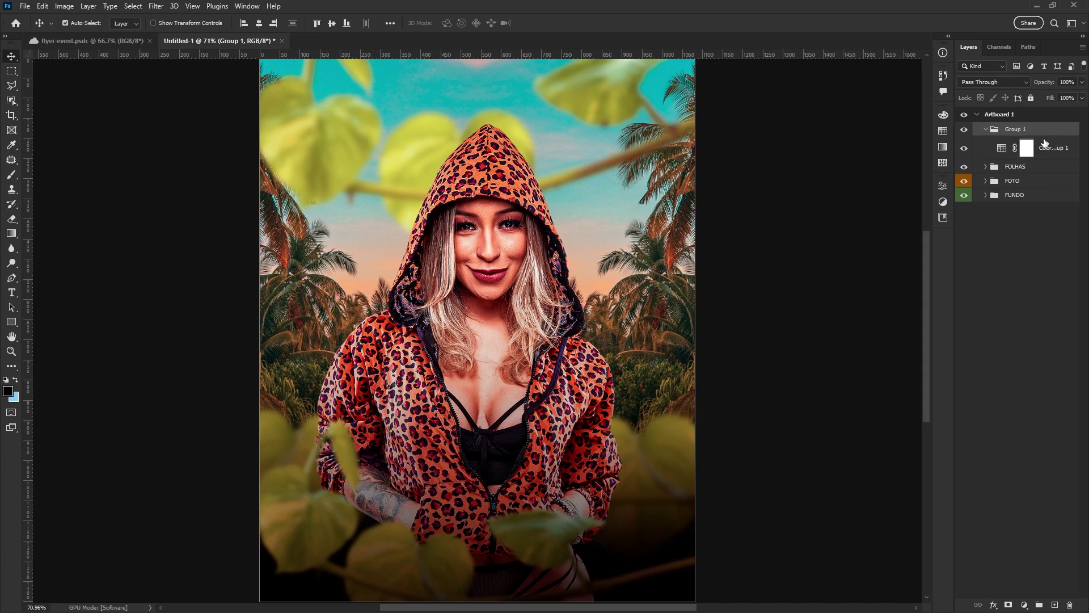
double_click(1016, 130)
type("AJU")
type("STE DE CORE")
left_click(985, 130)
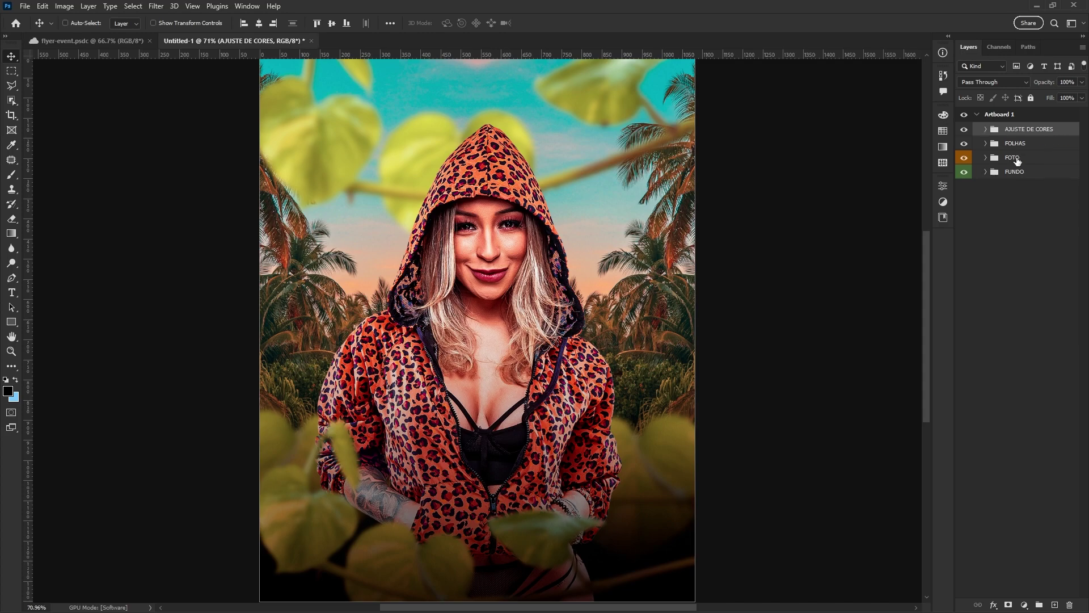
left_click(965, 130)
left_click(964, 129)
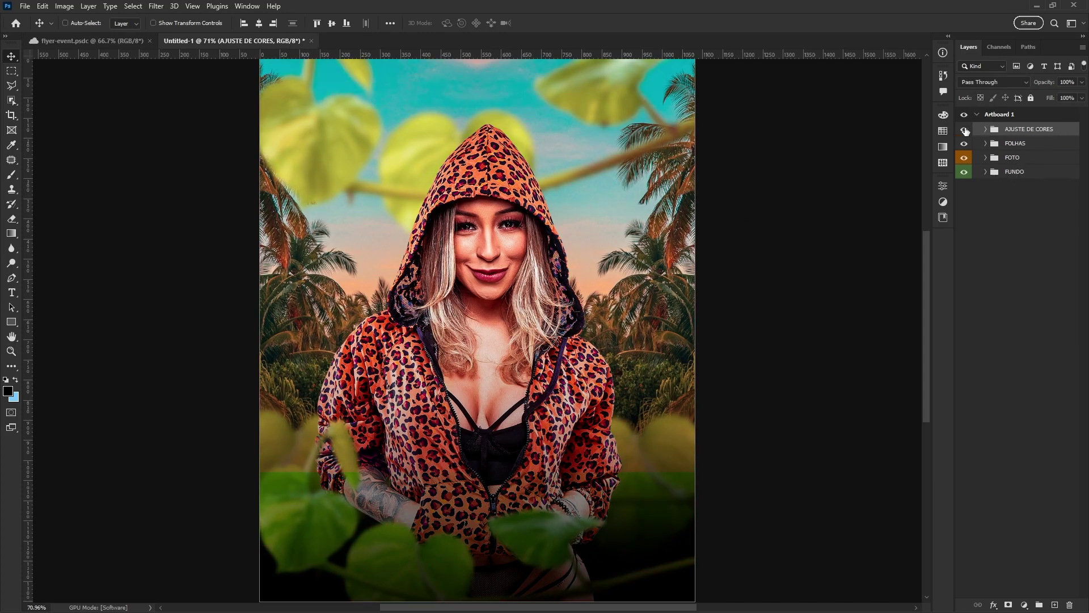
key("ctrl+minus")
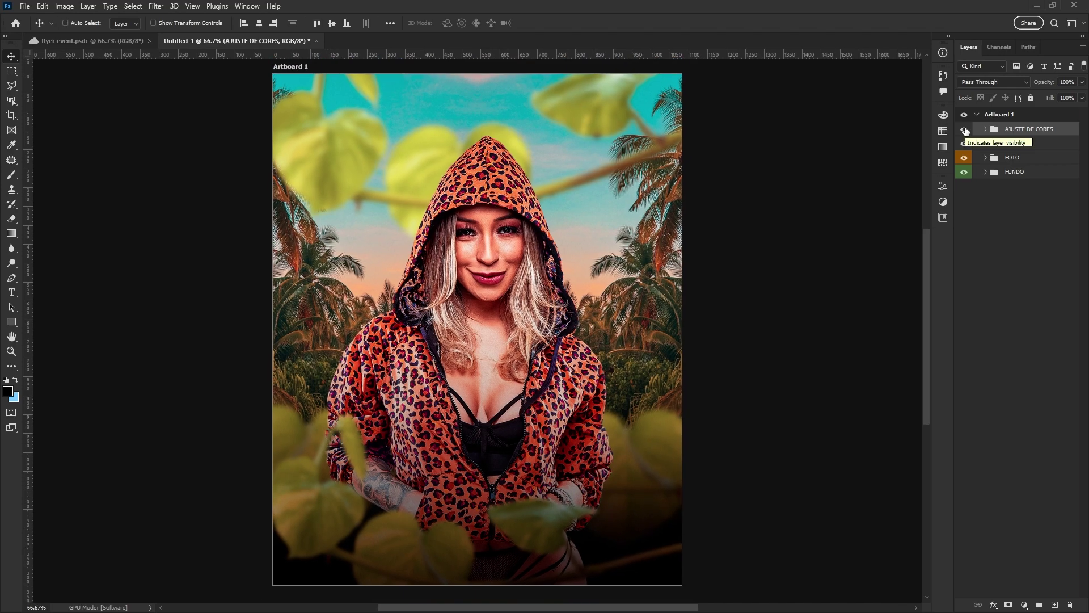
Select FOLHAS, then expand FUNDO to list Layer 2, the leaf copies and Layer 1.
left_click(1014, 146)
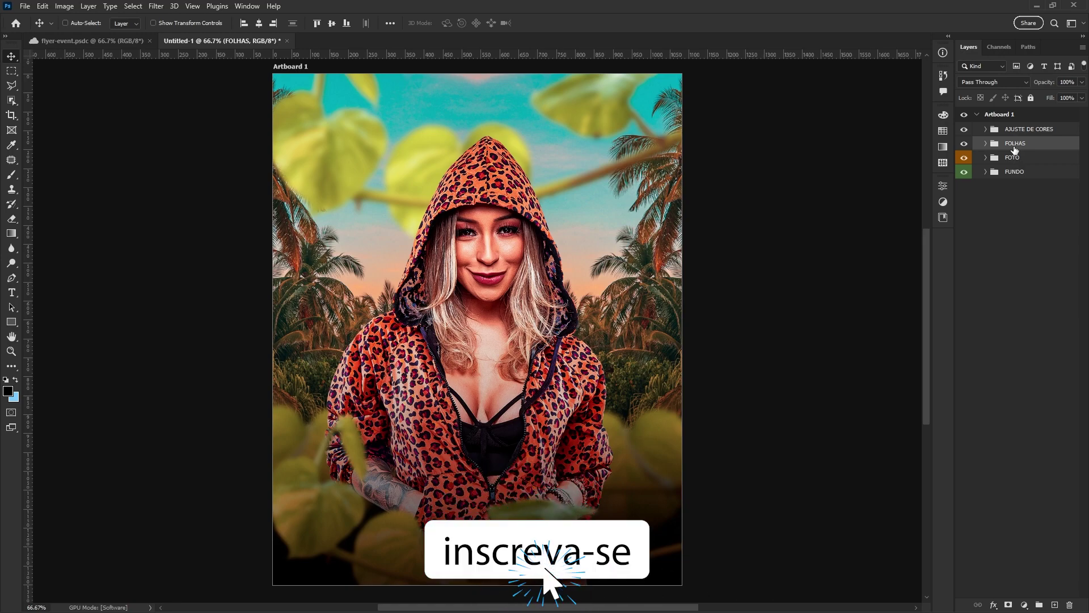
left_click(986, 171)
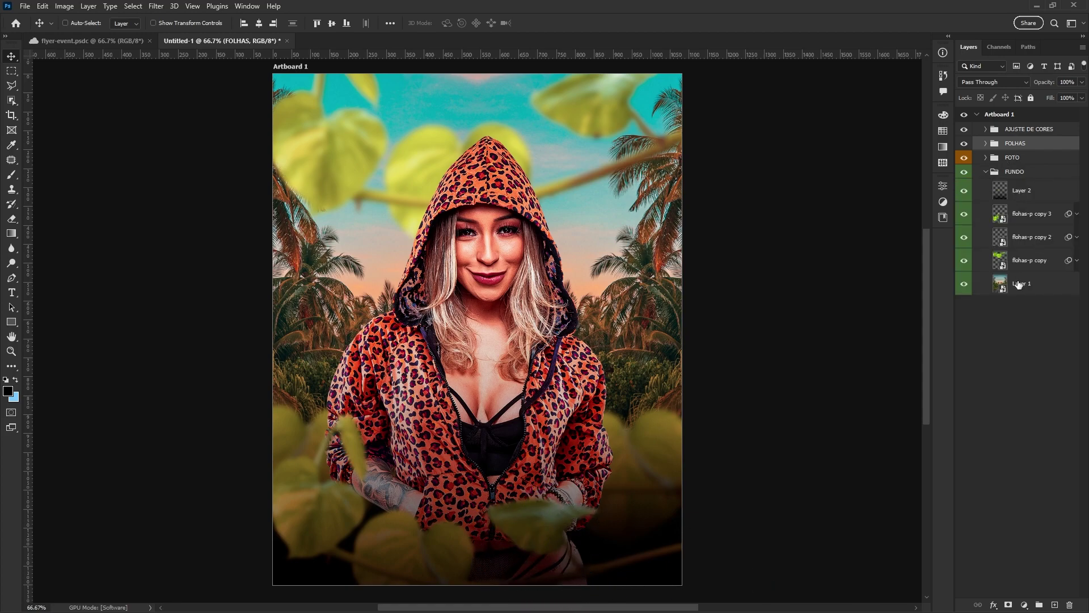
Add a new layer above Layer 1 and make white the foreground colour.
left_click(1022, 283)
left_click(1054, 604)
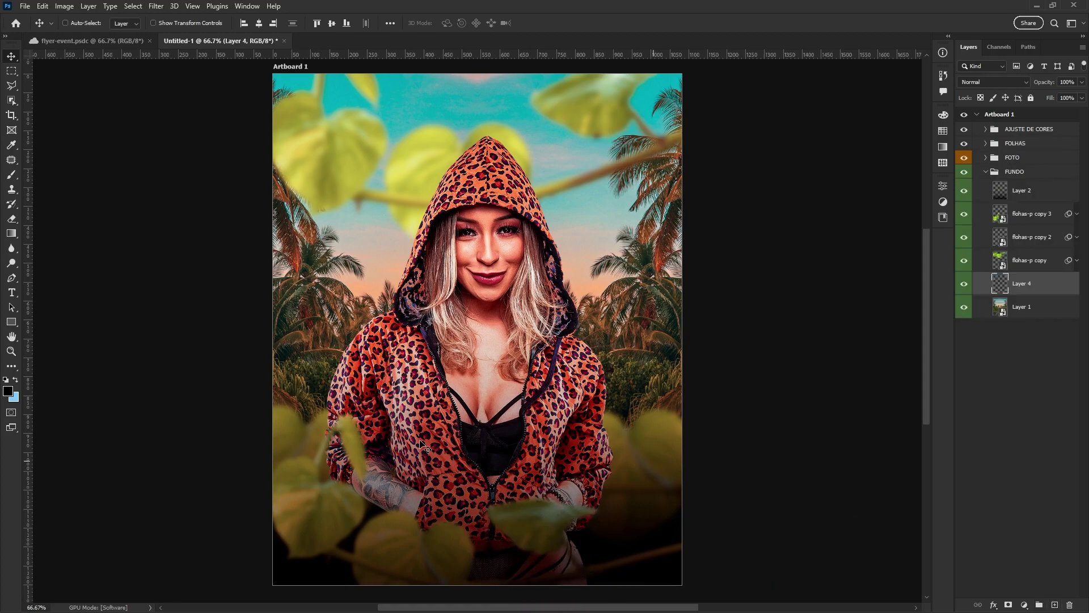
left_click(15, 380)
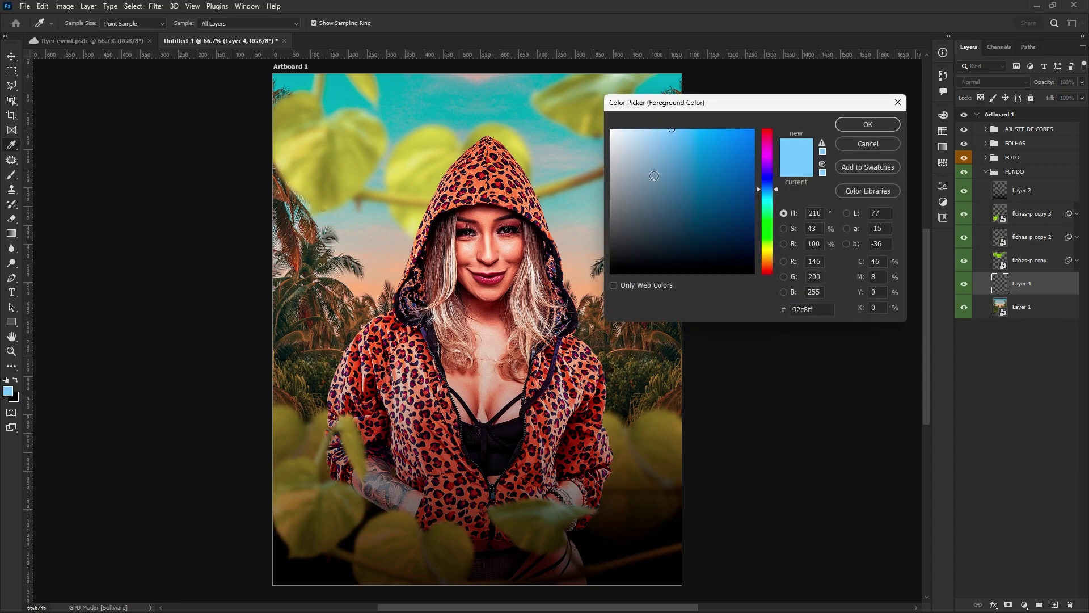
left_click(612, 122)
left_click(863, 121)
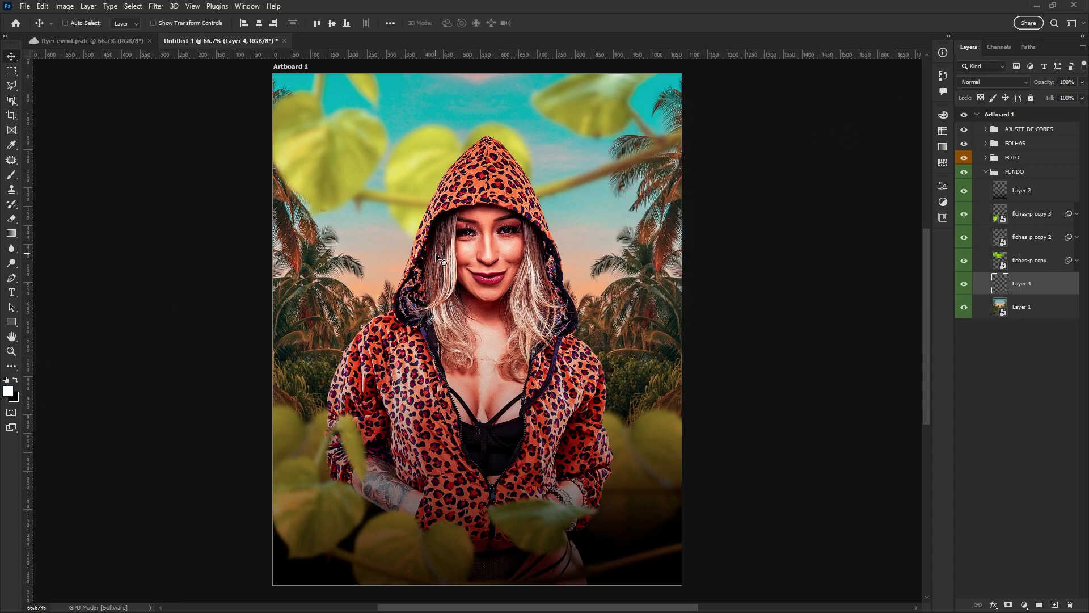
Paint a soft white spot behind the face with a ~623 px brush and scale it up.
key("b")
left_click_drag(470, 293, 493, 293)
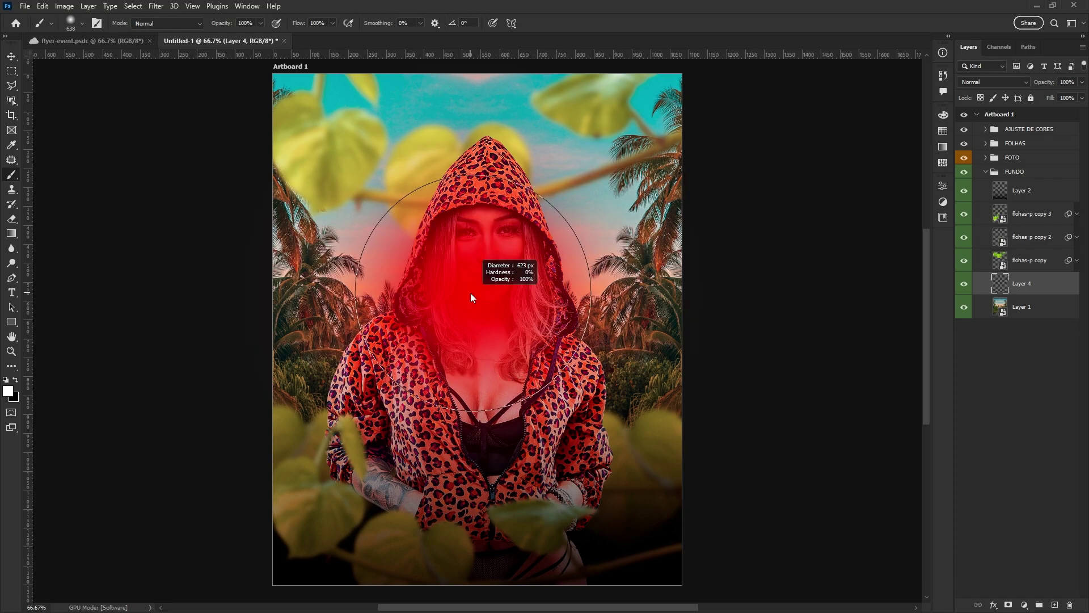
left_click(471, 293)
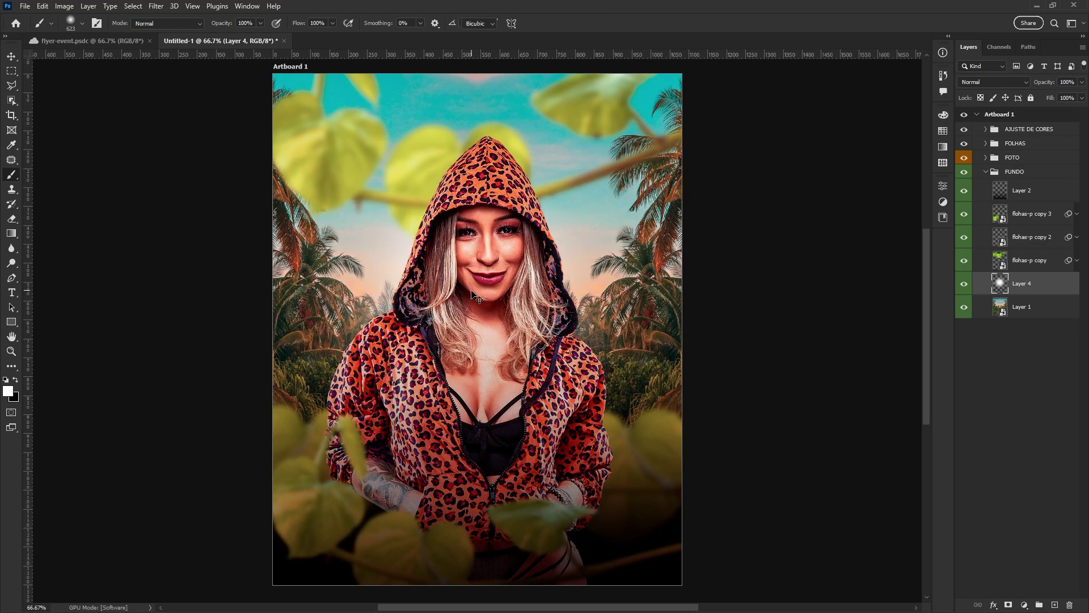
key("ctrl+t")
mouse_move(662, 293)
left_mouse_down()
mouse_move(681, 310)
mouse_move(738, 286)
left_mouse_up()
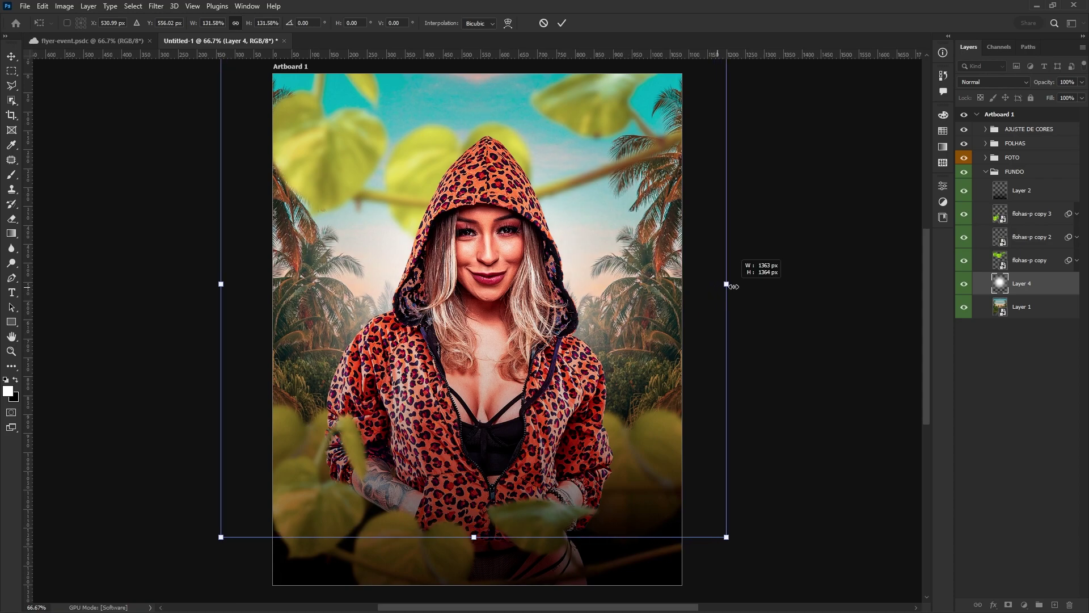
key("Return")
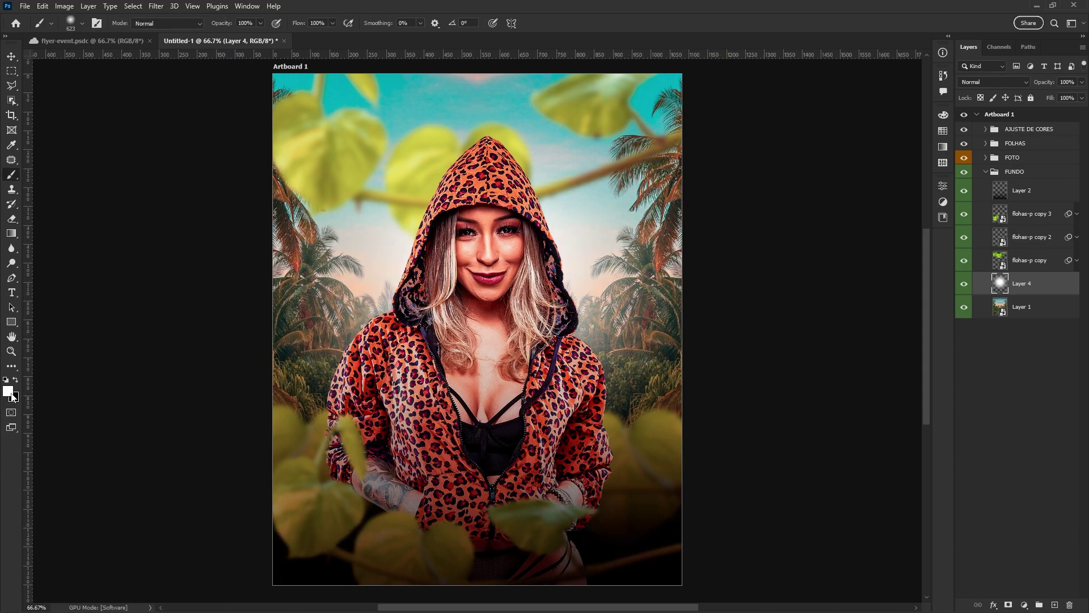
Set the foreground colour to orange #ff9933.
left_click(10, 392)
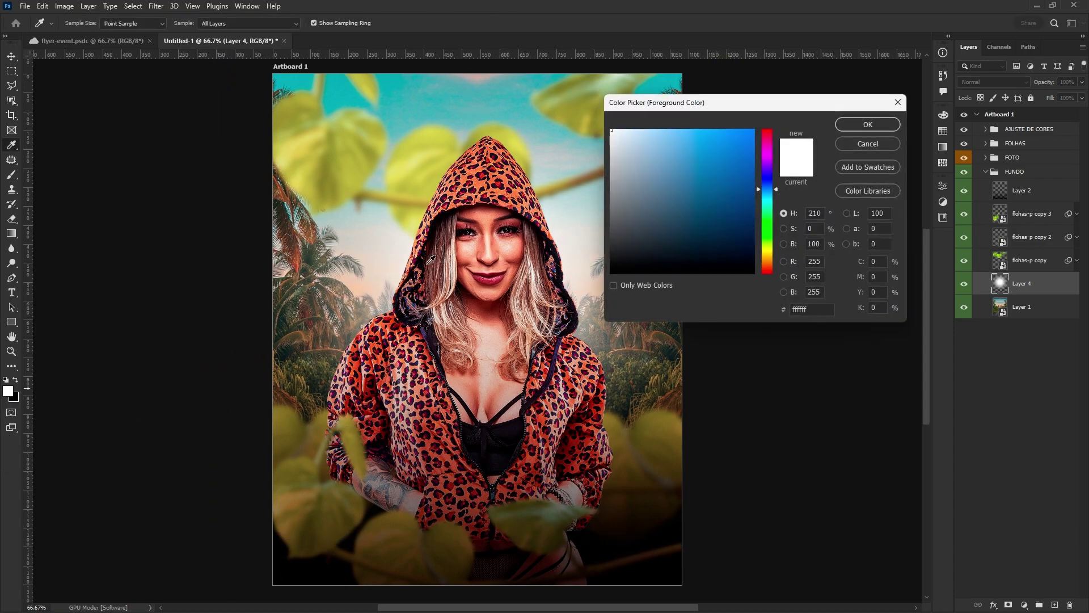
left_click(770, 265)
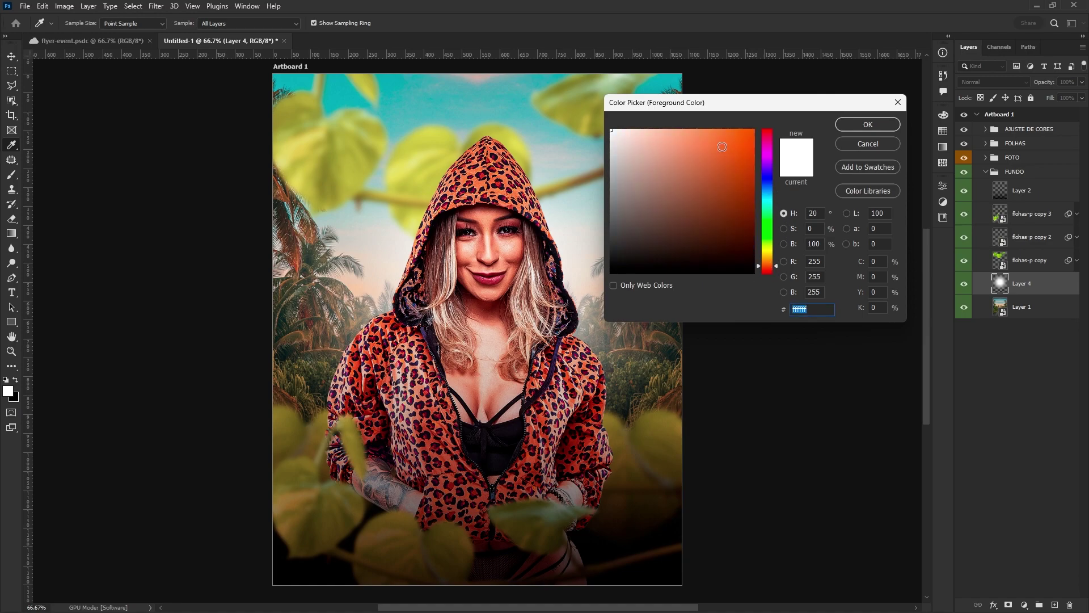
left_click_drag(709, 127, 717, 124)
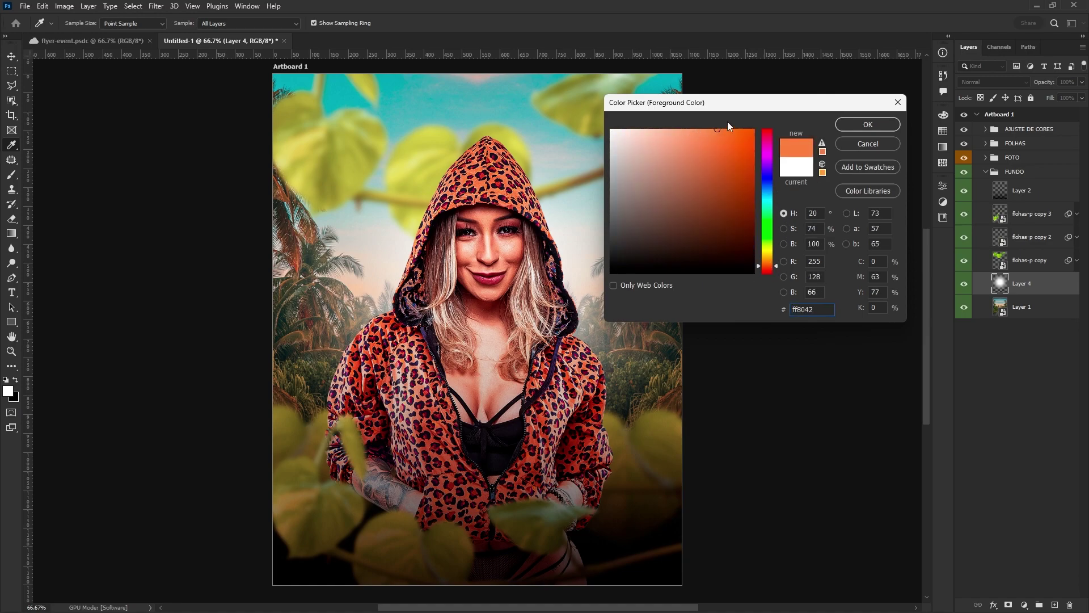
left_click(630, 287)
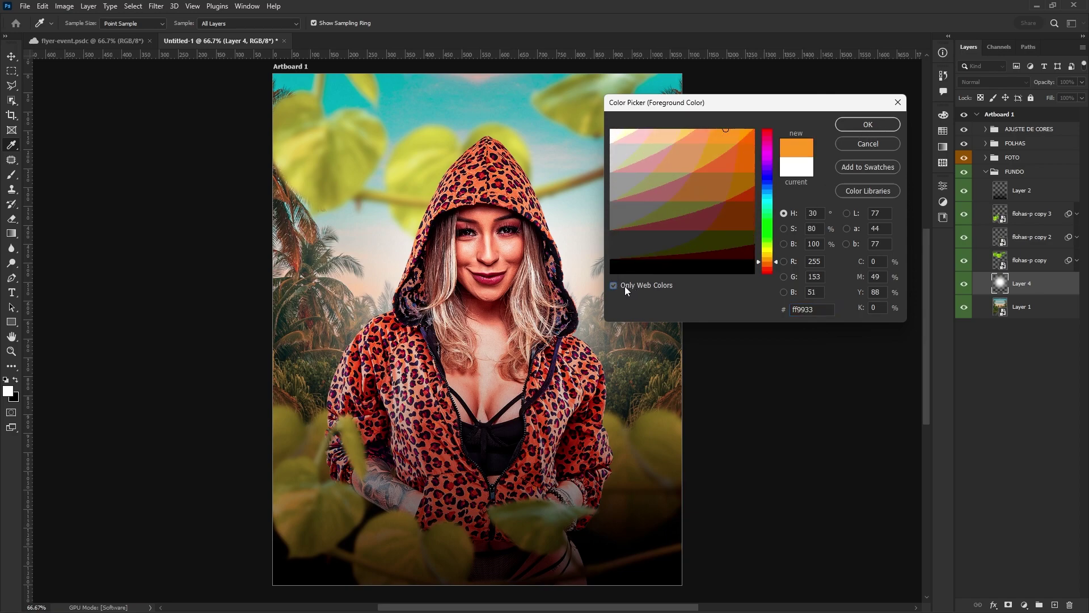
left_click(625, 285)
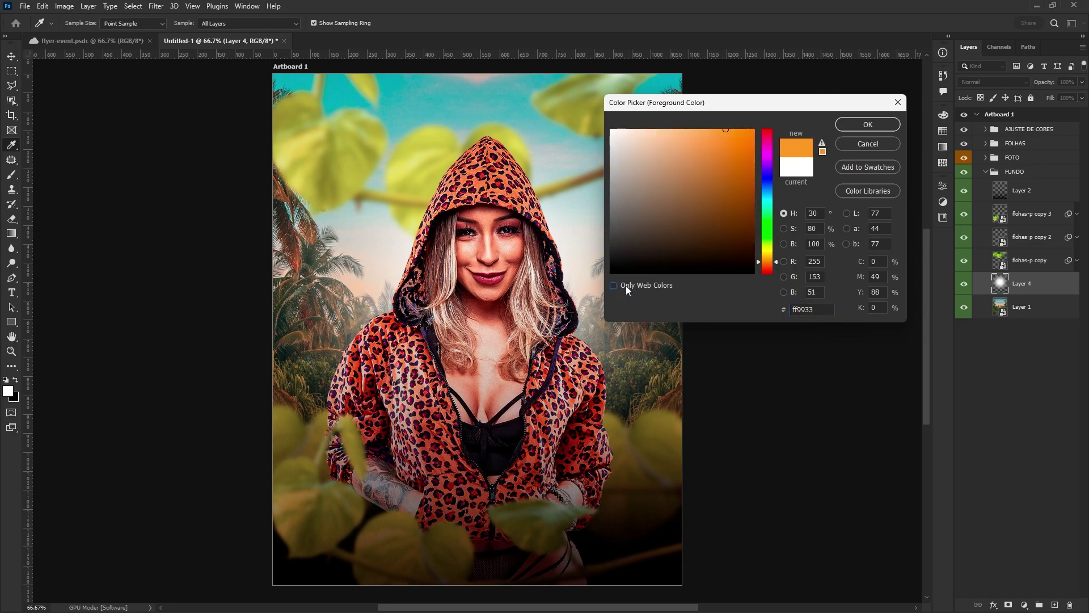
left_click(867, 125)
key("b")
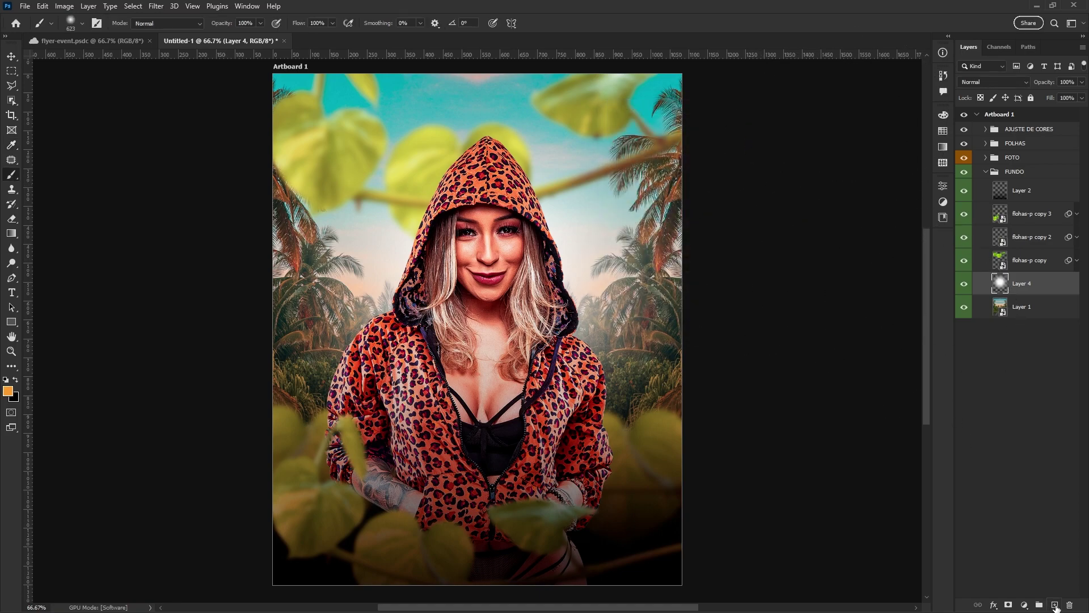
Paint a soft orange glow on a new Screen-mode layer and scale it to about 133%.
left_click(1054, 604)
left_click_drag(545, 266, 454, 272)
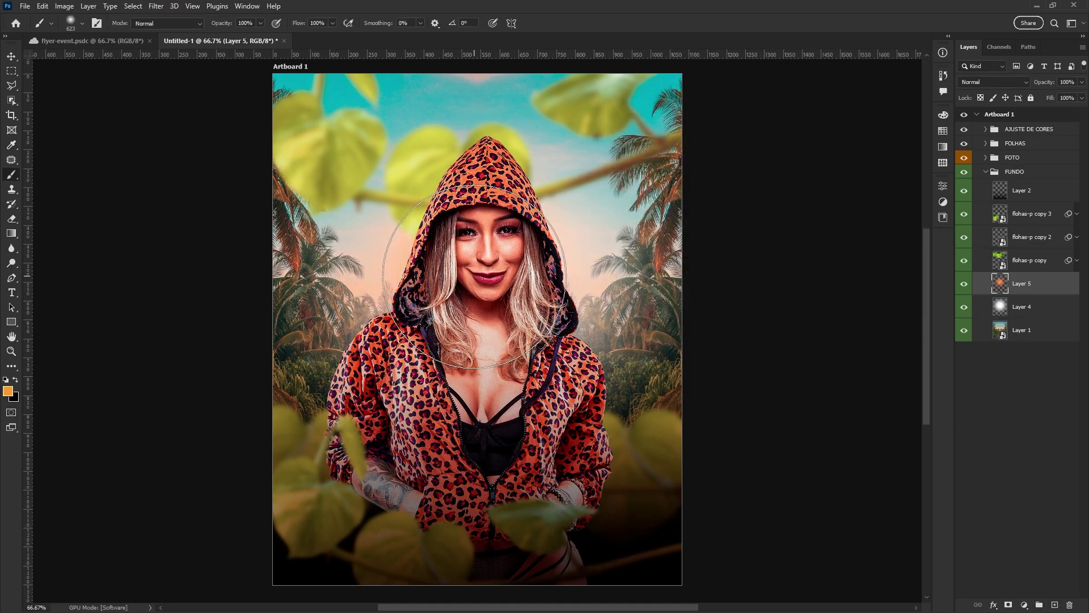
left_click(993, 82)
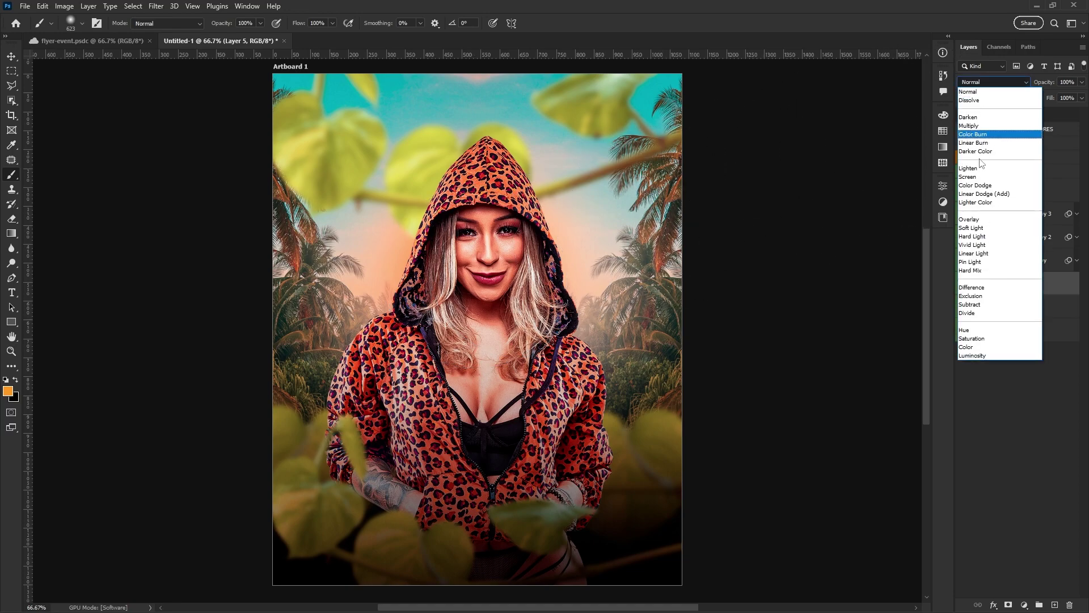
left_click(967, 176)
key("ctrl+t")
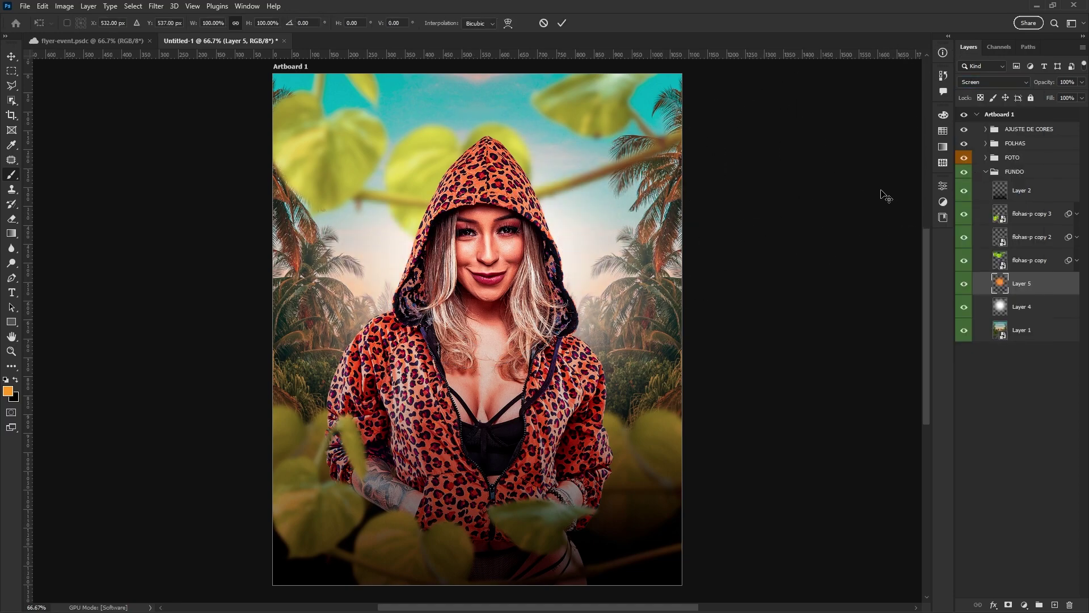
left_click_drag(676, 277, 732, 278)
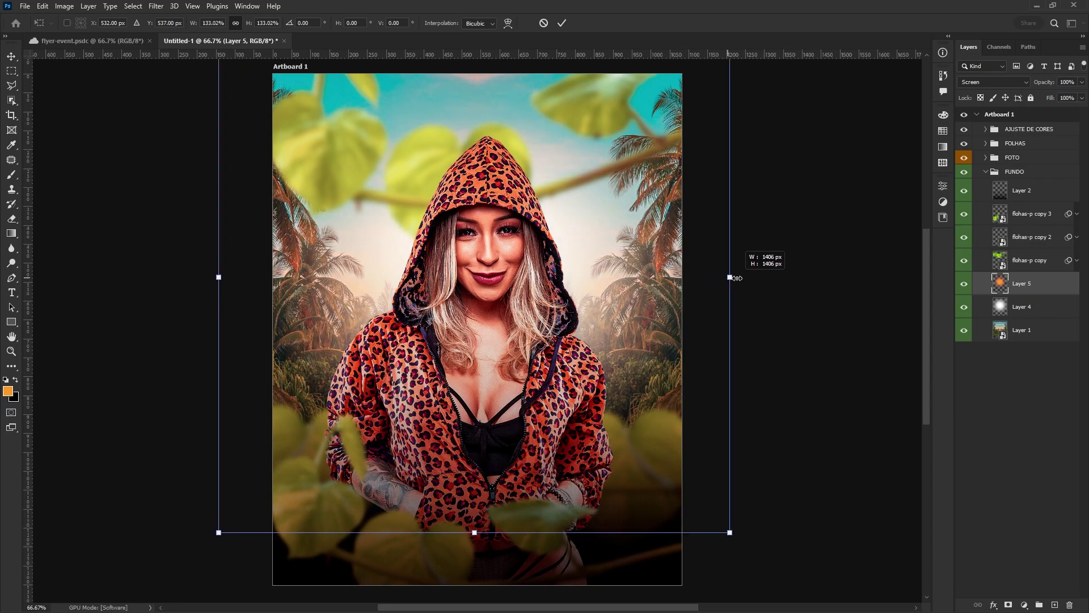
key("Return")
key("b")
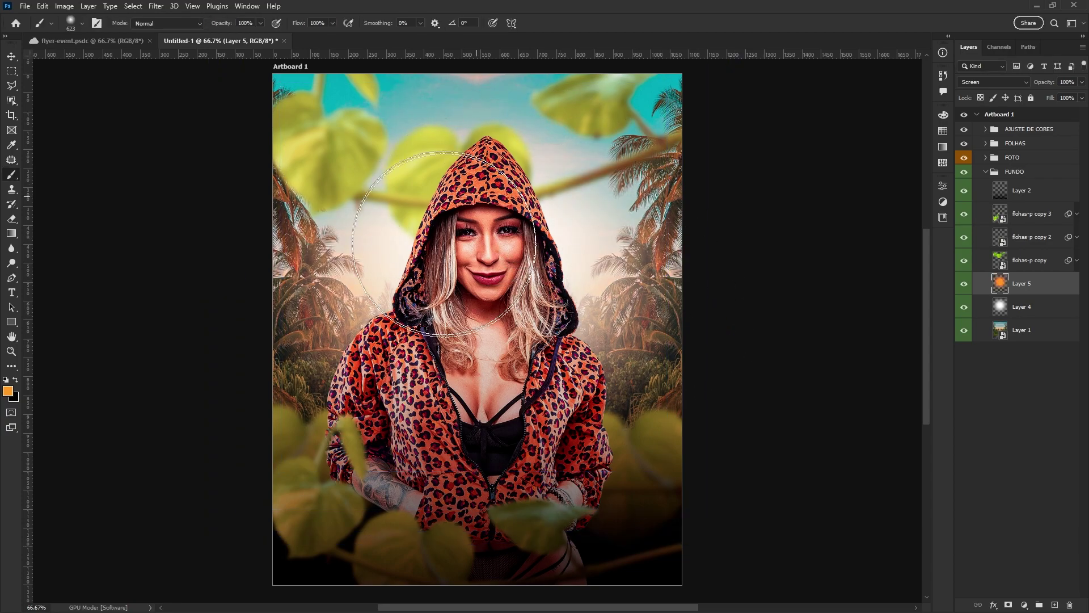
Collapse the FUNDO group, expand FOTO and select the foto layer.
left_click(986, 171)
left_click(986, 162)
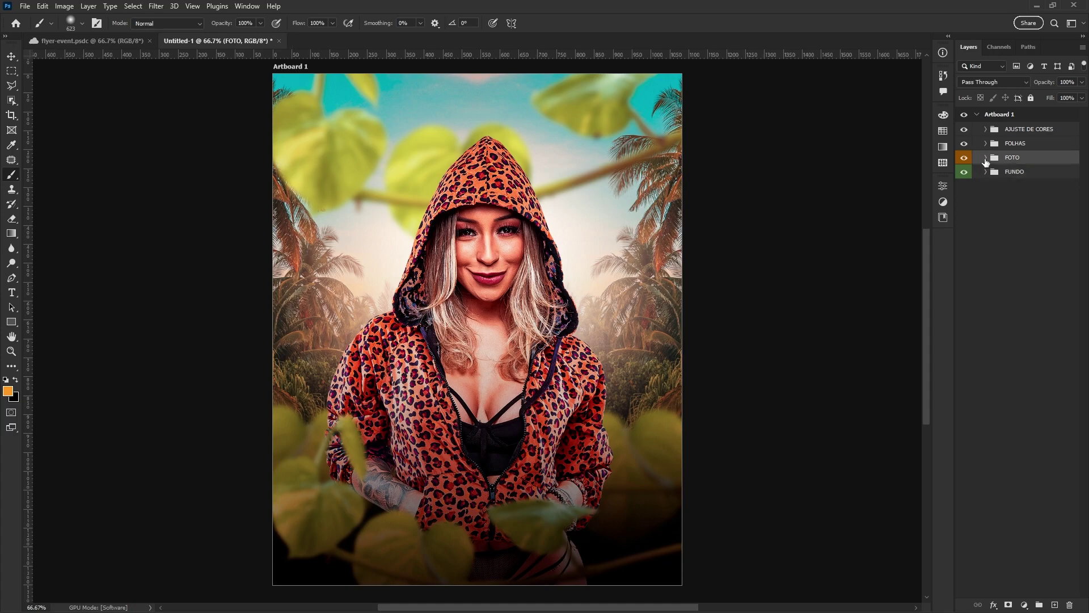
left_click(986, 161)
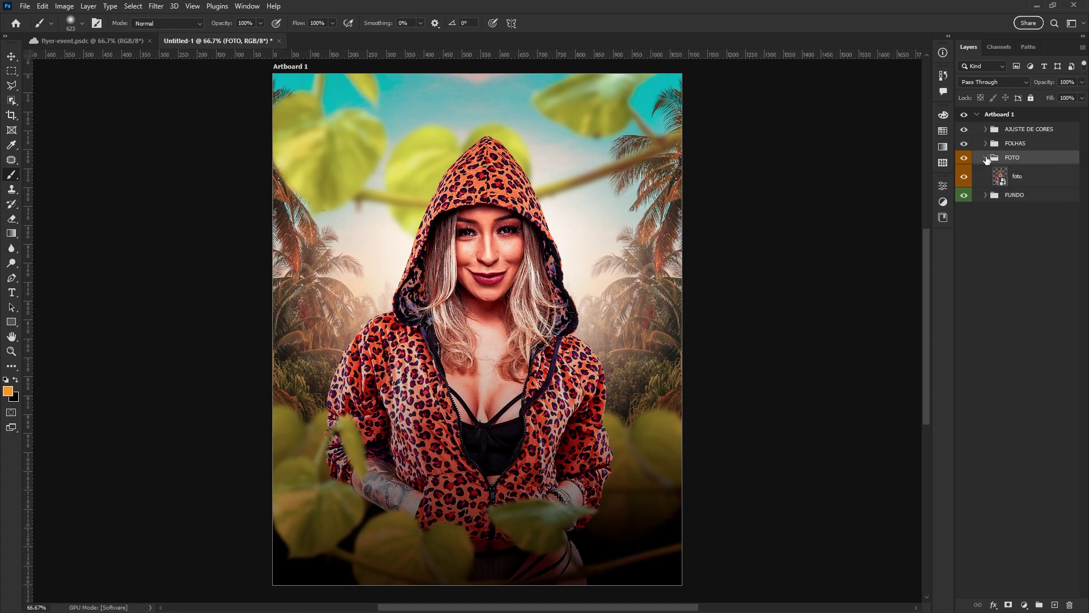
left_click(1028, 181)
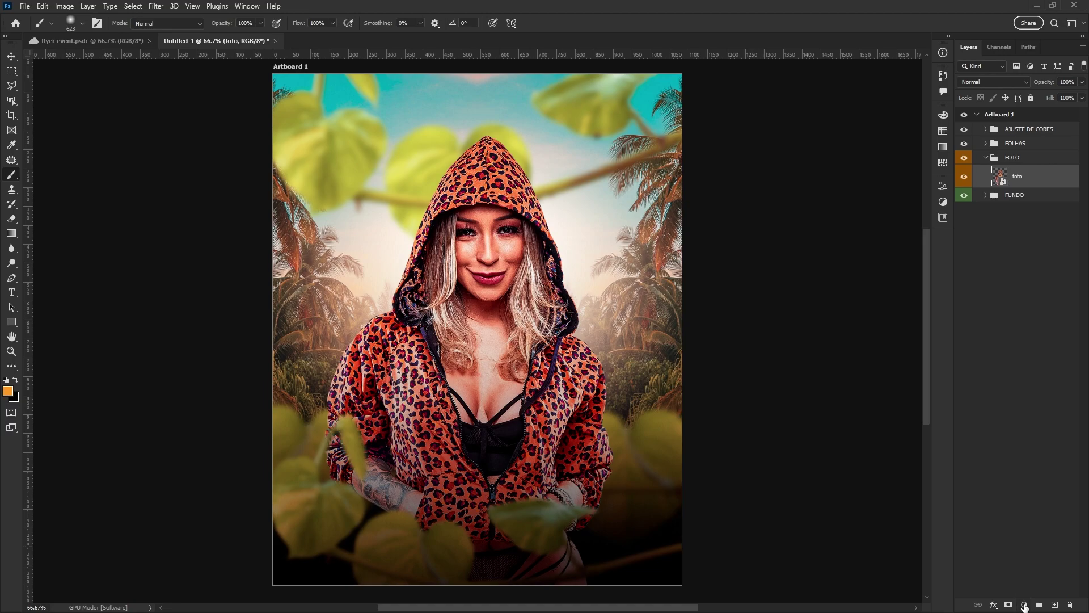
Add a Solid Color fill layer in pale peach #ffdab5 above foto.
left_click(1024, 605)
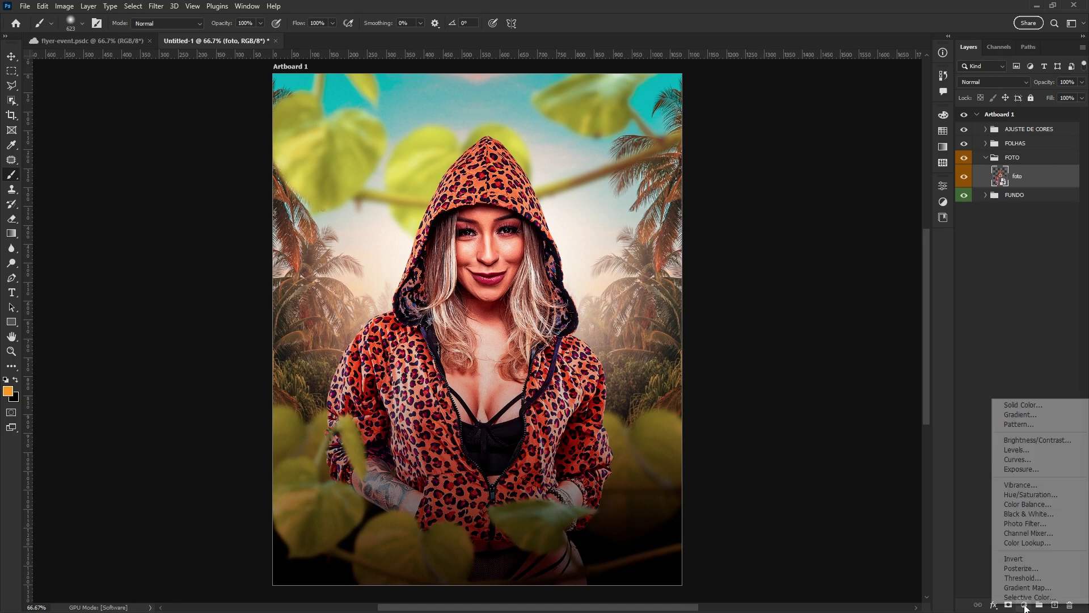
left_click(1012, 405)
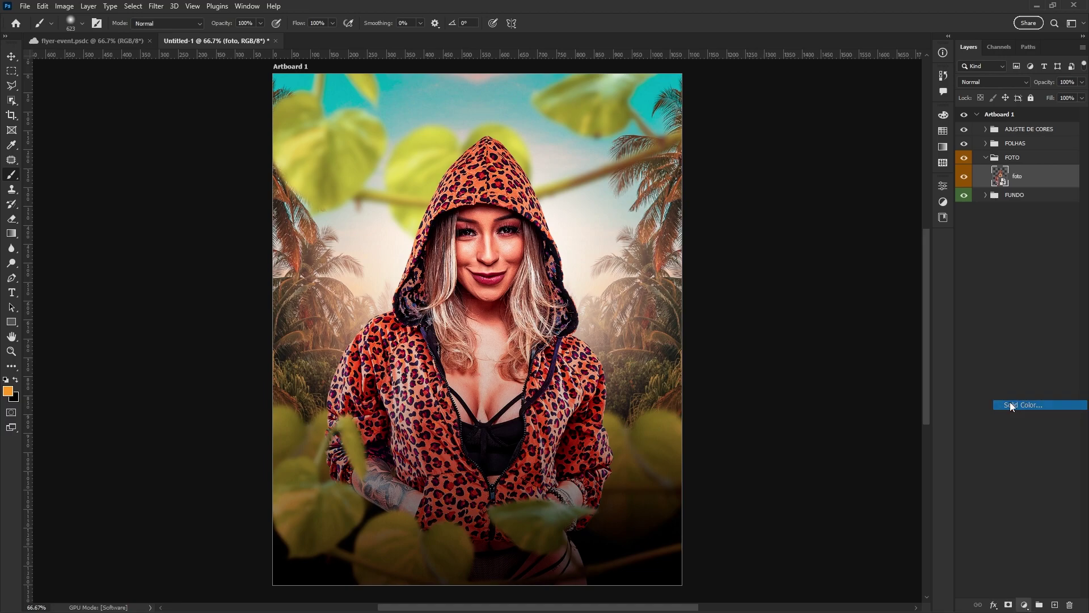
left_click(693, 132)
left_click_drag(693, 132, 653, 121)
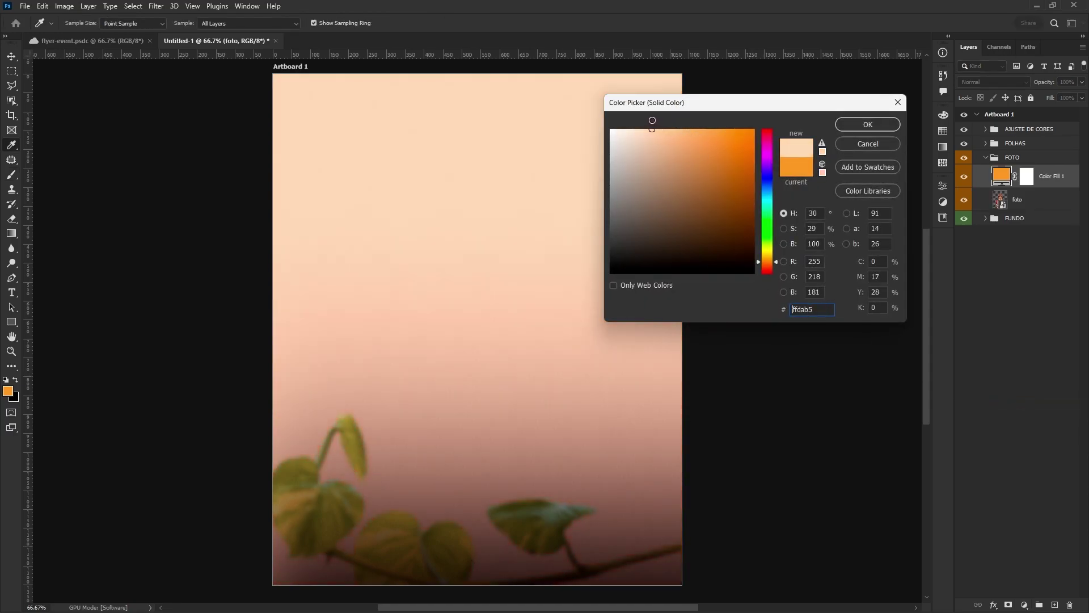
Confirm the #ffdab5 fill, clip Color Fill 1 to foto and target its mask.
left_click(849, 124)
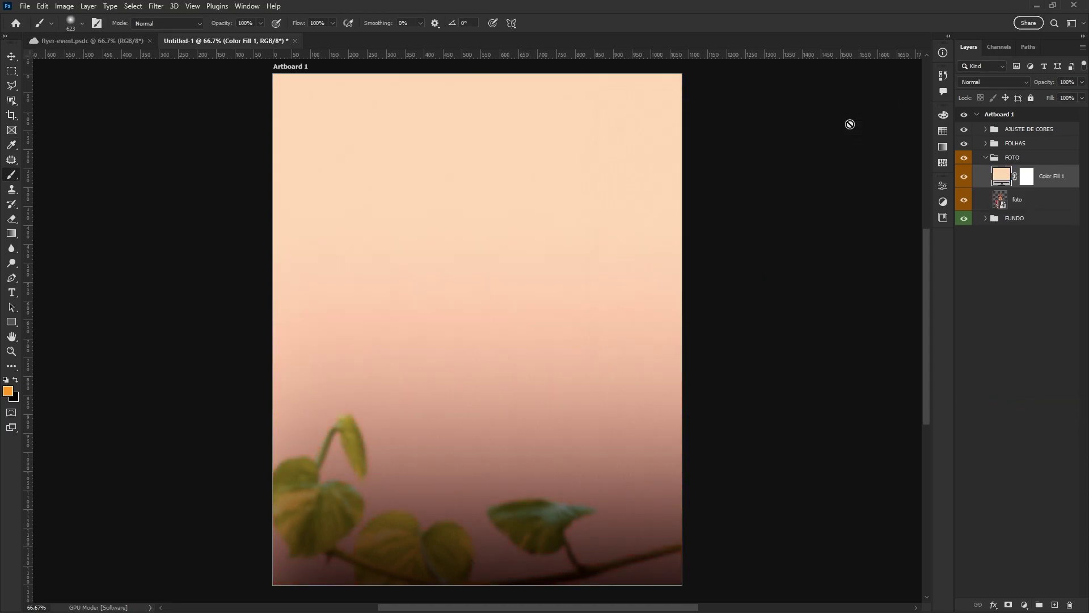
right_click(1056, 187)
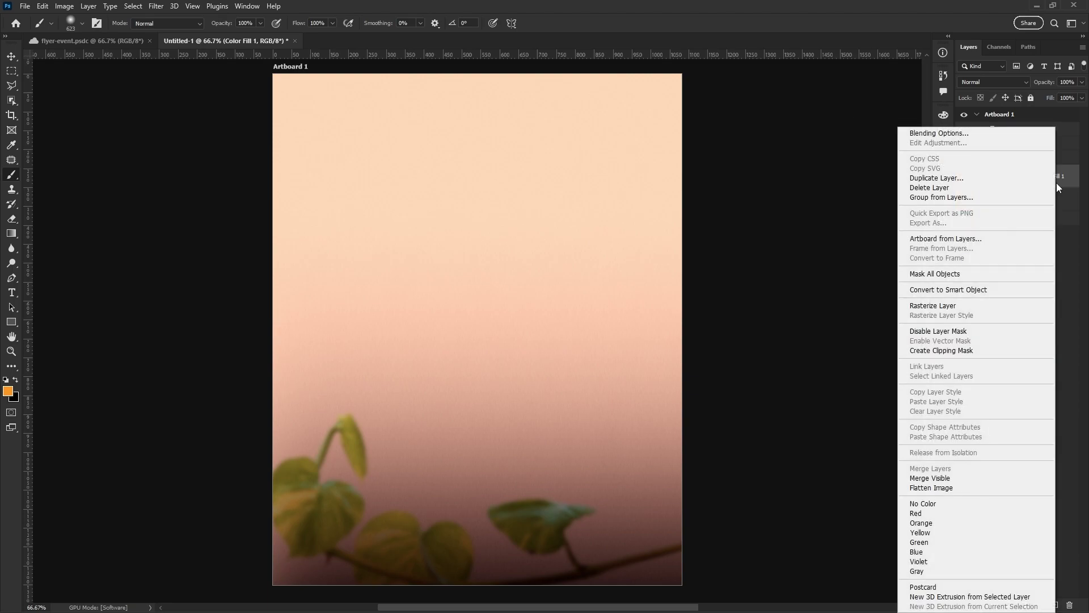
left_click(963, 352)
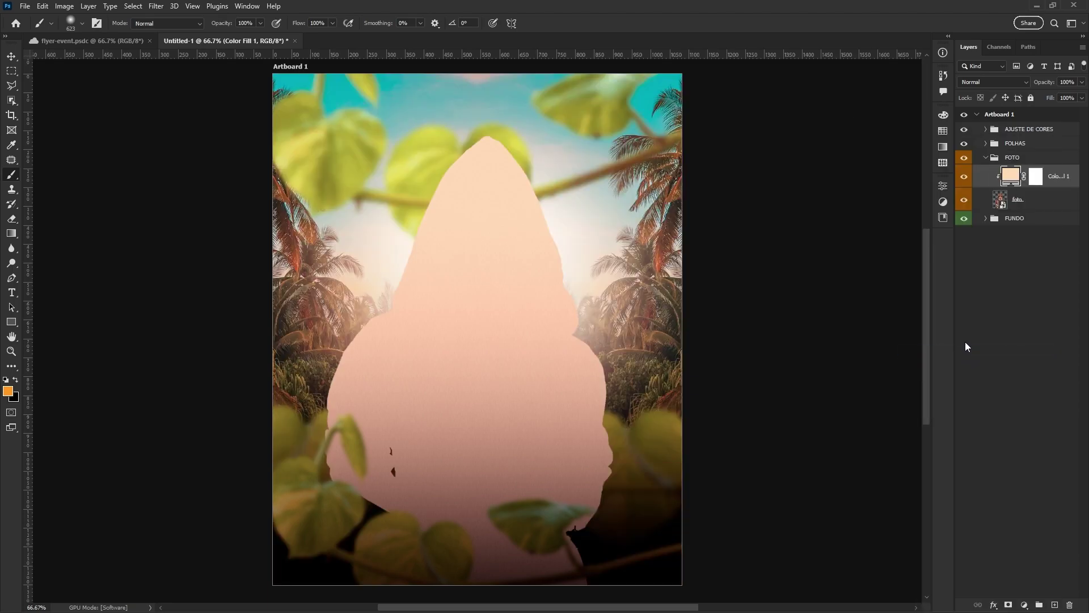
key("ctrl+z")
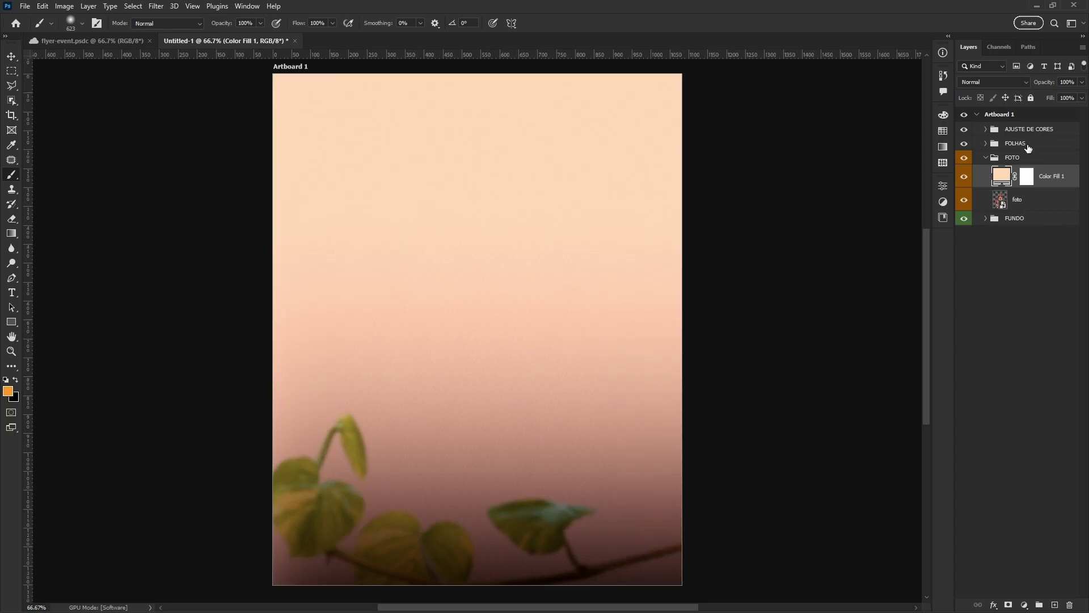
left_click(1016, 187, "alt")
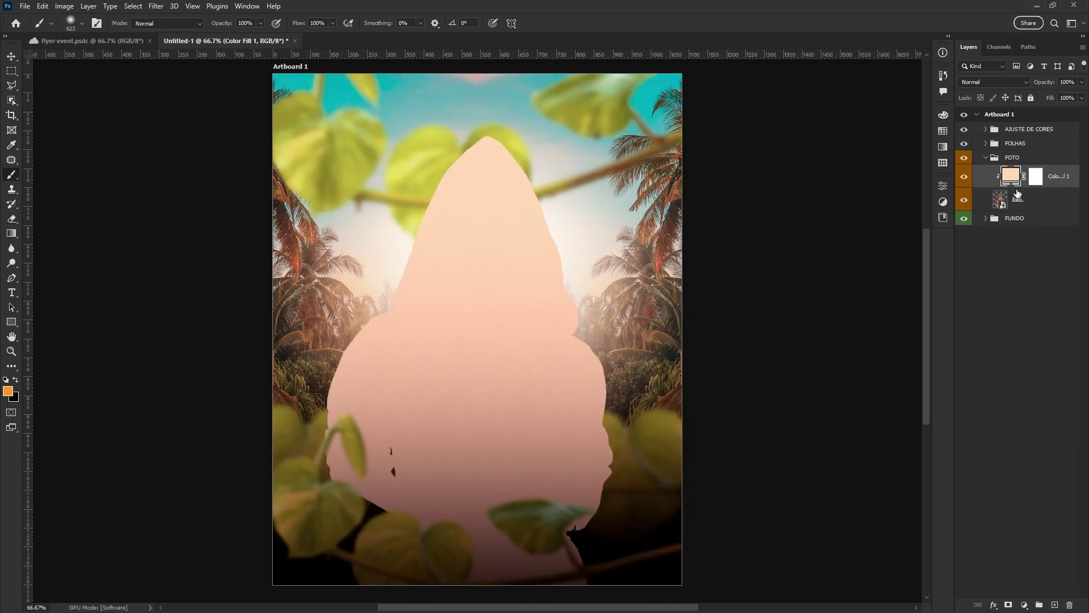
left_click(1018, 194, "alt")
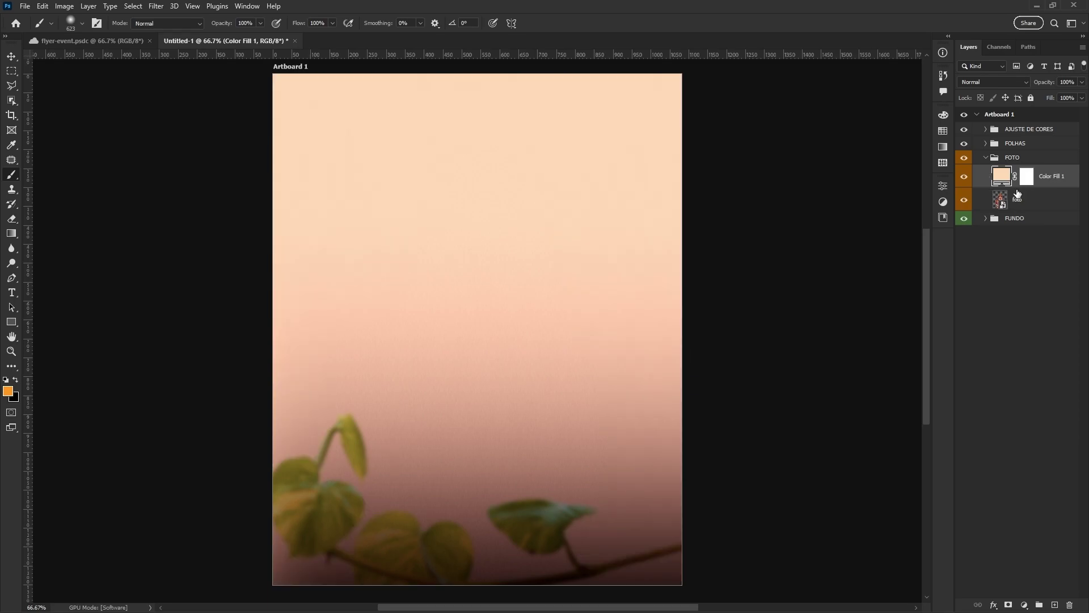
left_click(1018, 194, "alt")
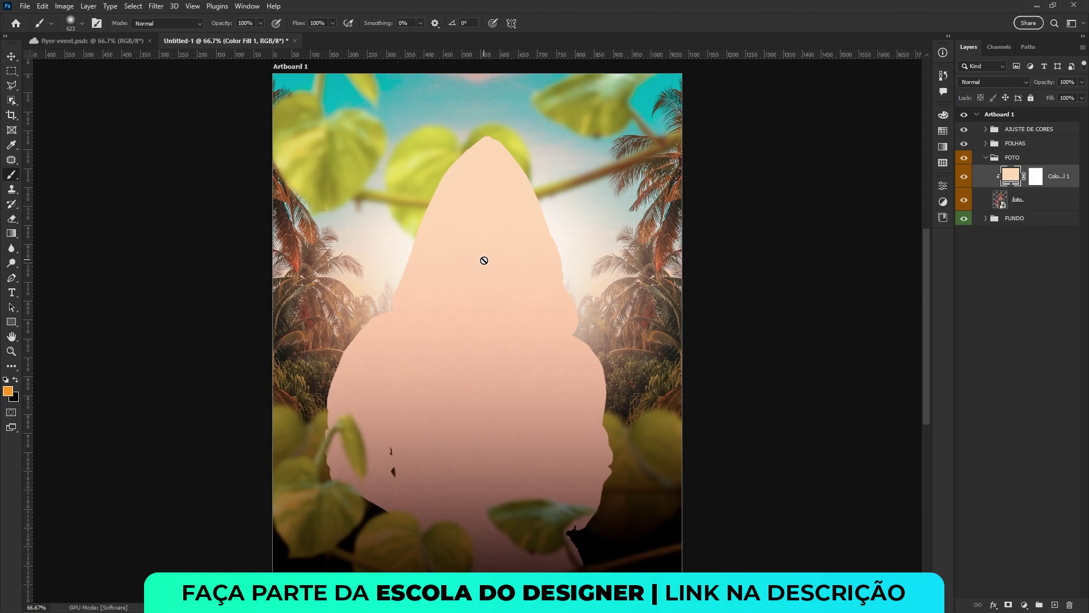
left_click(1035, 176)
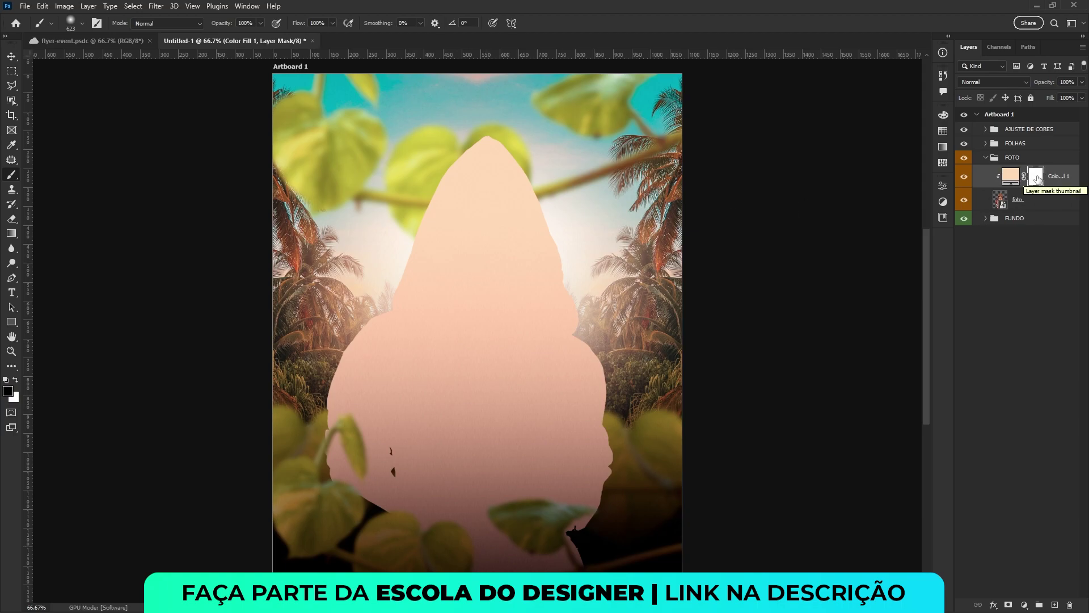
Invert the Color Fill 1 mask to black, hiding the peach fill from the woman.
key("ctrl+i")
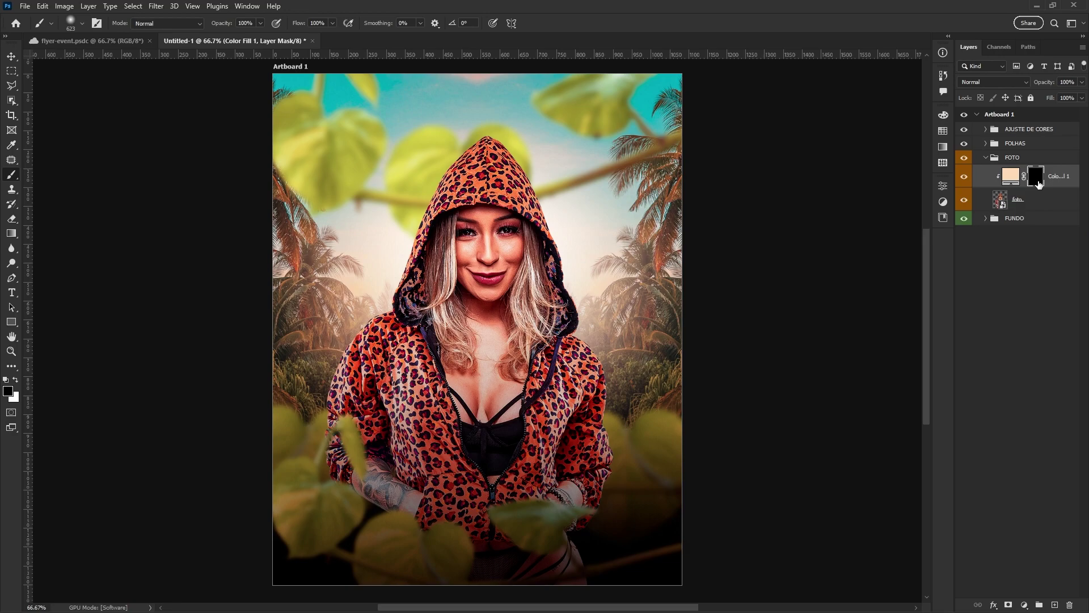
key("ctrl+i")
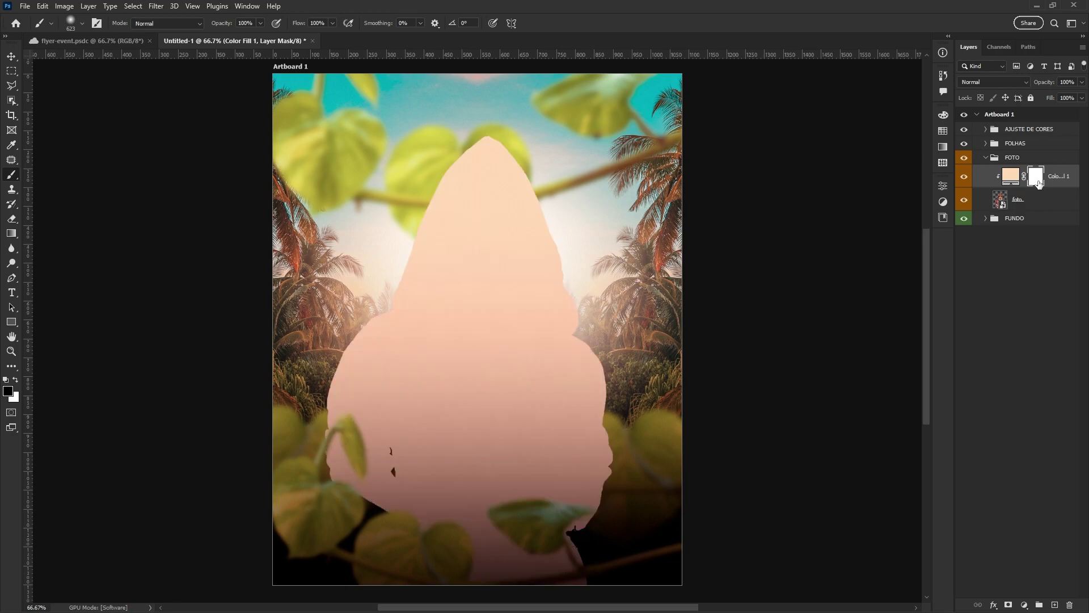
key("ctrl+i")
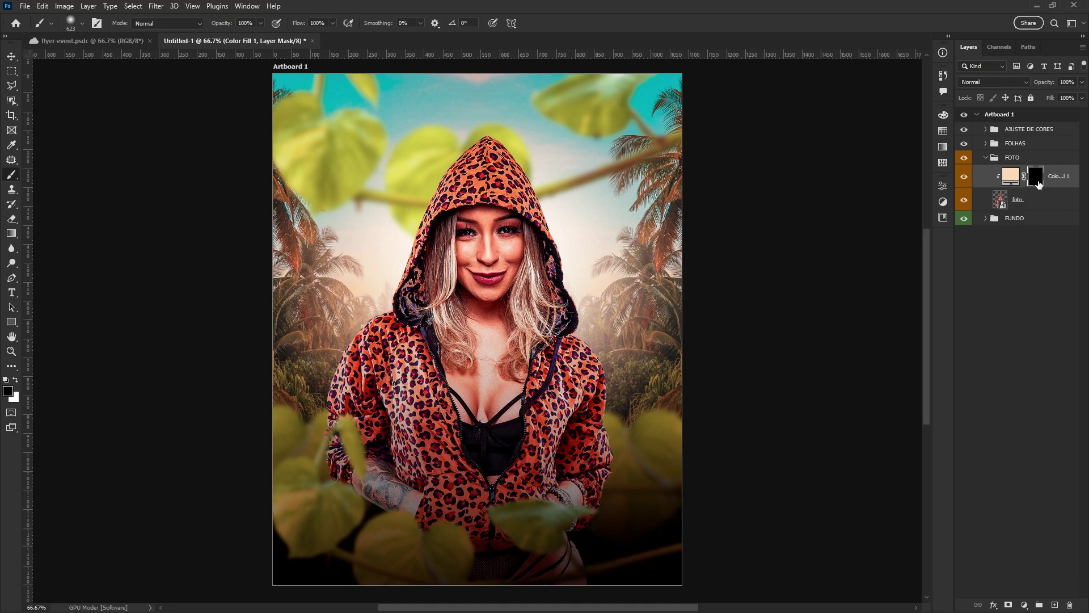
left_click(15, 379)
mouse_move(422, 284)
left_mouse_down()
mouse_move(389, 296)
mouse_move(371, 397)
left_mouse_up()
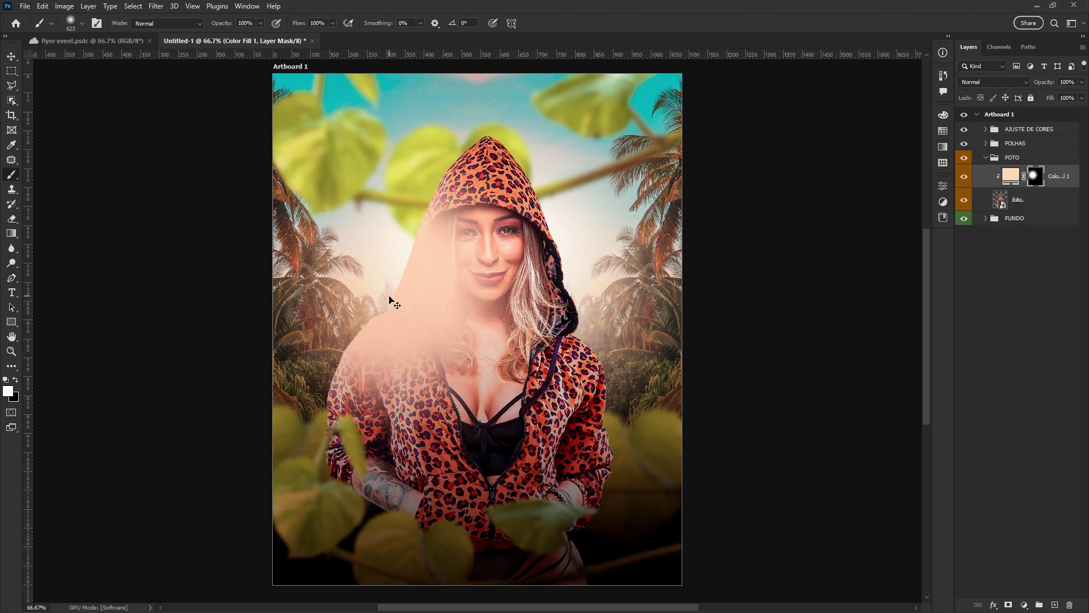
key("ctrl+z")
key("ctrl+z")
key("ctrl+z")
key("ctrl+z")
key("ctrl+z")
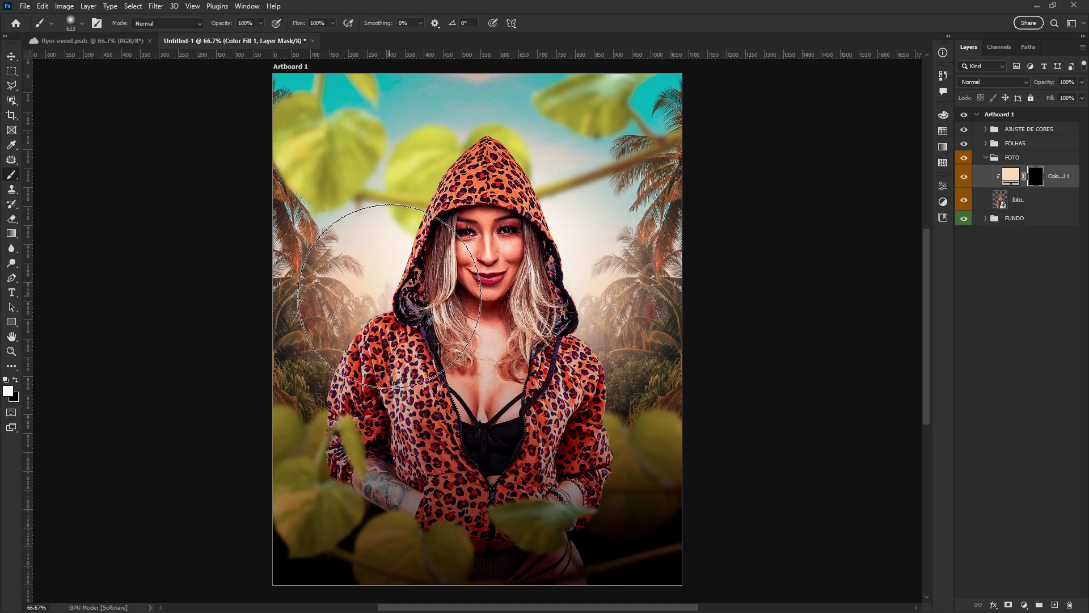
Shrink the brush and set its opacity to 10%.
key("bracketleft")
key("bracketleft")
key("bracketleft")
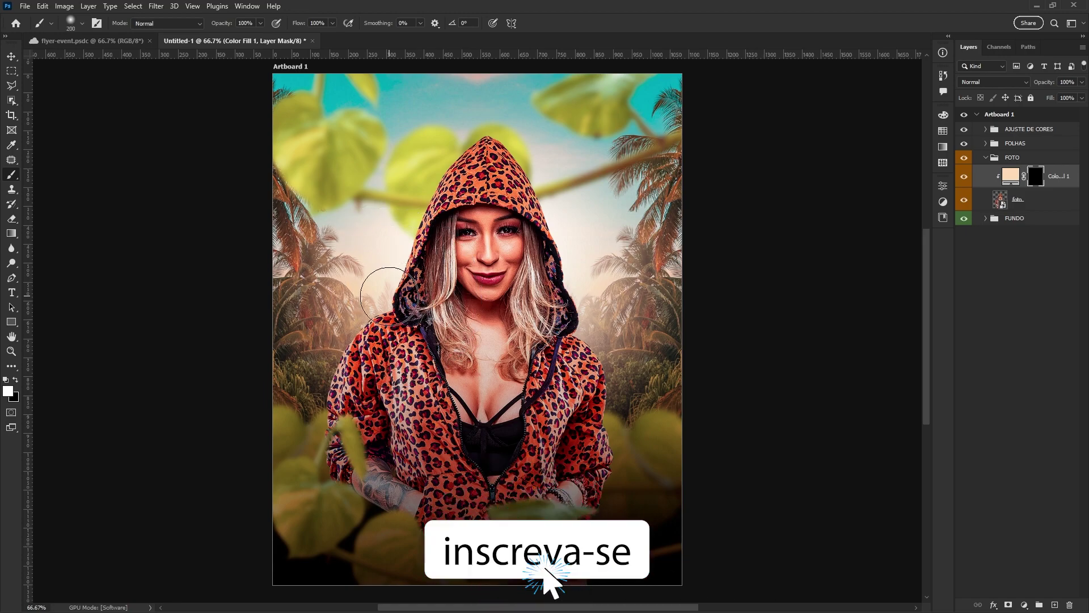
key("bracketleft")
key("bracketleft")
key("bracketleft")
key("bracketleft")
key("bracketleft")
key("bracketleft")
key("bracketleft")
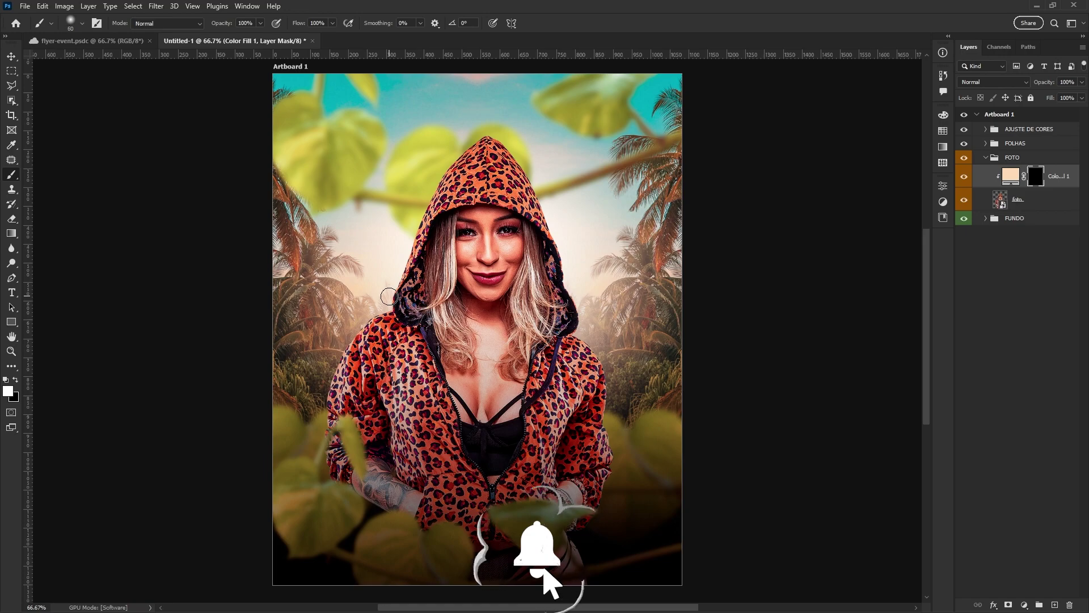
key("bracketleft")
key("bracketleft")
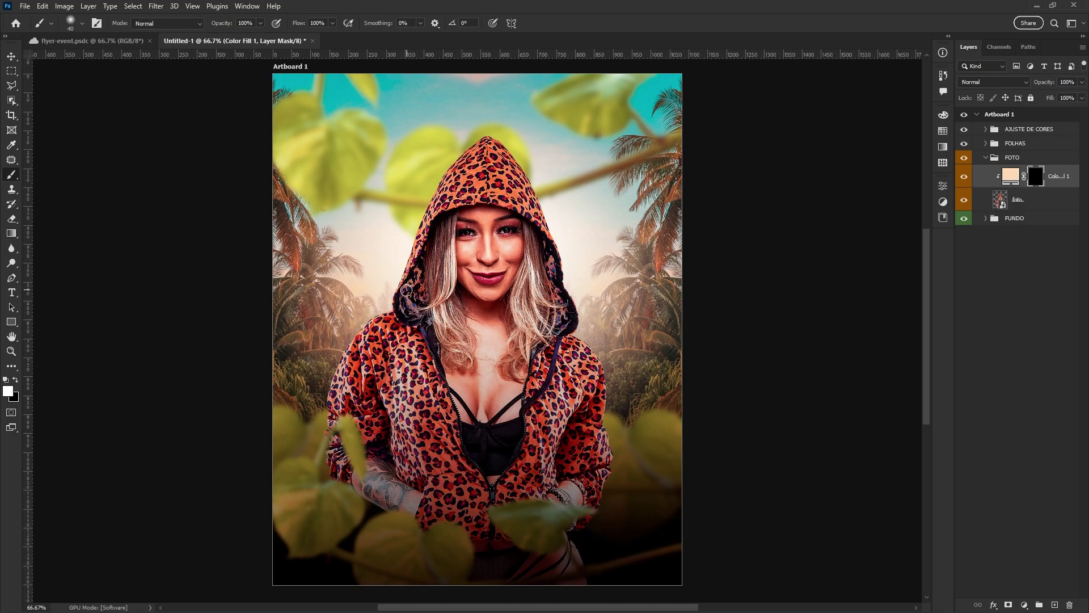
left_click(253, 23)
type("10")
Set Color Fill 1's blend mode to Screen and return to its mask.
left_click(1014, 179)
left_click(993, 82)
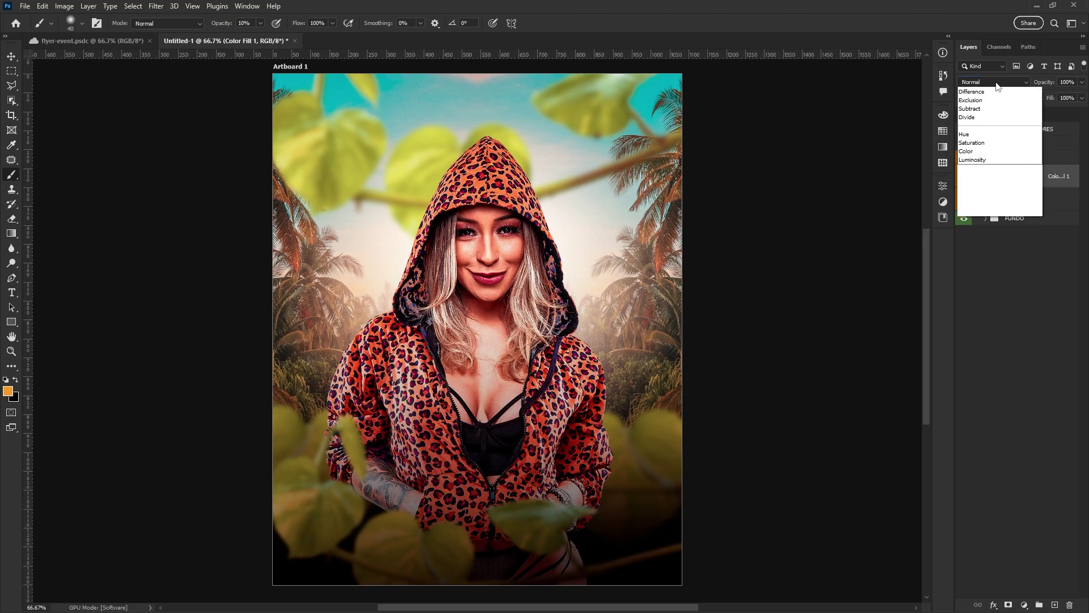
left_click(976, 177)
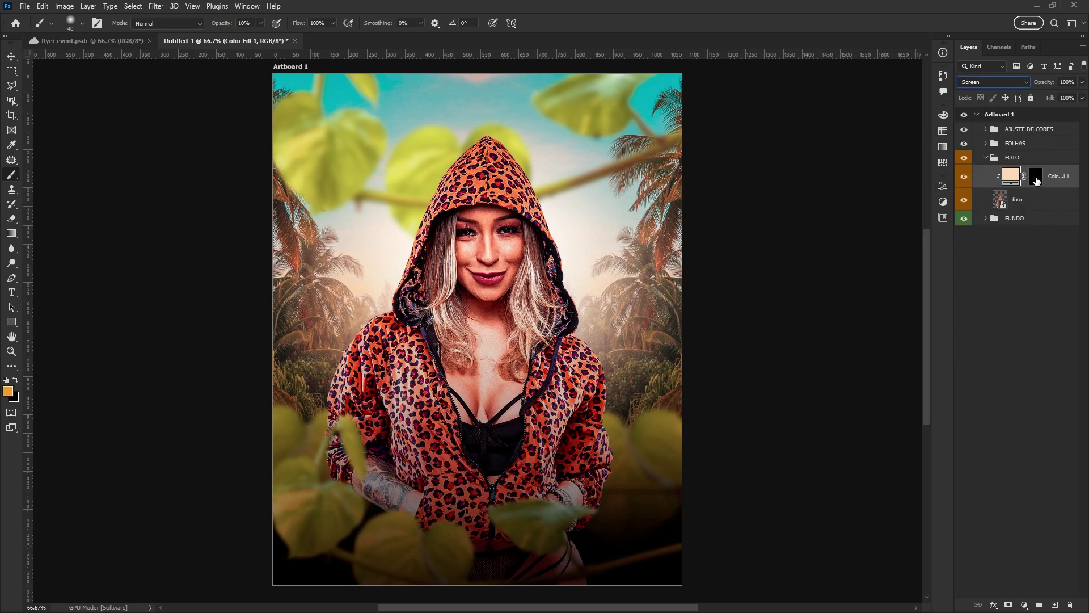
left_click(1037, 178)
At 100% zoom, paint peach glow along the hood and left shoulder, ending at 5% opacity.
key("ctrl+plus")
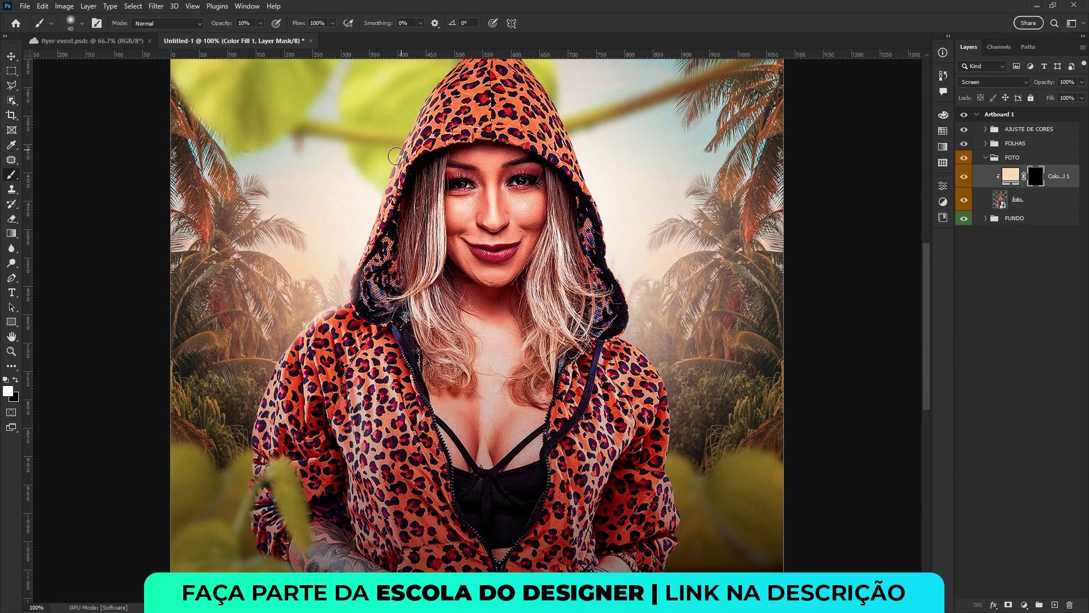
left_click_drag(410, 130, 358, 226)
key("bracketleft")
key("bracketleft")
key("bracketleft")
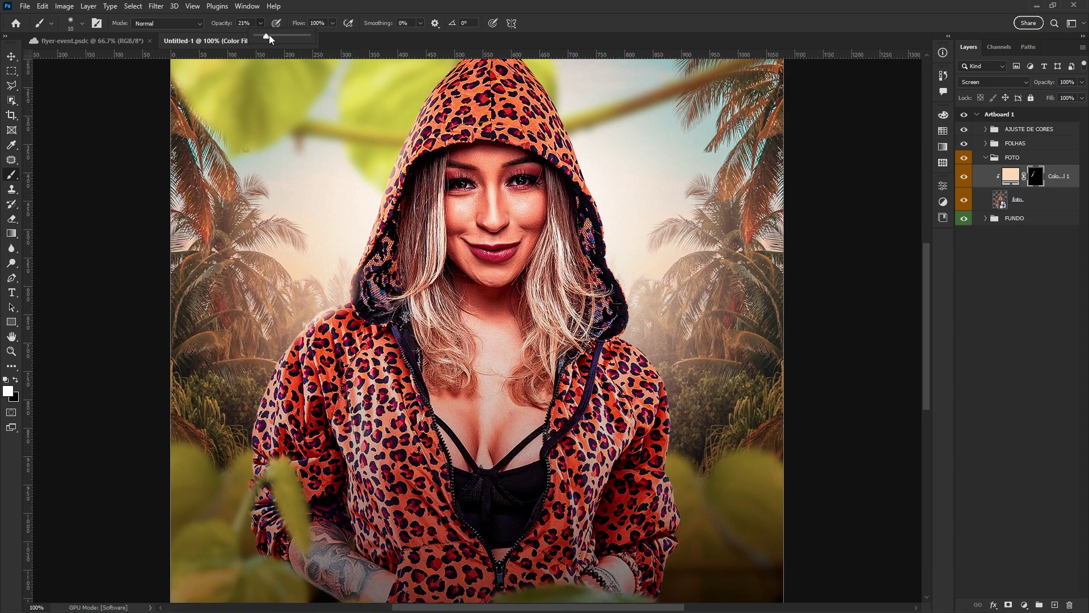
left_click_drag(269, 35, 272, 35)
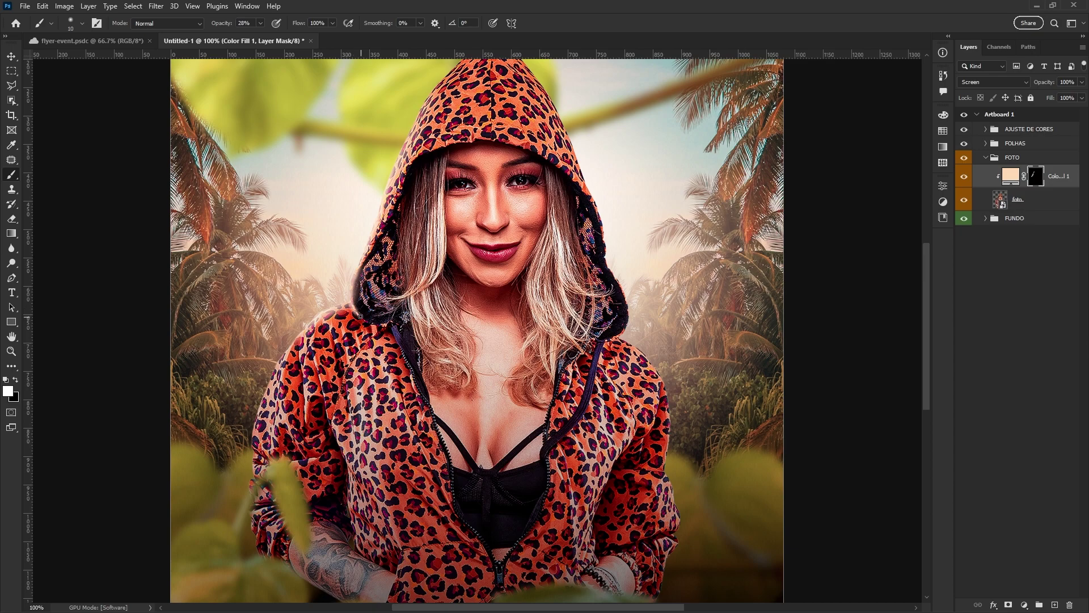
left_click_drag(286, 353, 279, 362)
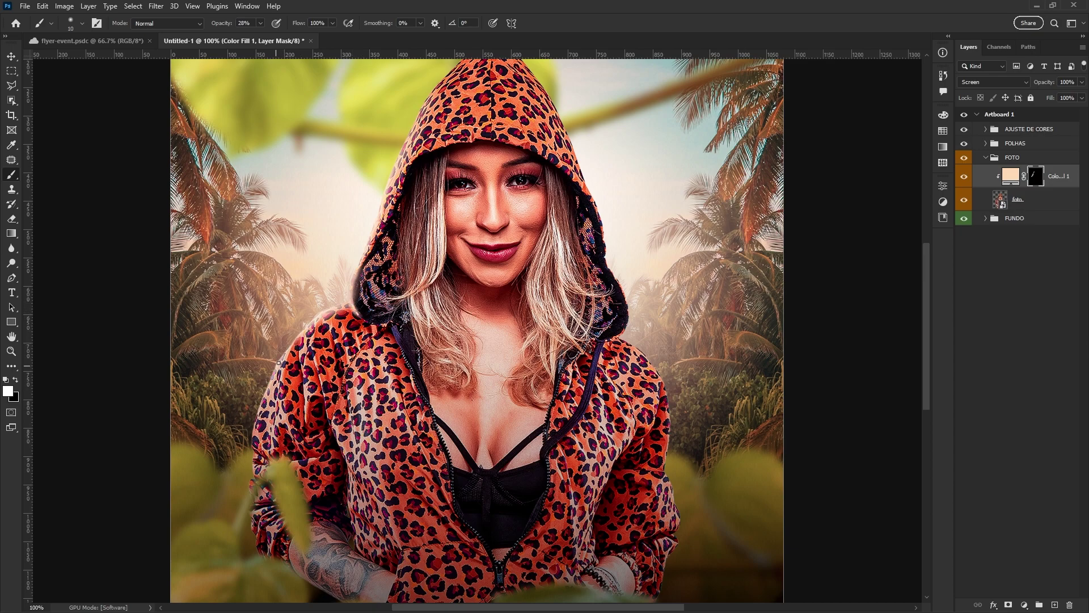
left_click(261, 25)
left_click(247, 35)
key("bracketright")
key("bracketright")
key("bracketright")
Paint glow along the hood and jacket's right edge at 51% brush opacity.
key("ctrl+0")
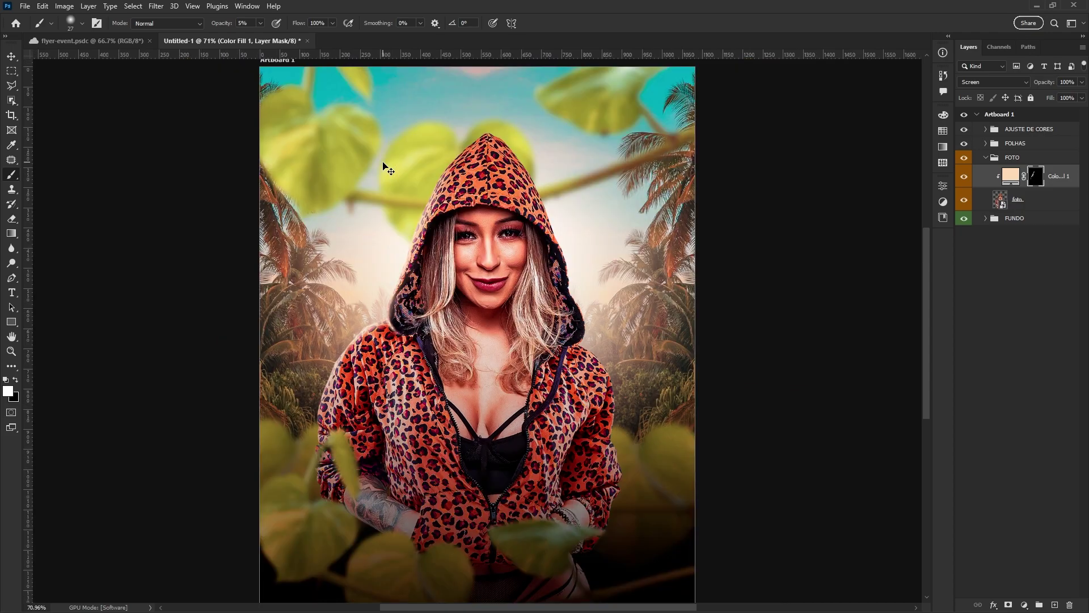
left_click_drag(568, 297, 562, 248)
left_click(242, 23)
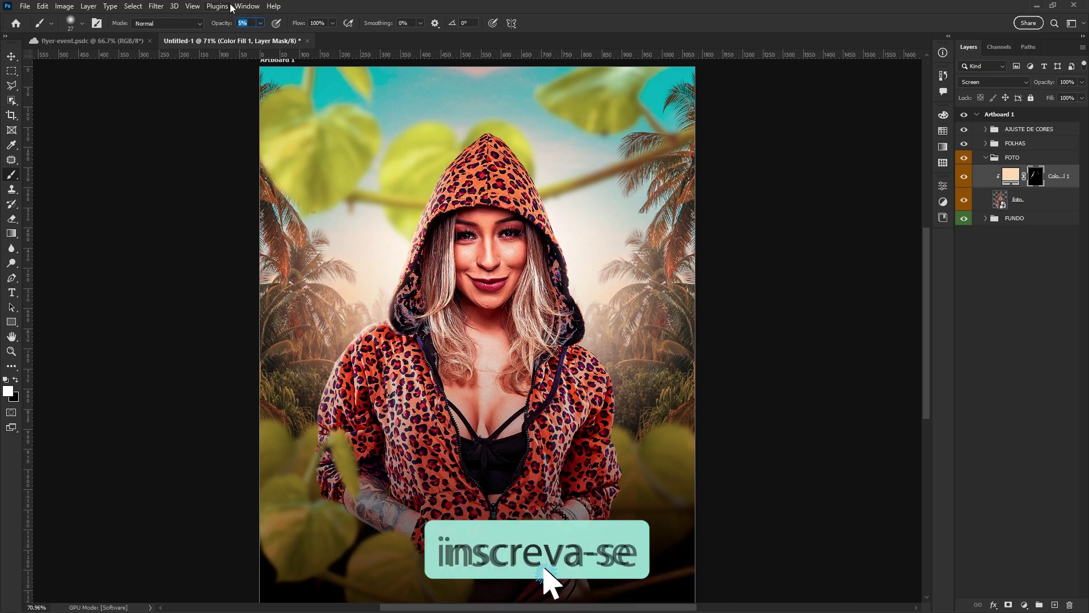
type("51")
key("Return")
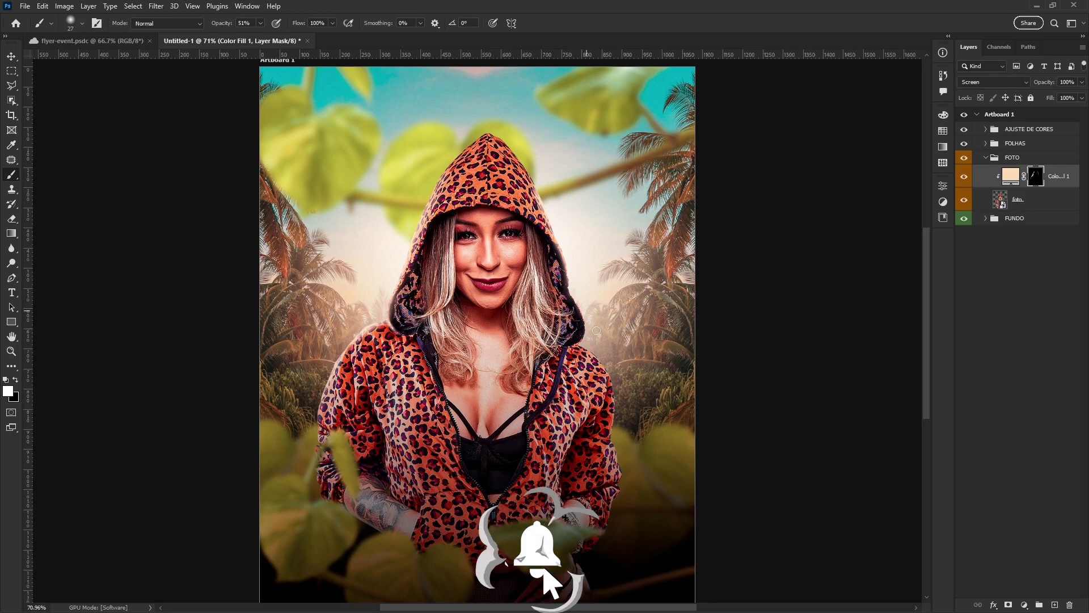
mouse_move(575, 340)
left_mouse_down()
mouse_move(615, 395)
mouse_move(572, 343)
mouse_move(541, 191)
left_mouse_up()
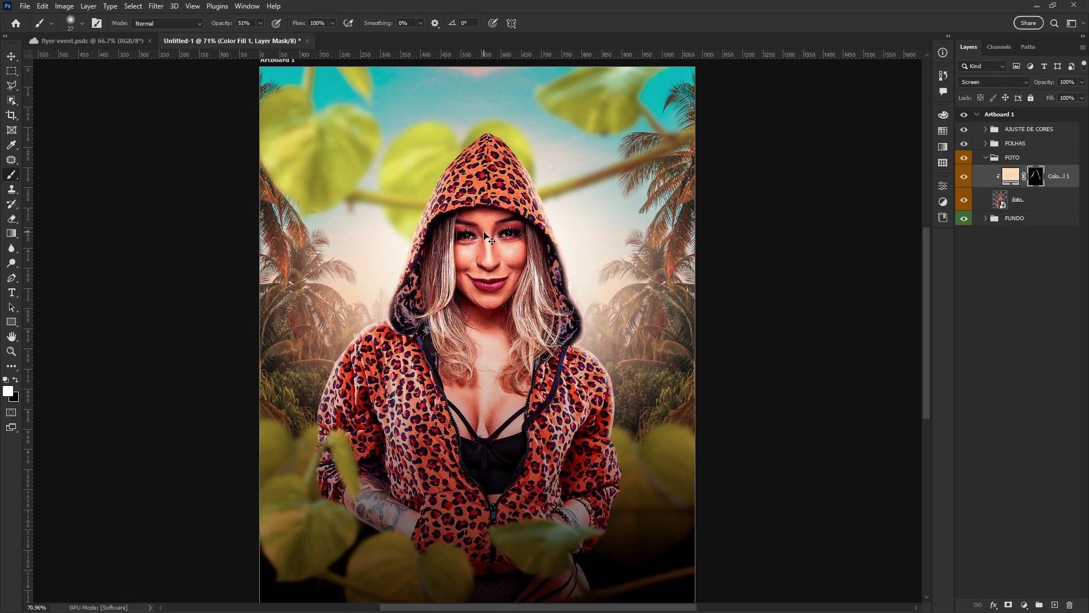
key("ctrl+minus")
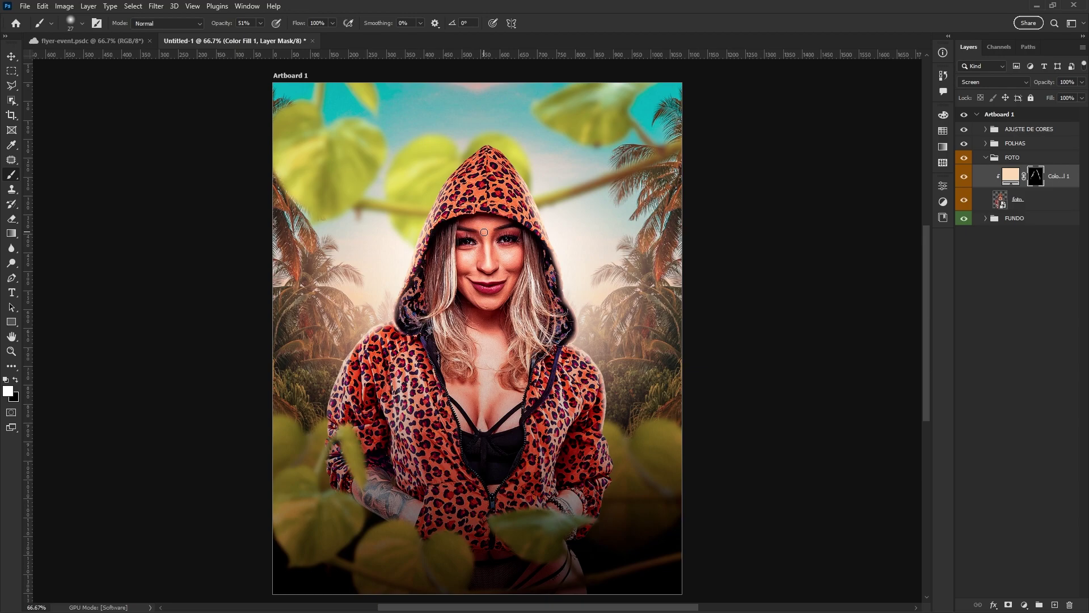
left_click_drag(428, 276, 468, 277)
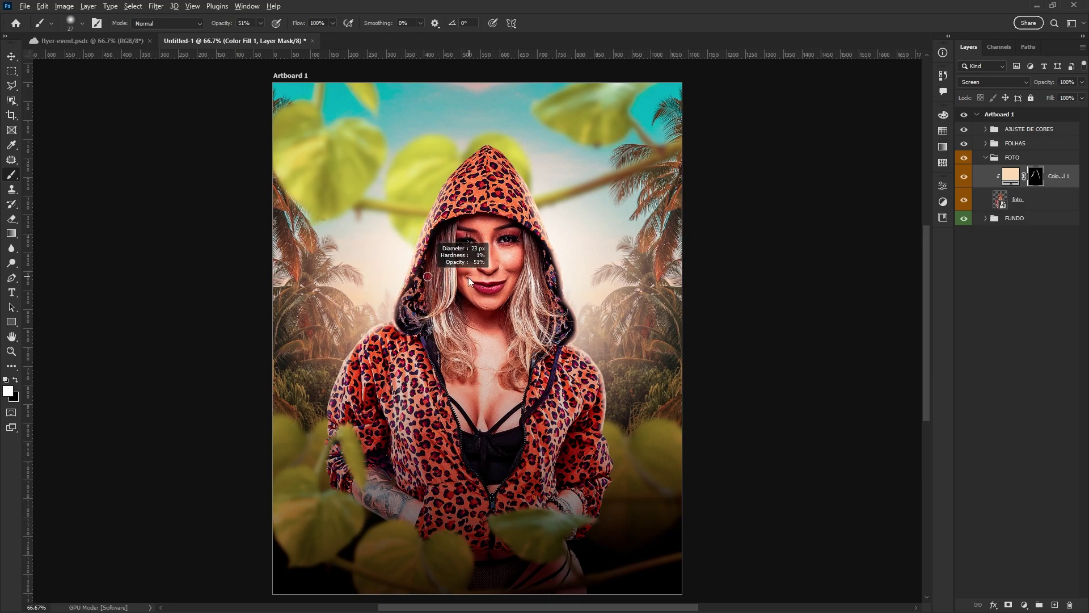
mouse_move(437, 170)
left_mouse_down()
mouse_move(380, 269)
mouse_move(327, 431)
left_mouse_up()
key("ctrl+z")
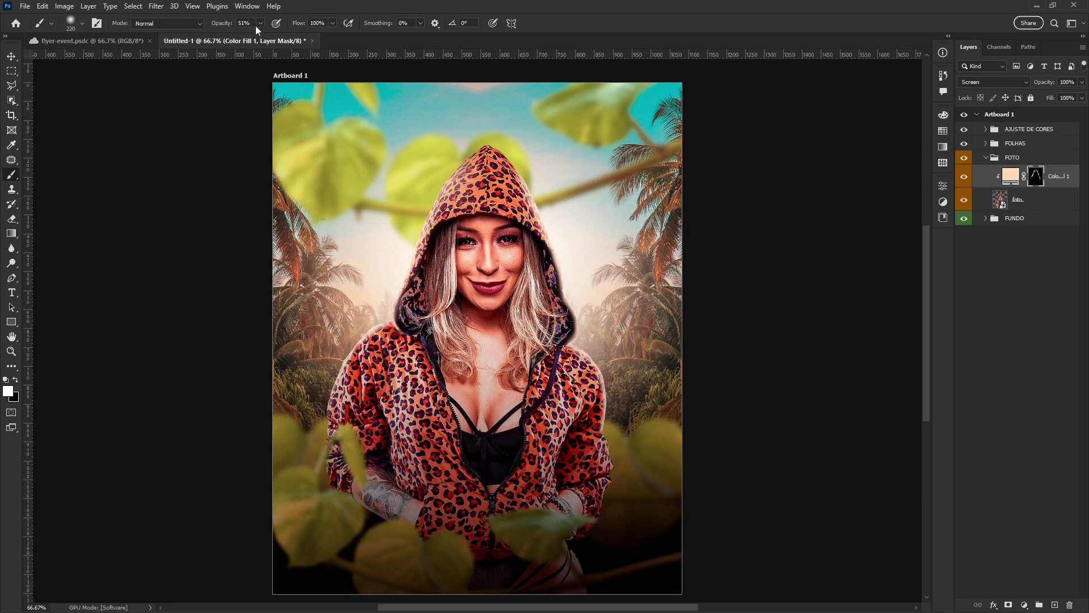
With a 10% opacity, 125 px brush, brighten the hood edge near the neck.
left_click(253, 24)
type("10")
key("Return")
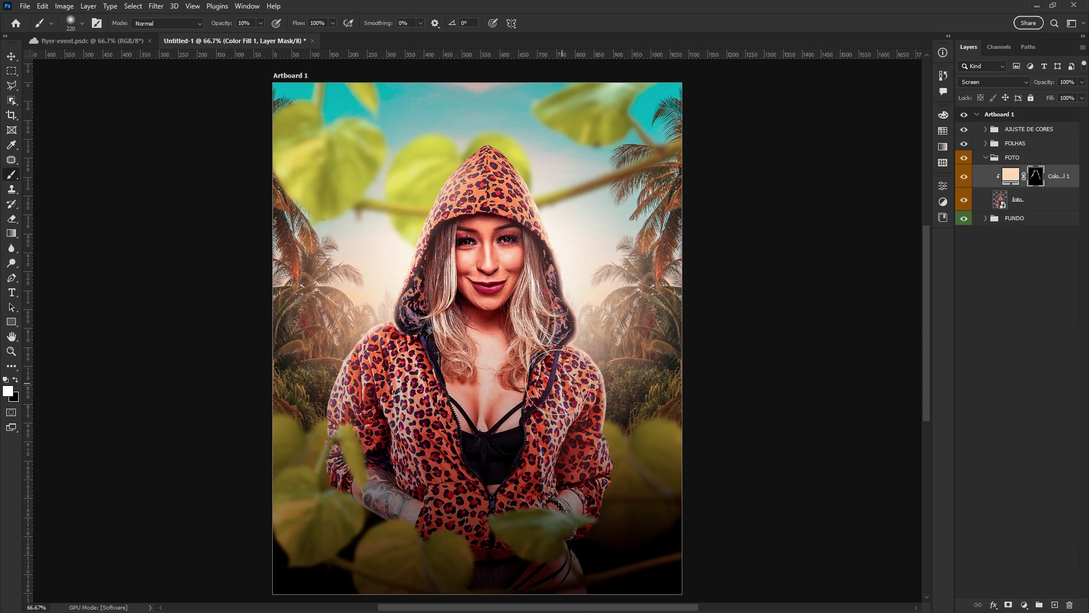
key("bracketleft")
key("bracketleft")
key("bracketleft")
key("bracketleft")
key("bracketleft")
key("bracketleft")
left_click_drag(394, 323, 411, 338)
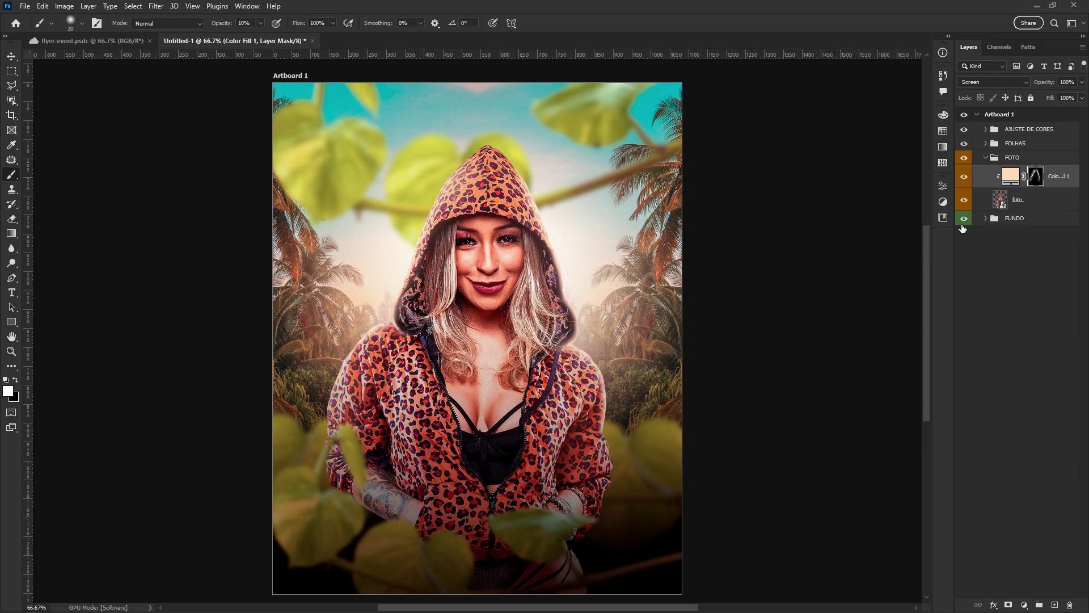
Check the Color Fill 1 glow, then add a new empty layer above FOLHAS.
left_click(964, 177)
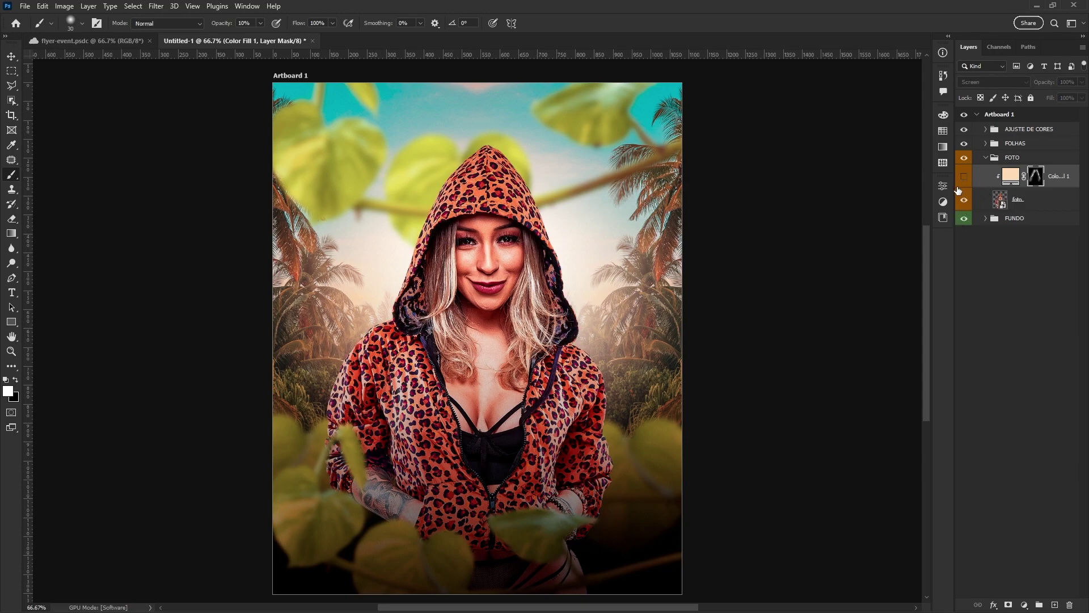
left_click(965, 176)
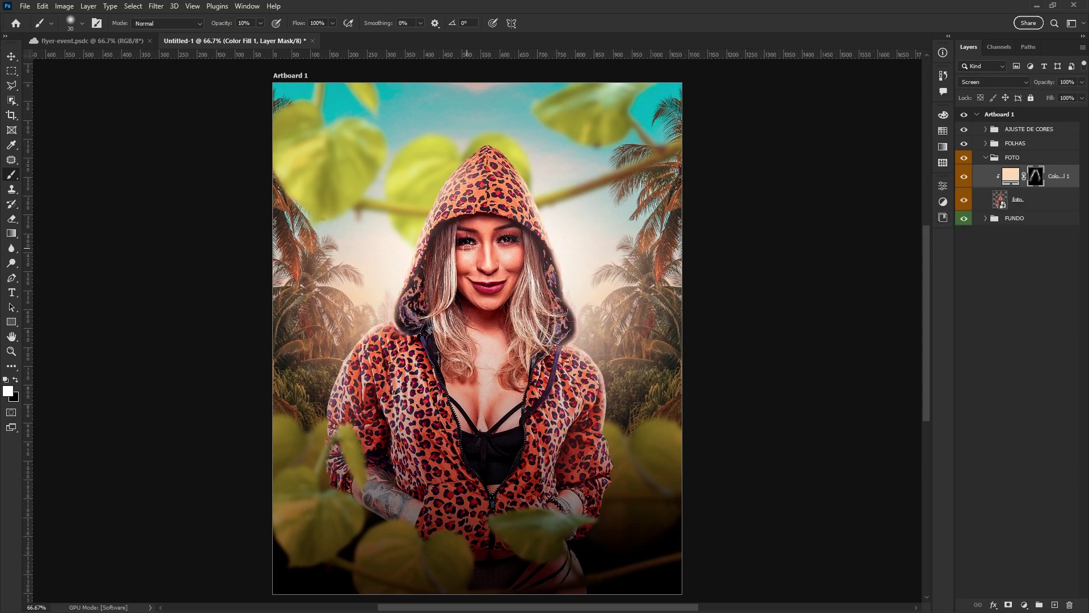
key("ctrl+minus")
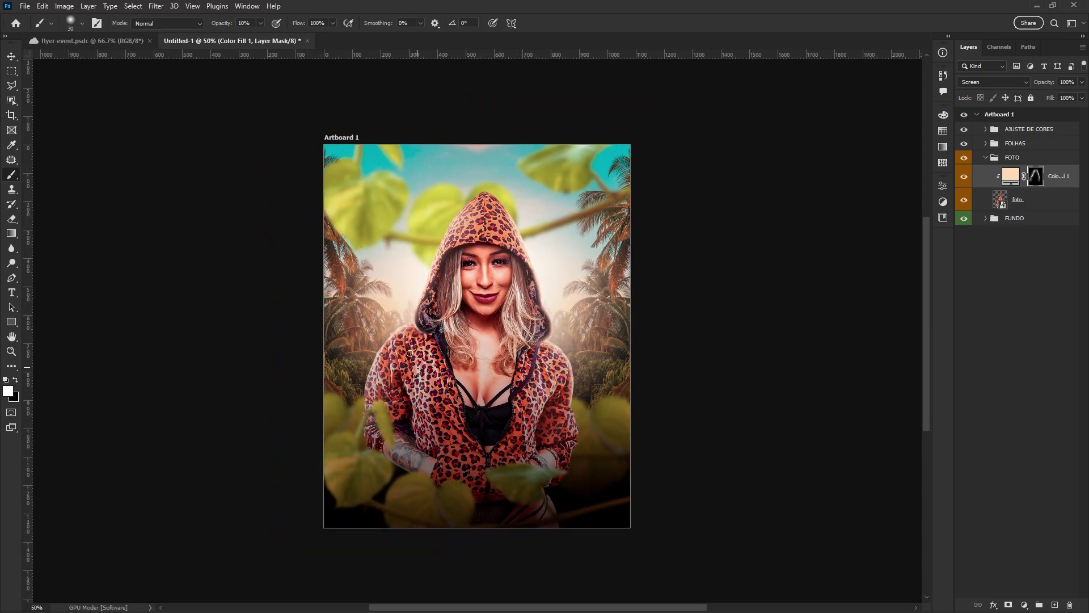
left_click(987, 158)
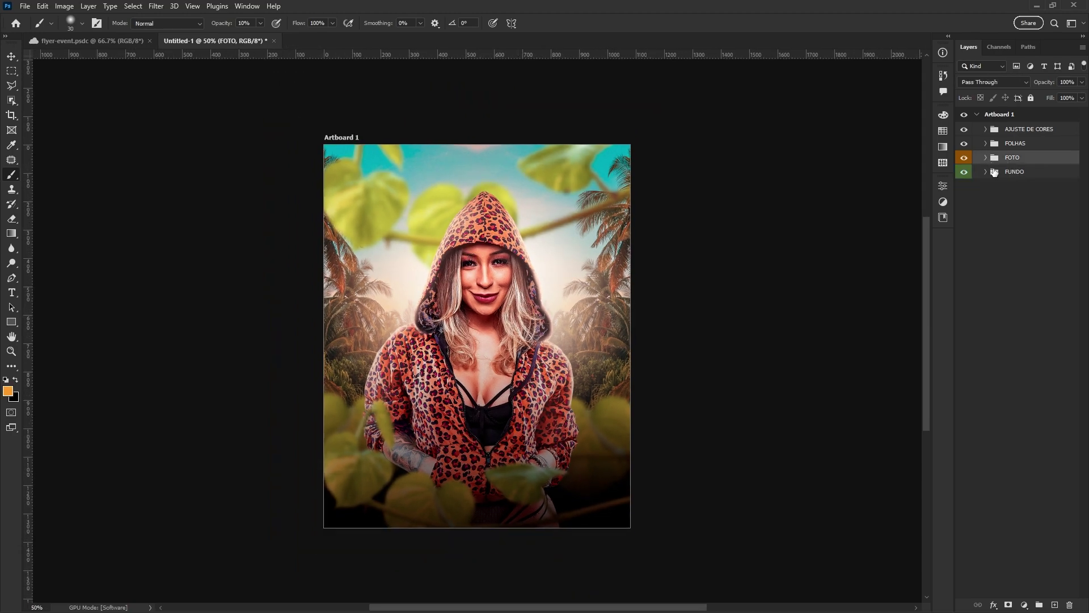
left_click(1019, 146)
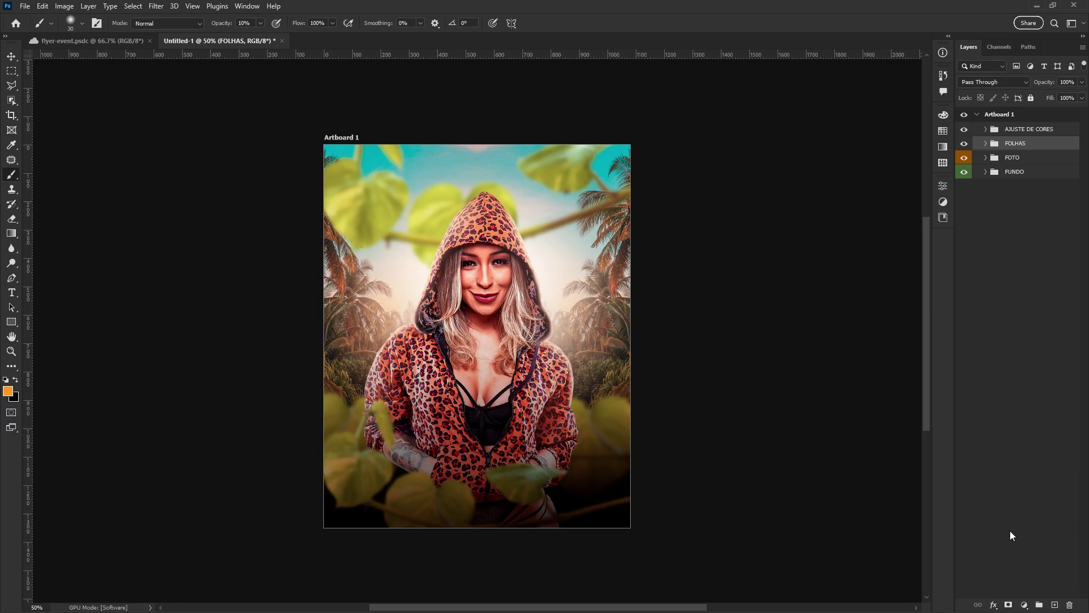
left_click(1055, 604)
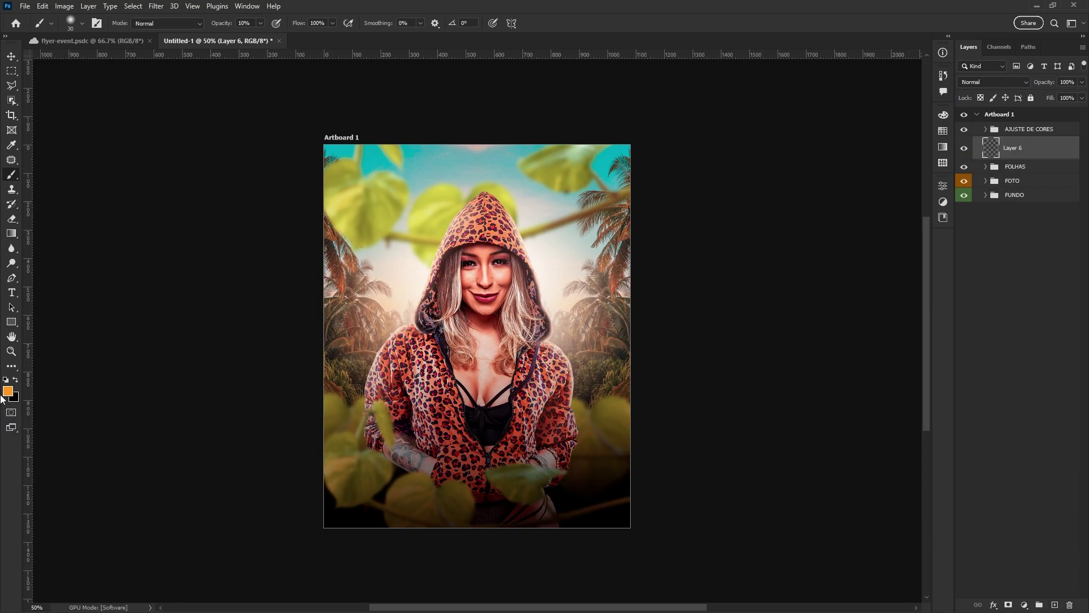
Paint an orange glow with a 412 px brush, set it to Screen and scale it about 2x.
left_click(262, 23)
left_click_drag(460, 308, 493, 288)
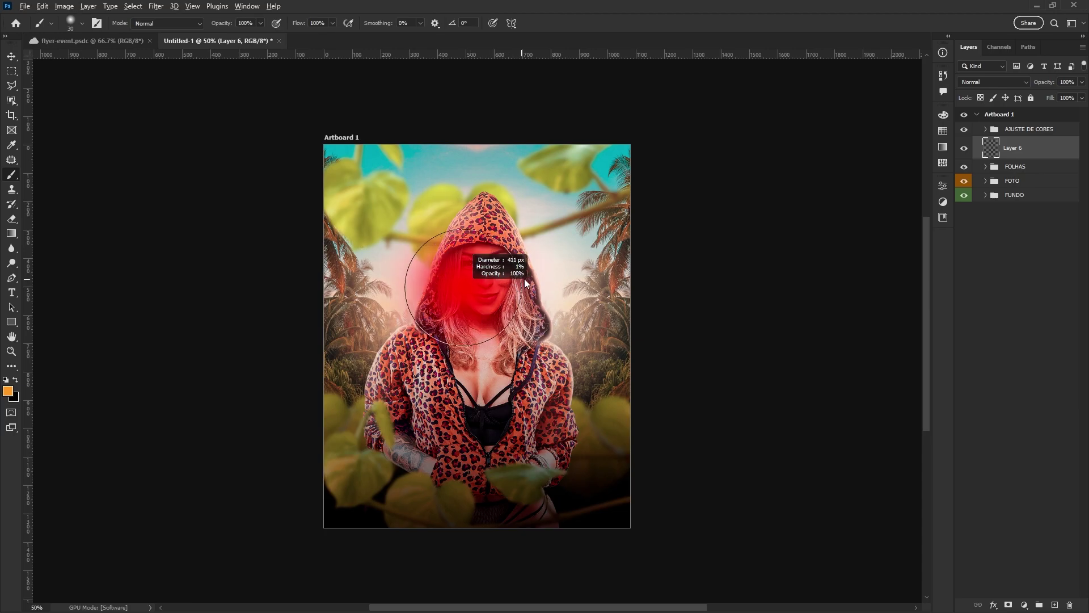
left_click(460, 308)
left_click(993, 81)
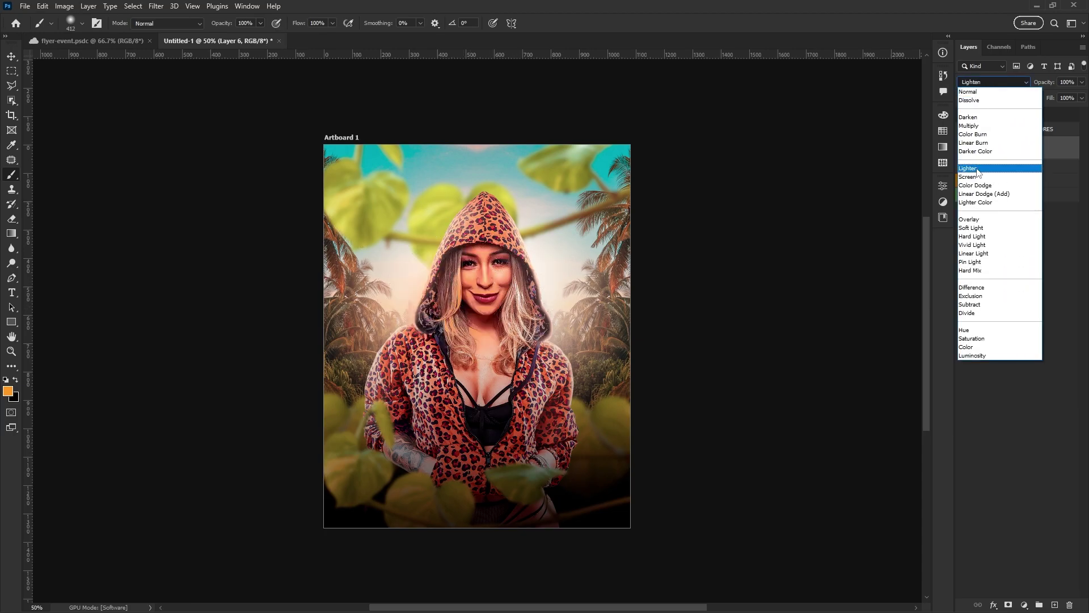
left_click(977, 179)
key("ctrl+t")
mouse_move(557, 310)
left_mouse_down()
mouse_move(650, 311)
mouse_move(511, 298)
mouse_move(578, 316)
left_mouse_up()
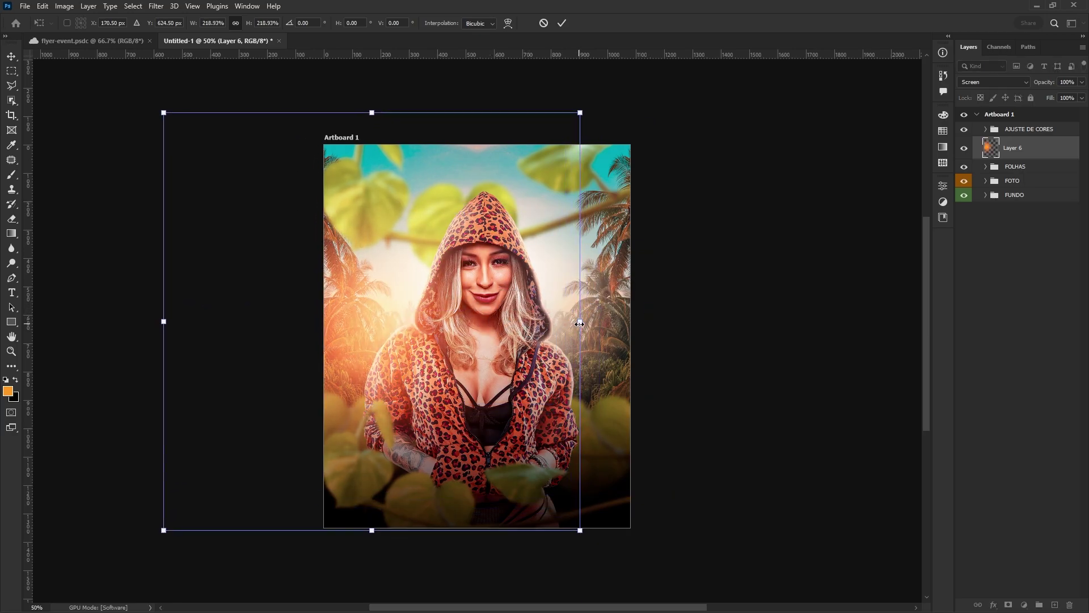
key("Return")
Duplicate the orange glow layer and move the copy to the right side.
key("ctrl+j")
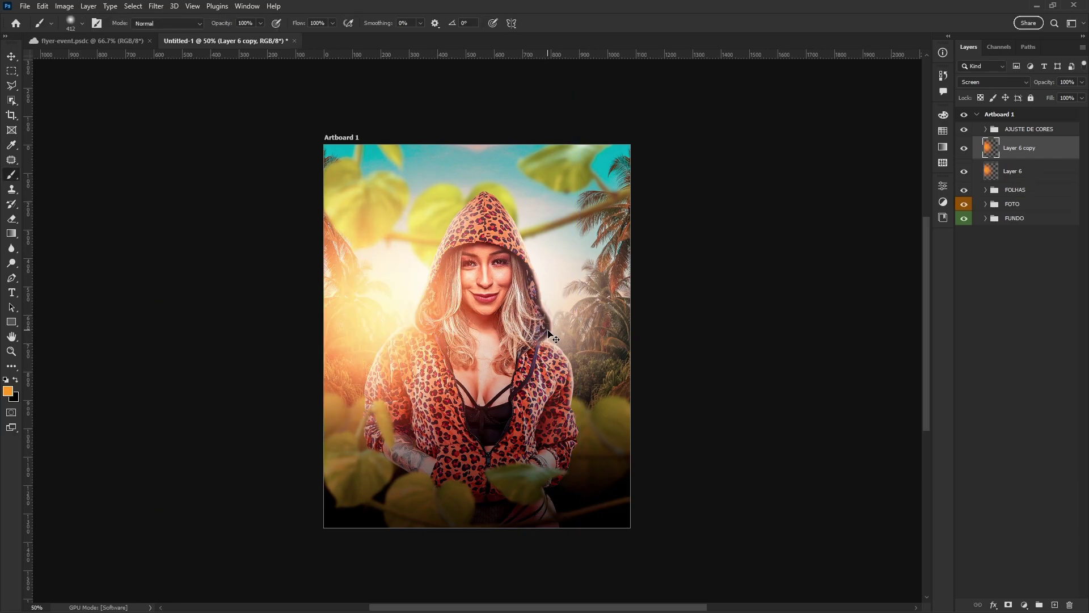
key("ctrl+t")
mouse_move(388, 320)
left_mouse_down()
mouse_move(529, 320)
mouse_move(582, 281)
mouse_move(606, 295)
left_mouse_up()
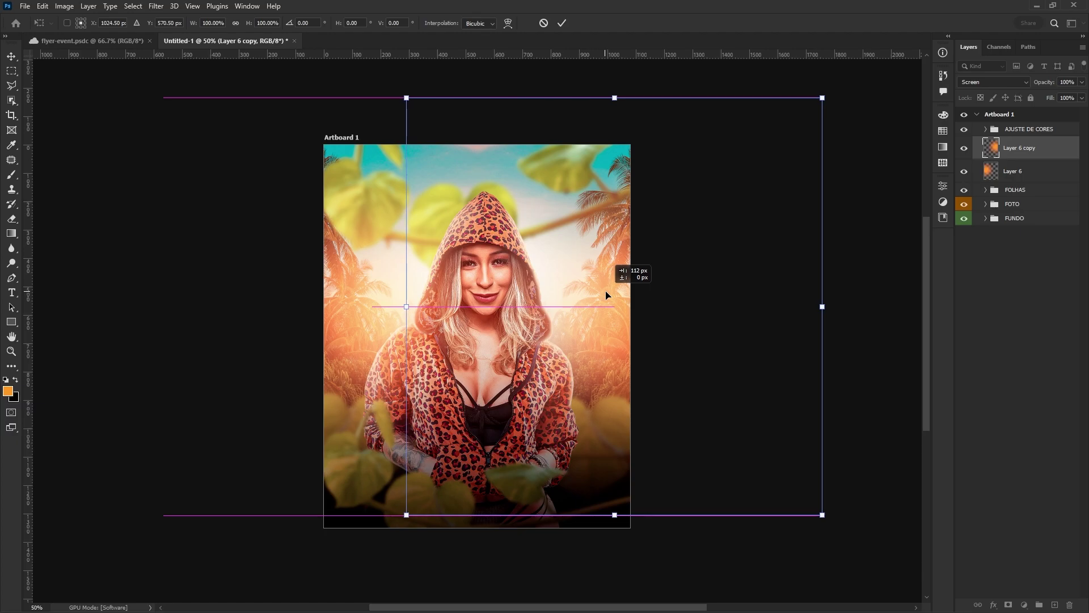
key("Return")
left_click(1013, 171)
key("b")
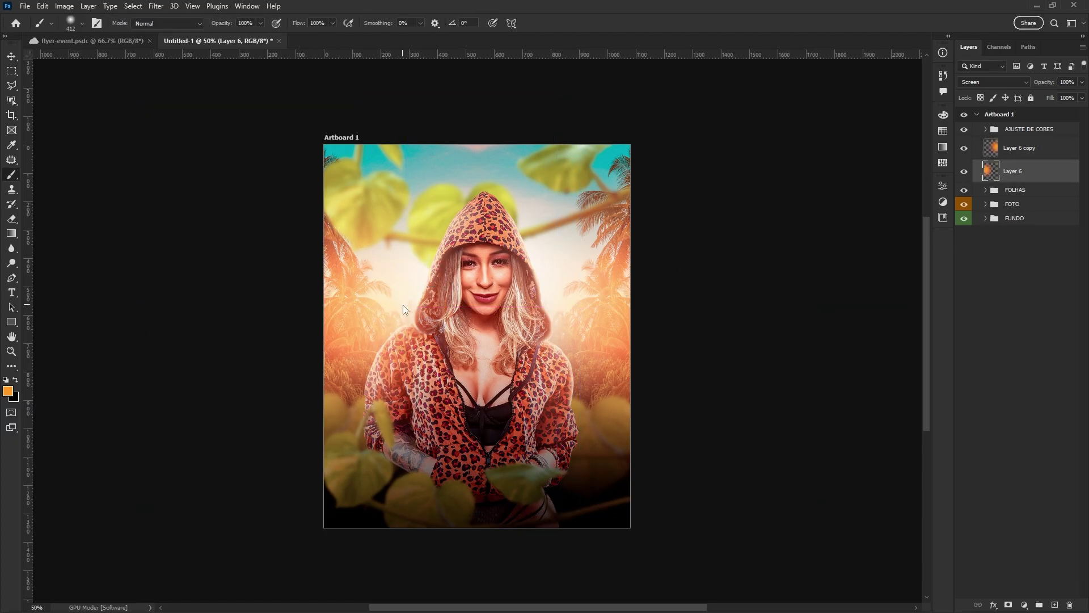
key("ctrl+minus")
key("ctrl+minus")
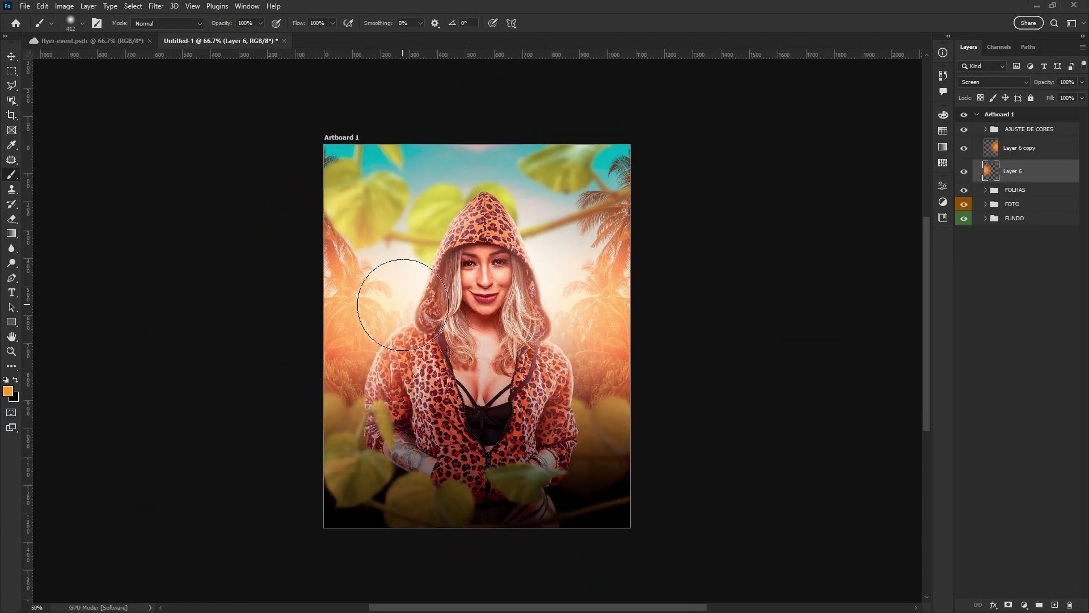
mouse_move(507, 599)
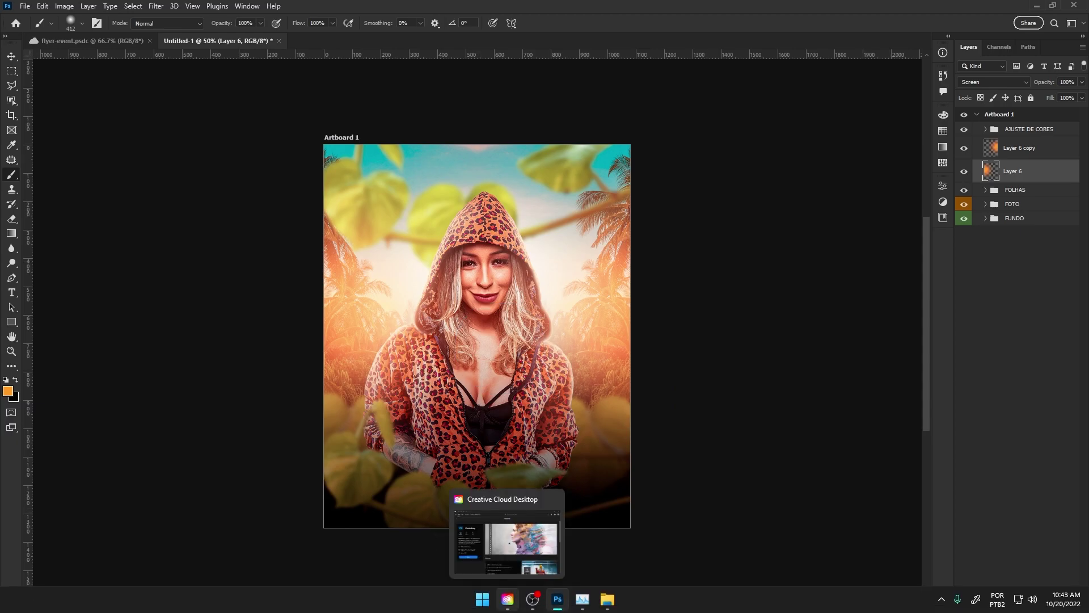
Place the flohas-03 vine, scaled to about 16% and rotated upright left of centre.
left_click(615, 591)
left_click_drag(344, 152, 448, 320)
key("alt+Tab")
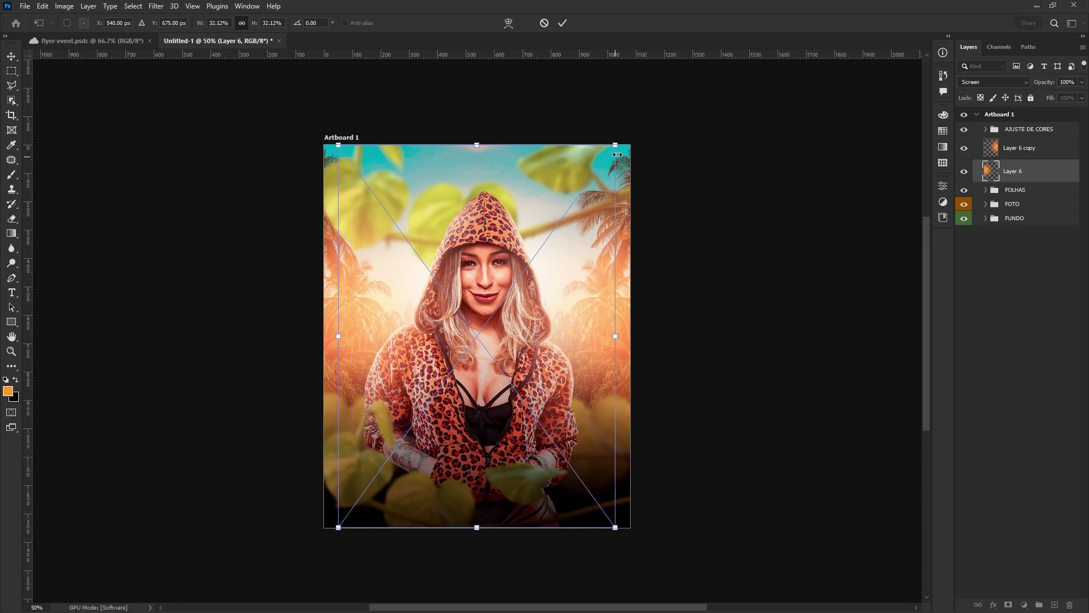
left_click_drag(617, 154, 547, 251)
mouse_move(533, 289)
left_mouse_down()
mouse_move(523, 393)
mouse_move(423, 391)
left_mouse_up()
left_click_drag(509, 352, 489, 362)
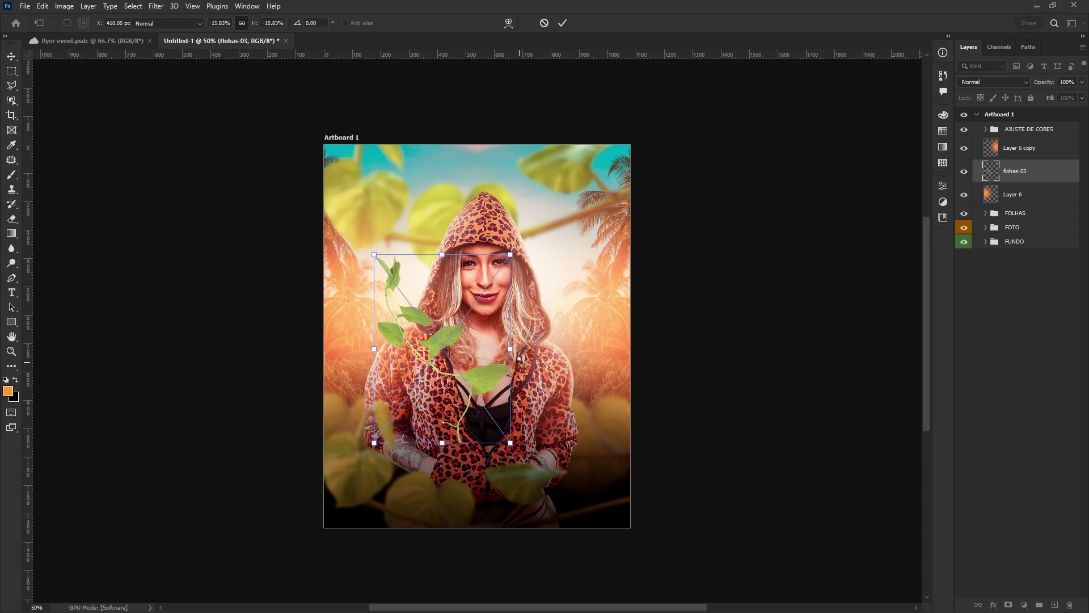
key("Return")
Duplicate the vine, flip the copy horizontally to the right, and group both vines.
key("ctrl+j")
key("ctrl+t")
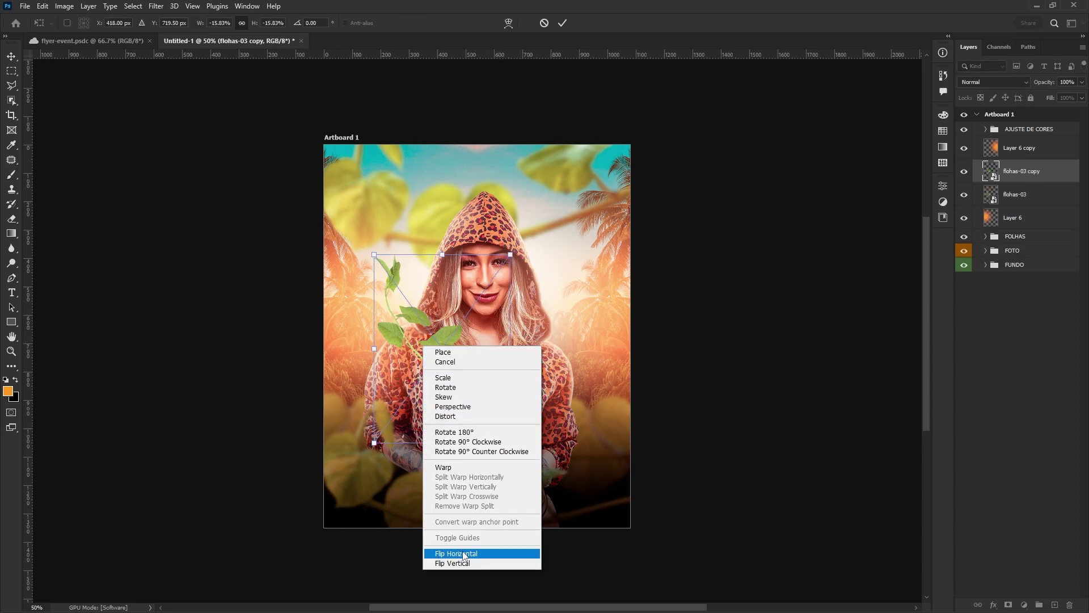
left_click(456, 553)
key("Return")
key("b")
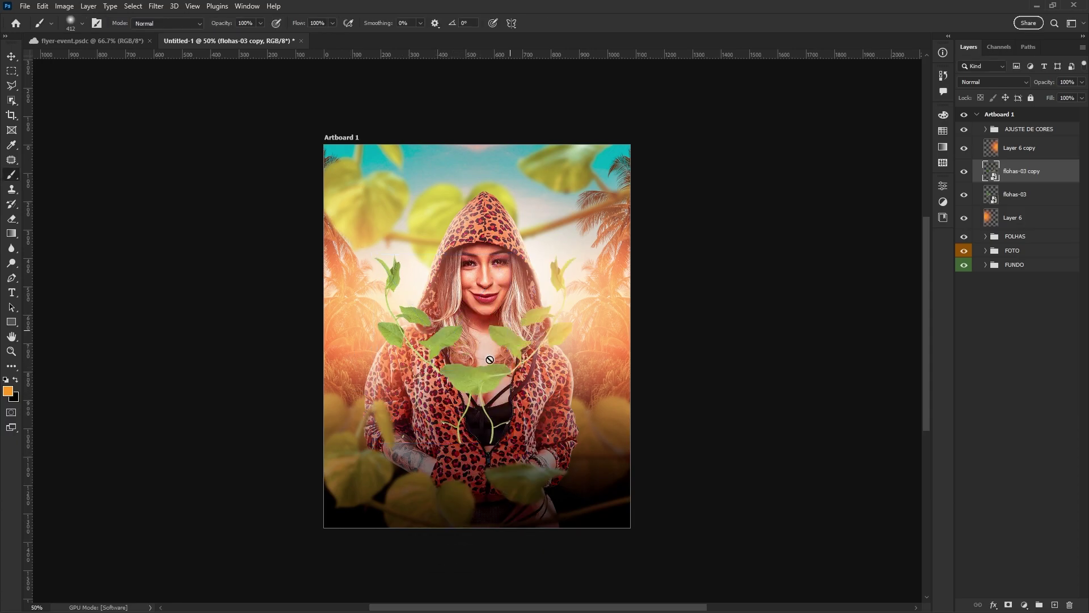
left_click(1026, 203, "shift")
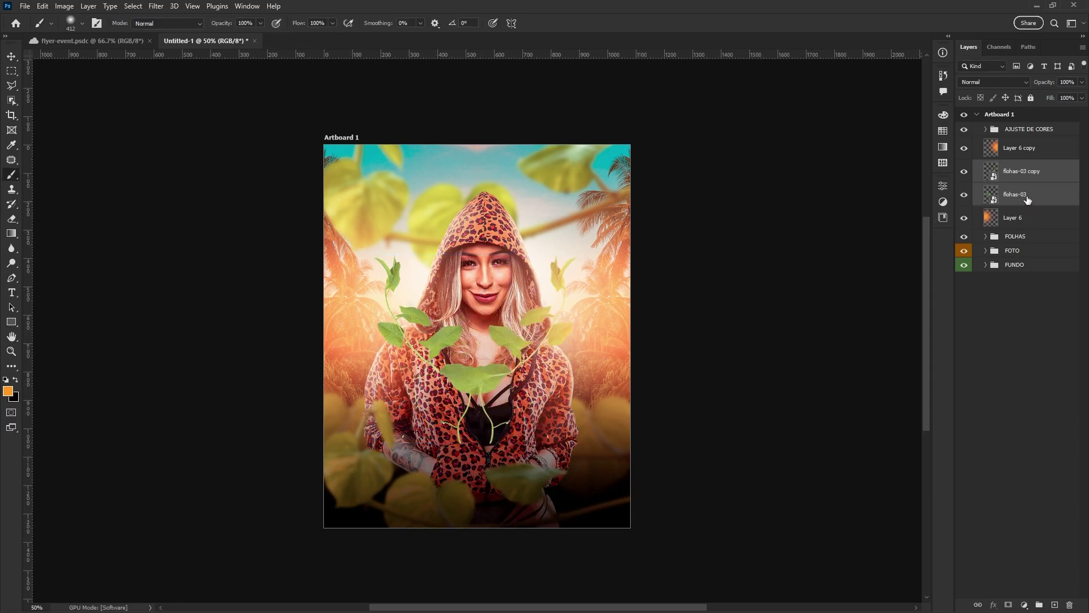
key("ctrl+g")
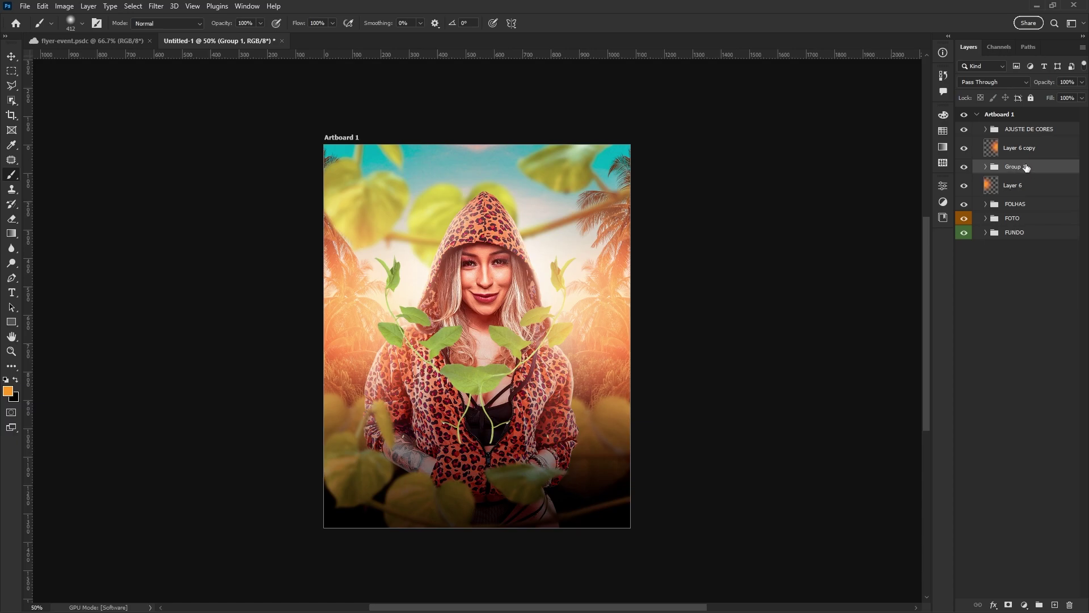
Move the vine group into FUNDO between Layer 5 and Layer 4, shifted lower.
left_click_drag(1026, 167, 1019, 233)
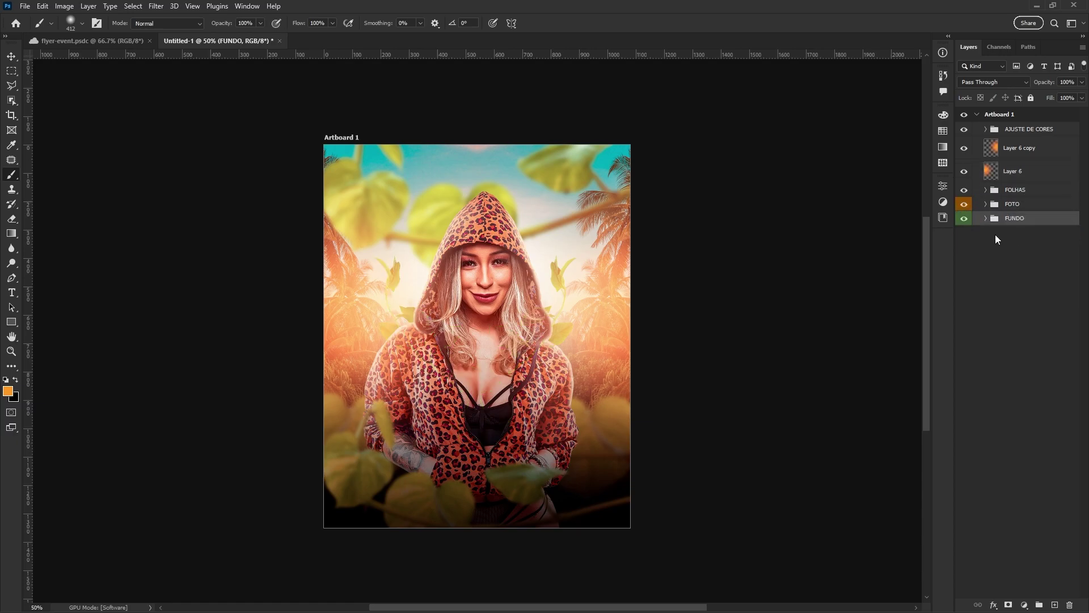
left_click(986, 218)
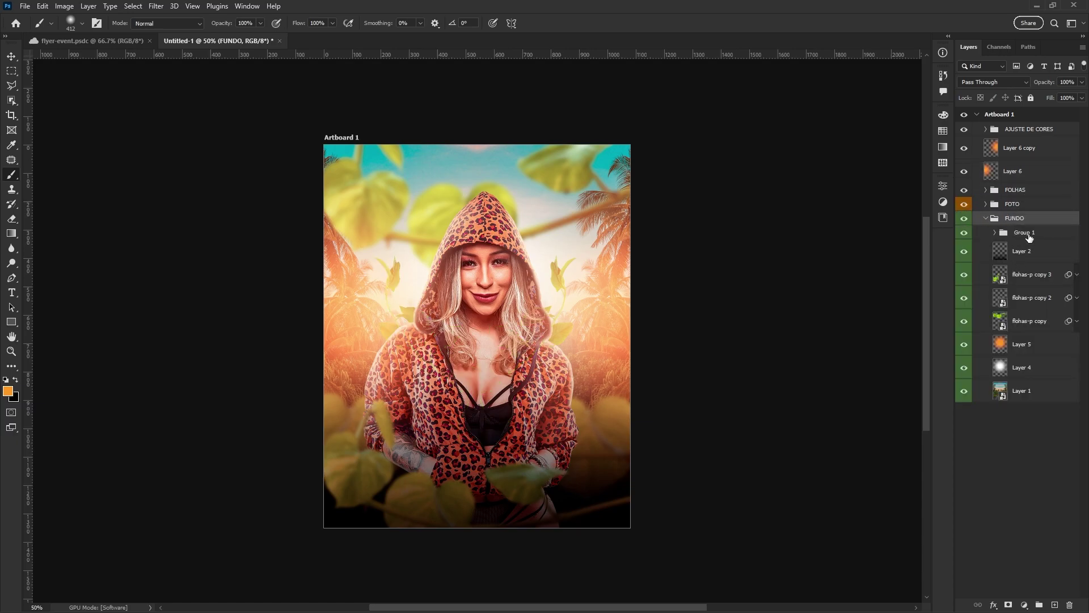
left_click_drag(1029, 237, 1027, 345)
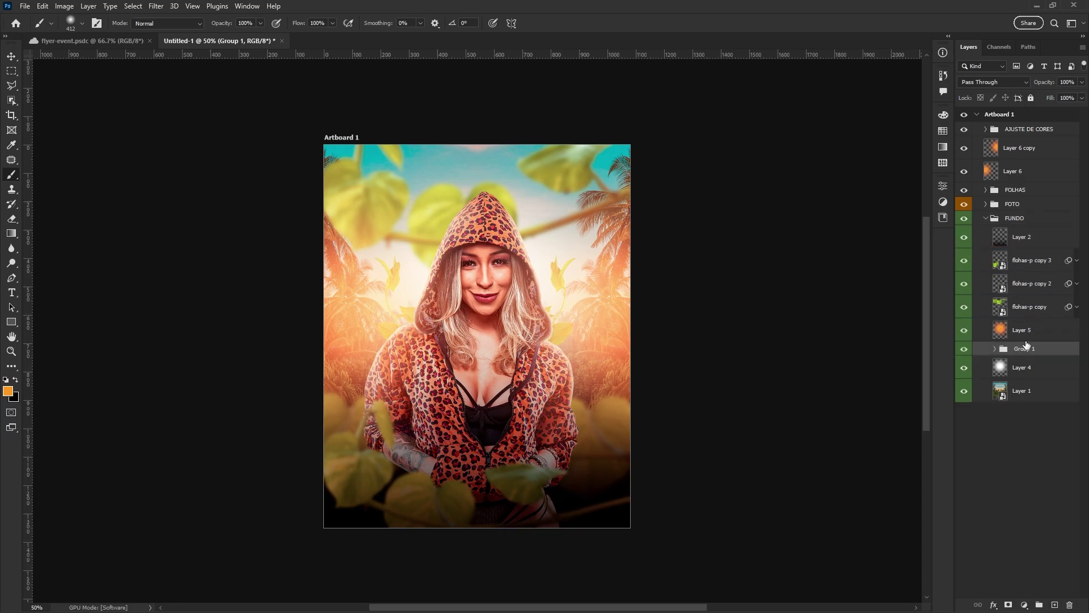
key("ctrl+t")
left_click_drag(564, 331, 567, 388)
key("Return")
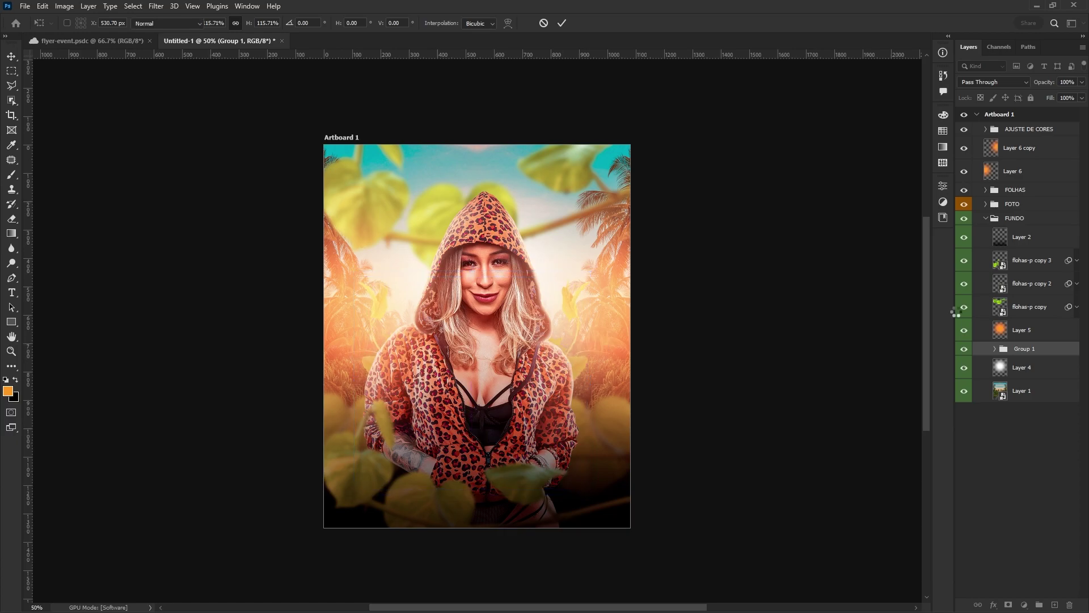
Convert both vine layers into one smart object with a 2-pixel Gaussian Blur.
left_click(995, 348)
left_click(1026, 370)
left_click(1032, 390, "shift")
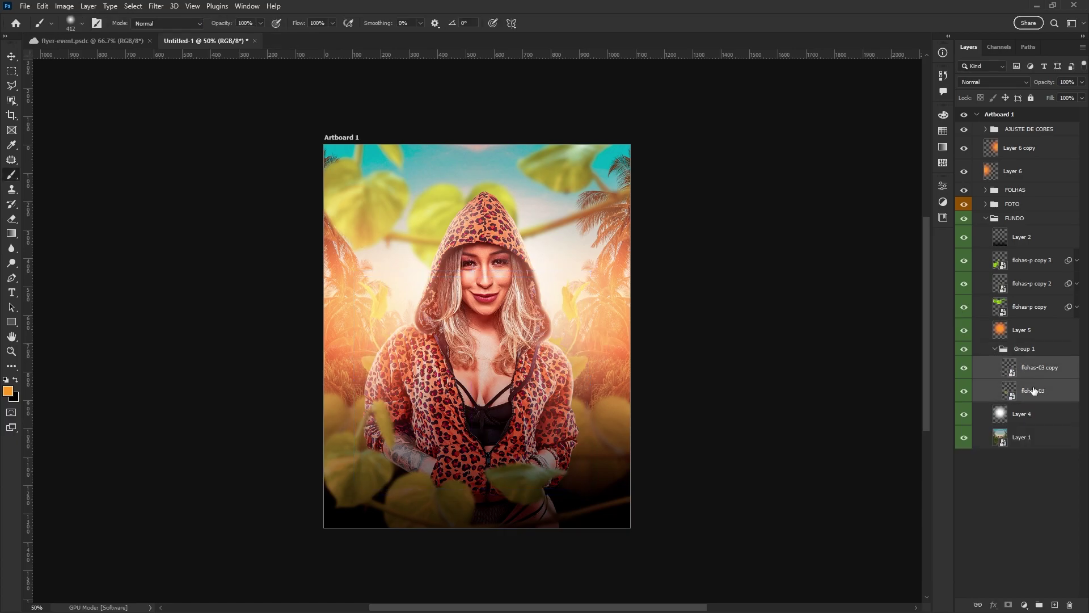
right_click(1033, 391)
left_click(955, 229)
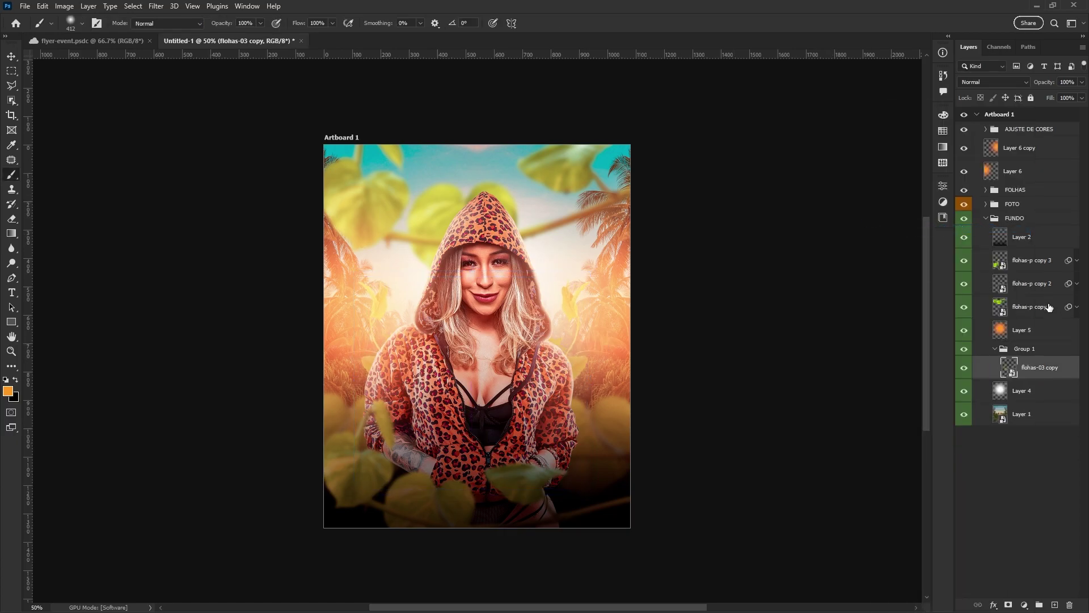
left_click(159, 6)
mouse_move(217, 150)
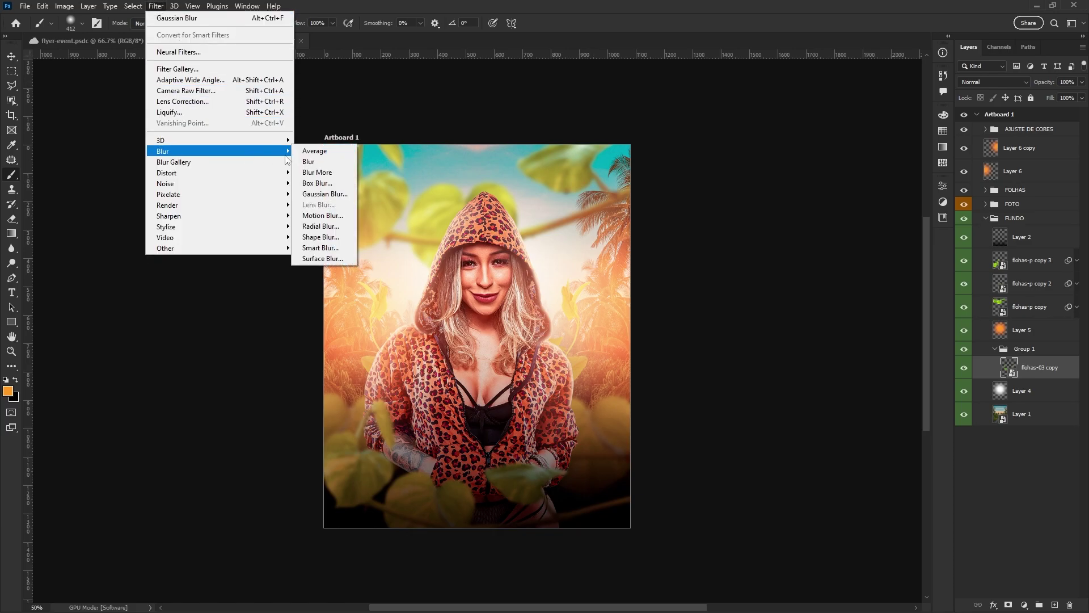
left_click(319, 192)
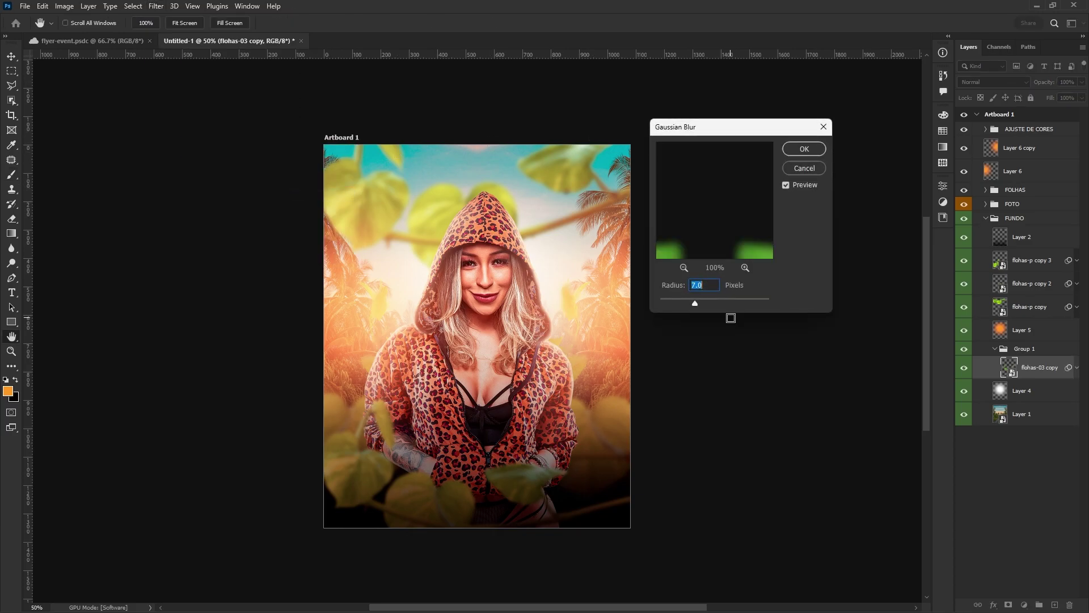
type("2")
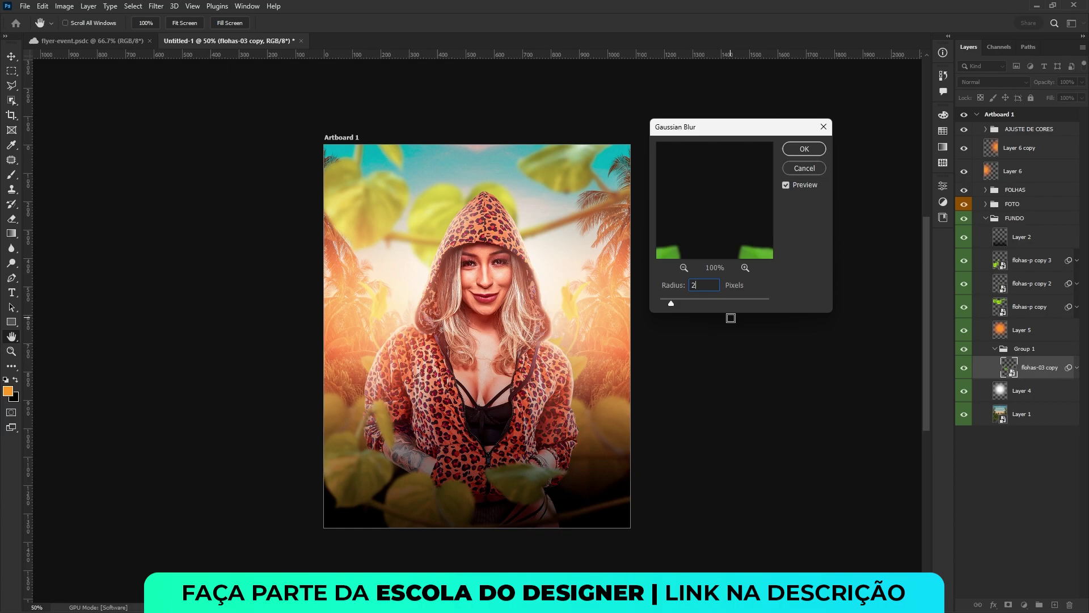
left_click(802, 150)
left_click(985, 218)
Group Layer 6 and its copy into a group named FOCO DE LUZ.
left_click(1033, 171)
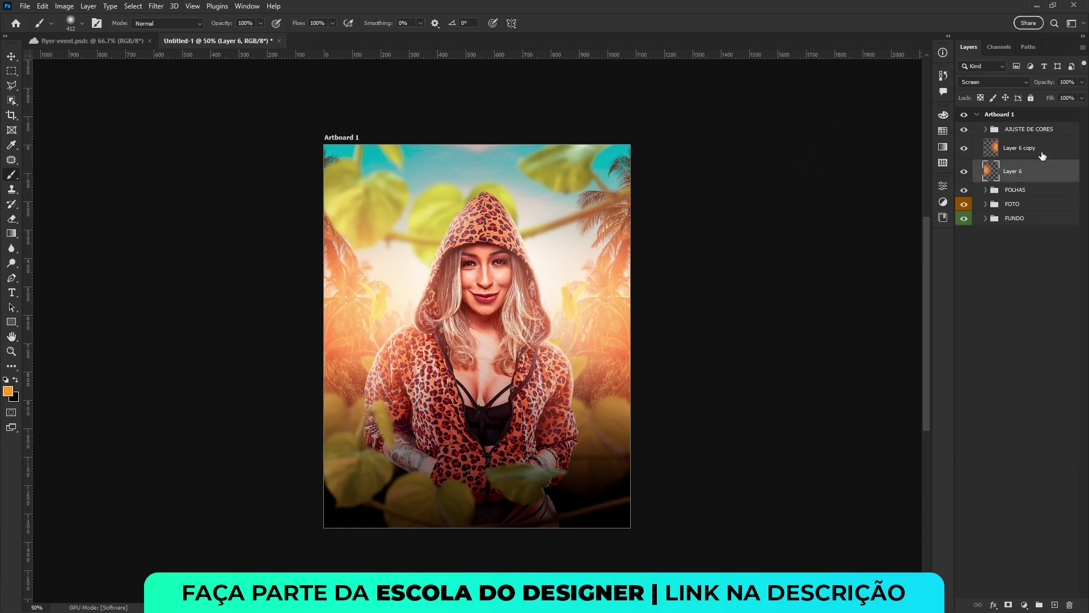
key("ctrl+g")
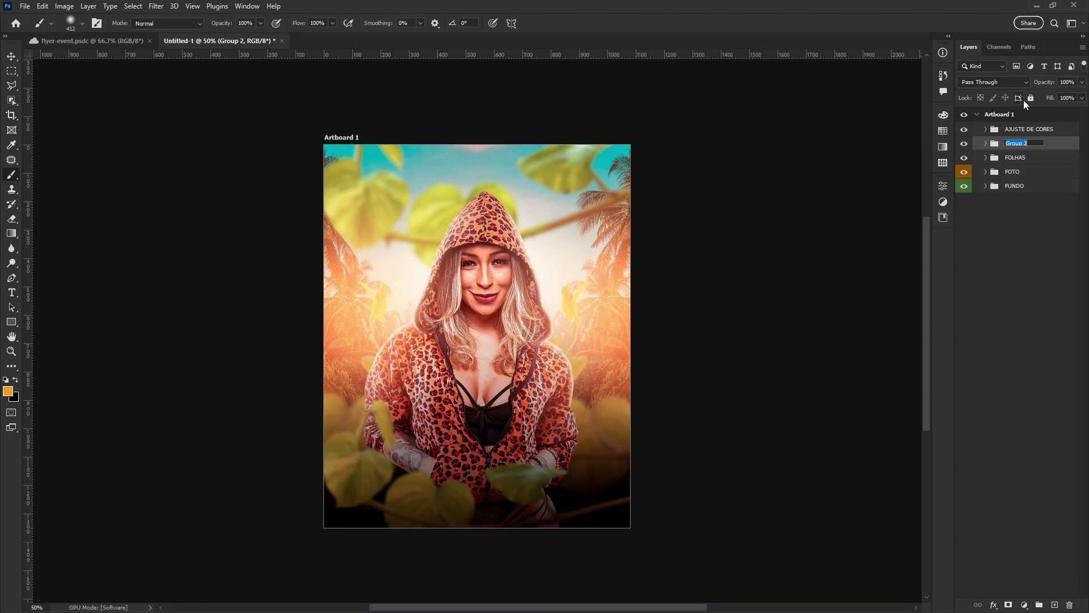
type("FOCO DE LUZ")
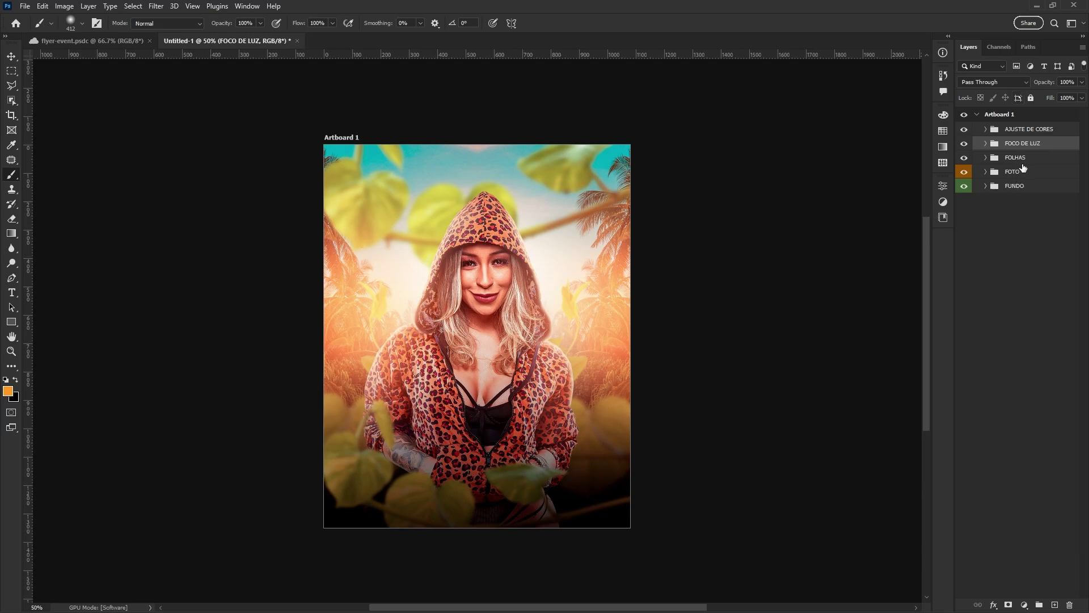
left_click(1007, 161)
key("ctrl+0")
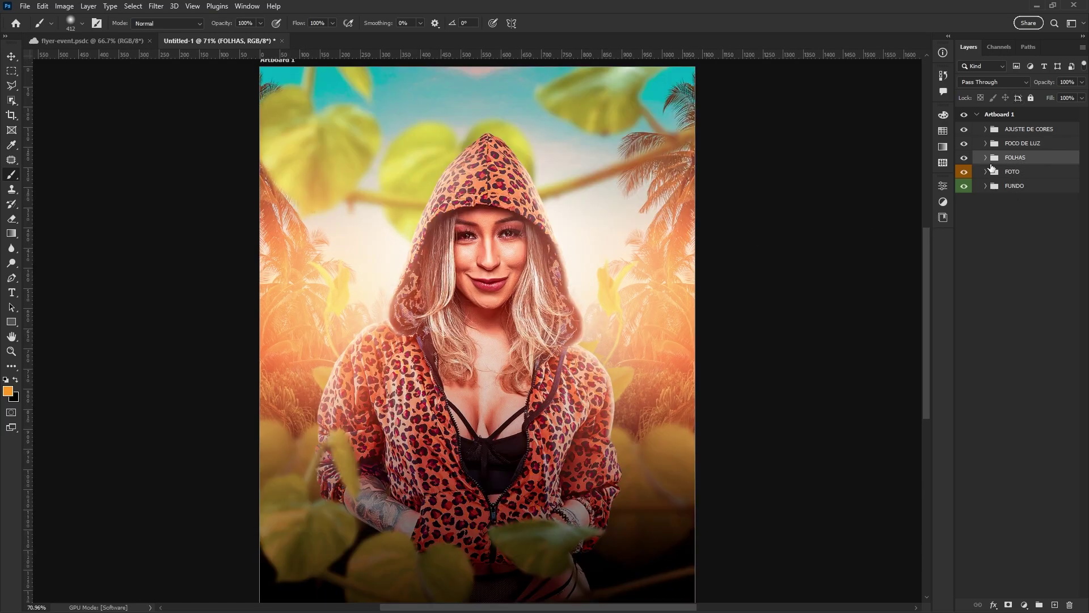
key("ctrl+minus")
key("ctrl+minus")
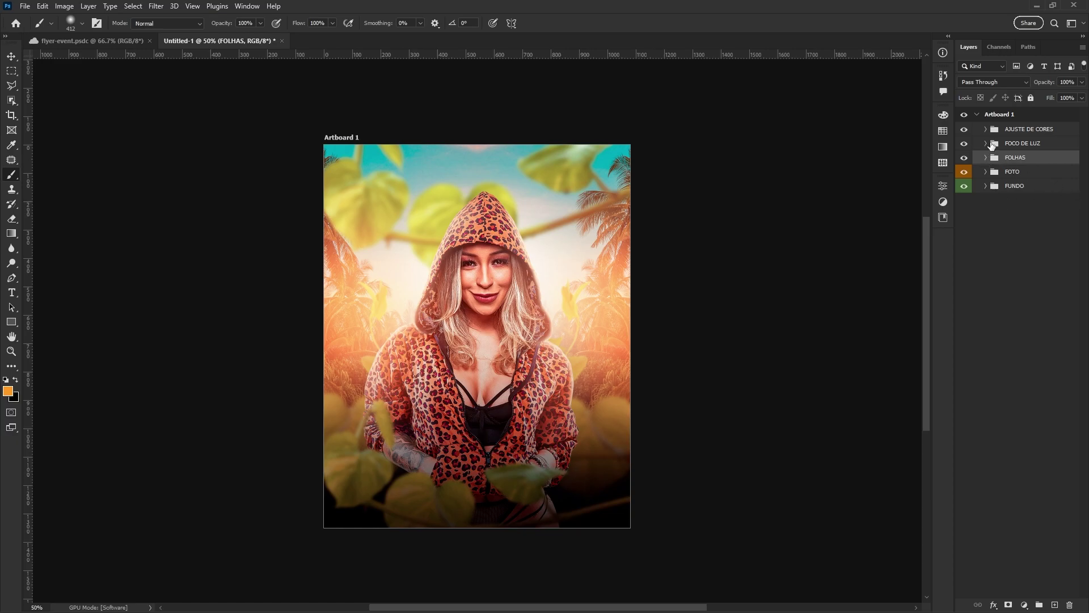
Shrink Layer 6 copy 2 to about 41% over the face and lower its fill to 76%.
left_click(986, 144)
left_click(1033, 167)
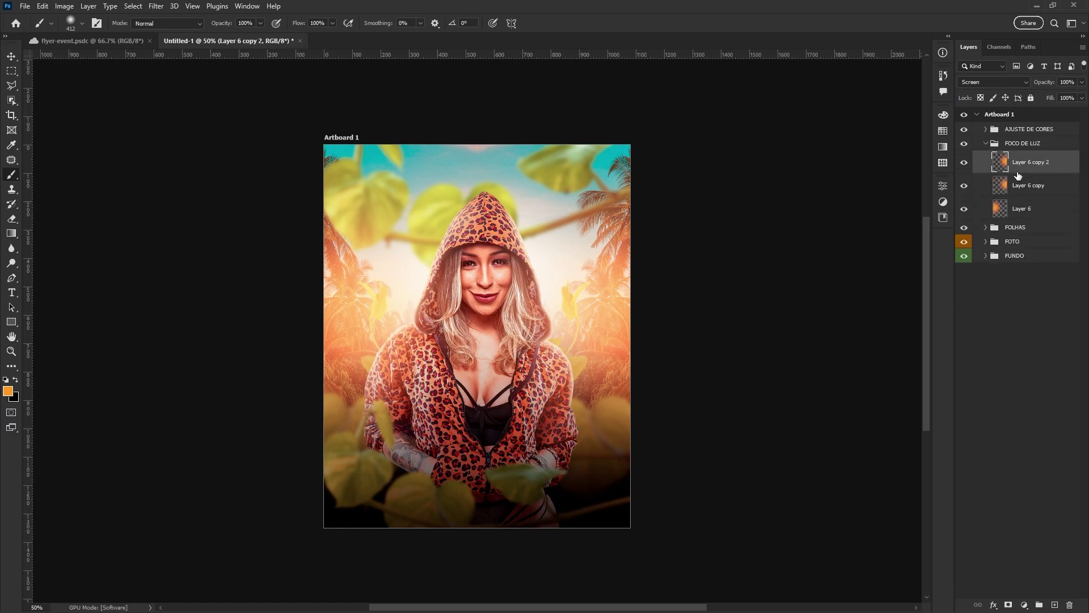
key("ctrl+t")
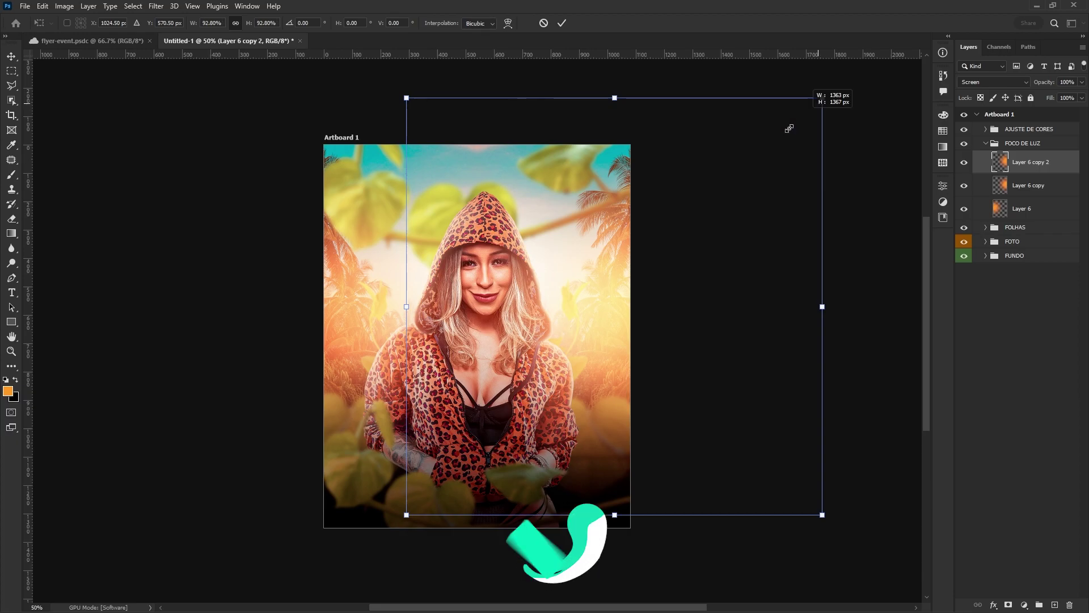
left_click_drag(812, 97, 671, 238)
mouse_move(618, 292)
left_mouse_down()
mouse_move(579, 316)
mouse_move(535, 315)
left_mouse_up()
left_click_drag(600, 329, 633, 331)
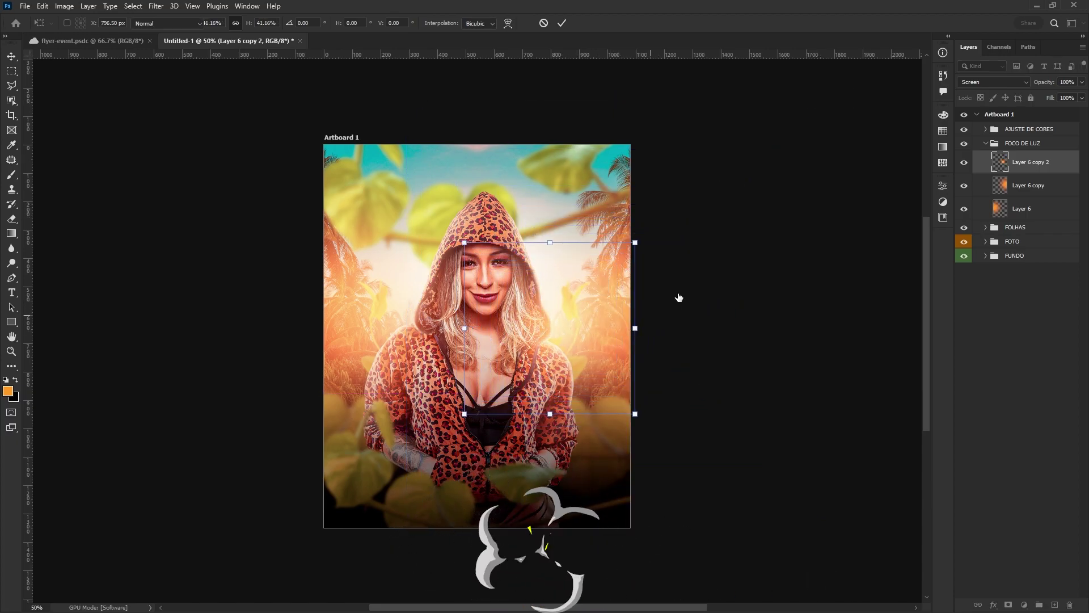
key("Return")
key("b")
left_click(1082, 101)
left_click_drag(1081, 111, 1058, 114)
Duplicate that glow as Layer 6 copy 3 and move it 467 px left.
key("ctrl+j")
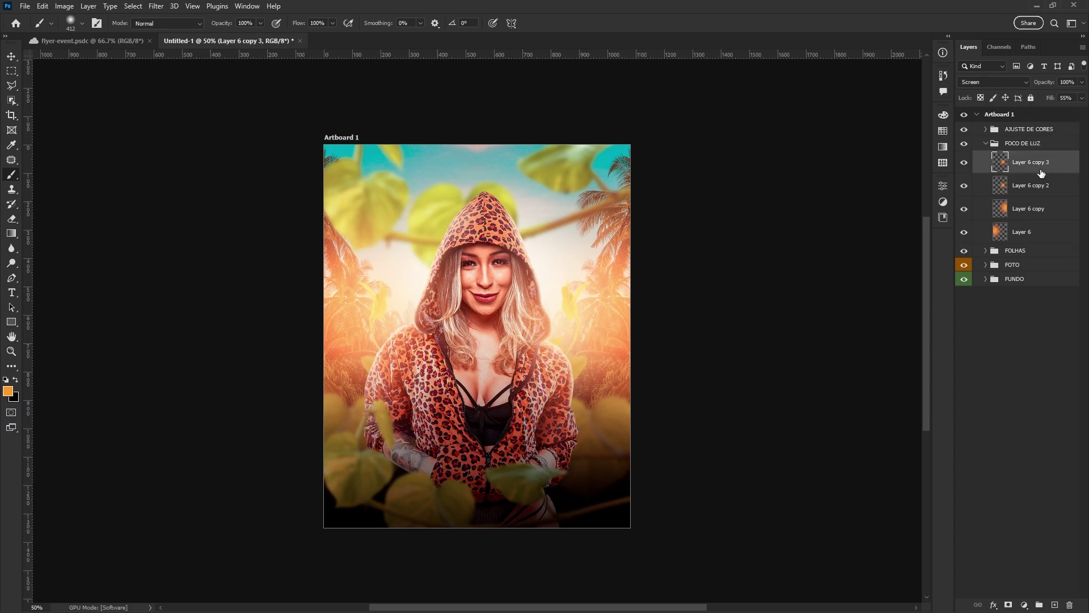
key("ctrl+t")
left_click_drag(604, 336, 473, 339)
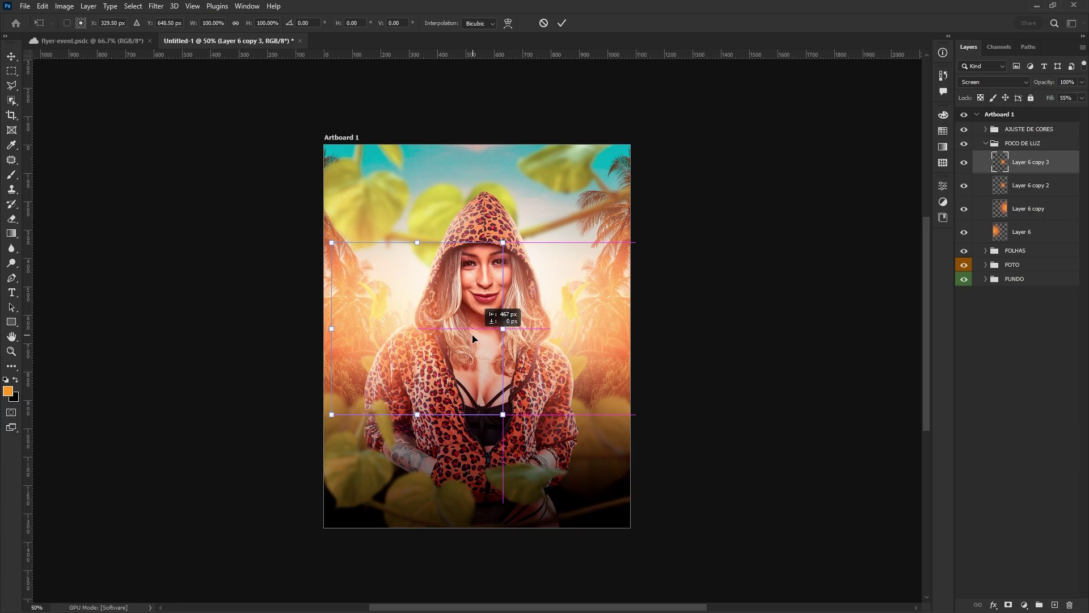
key("Return")
key("b")
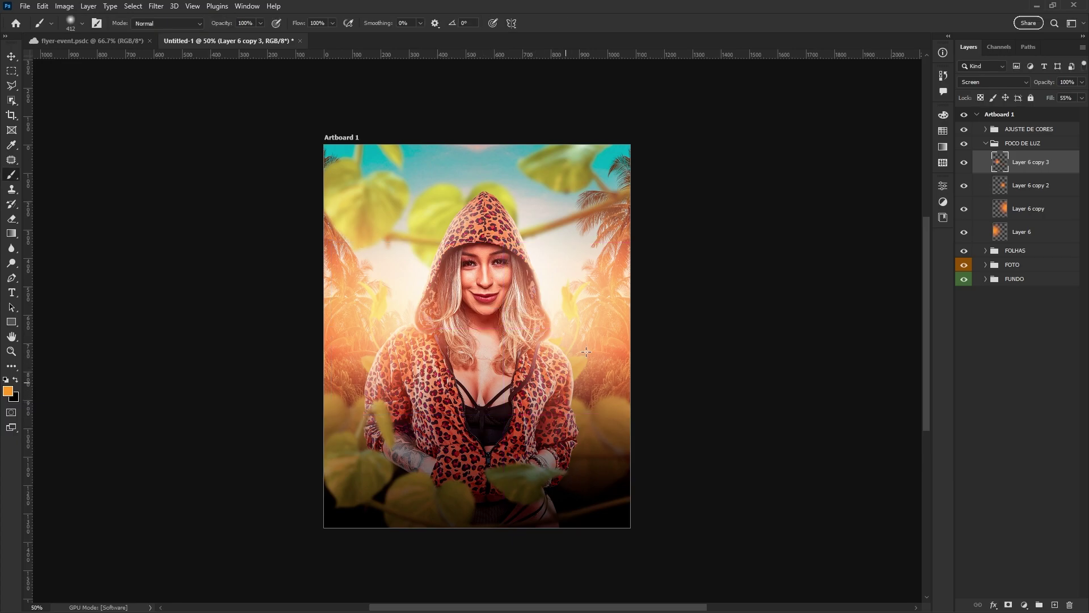
left_click(987, 144)
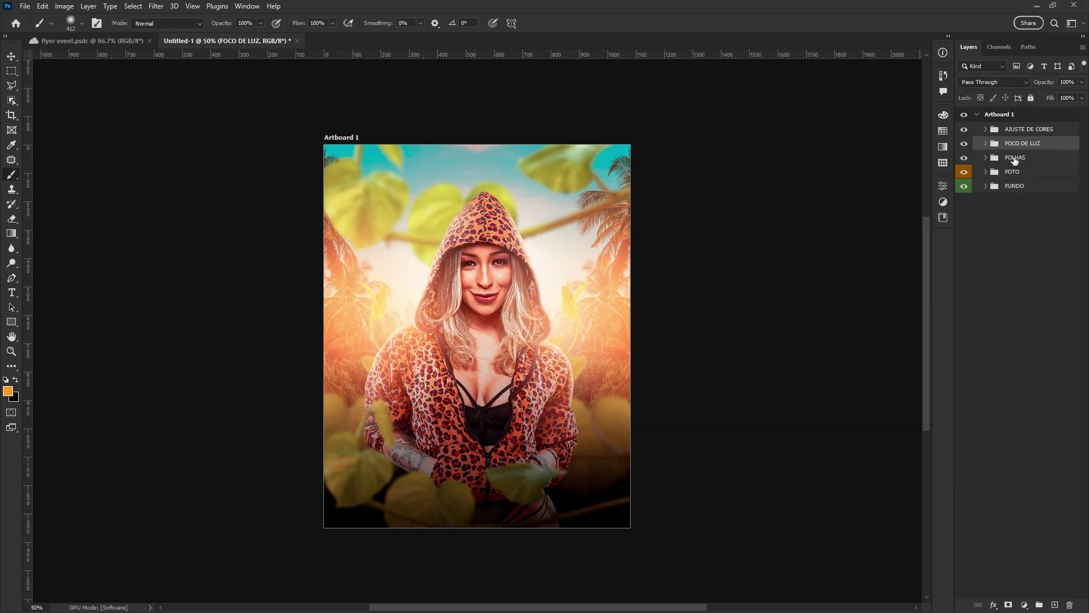
left_click(992, 158)
Add new empty layers up to Layer 7 inside FOLHAS and make black the foreground colour.
key("ctrl+shift+alt+n")
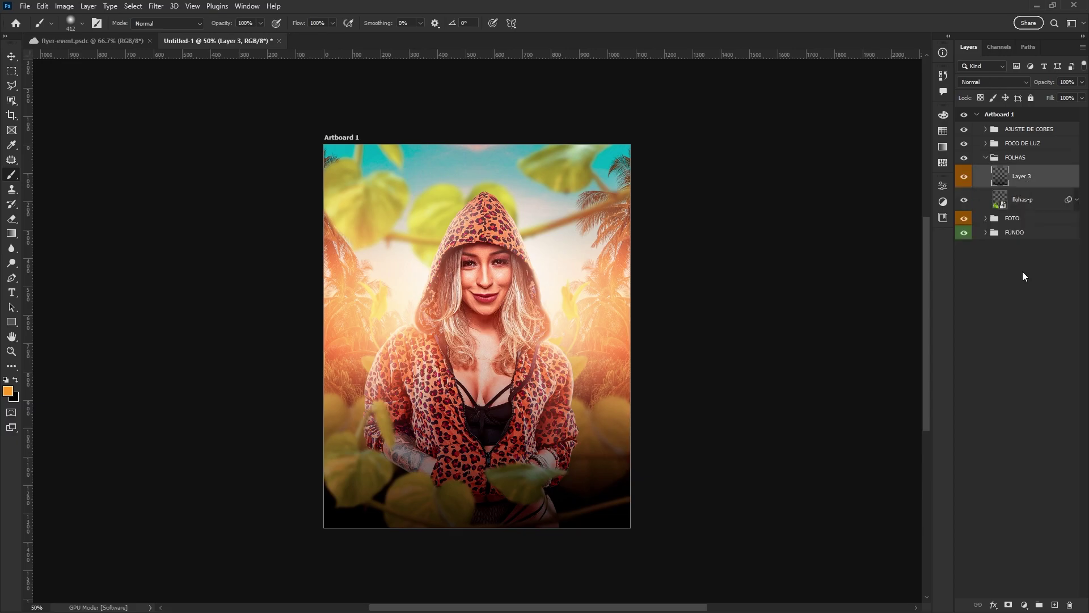
left_click(1054, 605)
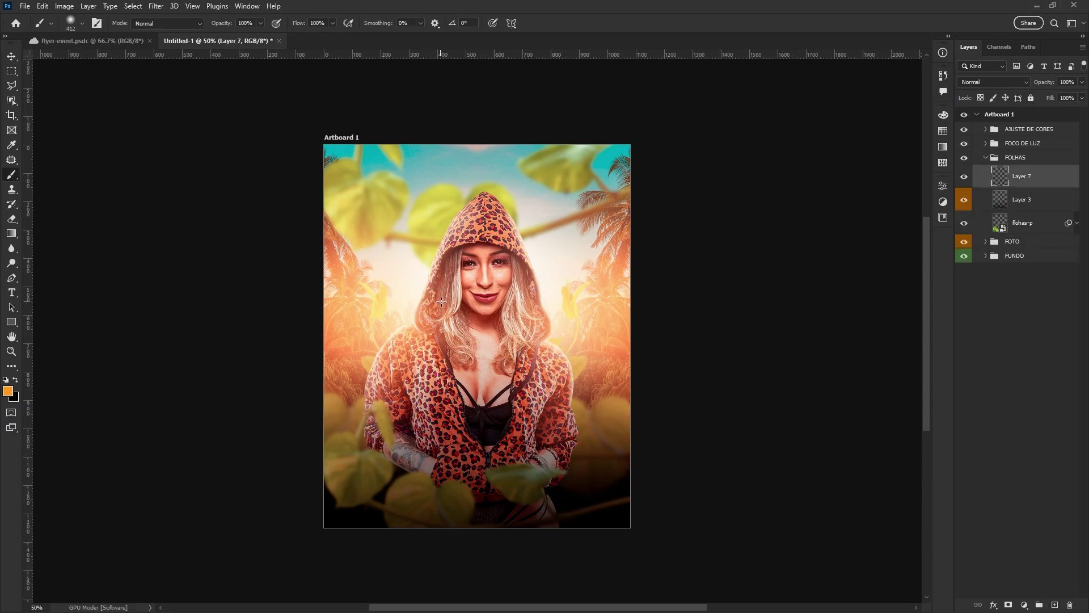
left_click(18, 380)
scroll(470, 291, "down", 3)
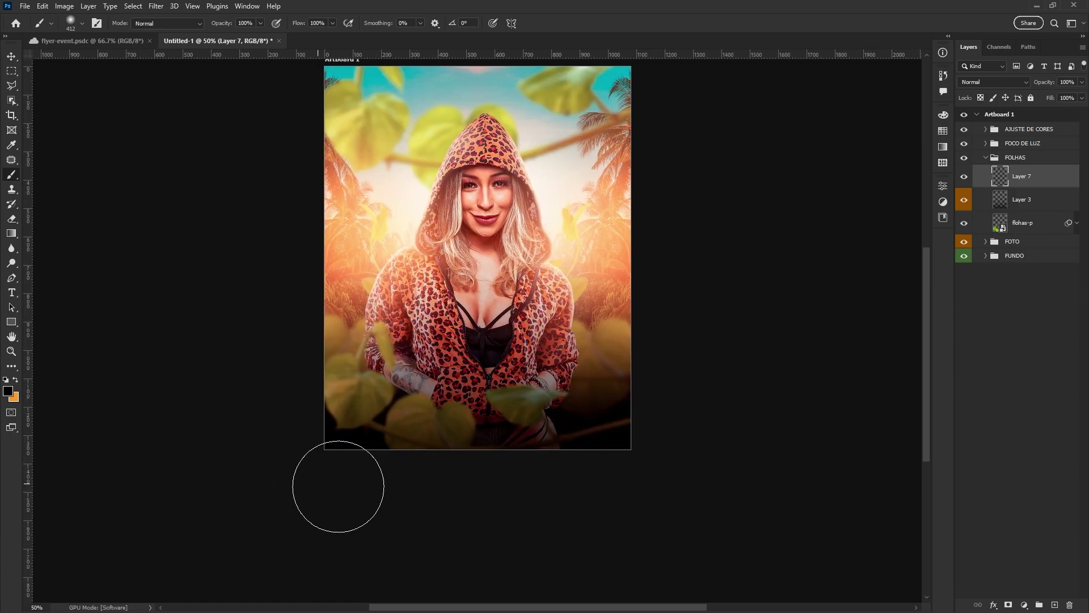
Stretch Layer 7's bottom strip upward to about 190% height across the full width.
key("ctrl+t")
mouse_move(478, 390)
left_mouse_down()
mouse_move(478, 337)
mouse_move(462, 355)
left_mouse_up()
key("Return")
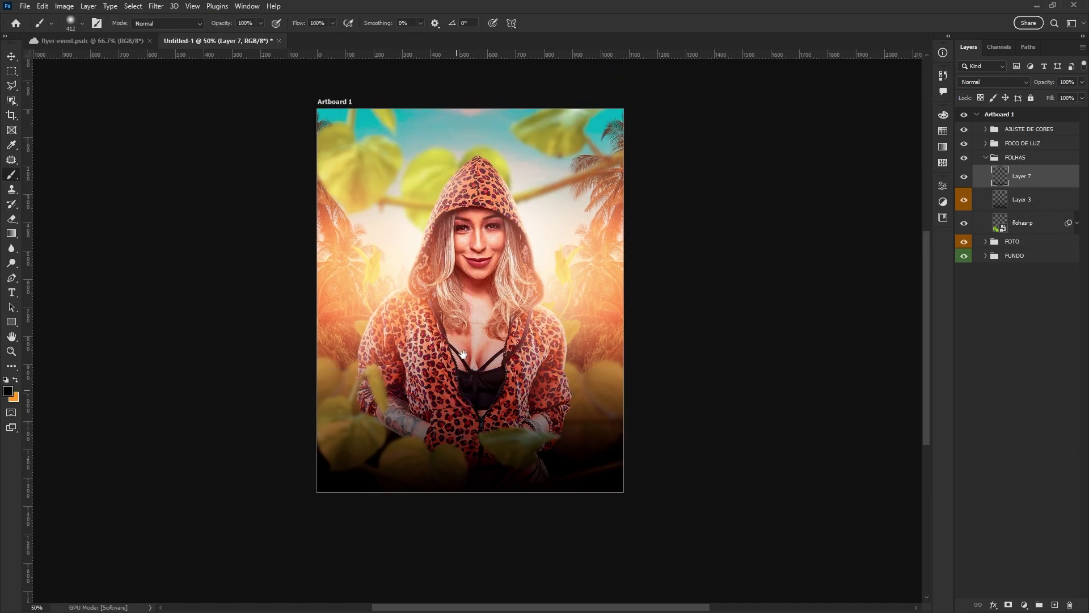
scroll(482, 339, "up", 3)
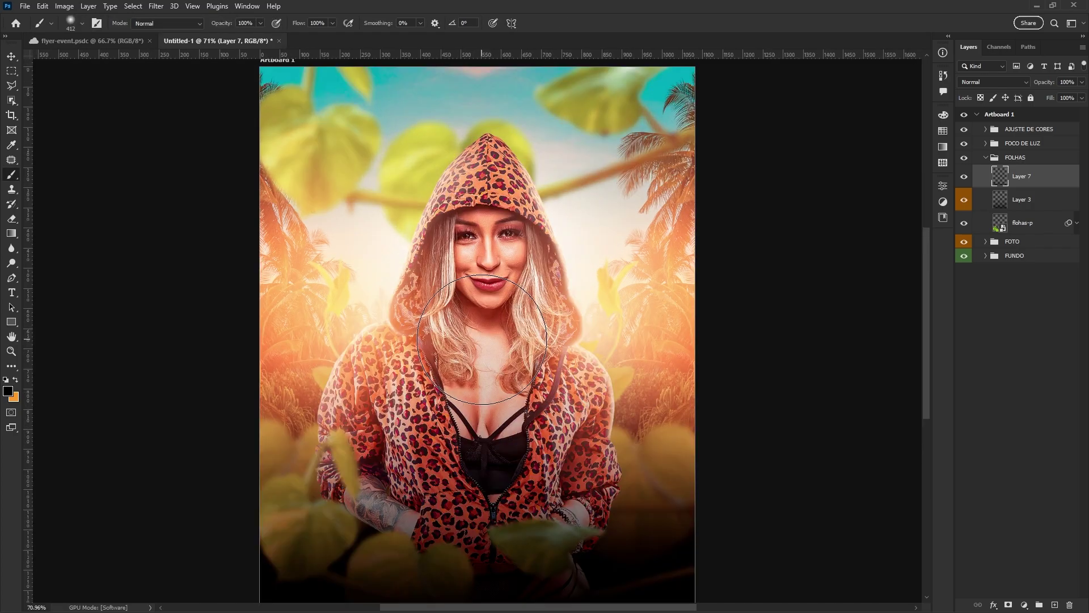
scroll(482, 339, "down", 1)
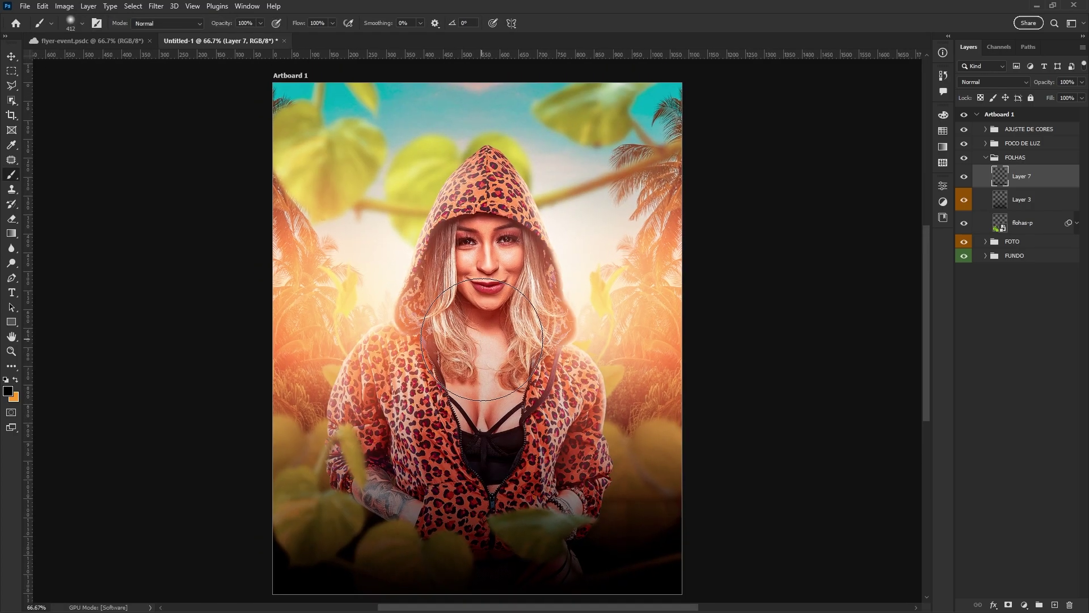
scroll(485, 347, "down", 1)
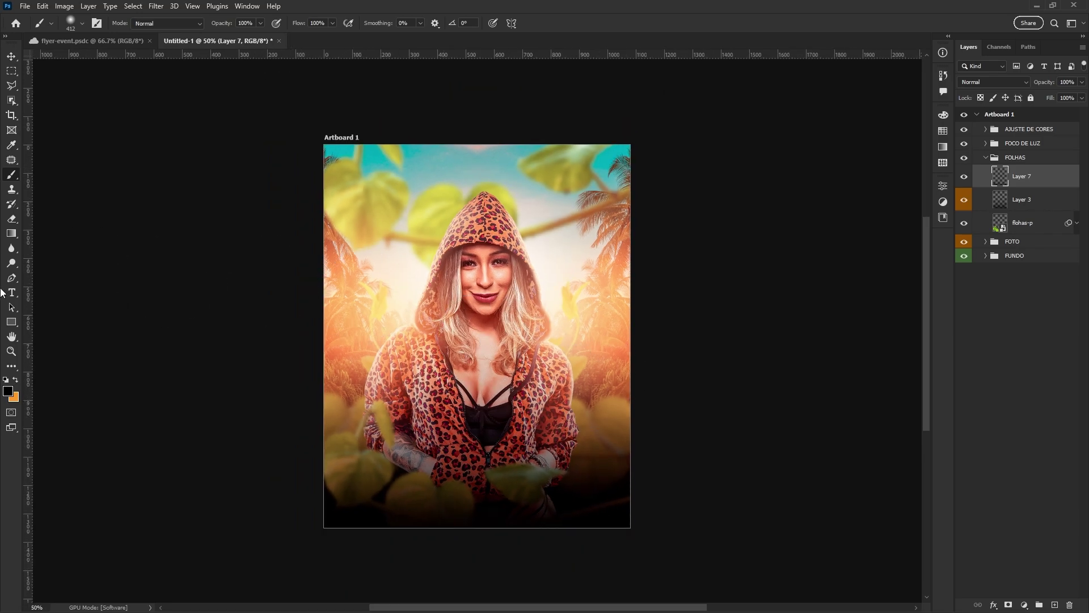
left_click(11, 292)
left_click(99, 23)
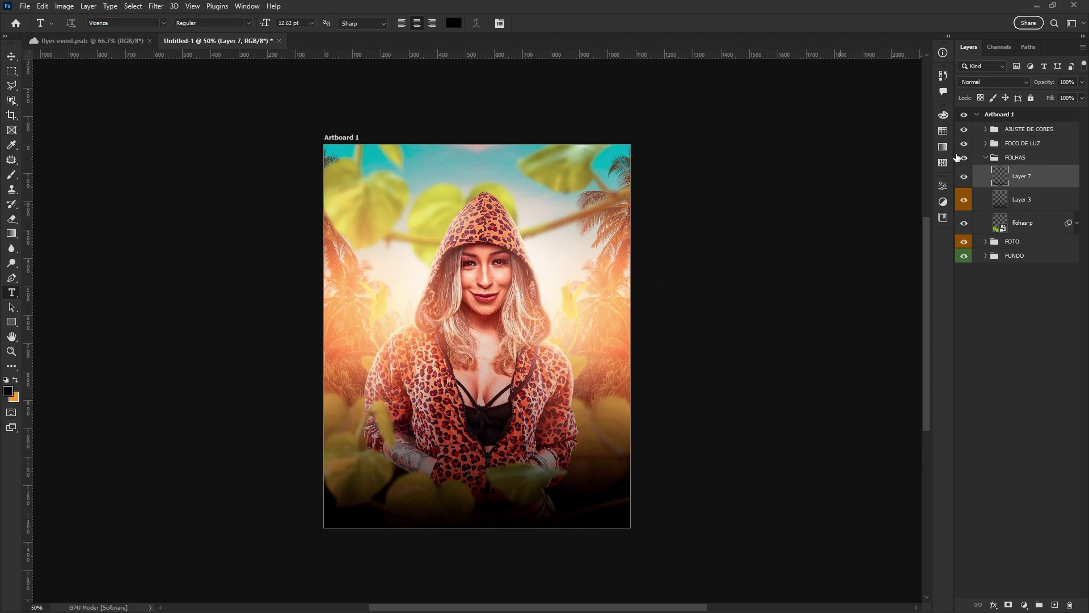
Add a large white 'THE' text layer over the woman's chest.
left_click(986, 159)
left_click(1018, 145)
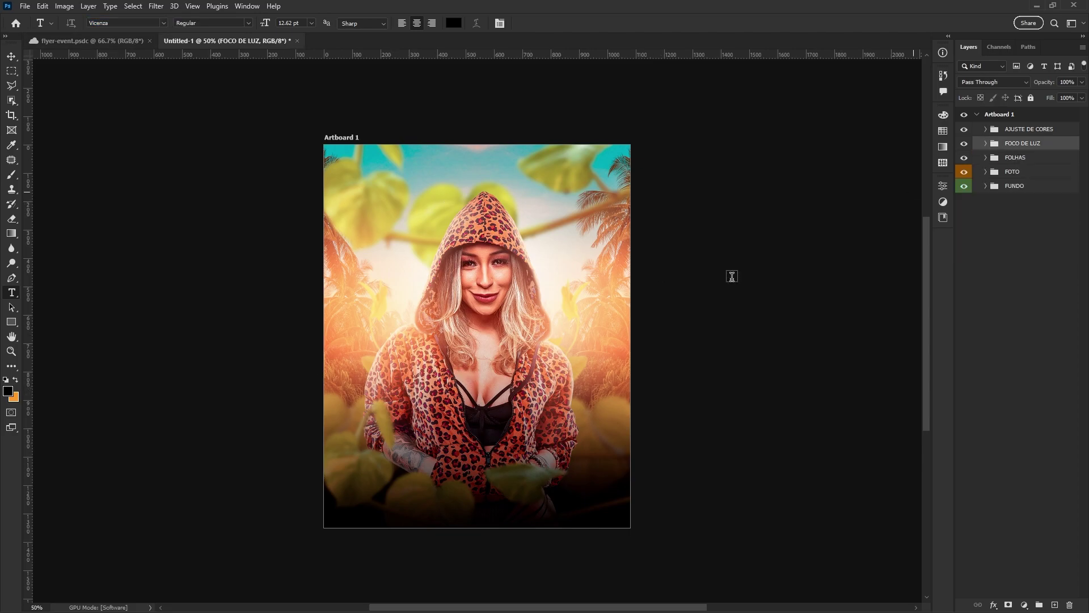
left_click(449, 393)
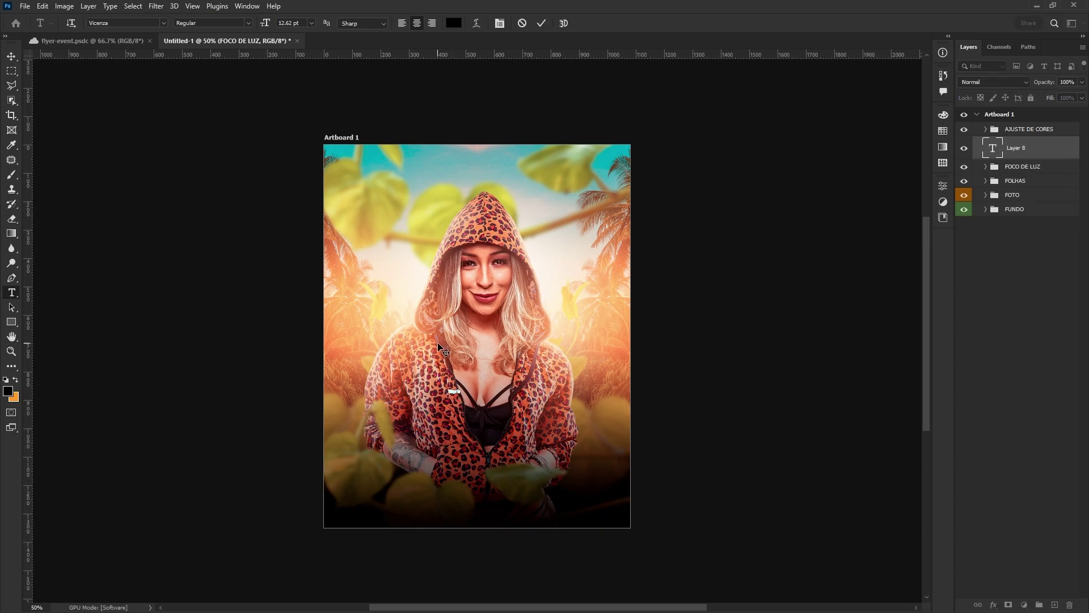
left_click(453, 22)
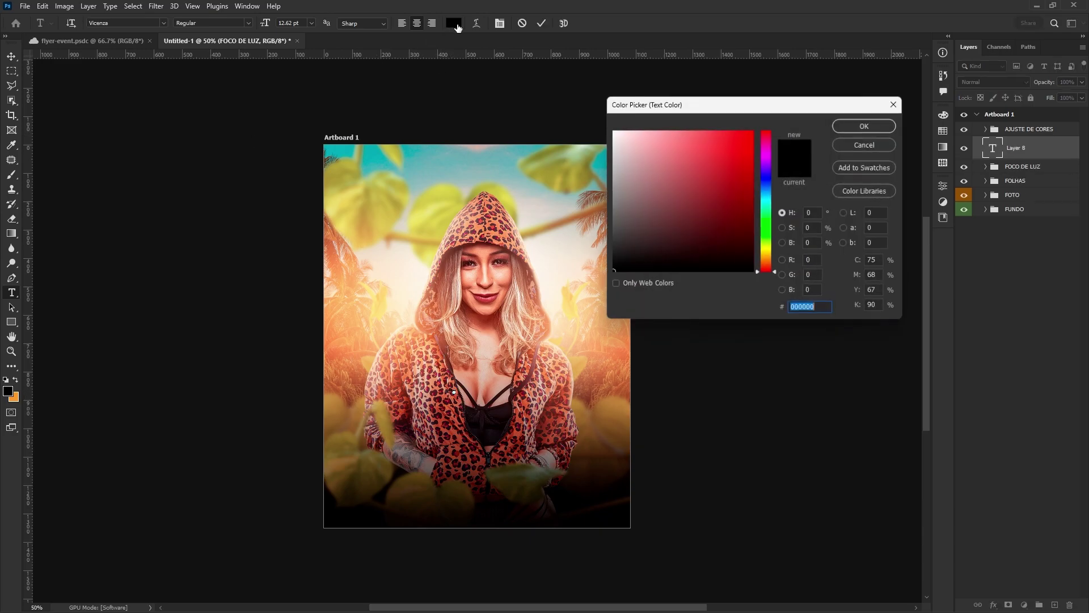
left_click(706, 125)
key("Return")
type("the")
mouse_move(461, 397)
left_mouse_down()
mouse_move(516, 426)
mouse_move(480, 396)
mouse_move(488, 366)
mouse_move(480, 424)
left_mouse_up()
key("Return")
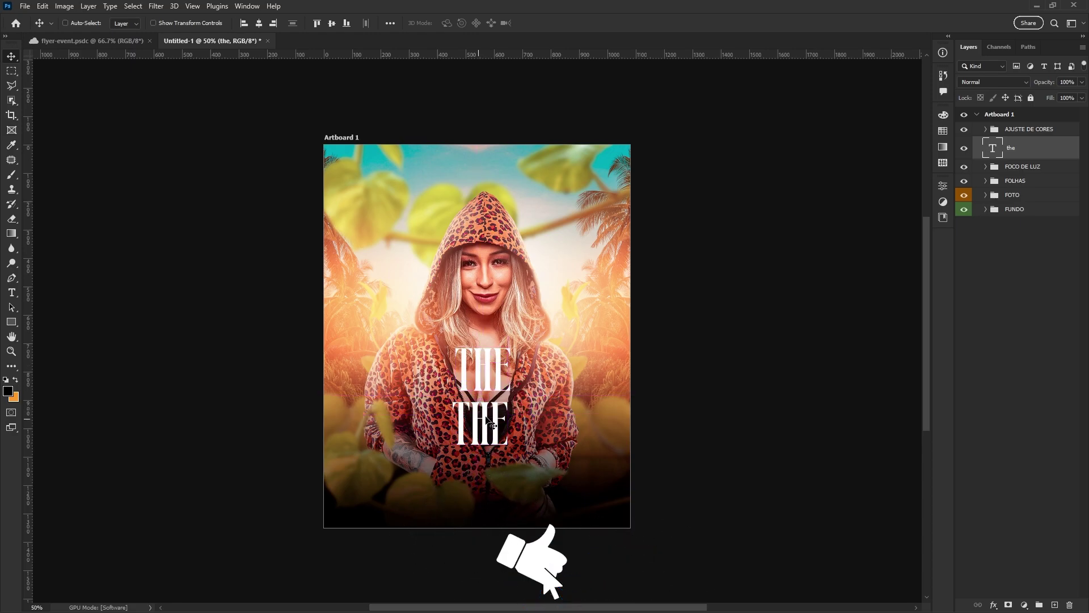
Retype the duplicated copy as 'HOUSE' and stretch it wider beneath THE.
double_click(492, 426)
key("ctrl+a")
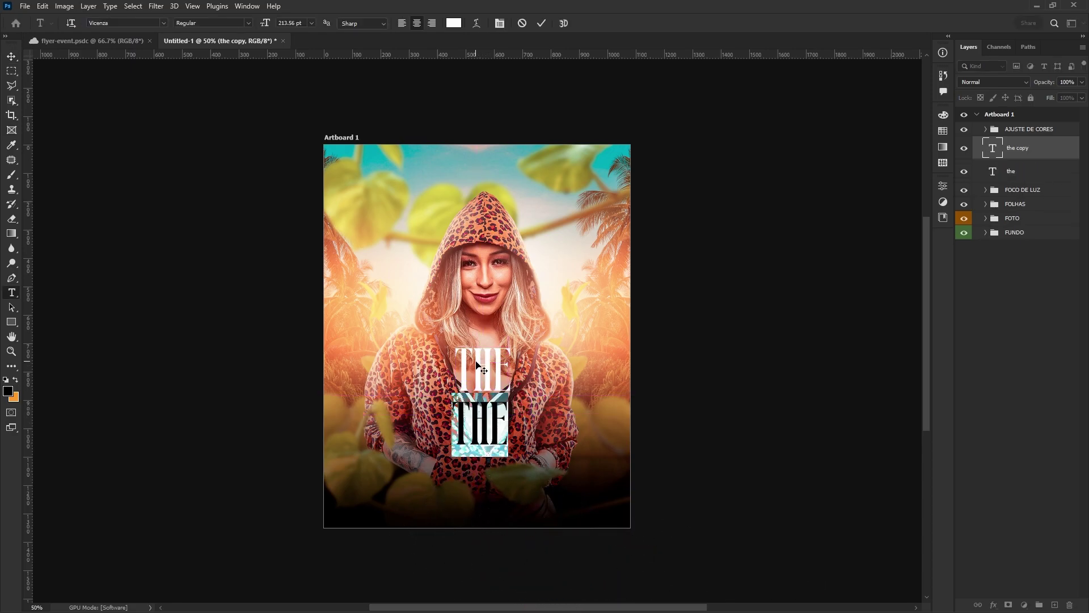
type("house")
key("ctrl+Return")
key("ctrl+t")
left_click_drag(525, 426, 551, 428)
key("Return")
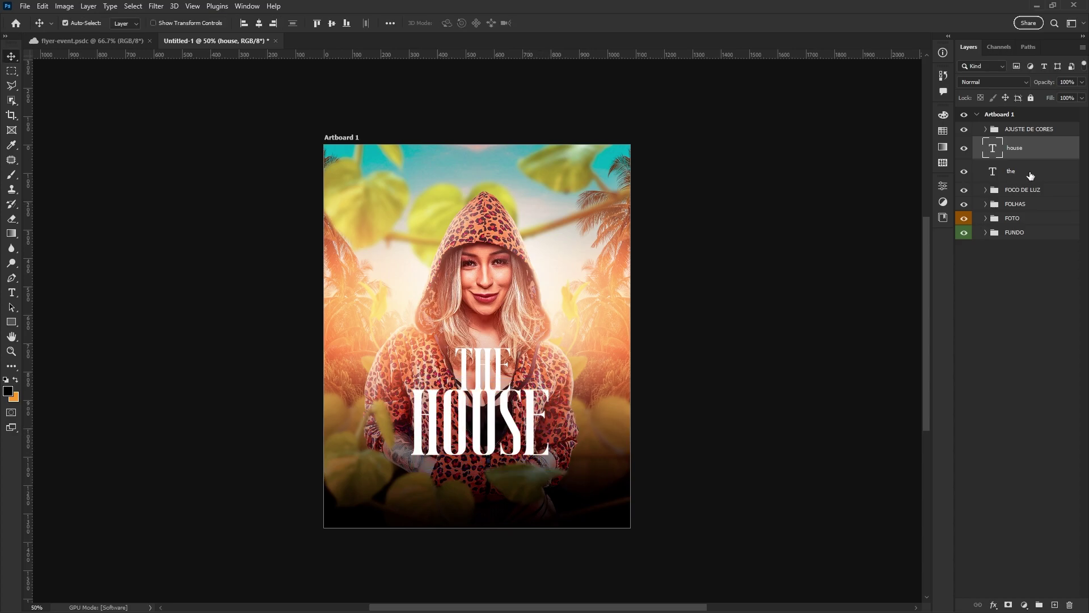
Align THE and HOUSE on their horizontal centres and check the block against the centre guide.
left_click(1031, 176, "ctrl")
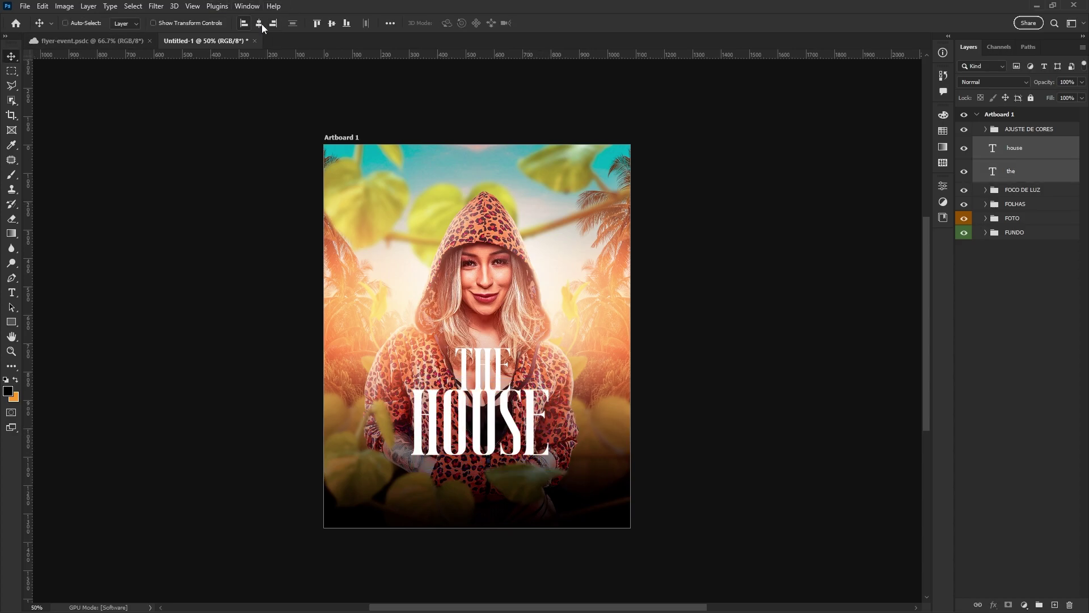
left_click(261, 25)
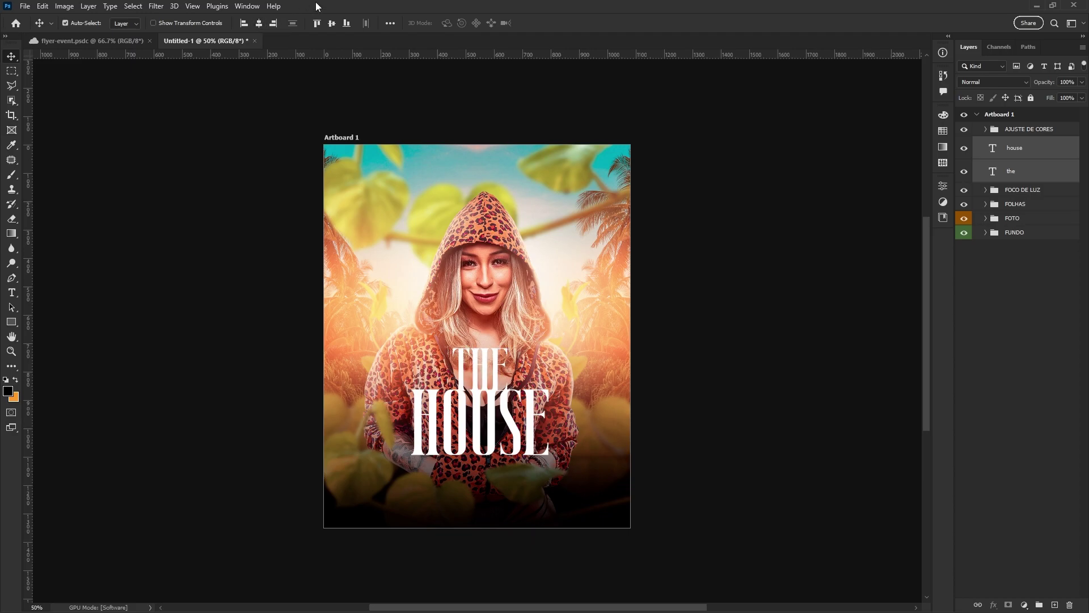
key("ctrl+semicolon")
key("ctrl+t")
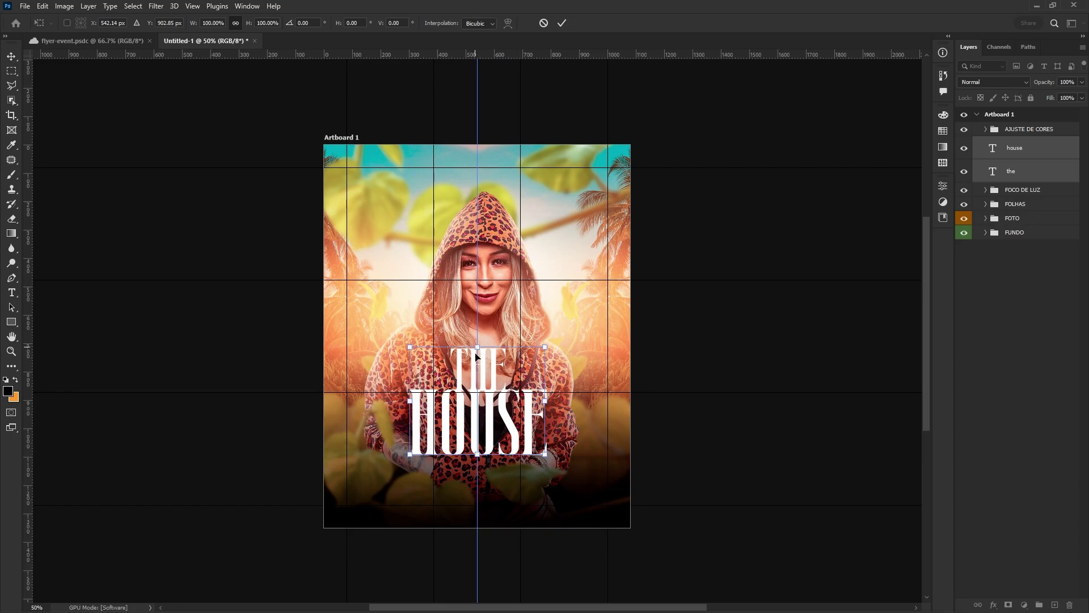
key("Return")
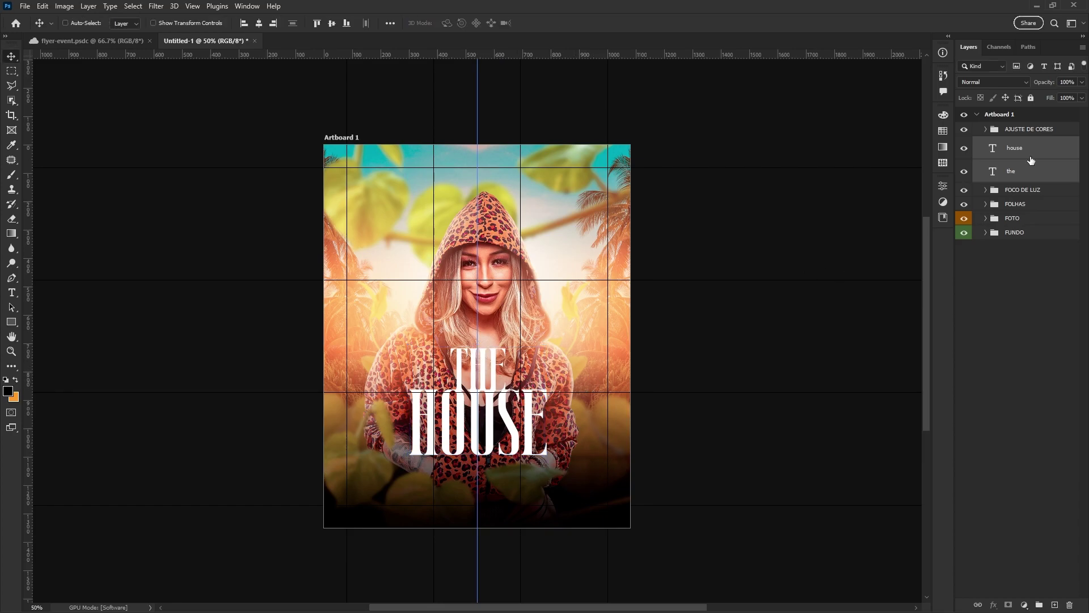
Nudge HOUSE two steps lower and hide the grid.
left_click(1032, 149)
key("Down")
key("Down")
key("Down")
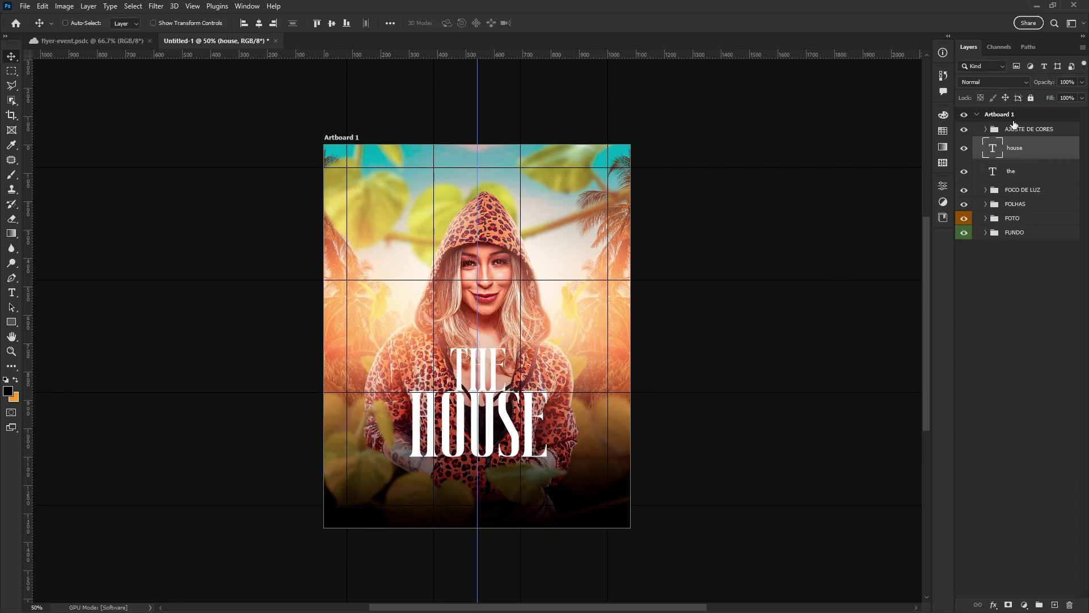
key("Down")
key("Down")
key("Down")
key("Down")
key("Down")
key("Down")
key("Down")
key("Down")
key("Down")
key("ctrl+h")
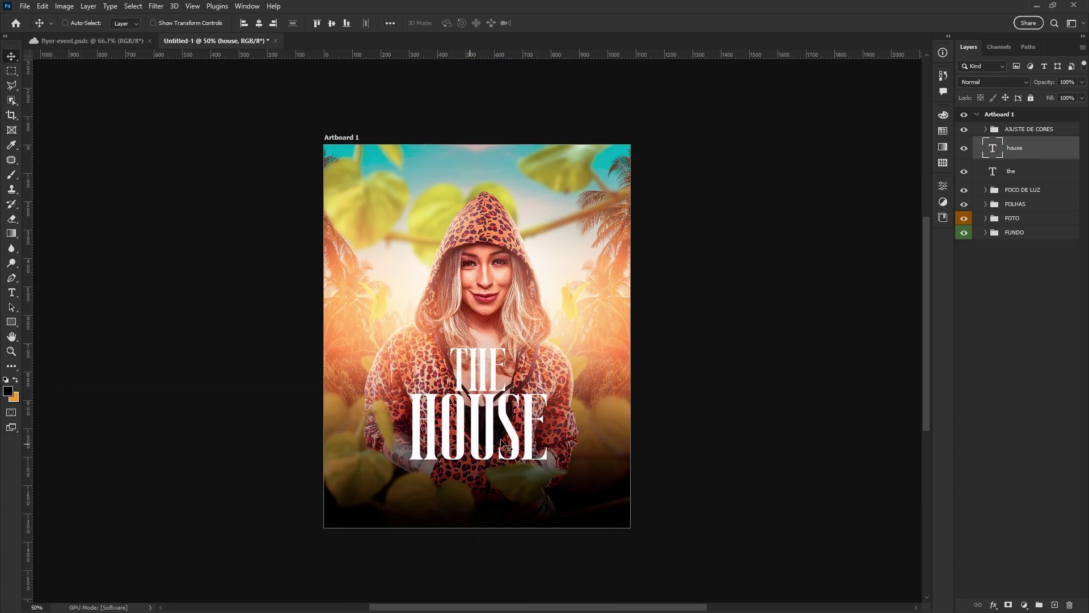
Add a Gradient Overlay to HOUSE and preview the Green_10, Green_11 and Green_17 presets.
double_click(1041, 156)
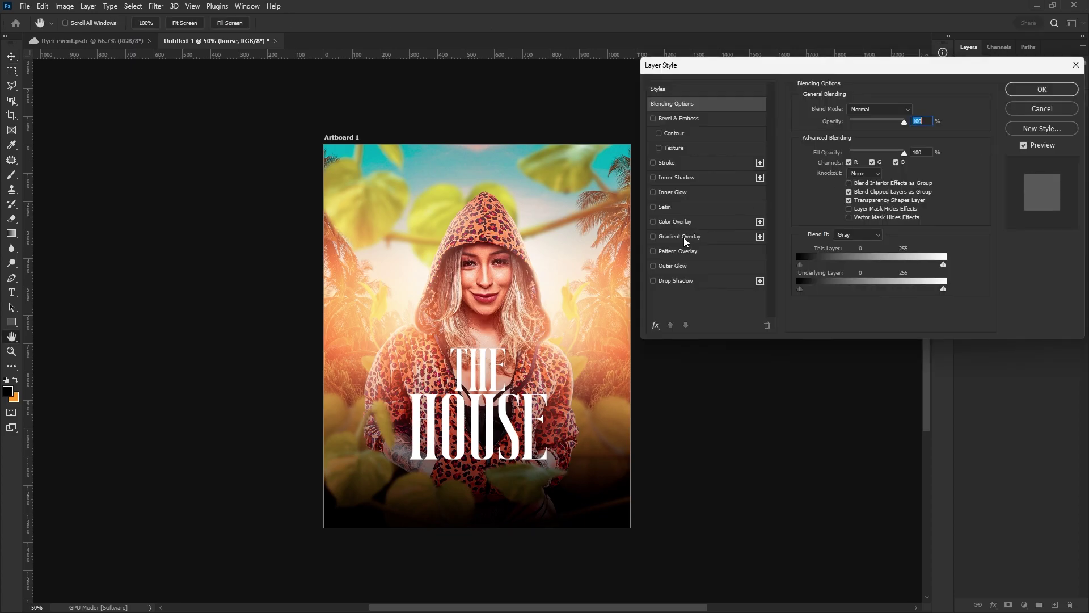
left_click(686, 237)
left_click(858, 140)
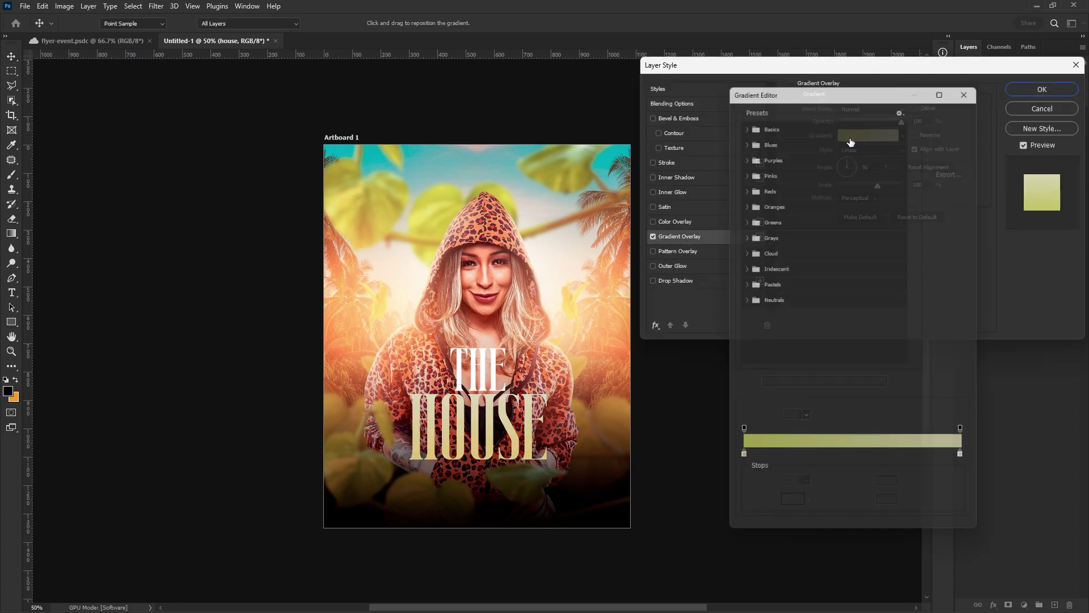
left_click(743, 202)
left_click(743, 203)
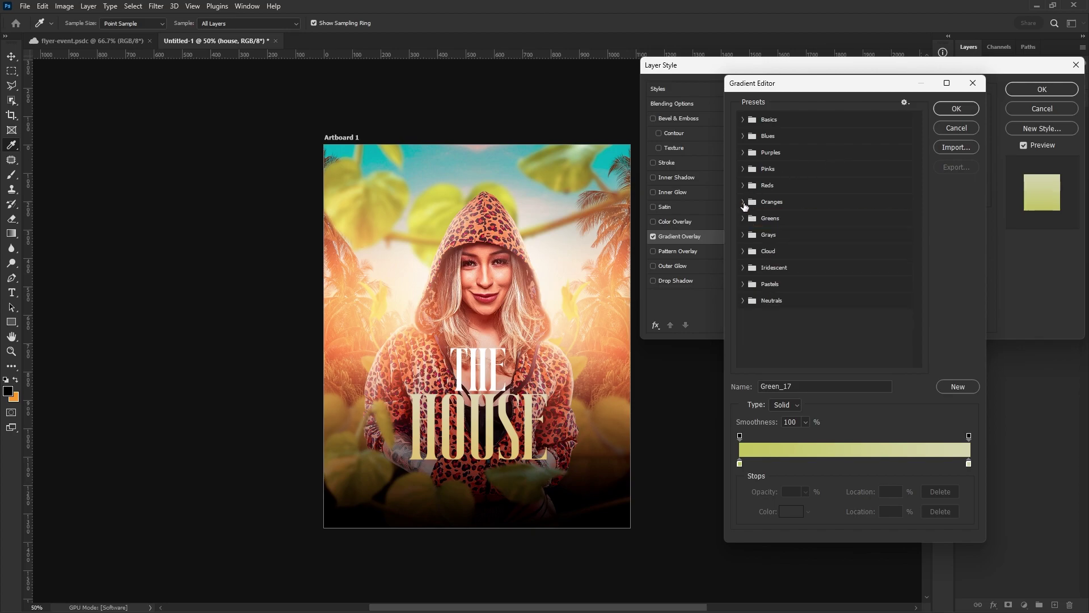
left_click(743, 218)
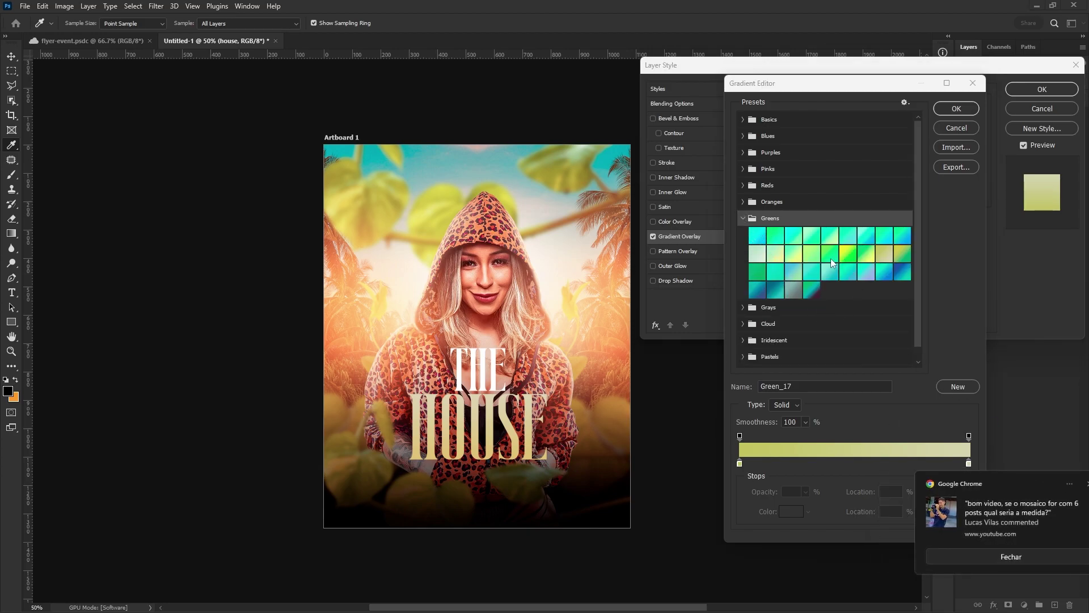
left_click(758, 253)
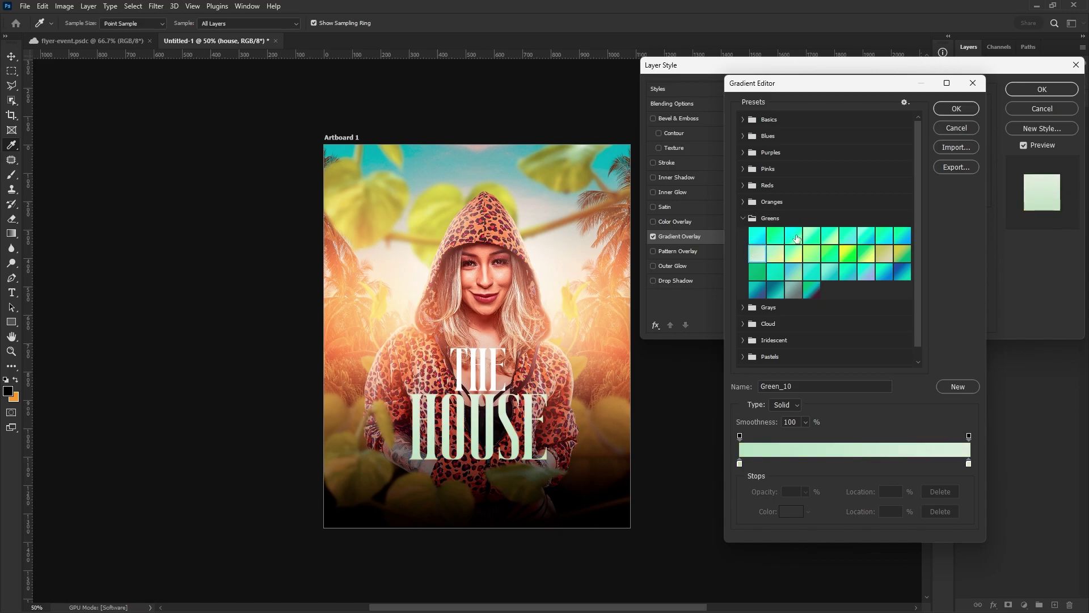
left_click(774, 258)
left_click(883, 260)
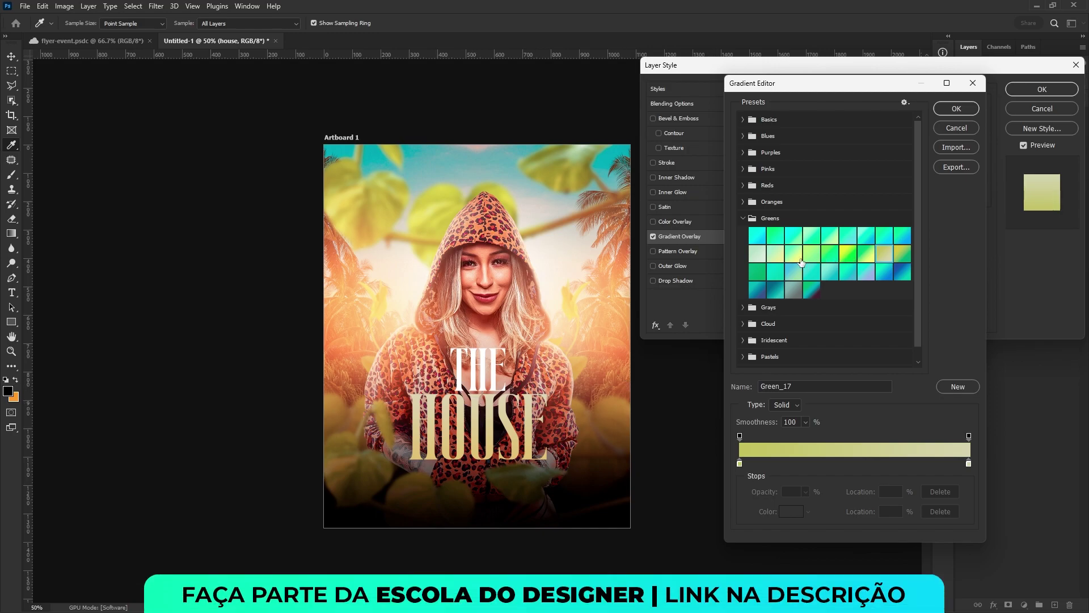
left_click(775, 253)
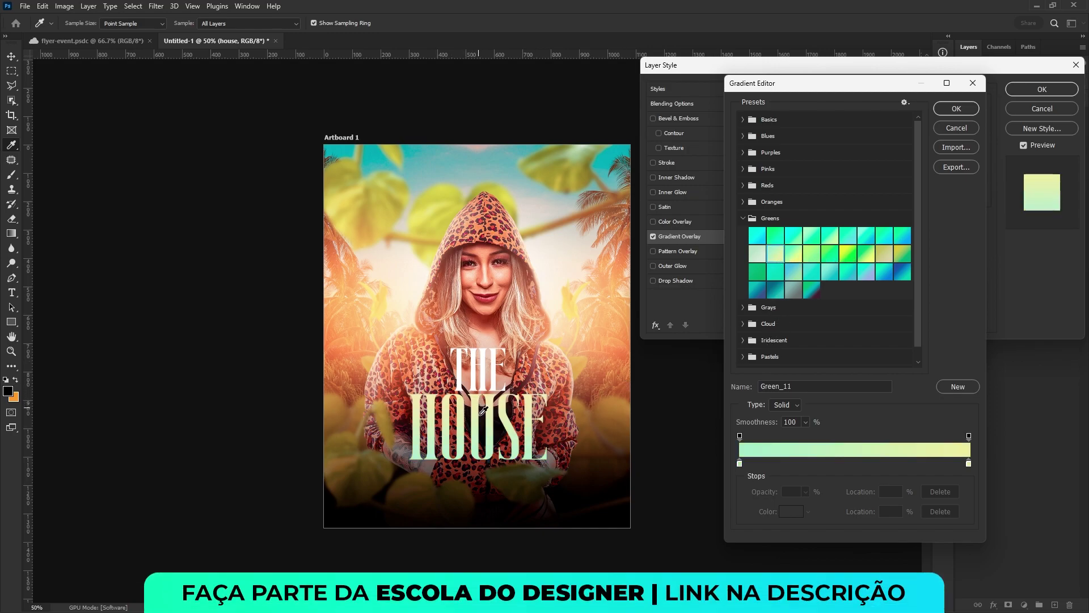
left_click(744, 218)
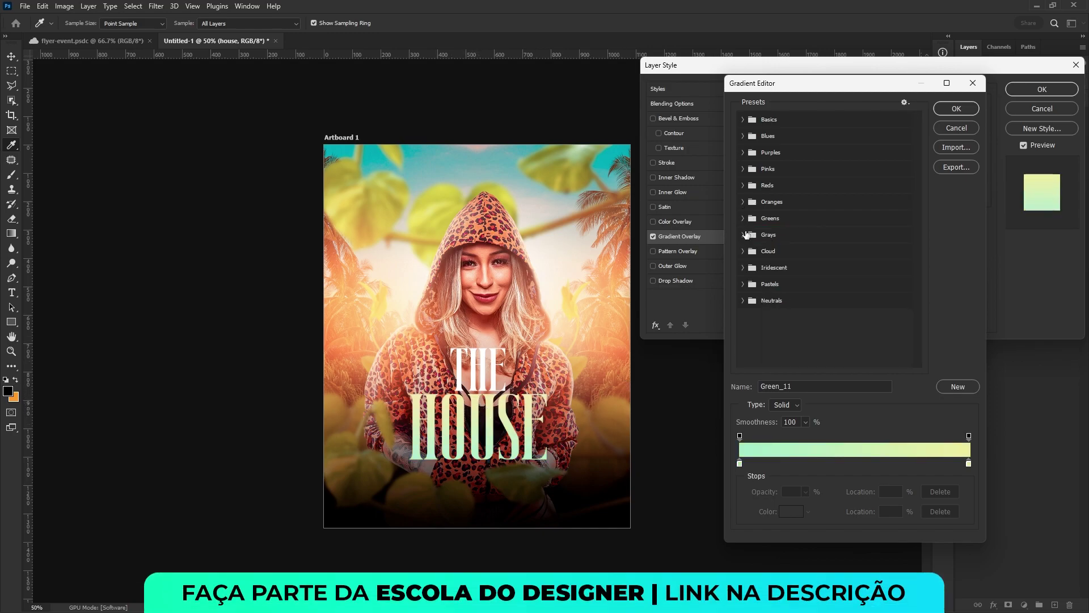
Try the red presets, then apply Orange_02 and confirm the layer style.
left_click(743, 185)
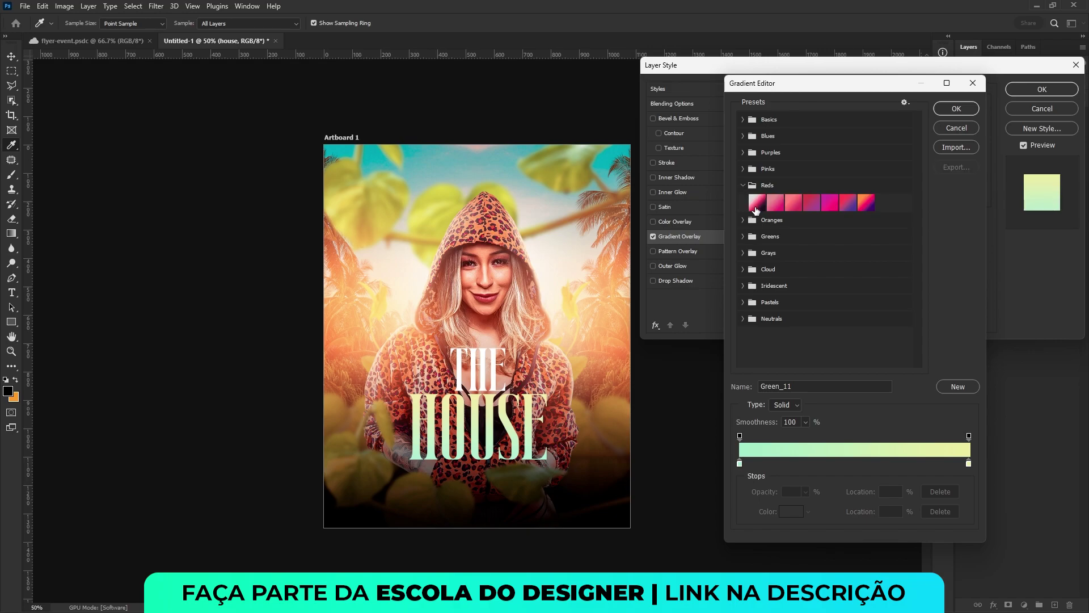
left_click(775, 202)
left_click(811, 203)
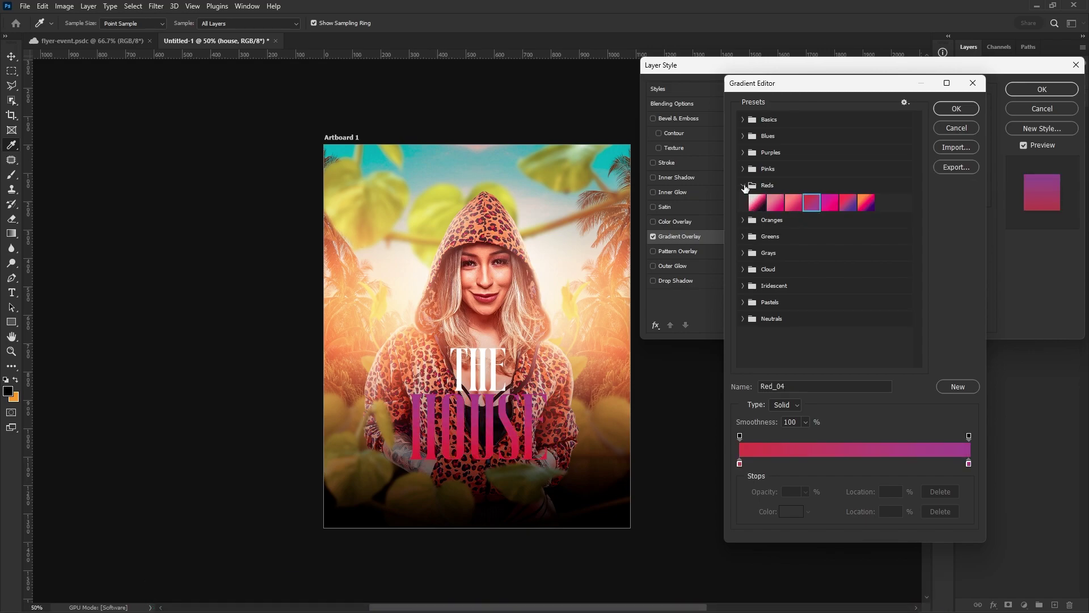
left_click(743, 186)
left_click(744, 202)
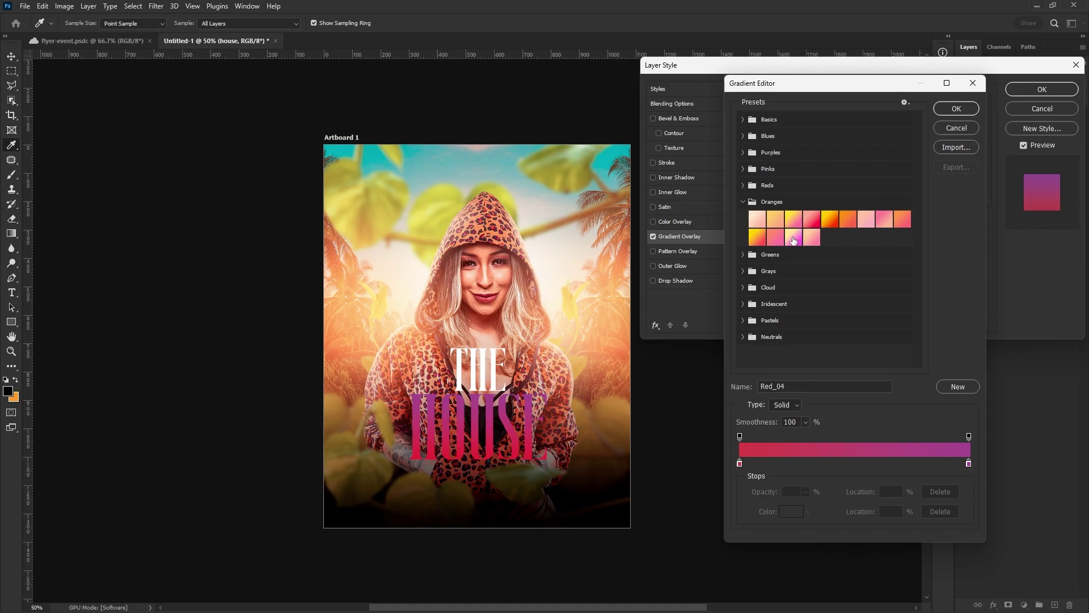
left_click(777, 225)
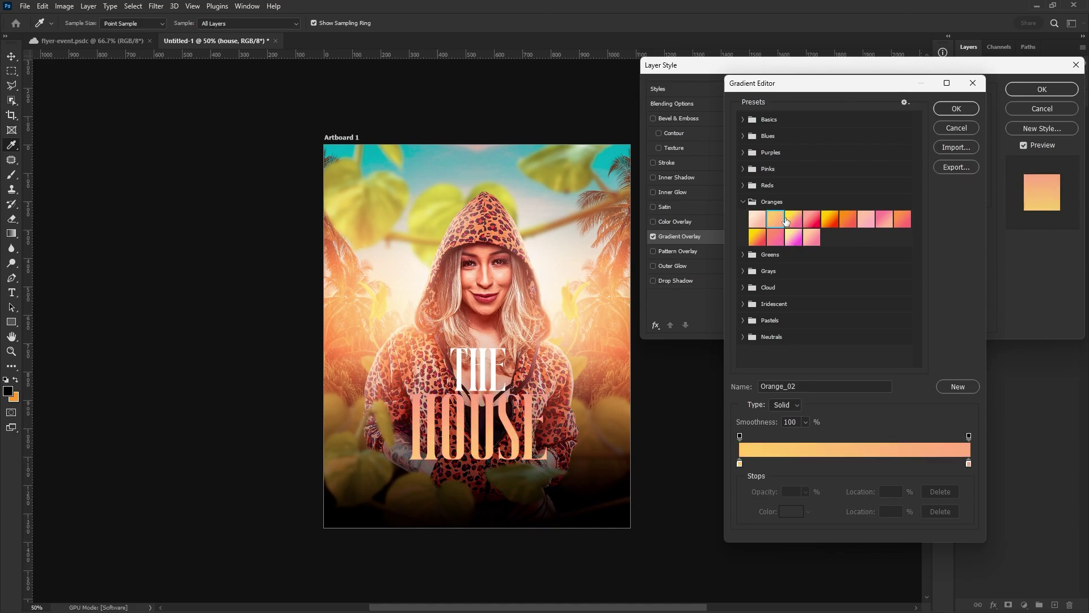
left_click(957, 109)
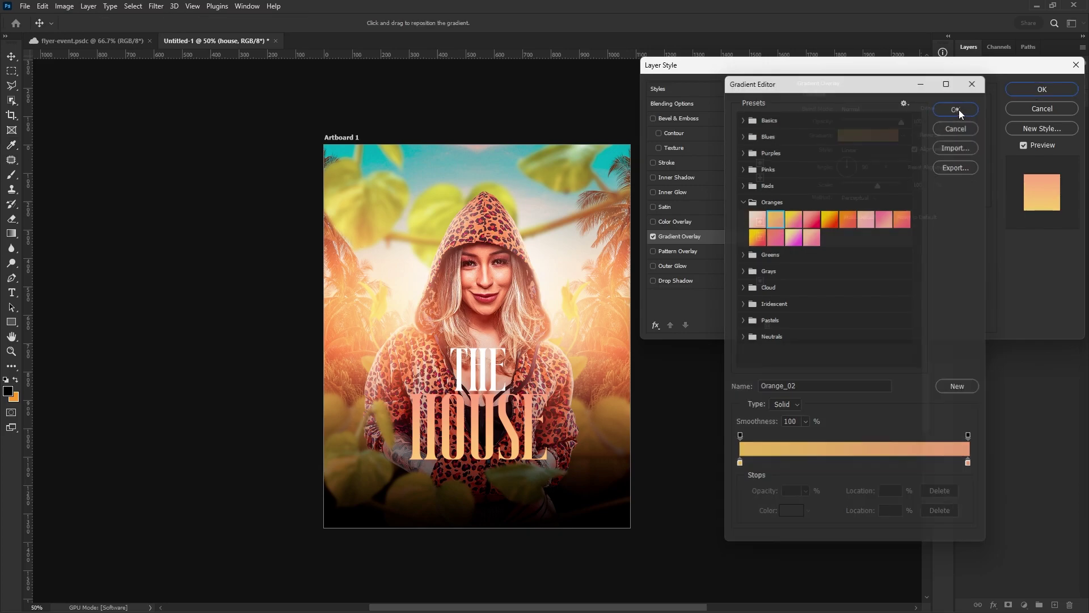
left_click(1043, 91)
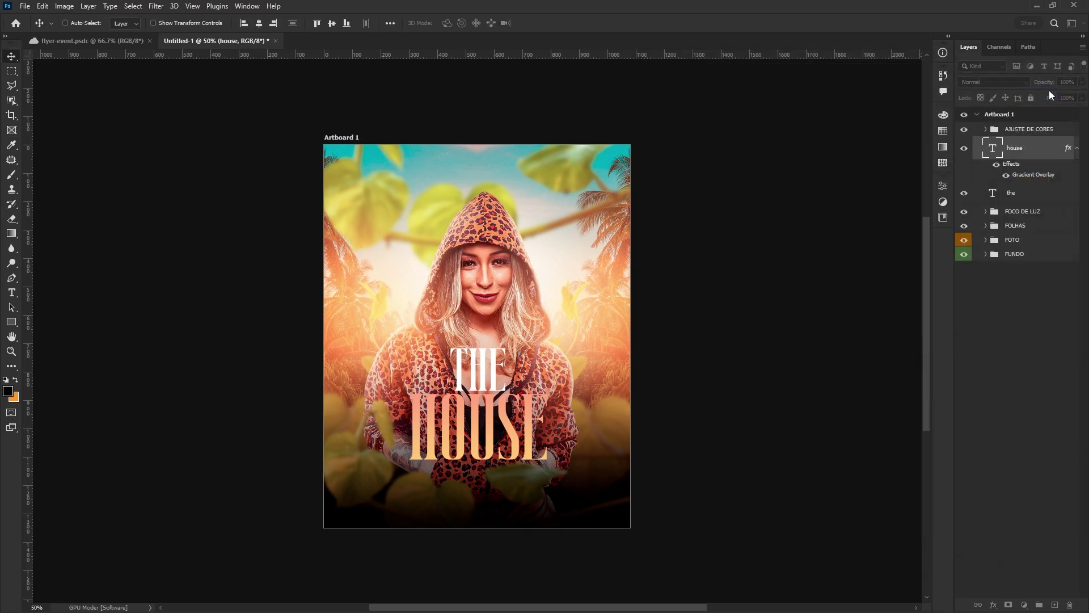
Try Poppins Medium on the title, undo it, and select the AJUSTE DE CORES group.
left_click(11, 292)
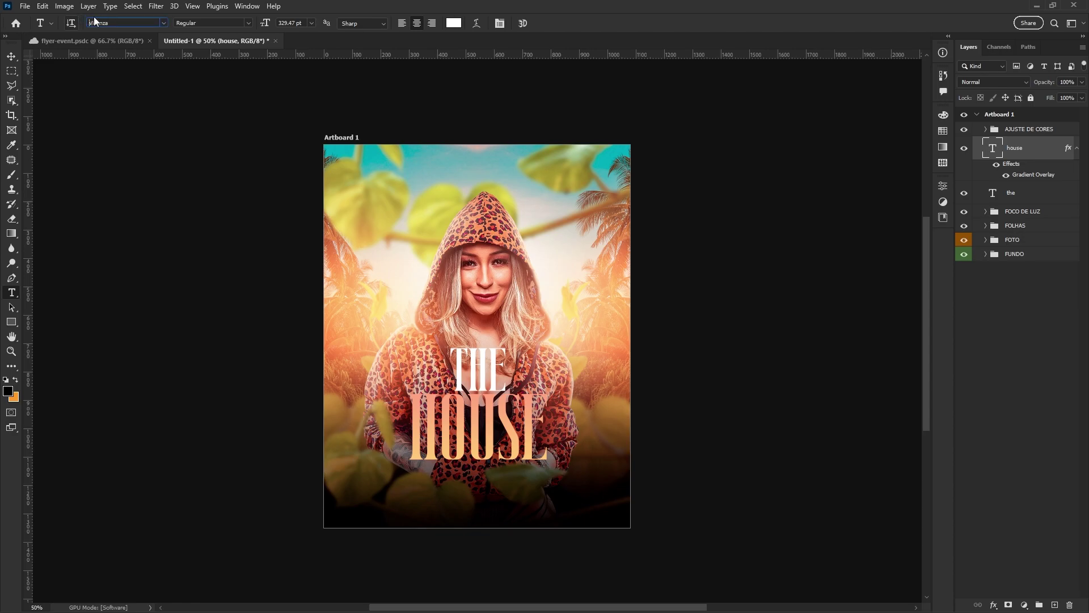
type("popp")
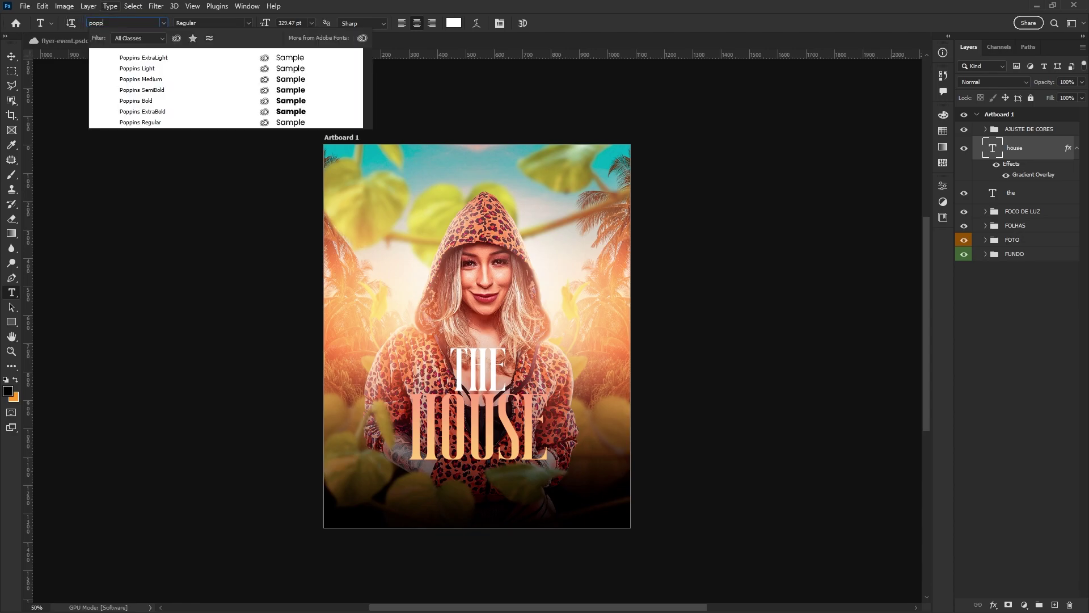
left_click(294, 81)
key("ctrl+z")
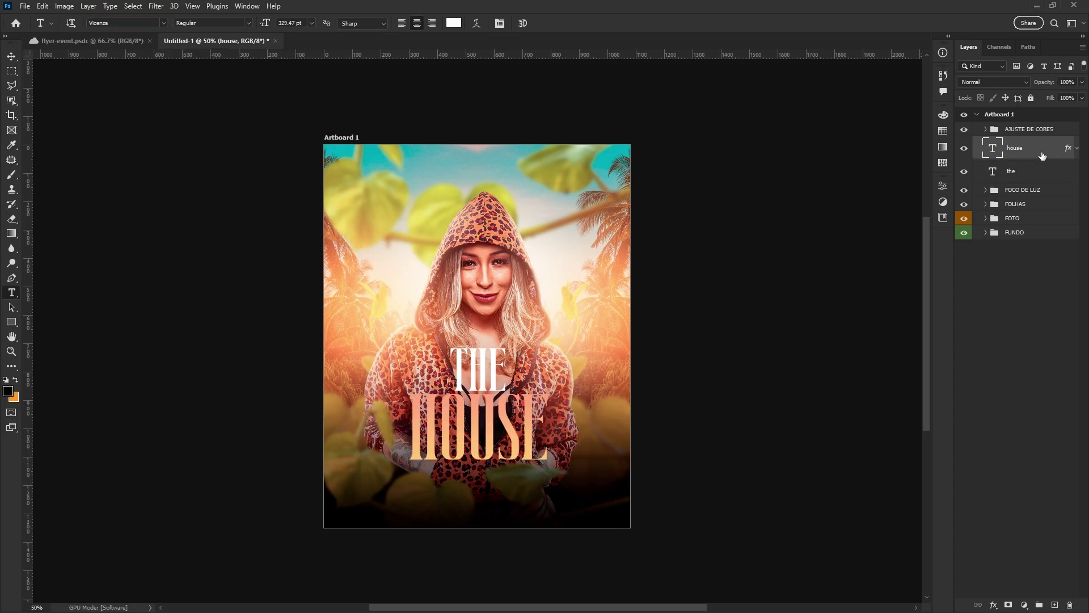
left_click(1010, 131)
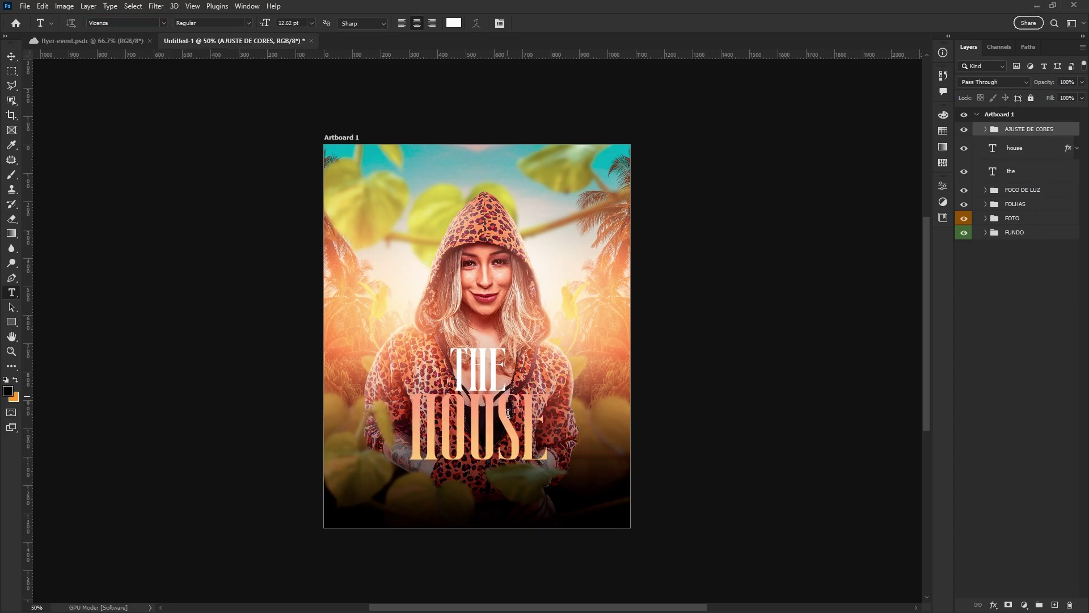
Type the date line 'DIA 23 DE OUTUBRO' in 36 pt Poppins SemiBold.
left_click(416, 255)
left_click(312, 23)
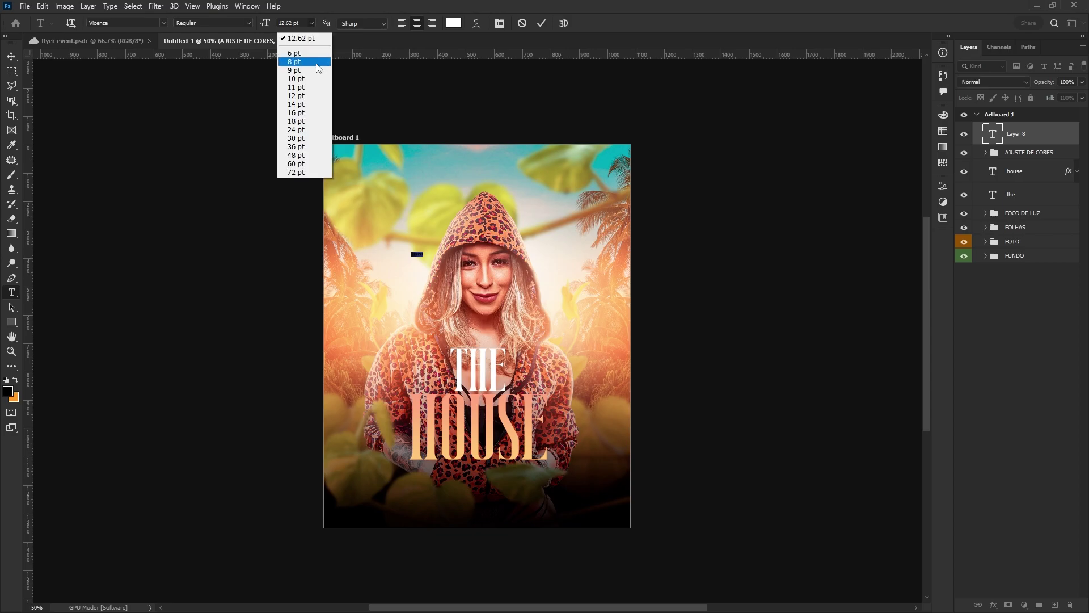
left_click(301, 148)
left_click(125, 23)
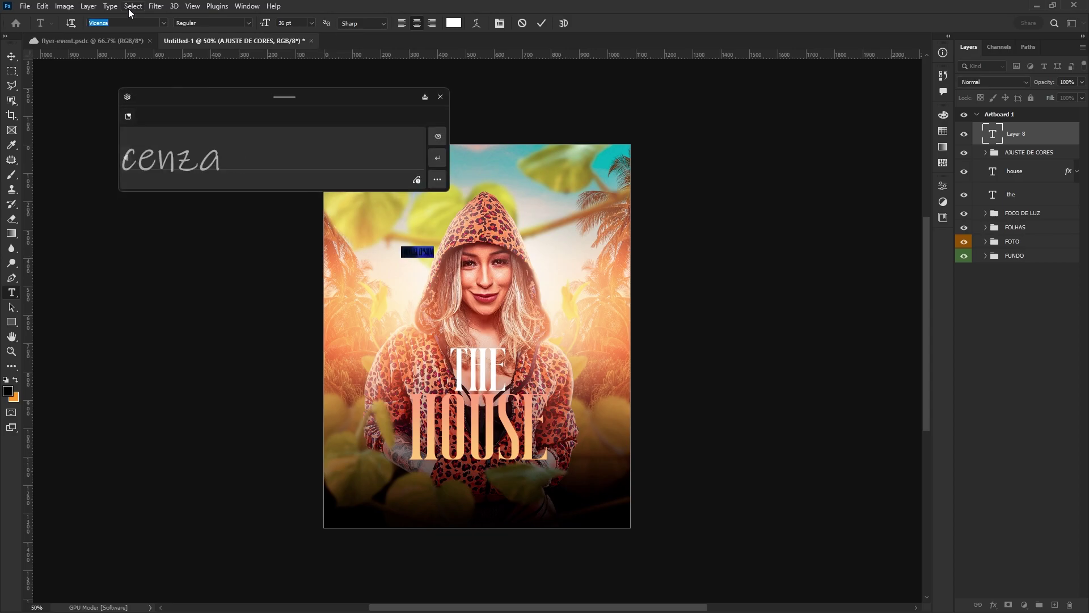
type("poppi")
left_click(267, 90)
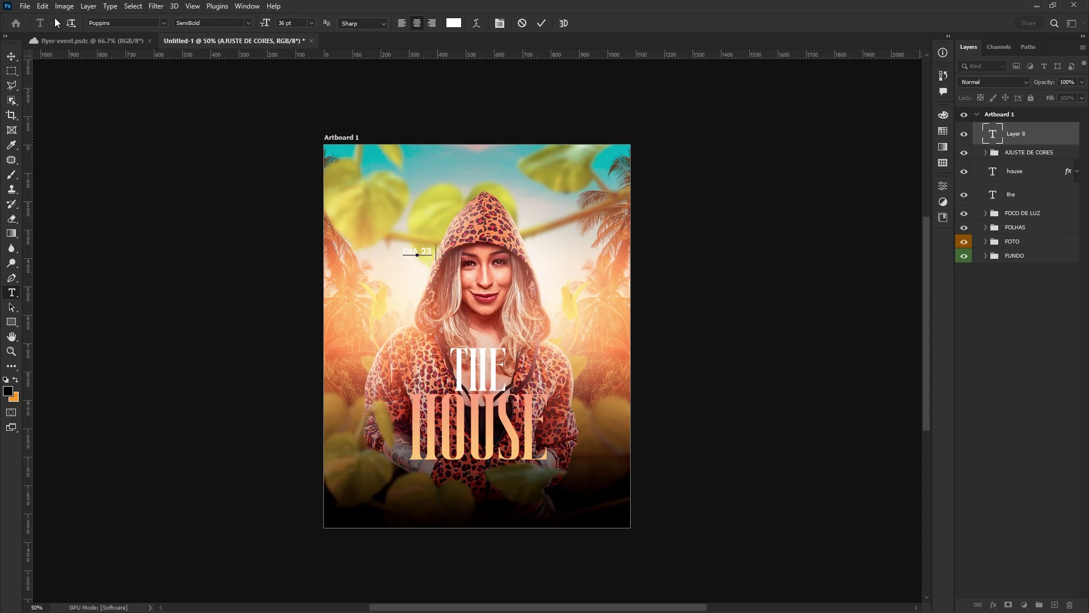
type("D")
type(" outubro")
key("ctrl+Return")
Move the date line just below HOUSE and scale it down slightly.
key("v")
left_click_drag(444, 255, 503, 471)
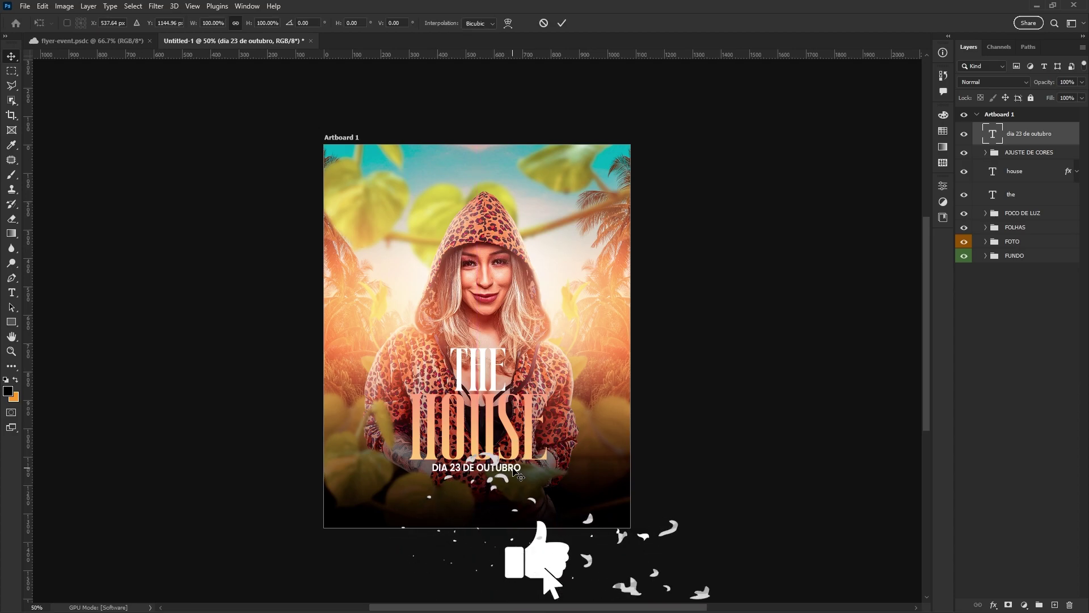
key("ctrl+t")
left_click_drag(520, 469, 509, 468)
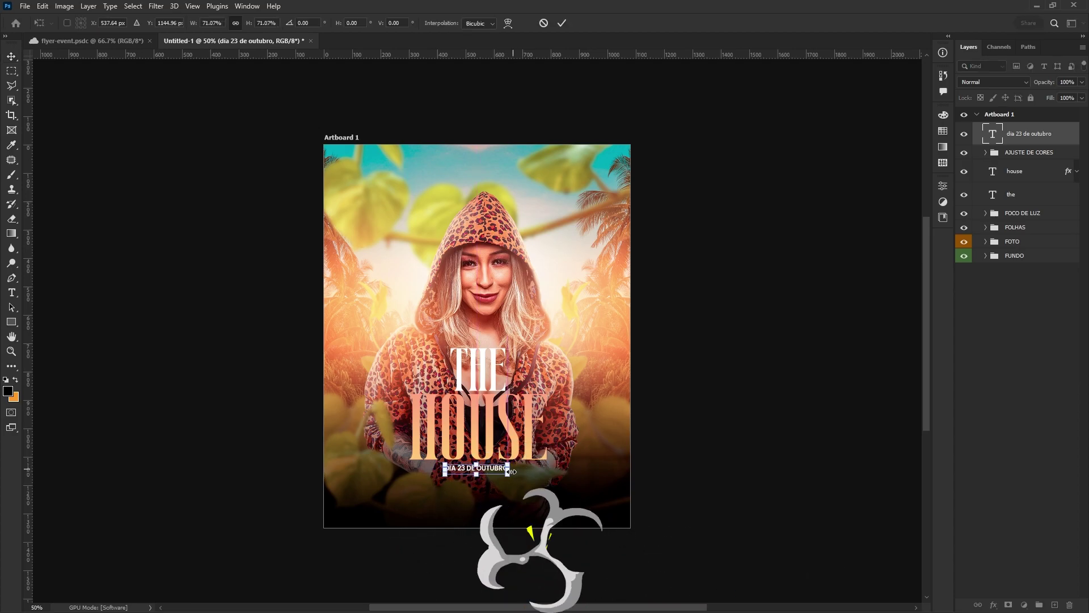
key("Return")
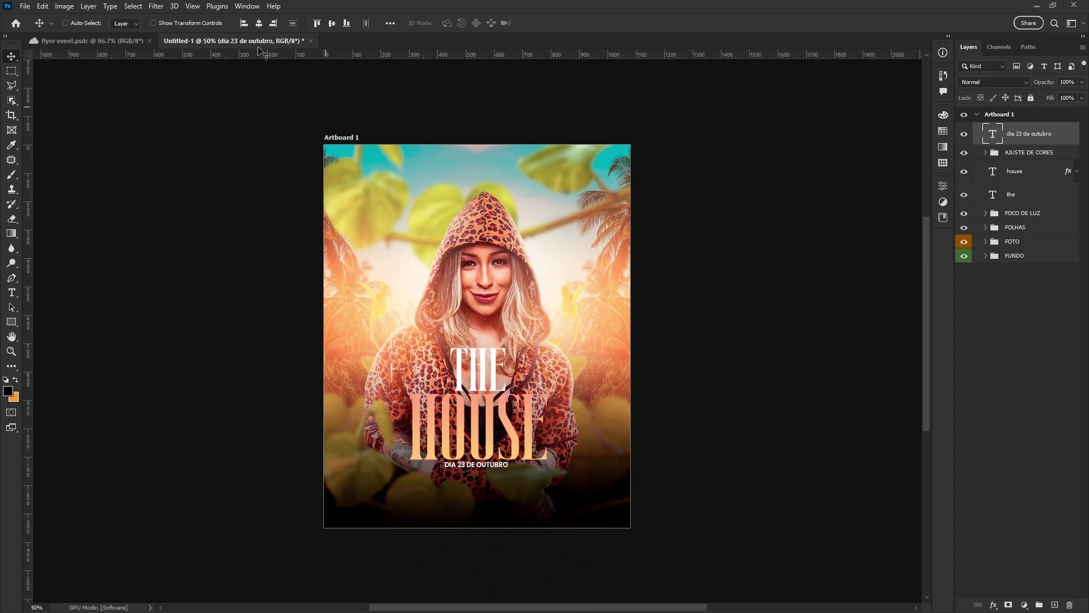
Nudge the date line into place and move its layer below AJUSTE DE CORES.
key("Up")
key("Up")
key("Up")
key("ctrl+t")
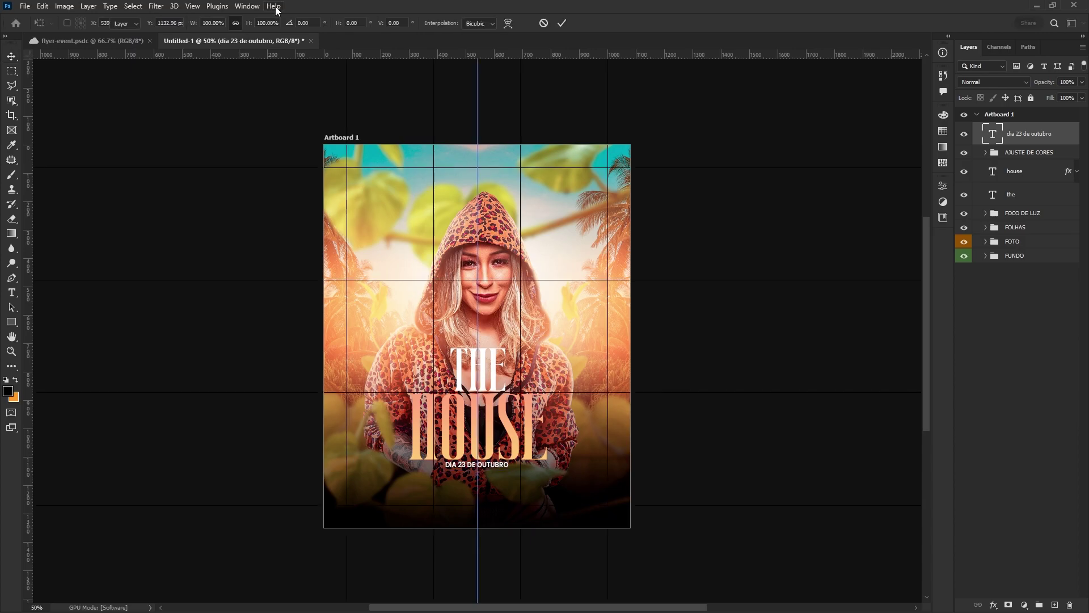
key("Return")
key("Right")
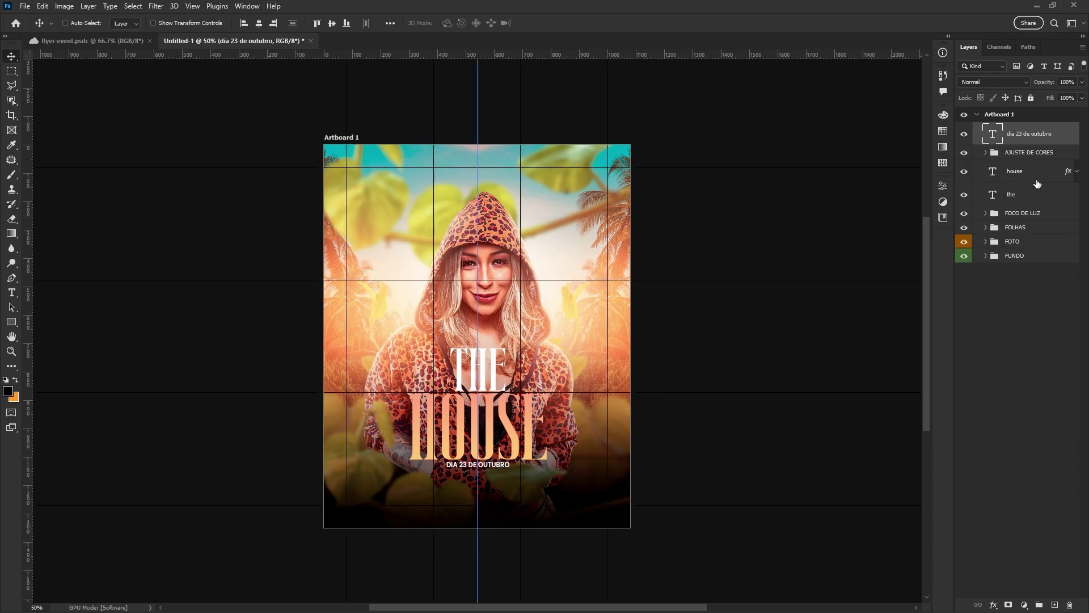
left_click_drag(1046, 136, 1044, 162)
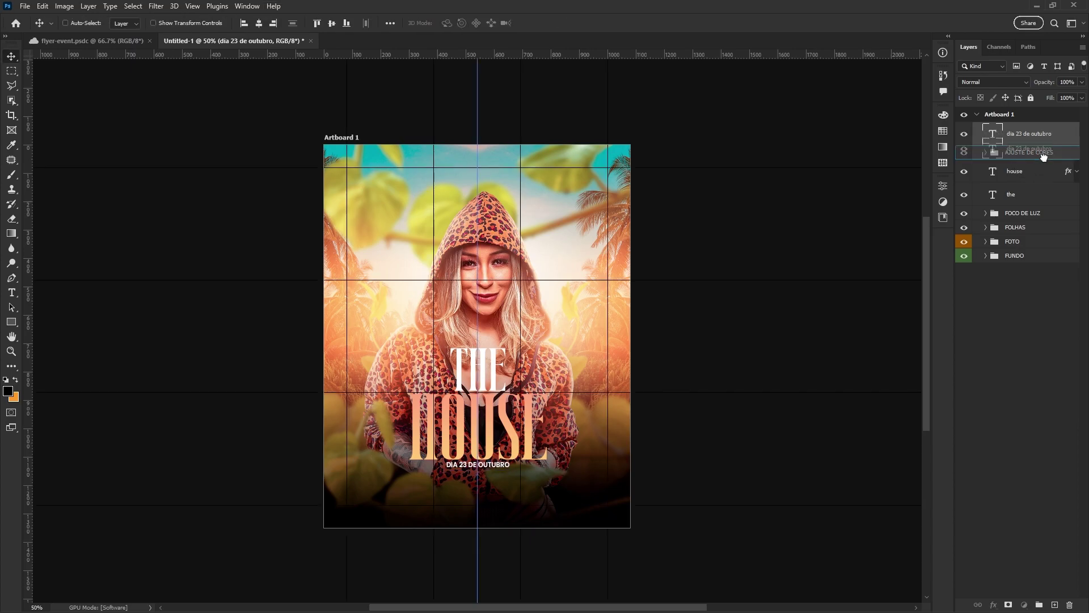
Group the THE, HOUSE and date layers into a group named TEMA.
left_click(1028, 199, "shift")
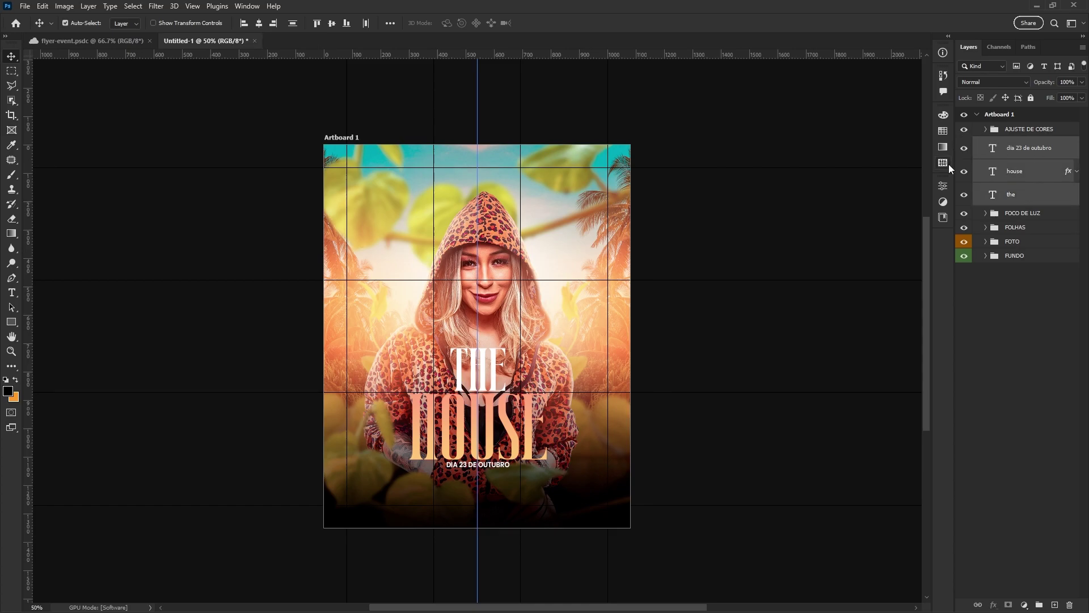
key("ctrl+g")
double_click(1016, 144)
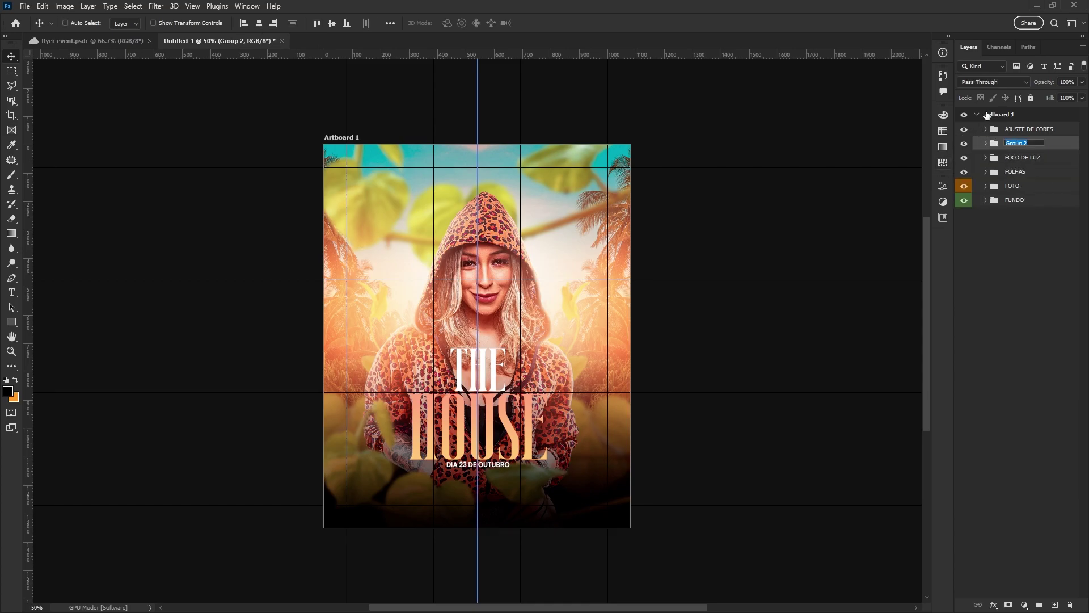
type("TEMA")
key("Return")
Skew the TEMA block about -6° so its right side rises, then hide the grid.
key("ctrl+t")
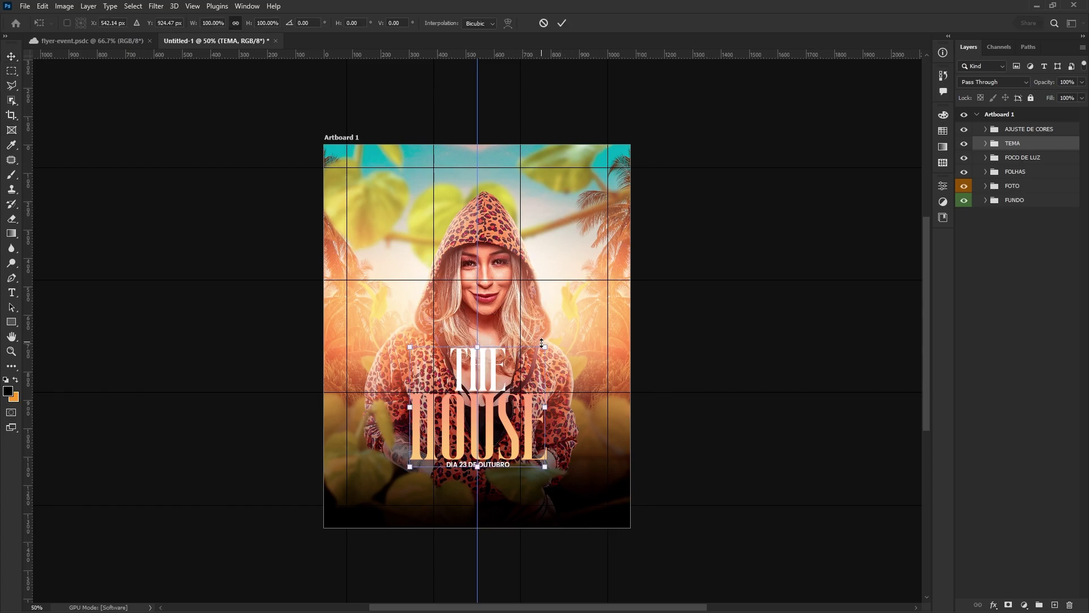
left_click_drag(544, 349, 544, 335)
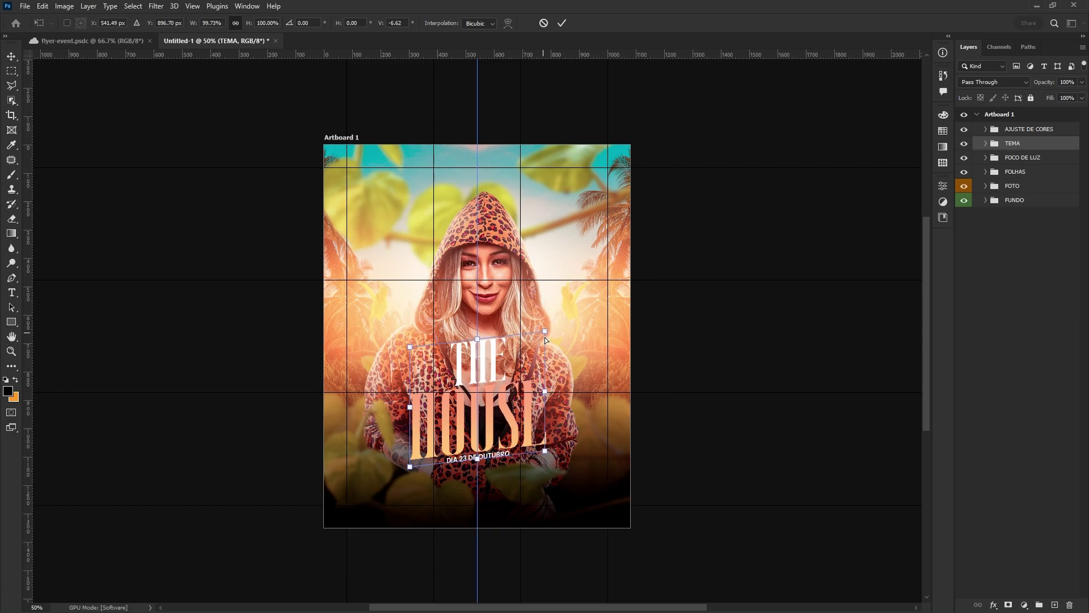
key("Return")
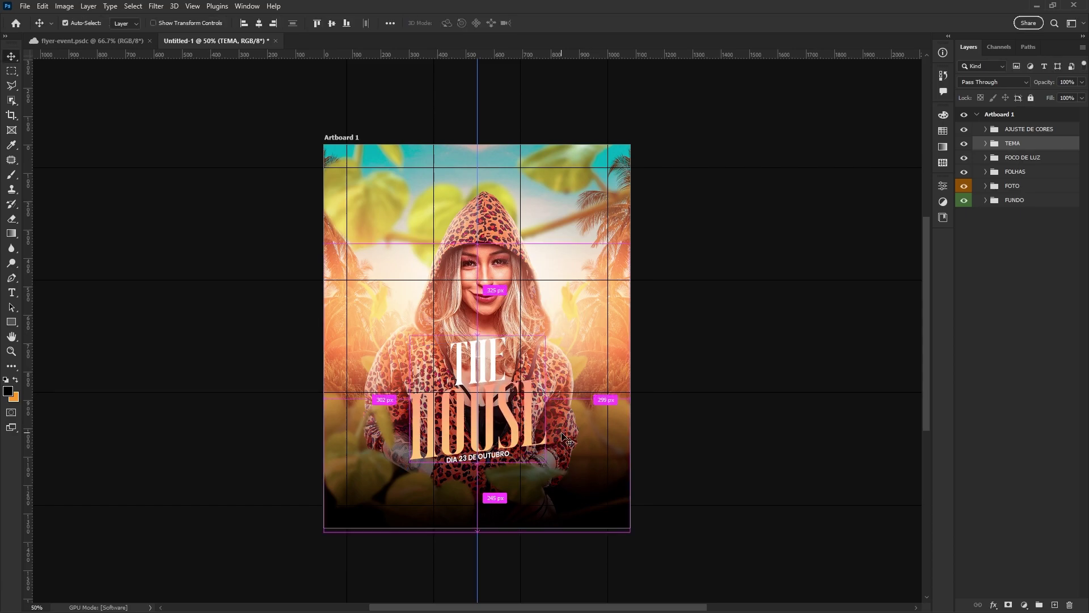
key("ctrl+plus")
key("ctrl+h")
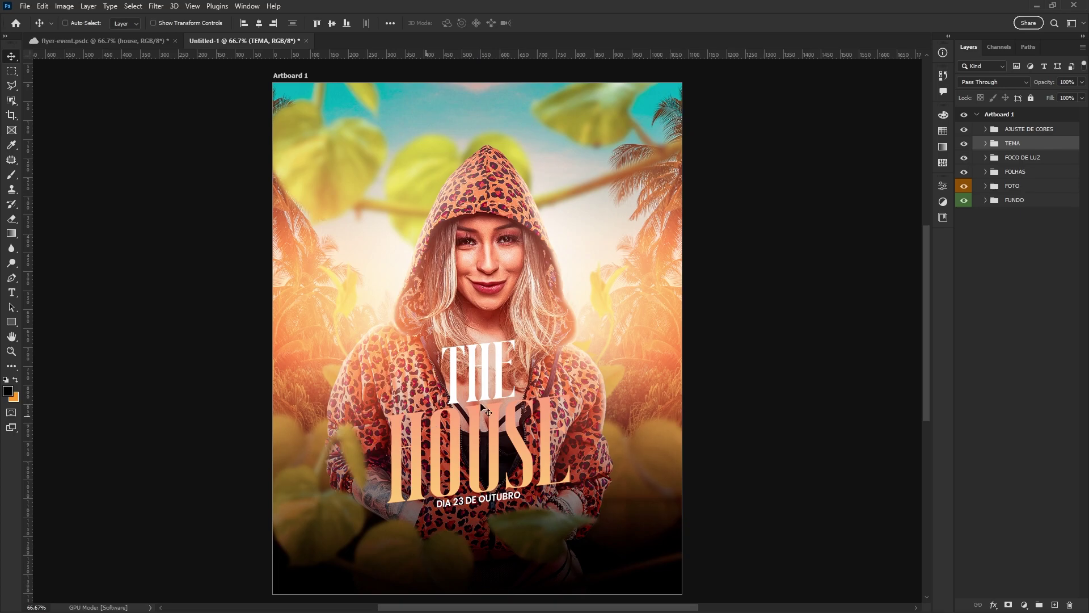
Open HOUSE's gradient overlay and start from the Green_11 preset.
left_click(986, 144)
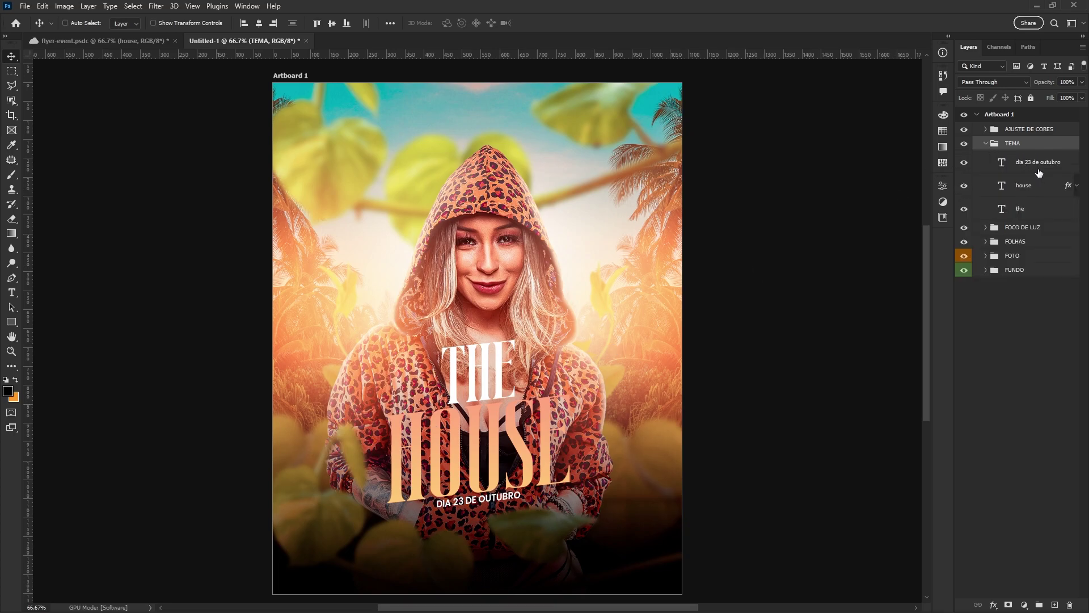
left_click(1048, 191)
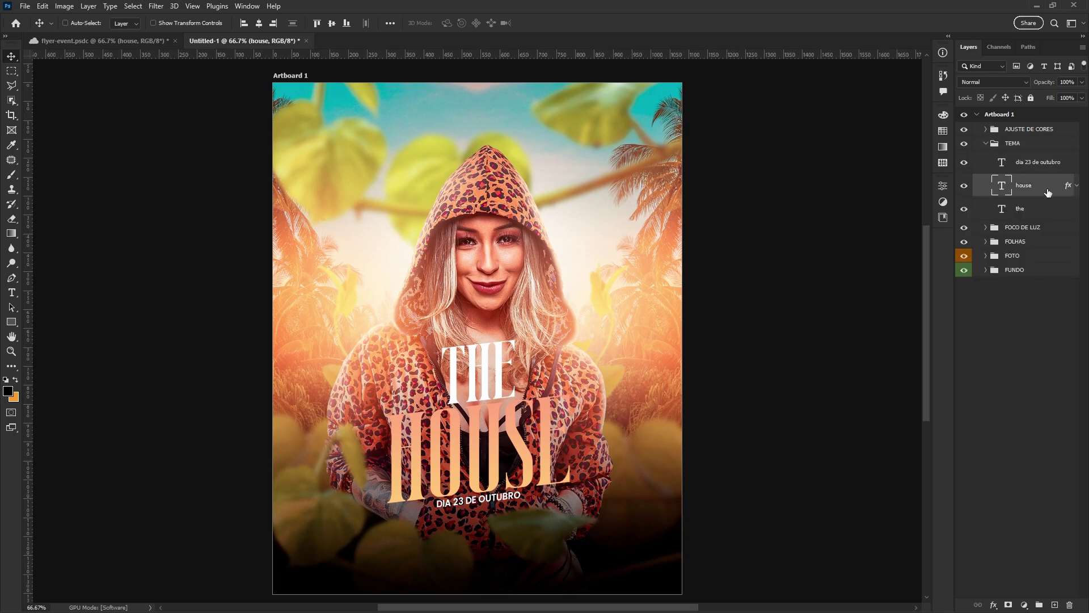
double_click(1047, 193)
left_click(679, 236)
left_click(805, 136)
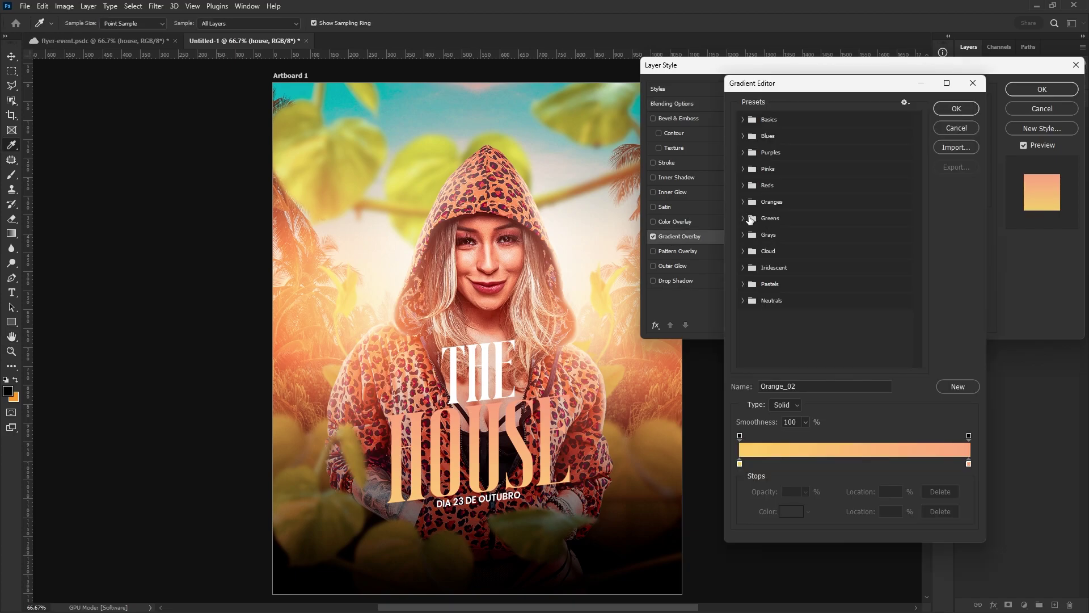
left_click(749, 220)
left_click(769, 256)
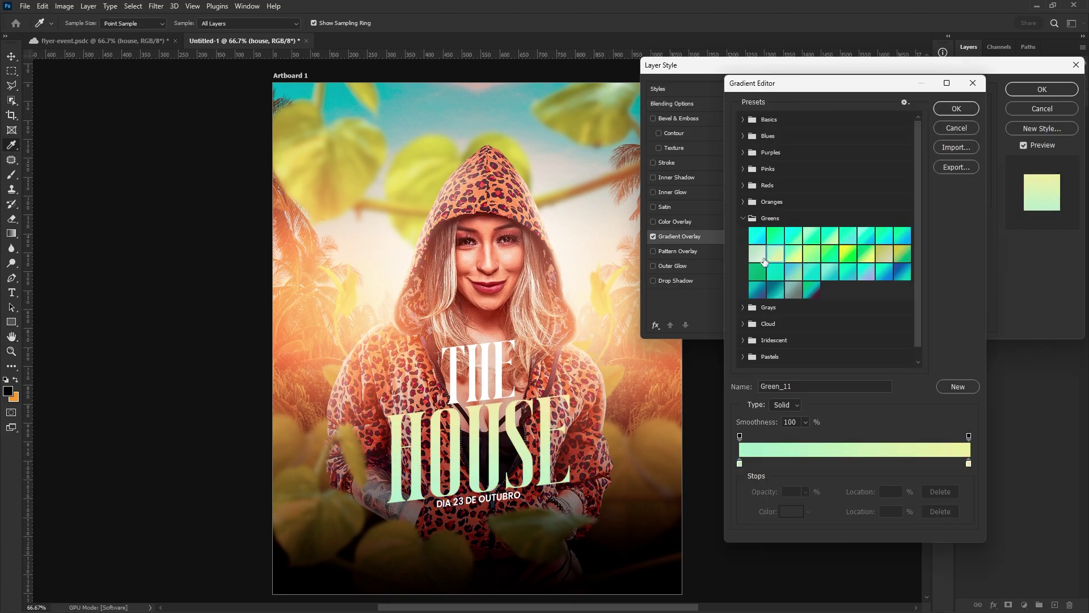
Set the gradient stops to sampled olive yellow #c2c263 and pale cream #feffca, then confirm.
left_click(740, 464)
left_click(783, 514)
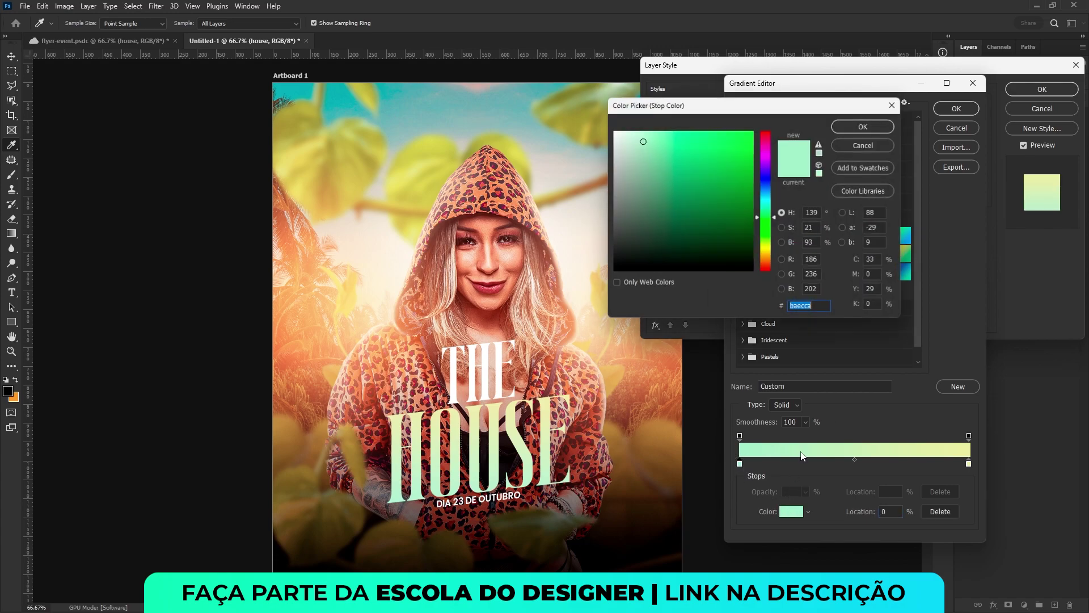
left_click(662, 346)
left_click(871, 121)
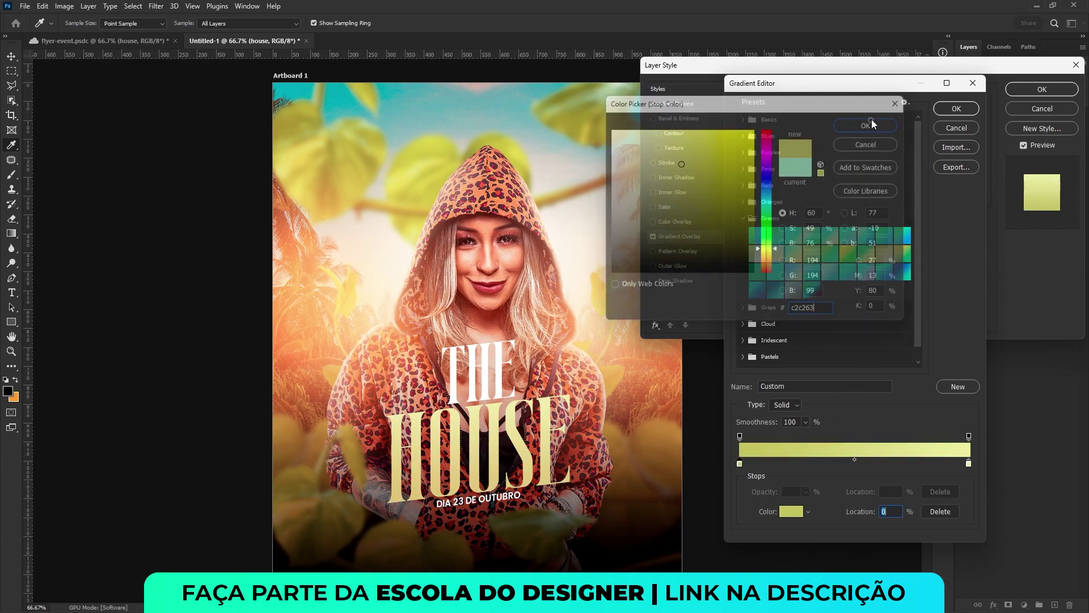
left_click(969, 464)
left_click(792, 511)
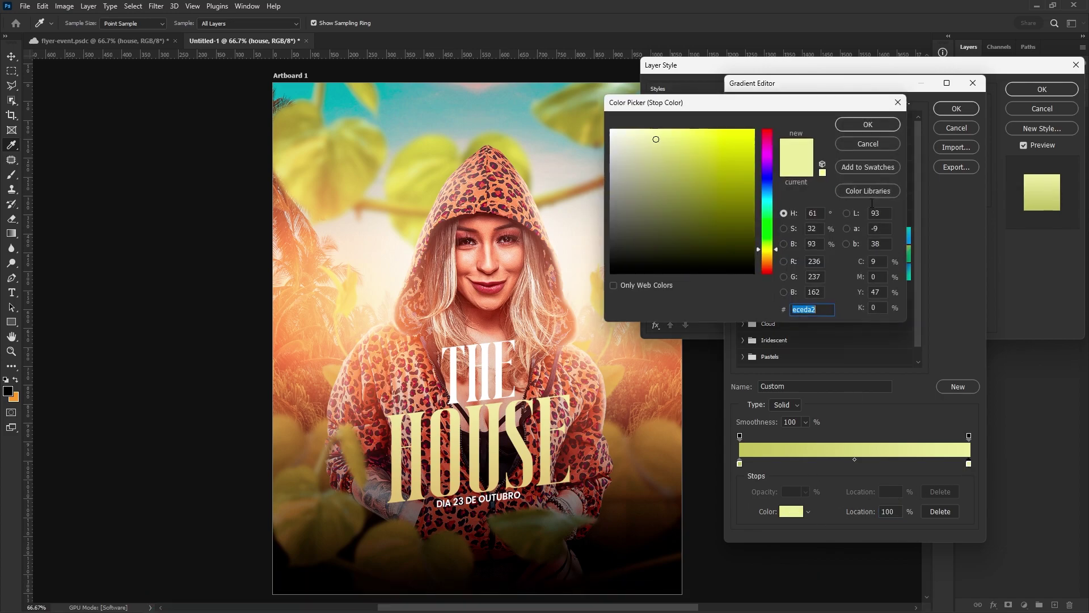
left_click_drag(656, 139, 640, 129)
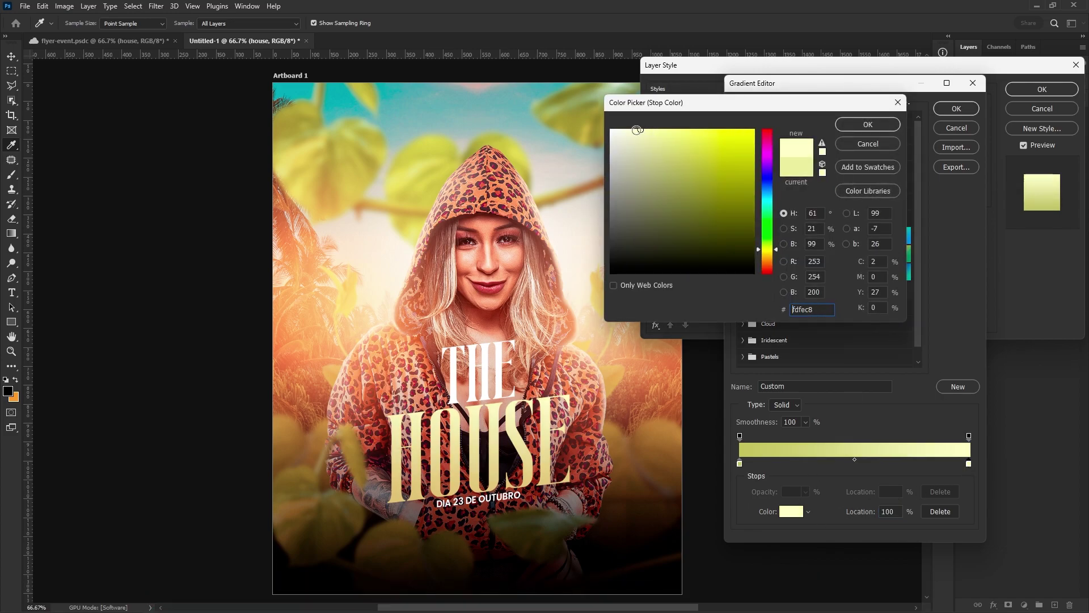
left_click(868, 124)
left_click(957, 108)
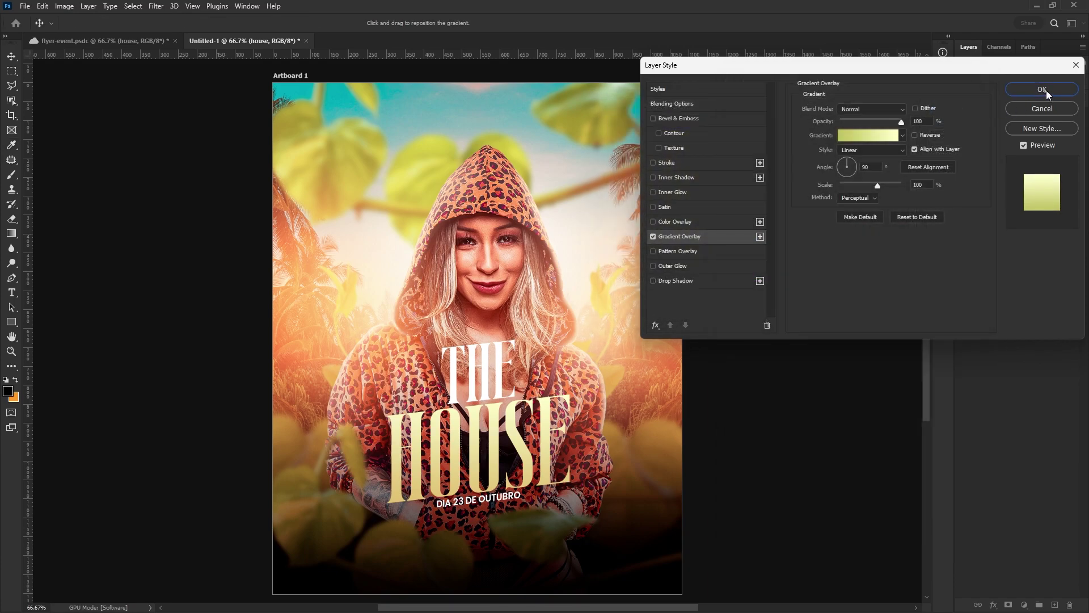
left_click(1043, 89)
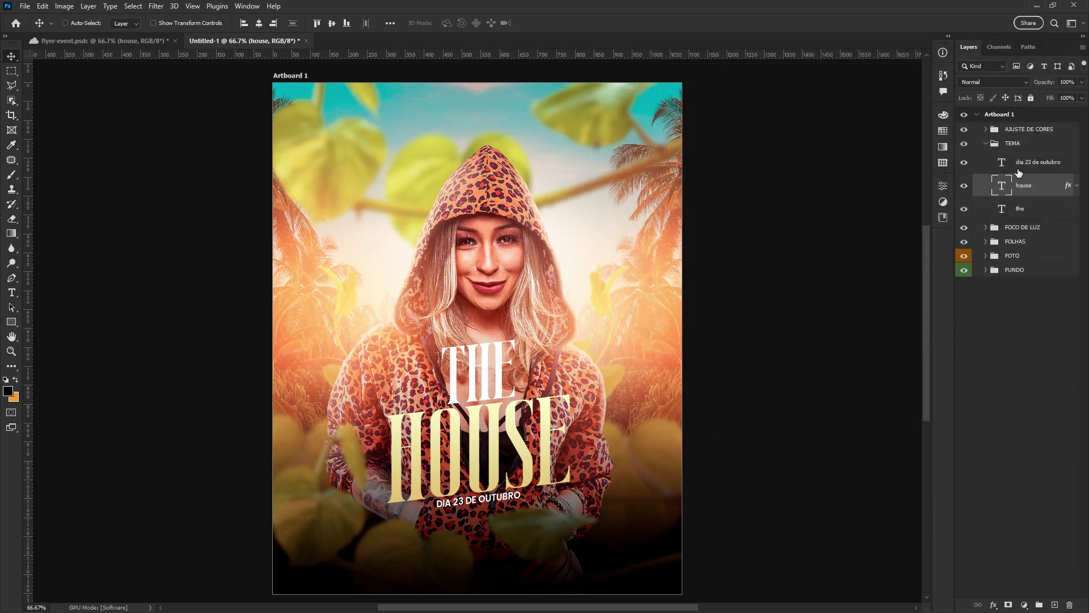
Set the DIA 23 DE OUTUBRO date text to 26 pt, nudge it lower, and collapse TEMA.
left_click(986, 143)
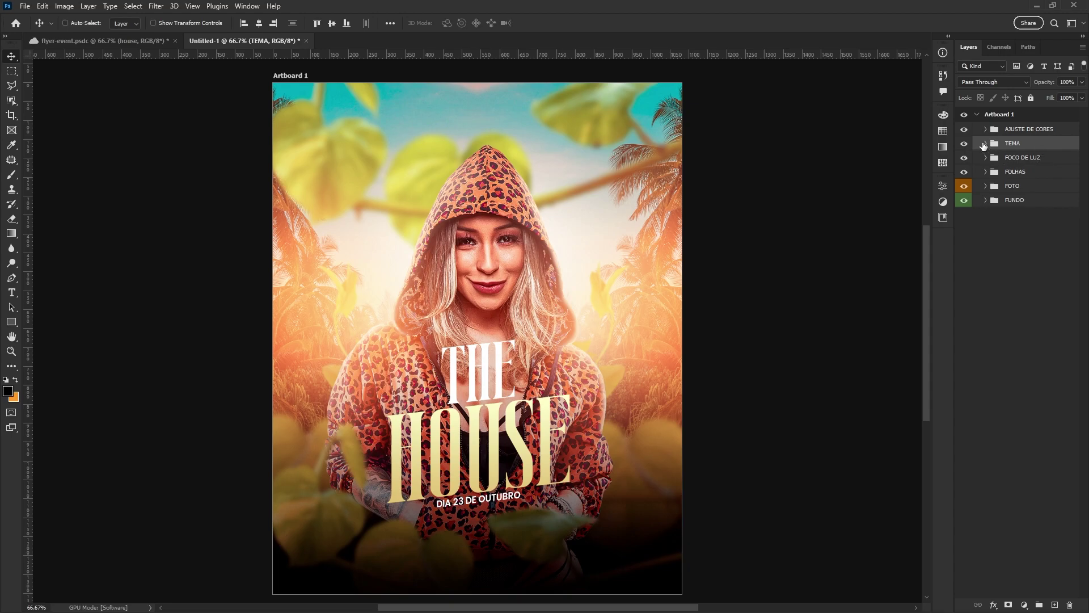
left_click(986, 144)
left_click(1007, 163)
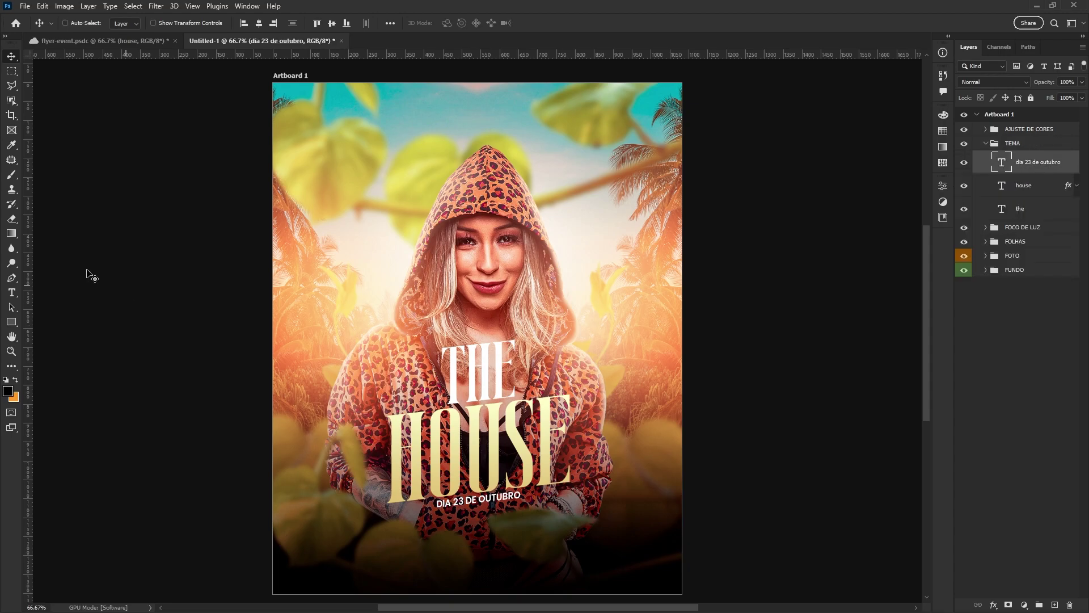
left_click(12, 292)
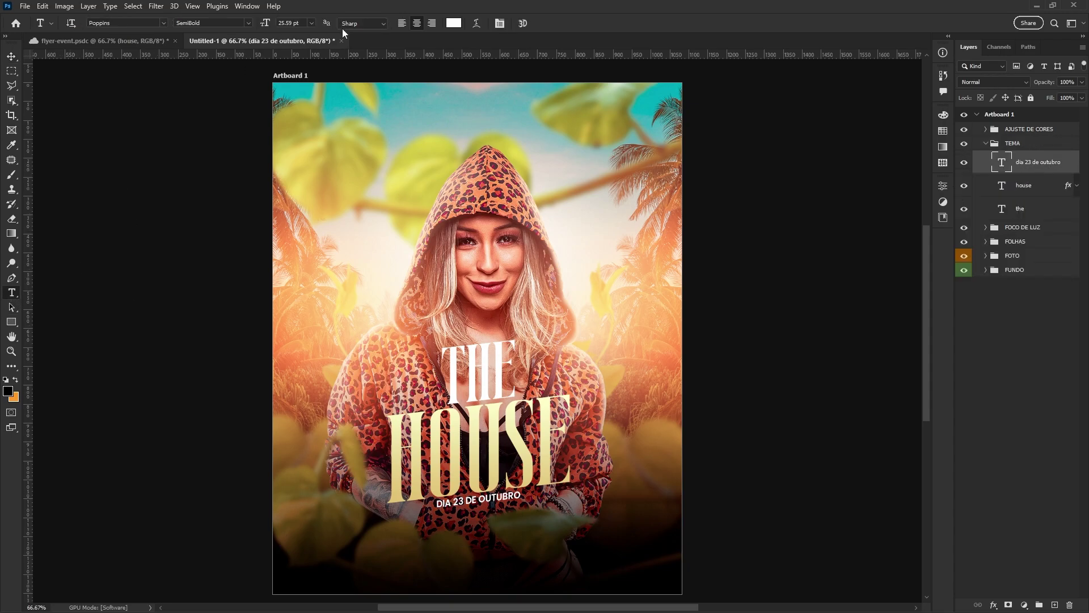
left_click(300, 24)
type("26")
key("Return")
left_click(12, 56)
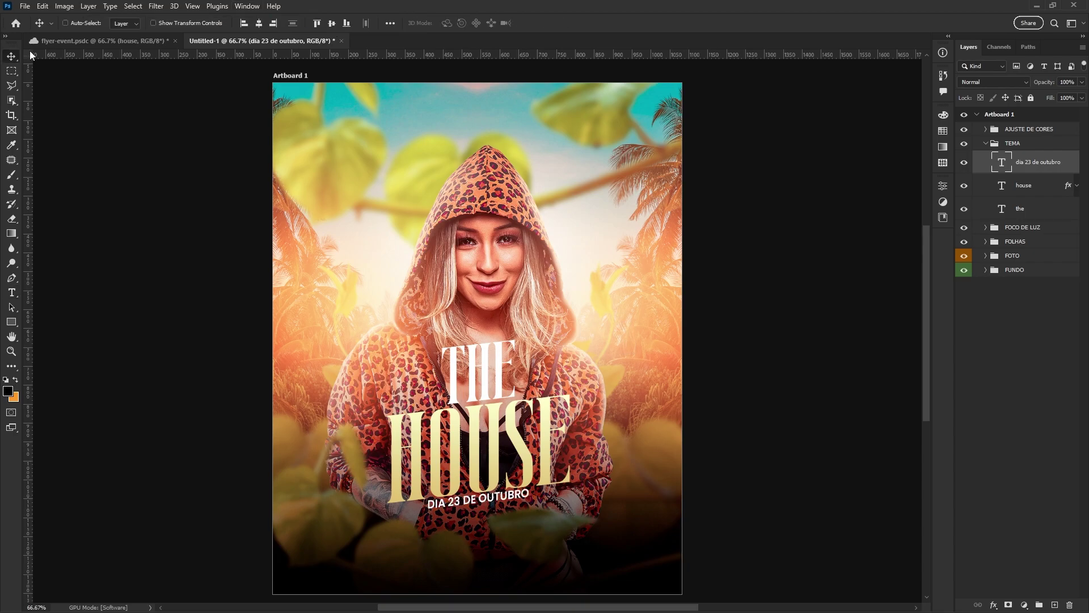
key("Down")
key("Down")
key("Down")
key("Down")
left_click(1013, 143)
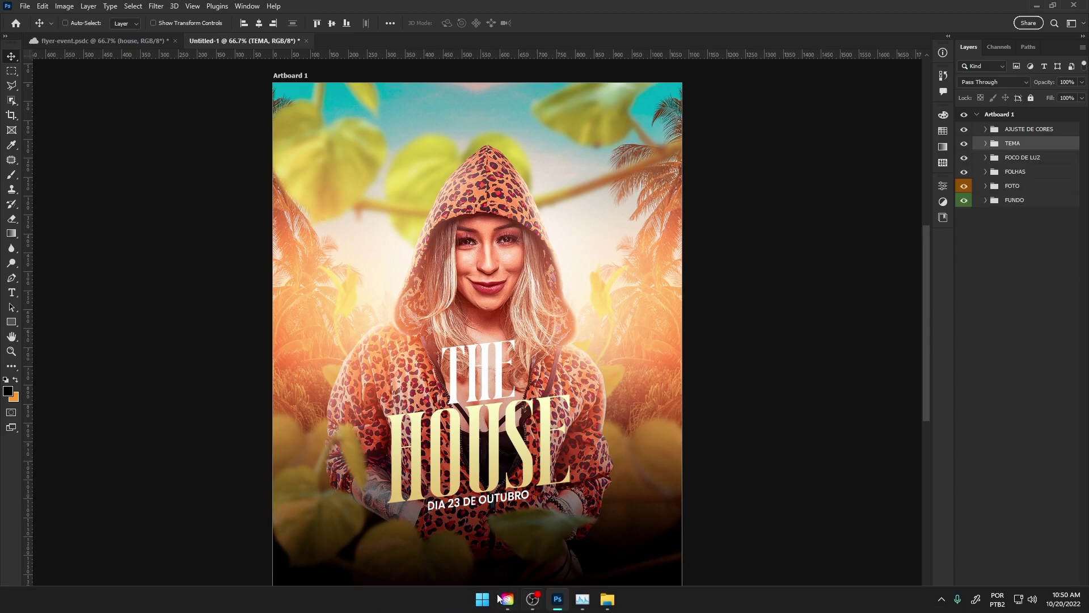
Place the FIAMA logo file near the bottom centre of the flyer and nudge it down.
left_click(608, 599)
mouse_move(842, 236)
left_mouse_down()
mouse_move(496, 515)
mouse_move(498, 554)
left_mouse_up()
key("Return")
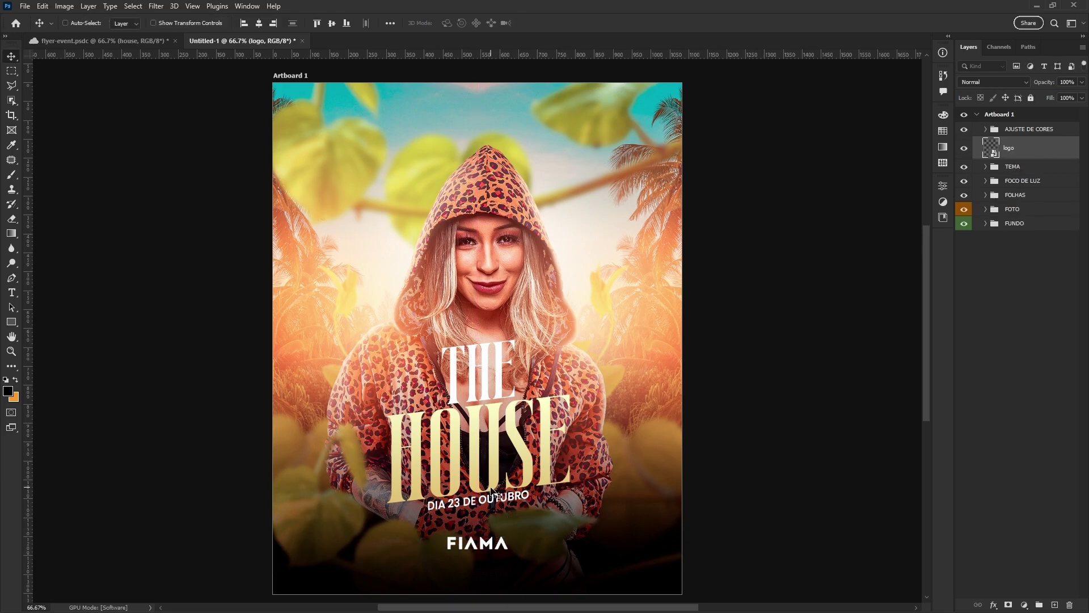
key("ctrl+apostrophe")
key("Down")
key("Down")
key("Down")
key("Down")
key("Down")
key("Down")
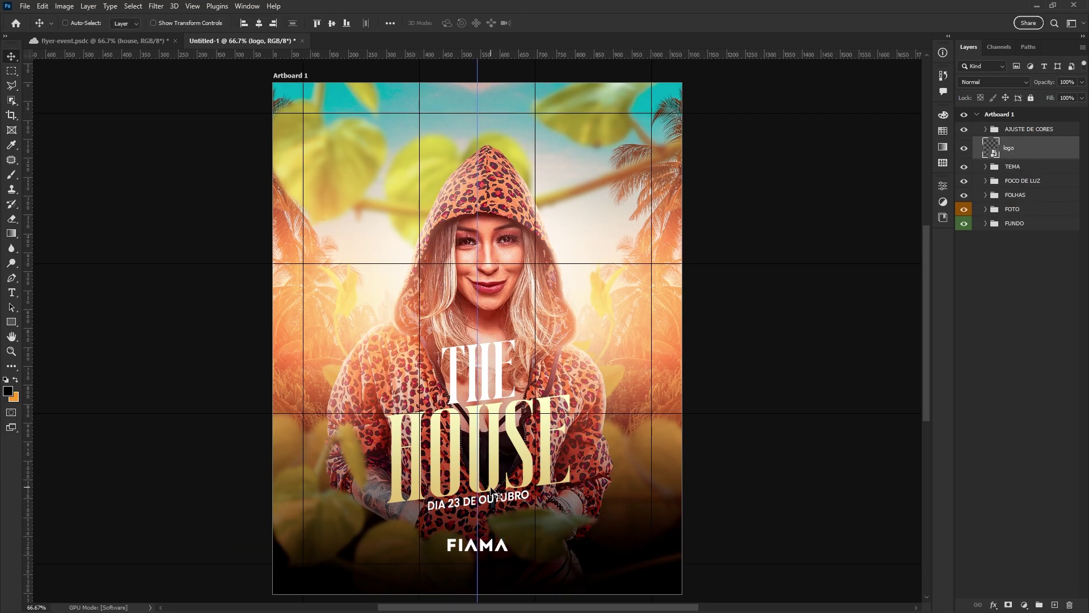
key("Down")
key("Down")
key("Down")
key("Down")
key("Down")
key("Down")
key("Down")
key("Down")
key("Down")
key("Down")
key("Down")
key("Down")
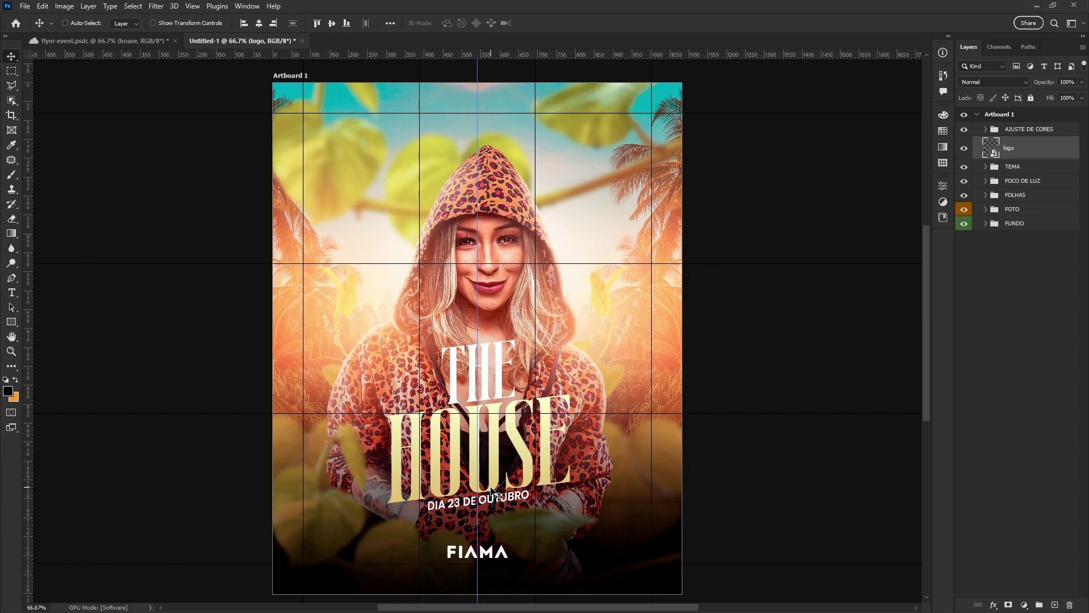
key("Down")
key("Down")
key("Down")
Put the logo layer into a new group named LOGO.
key("ctrl+g")
type("LOGO")
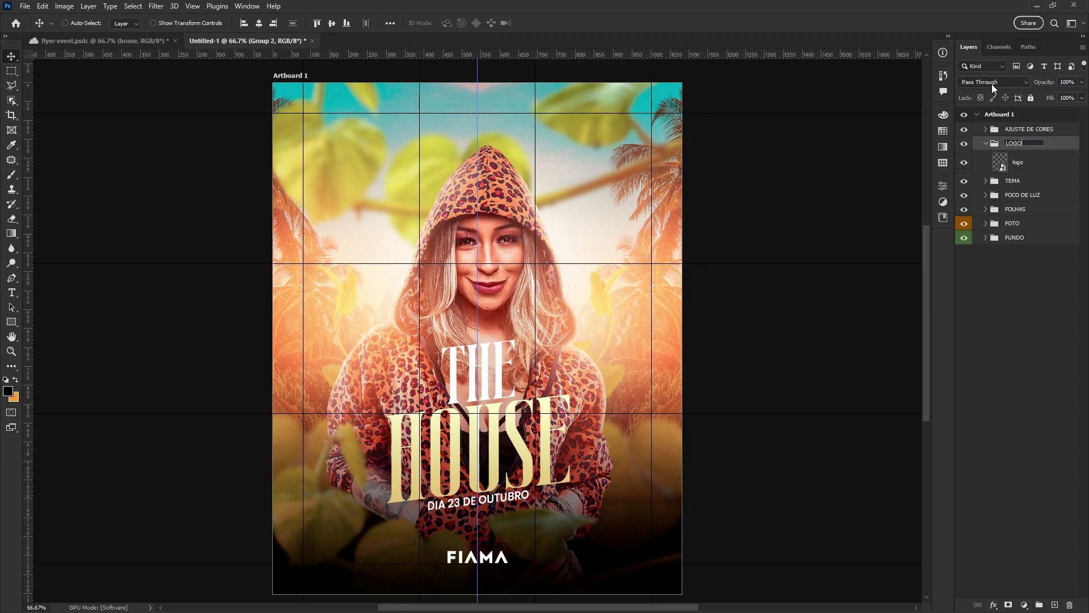
key("Return")
left_click(987, 144)
Scale the TEMA title block up to about 112%.
left_click(1017, 158)
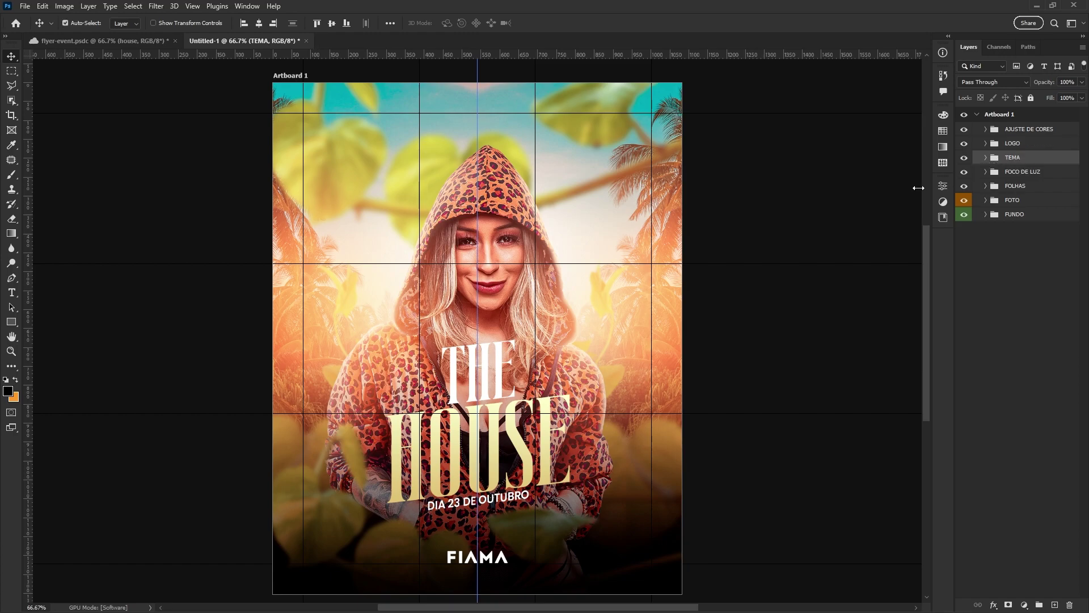
key("ctrl+t")
left_click_drag(568, 423, 583, 426)
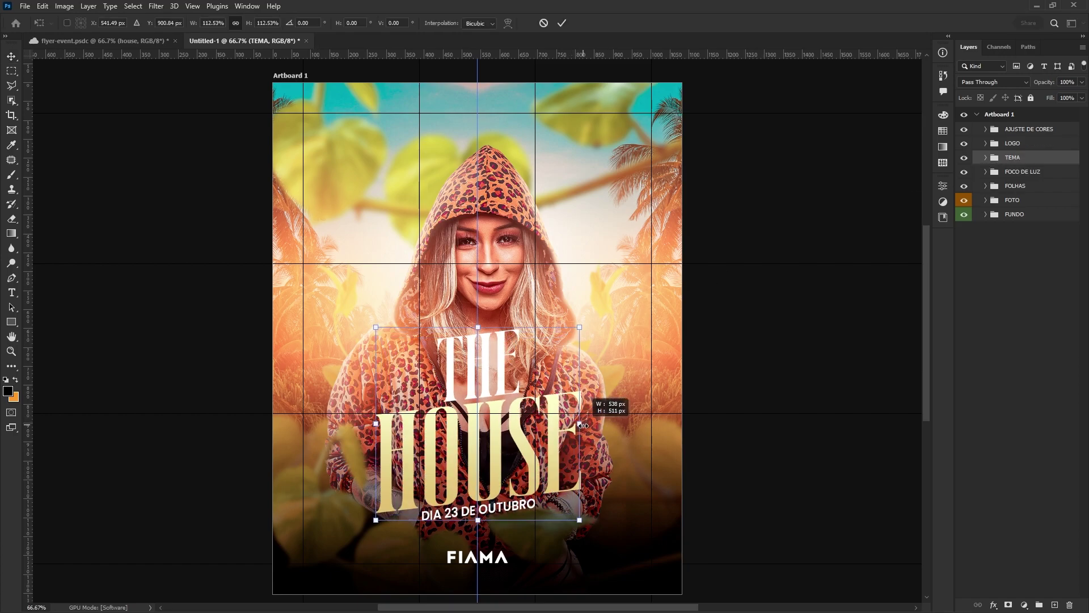
Commit the 112% title block, shift it slightly left and up, and hide the grid.
key("Return")
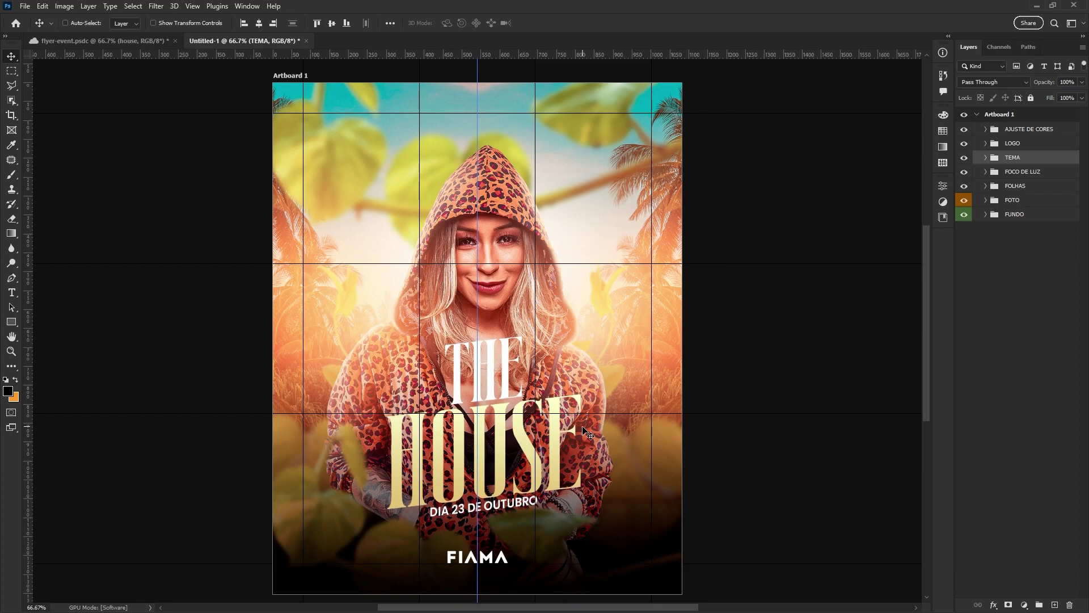
key("ctrl+t")
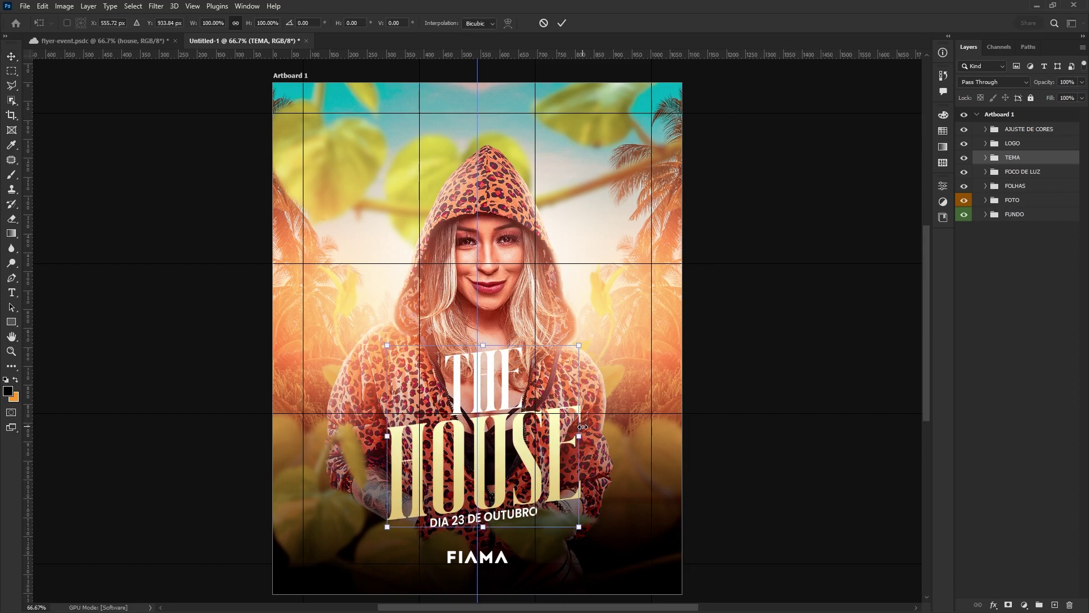
left_click_drag(511, 454, 506, 451)
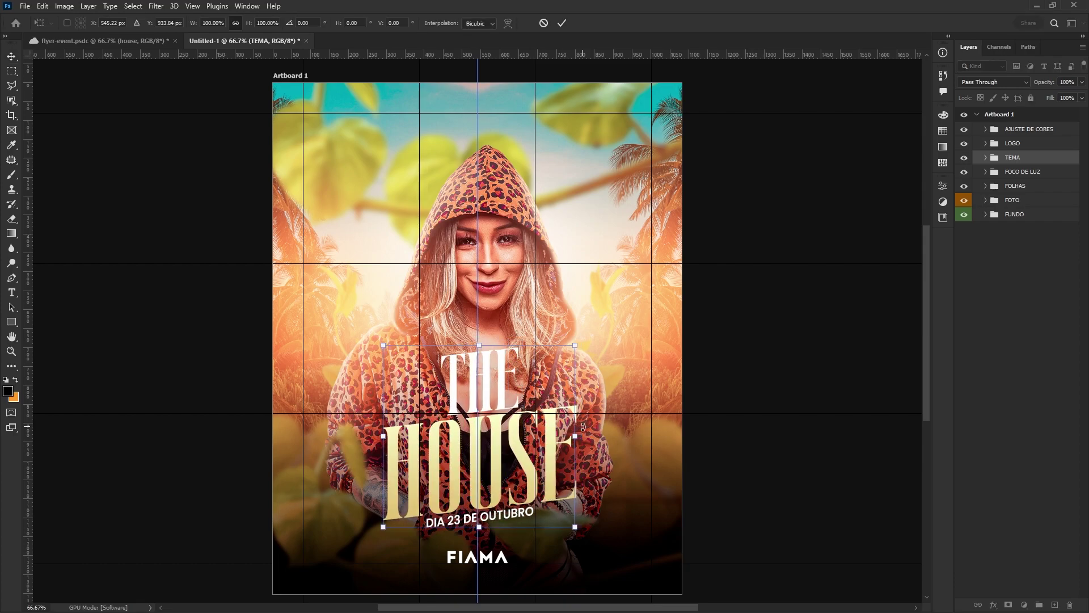
key("Return")
key("ctrl+h")
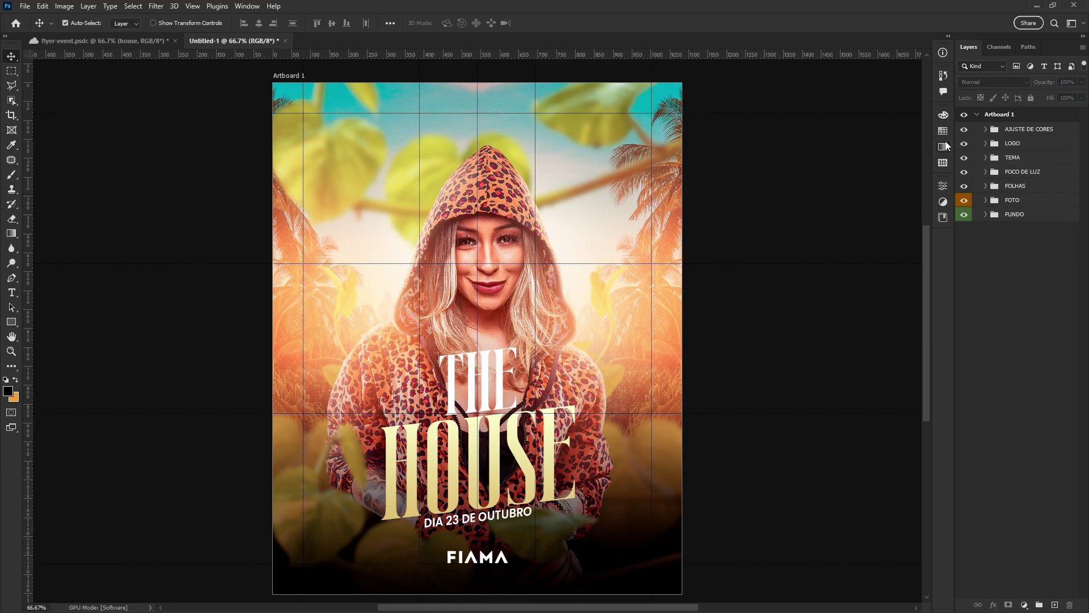
Add a near-black 18 pt 'RIO DE JANEIRO - RJ' text line.
left_click(11, 292)
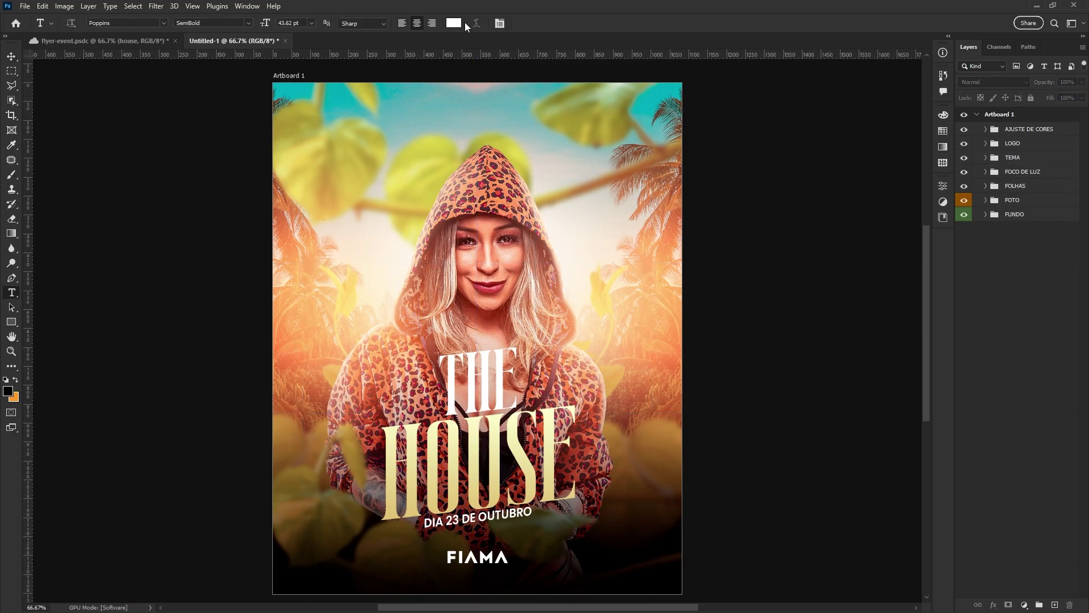
left_click(454, 23)
left_click(612, 264)
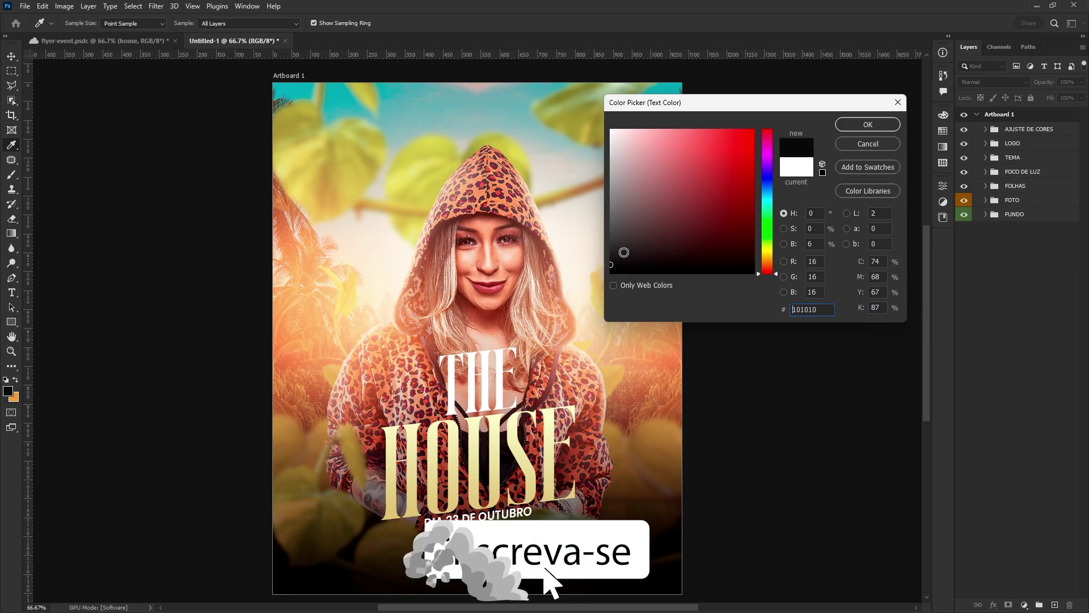
left_click(867, 126)
left_click(311, 23)
left_click(305, 114)
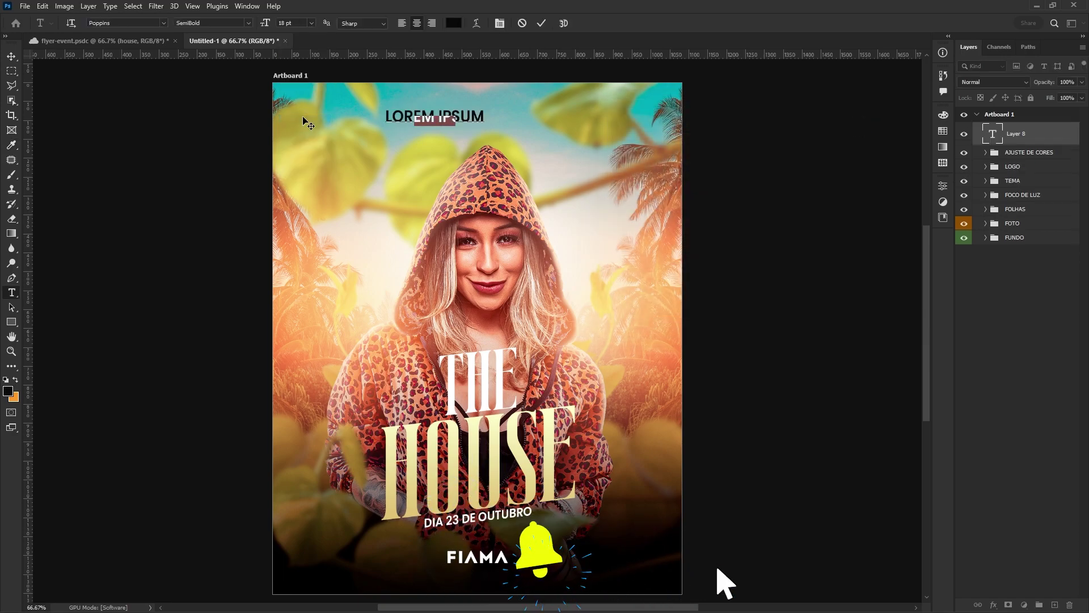
type("RIO DE JANEIRO - RJ")
key("ctrl+Return")
Move the RIO DE JANEIRO - RJ layer into the TEMA group and deselect.
key("v")
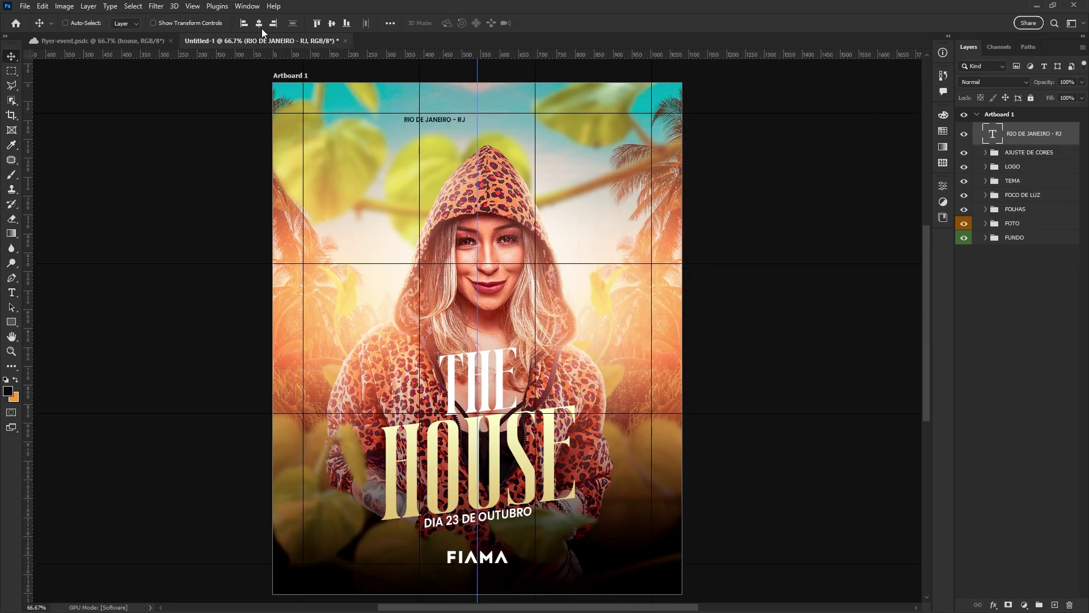
left_click(261, 25)
left_click_drag(1033, 133, 1022, 178)
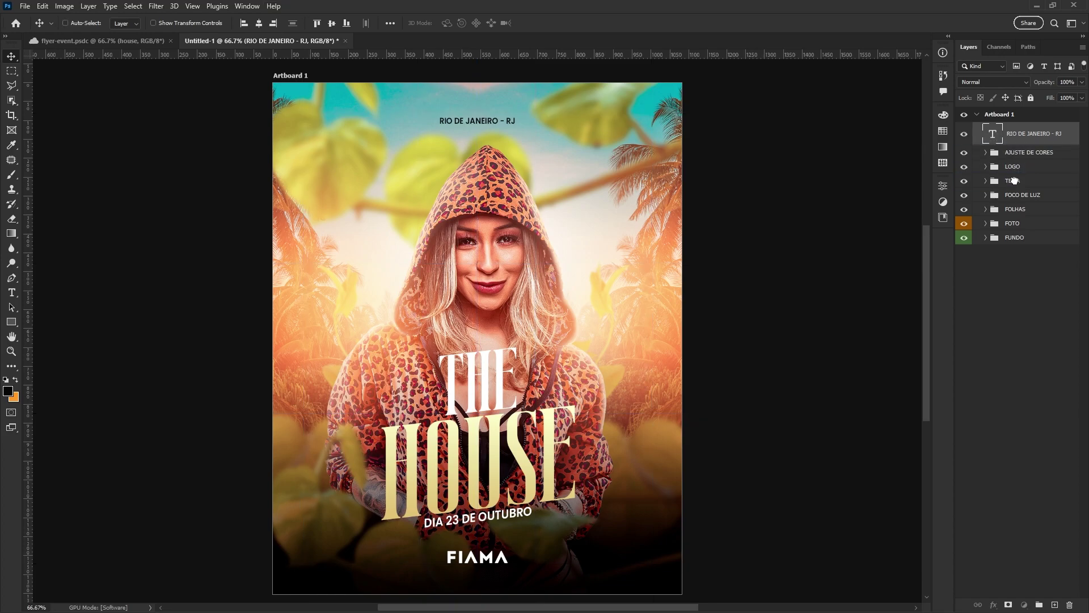
left_click(1009, 248)
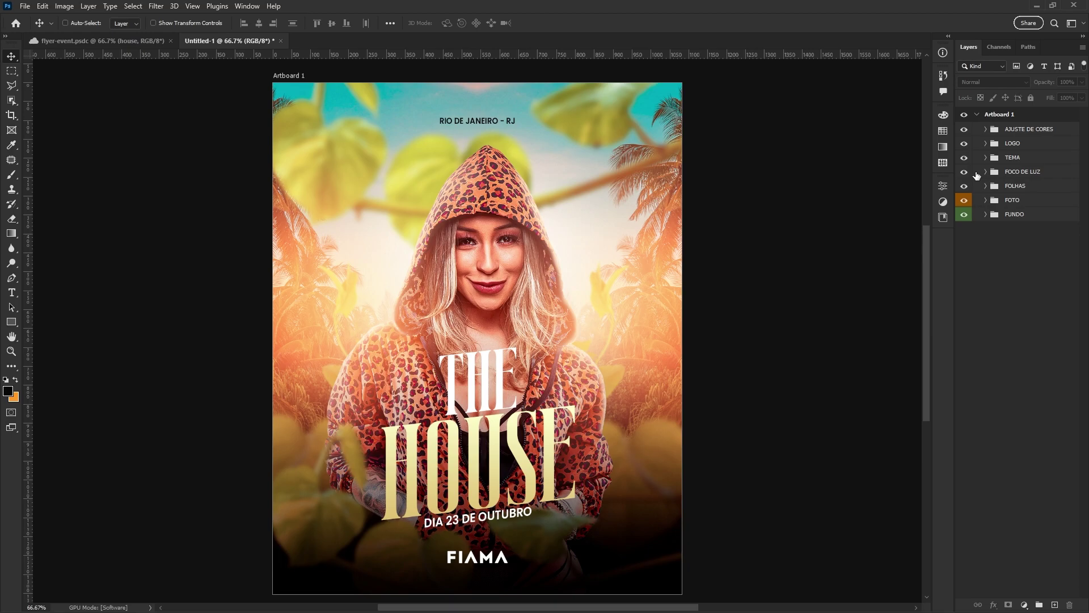
Stamp all visible layers above AJUSTE DE CORES into Layer 8 and convert it to a smart object.
left_click(1042, 133)
key("ctrl+shift+alt+e")
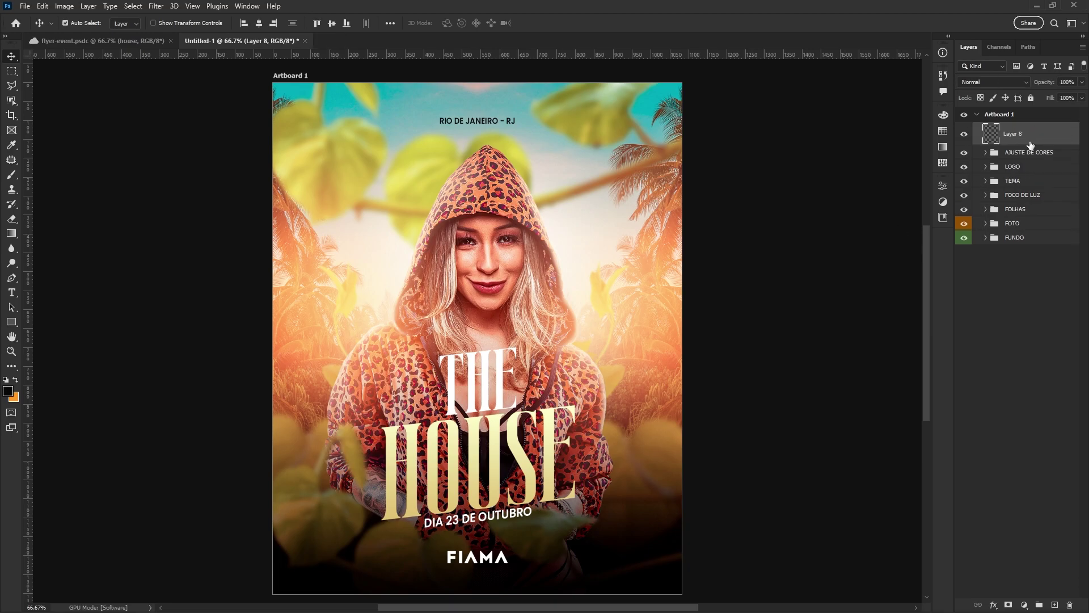
right_click(1036, 135)
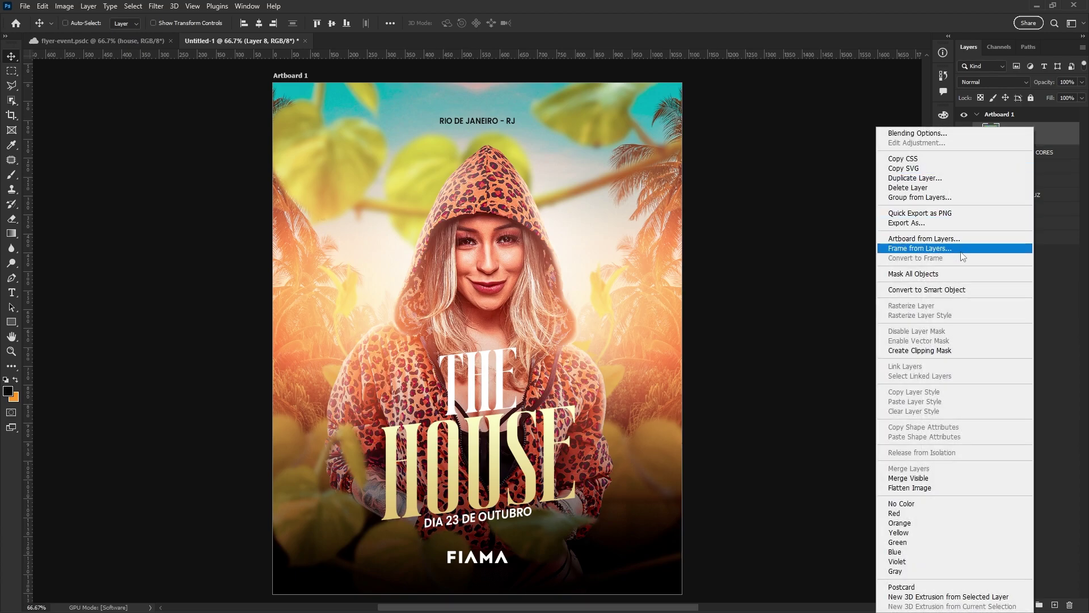
left_click(949, 290)
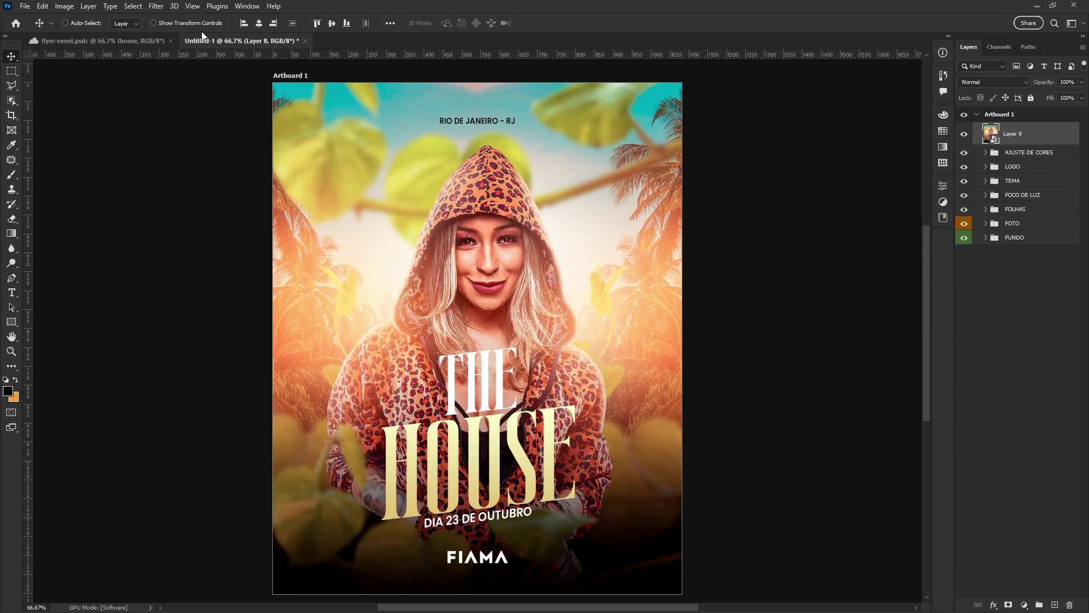
left_click(157, 7)
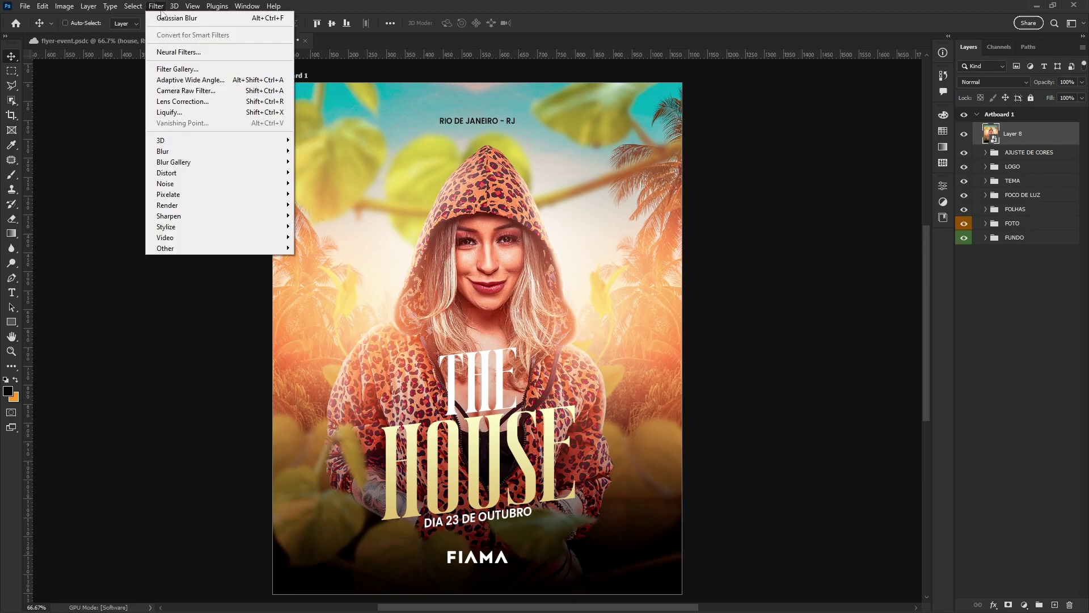
Apply the Camera Raw filter to Layer 8 and raise Texture to +25.
left_click(199, 91)
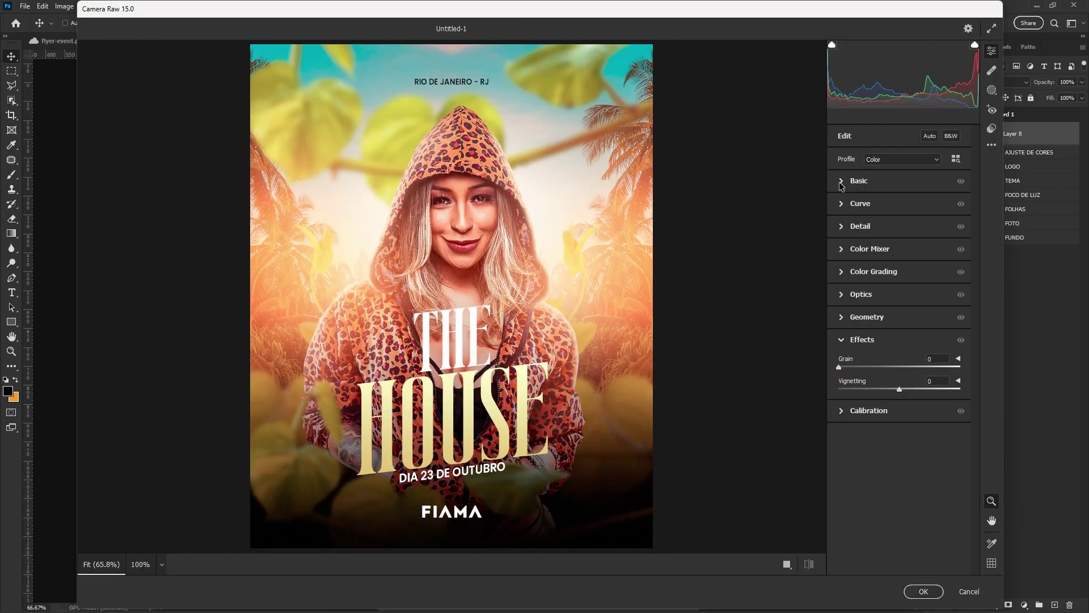
left_click(842, 185)
mouse_move(900, 384)
left_mouse_down()
mouse_move(915, 384)
mouse_move(904, 402)
left_mouse_up()
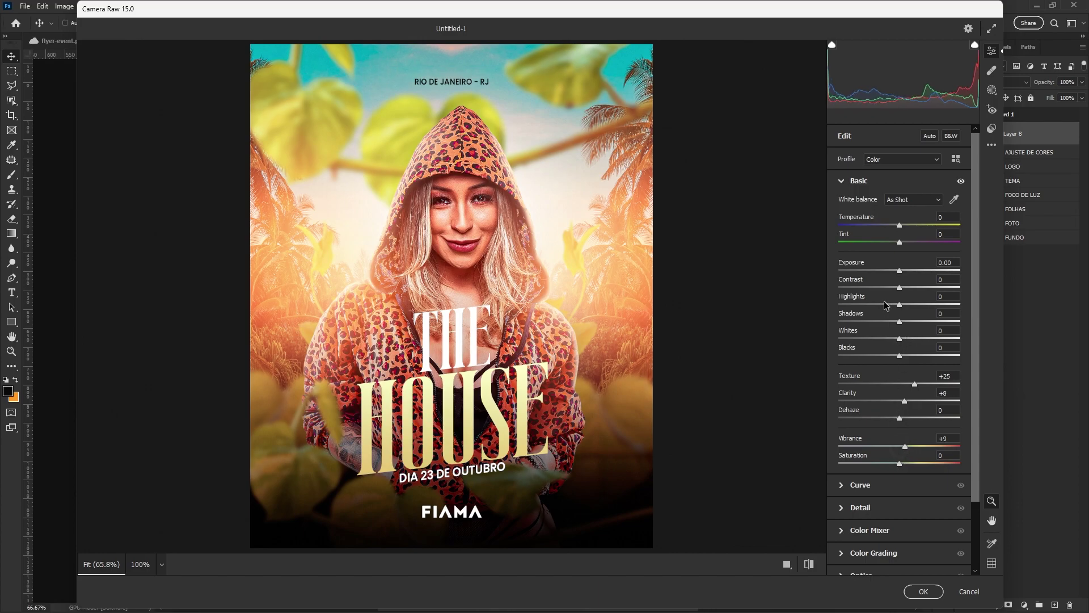
left_click(848, 183)
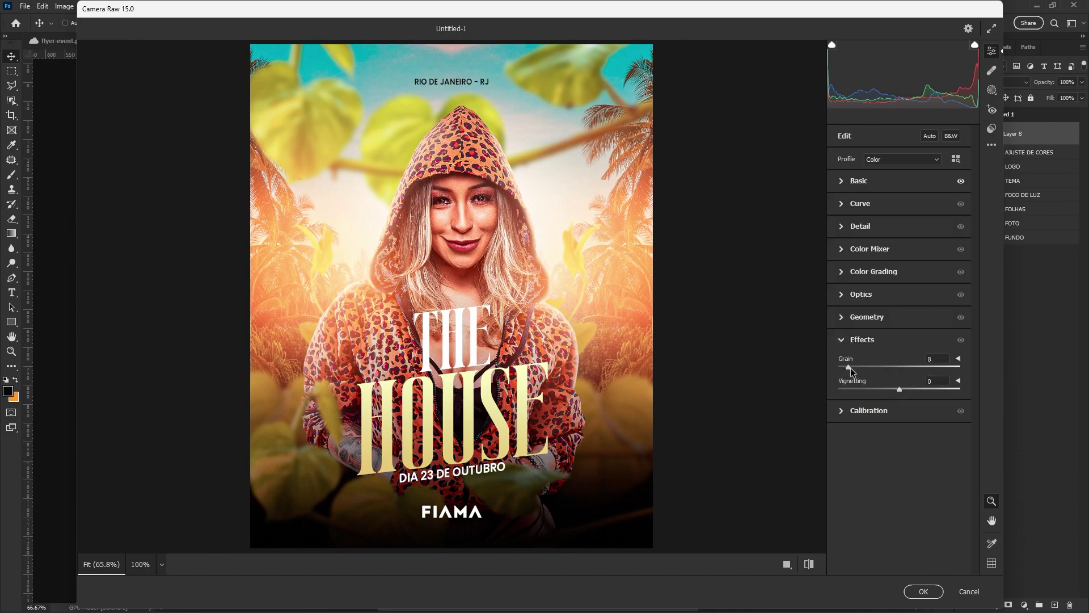
Add grain 13 and vignetting -19, boost aqua saturation, and apply Camera Raw.
left_click_drag(850, 368, 888, 392)
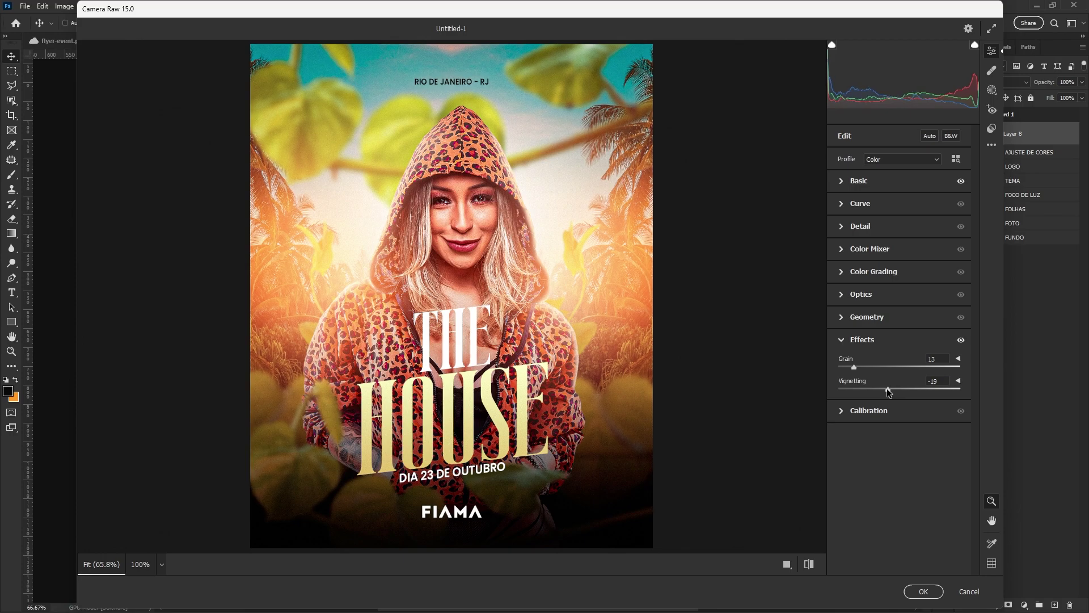
left_click(860, 339)
left_click(843, 249)
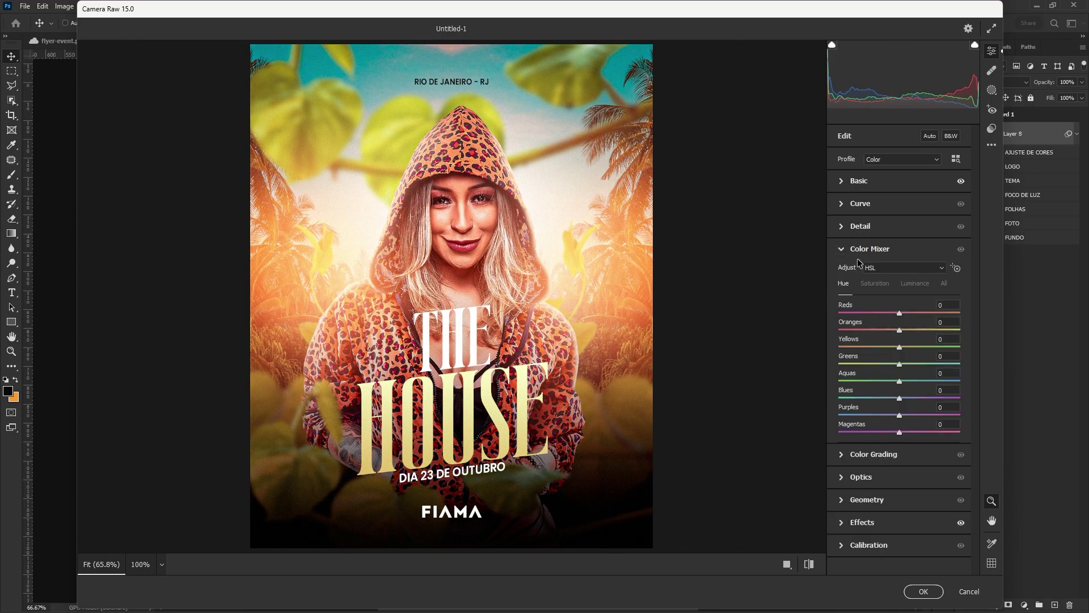
left_click(874, 285)
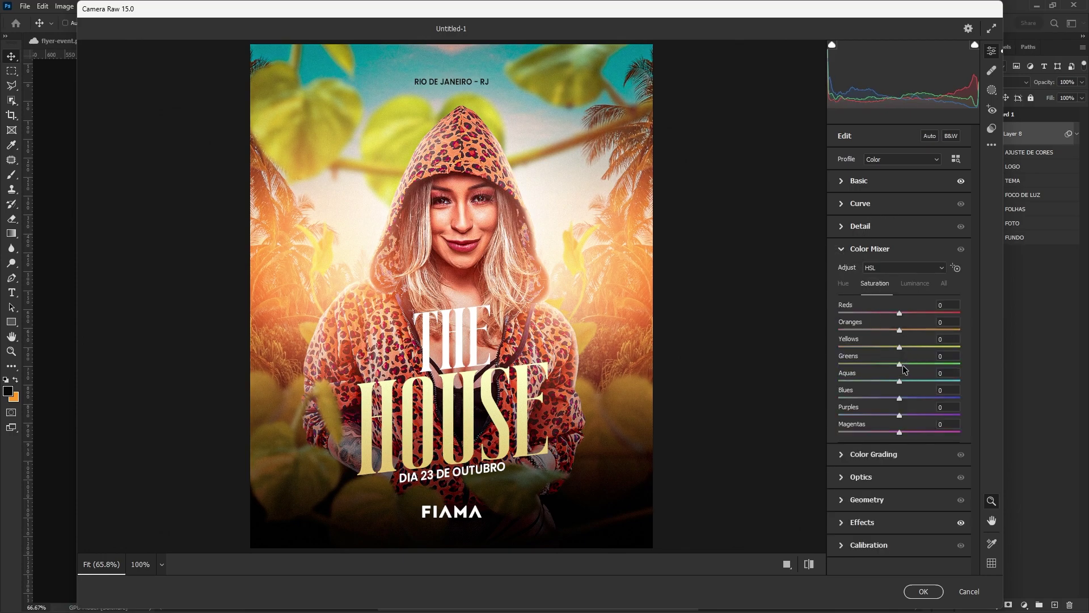
left_click_drag(917, 366, 908, 381)
left_click(870, 248)
left_click(923, 590)
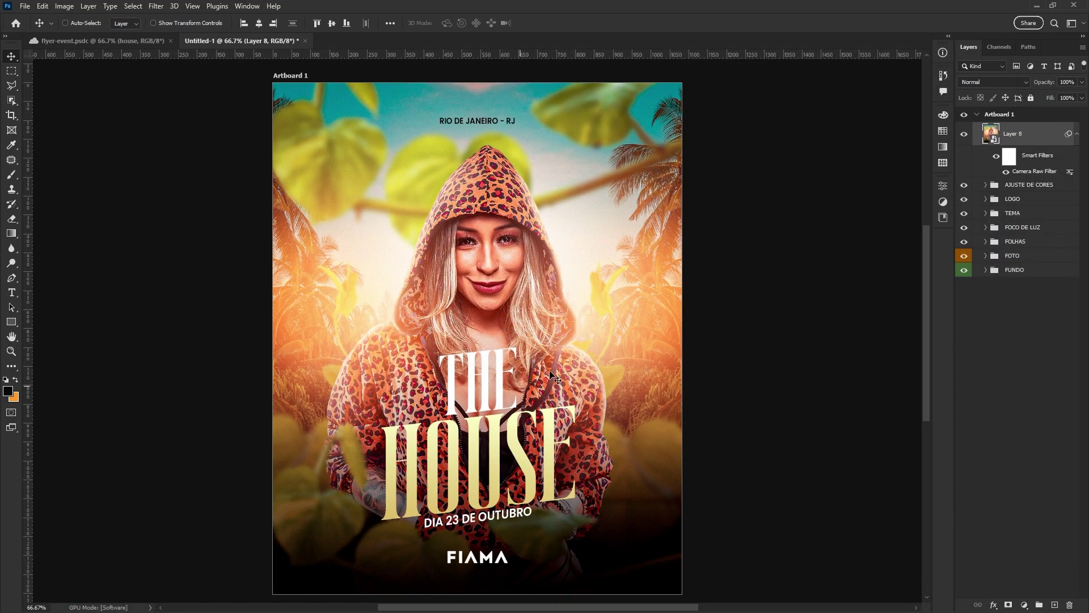
Stamp the flyer into a new Layer 9 and exclude the blue channel from its blending.
left_click(1076, 135)
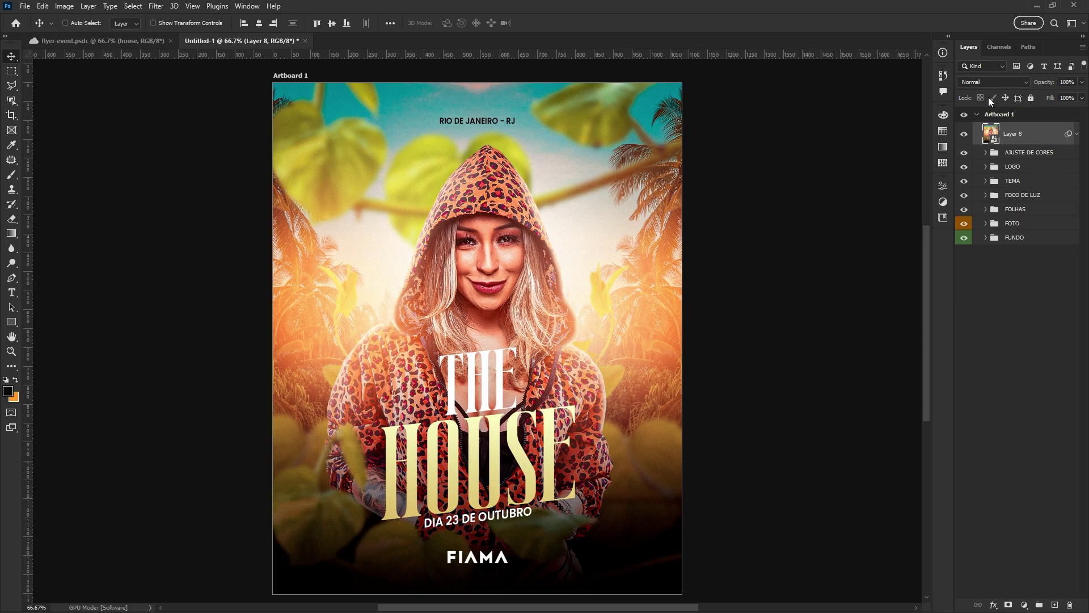
key("ctrl+shift+alt+e")
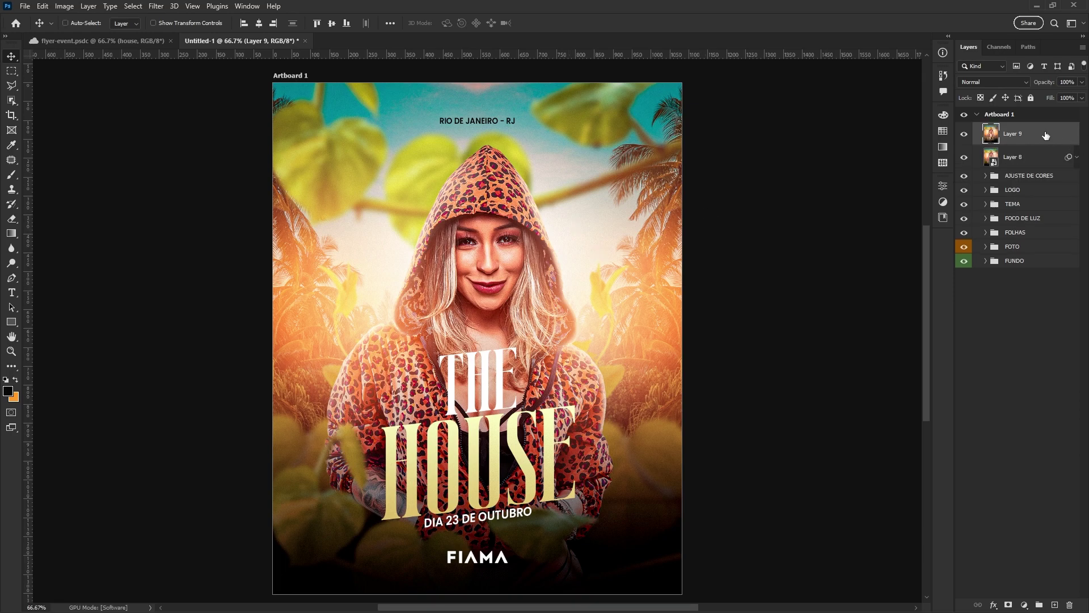
double_click(1045, 136)
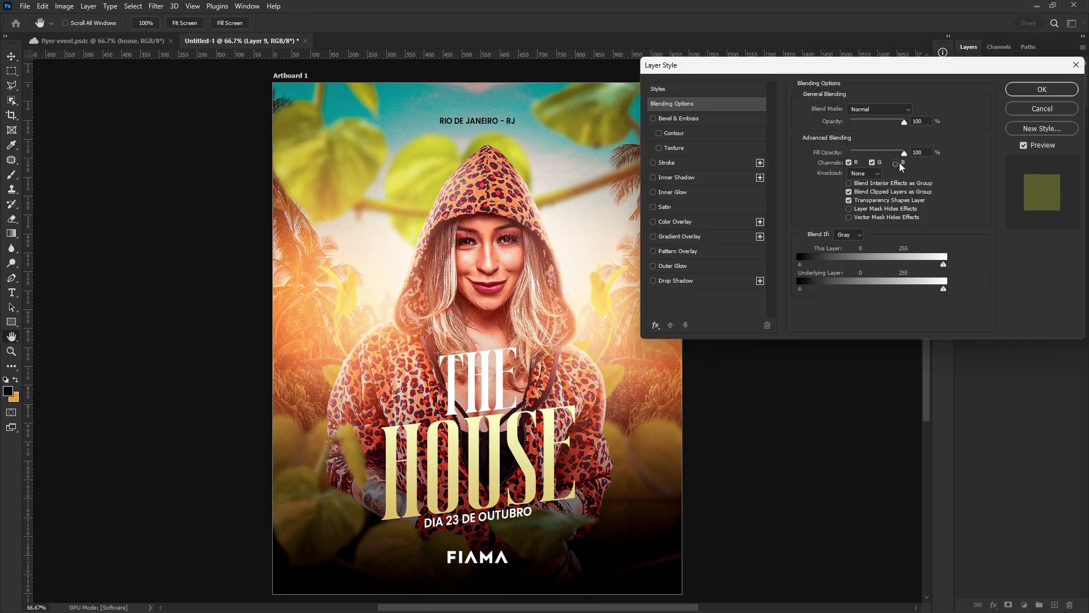
left_click(1033, 94)
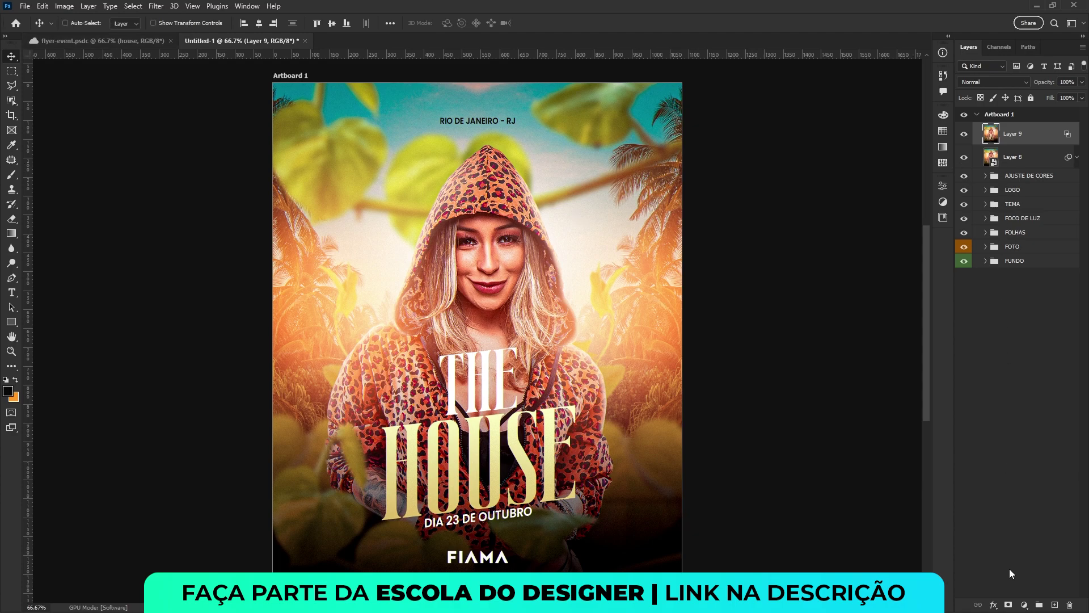
Add a mask to Layer 9 and paint black with a 150 px brush to hide part of it.
left_click(1013, 605)
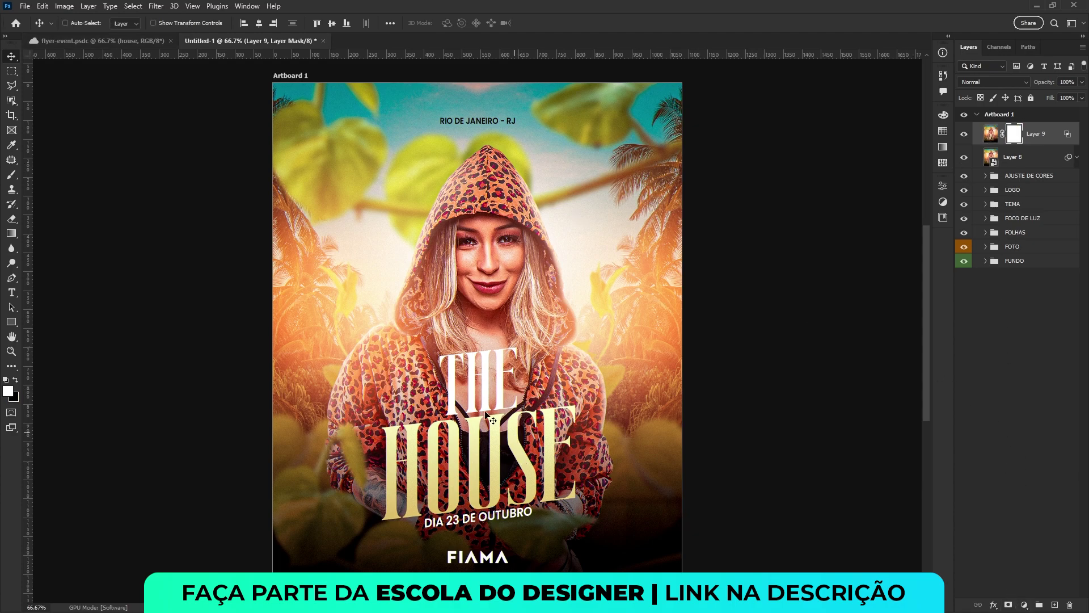
left_click(12, 177)
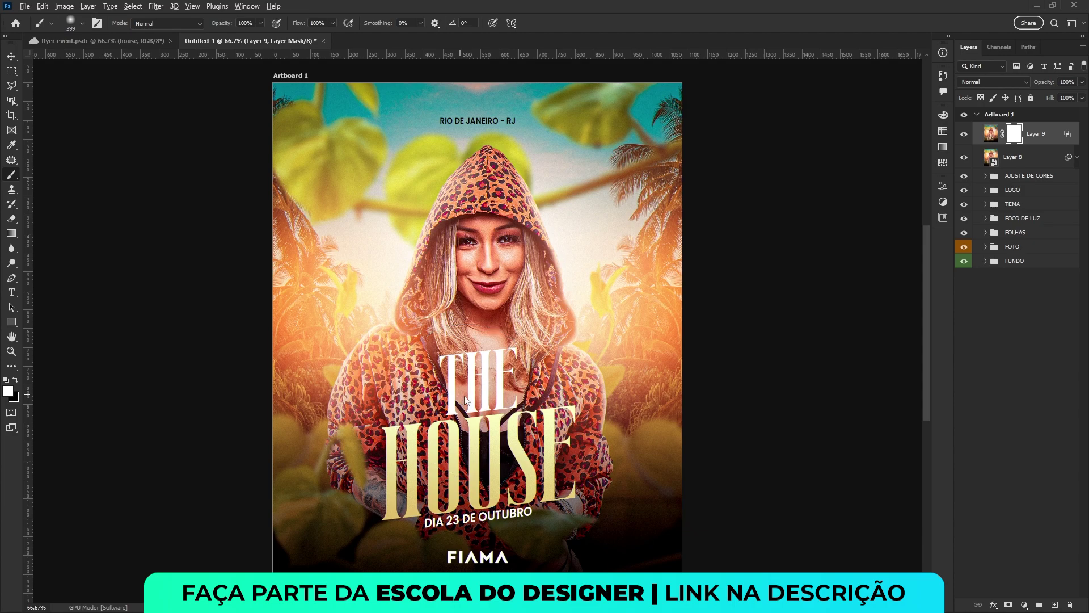
right_click(444, 392, "alt")
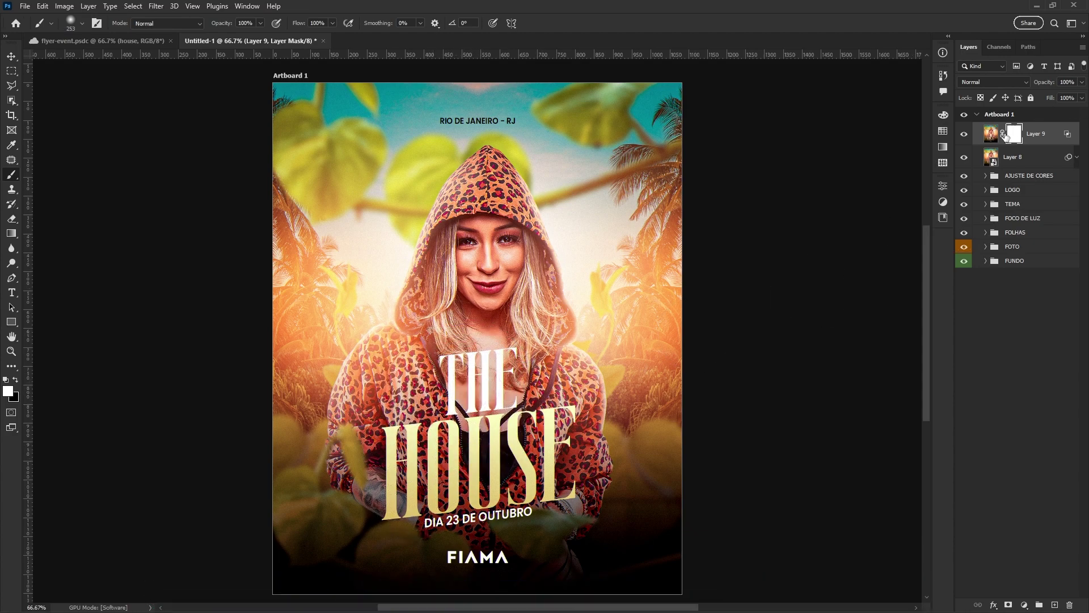
left_click(14, 379)
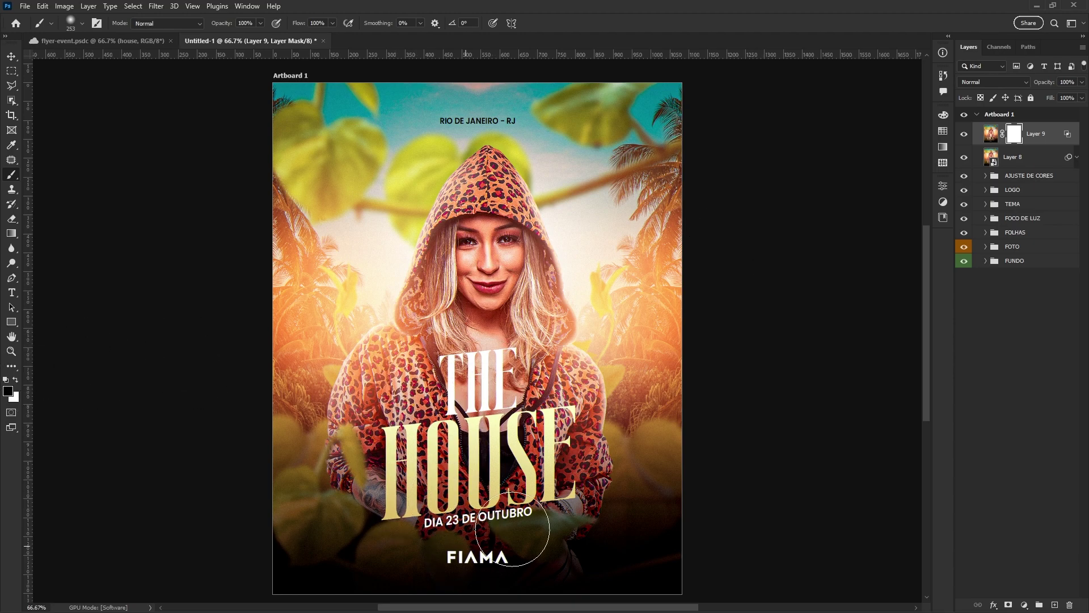
key("bracketleft")
key("bracketleft")
key("bracketleft")
key("bracketleft")
key("bracketleft")
key("bracketleft")
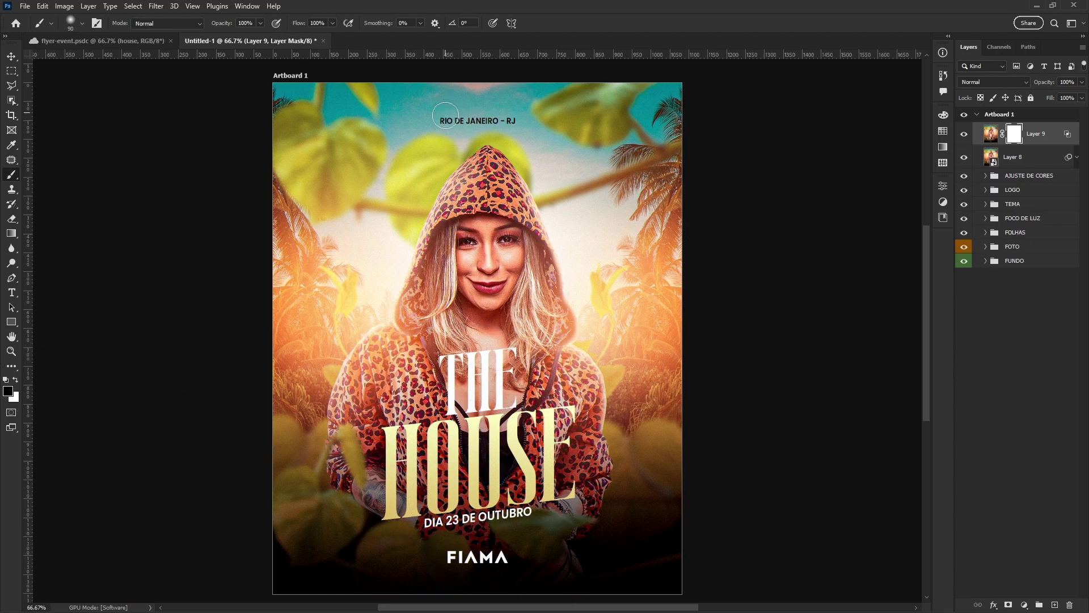
left_click_drag(446, 119, 516, 119)
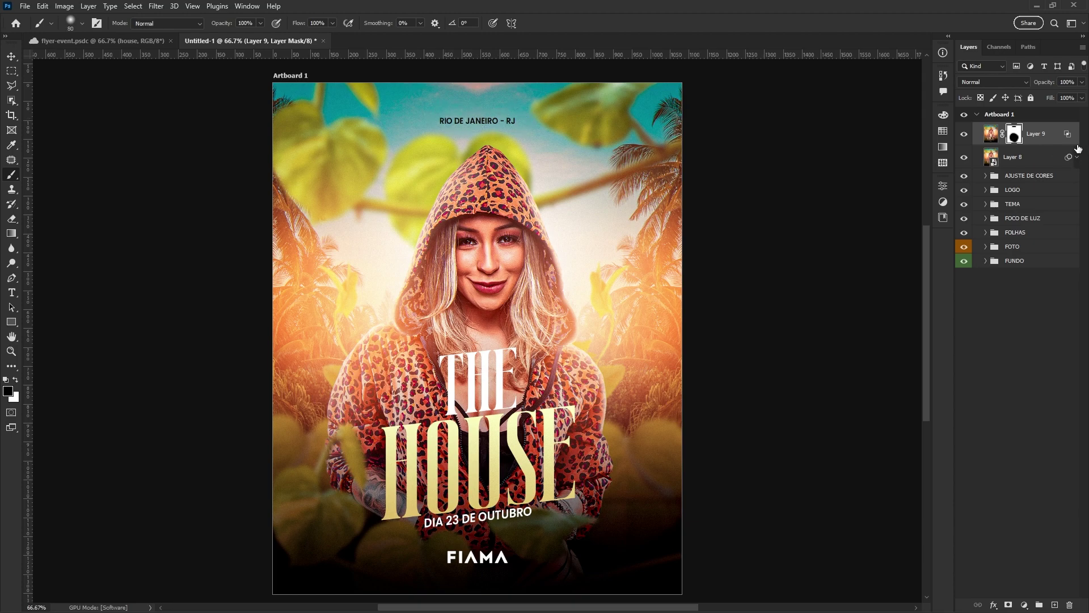